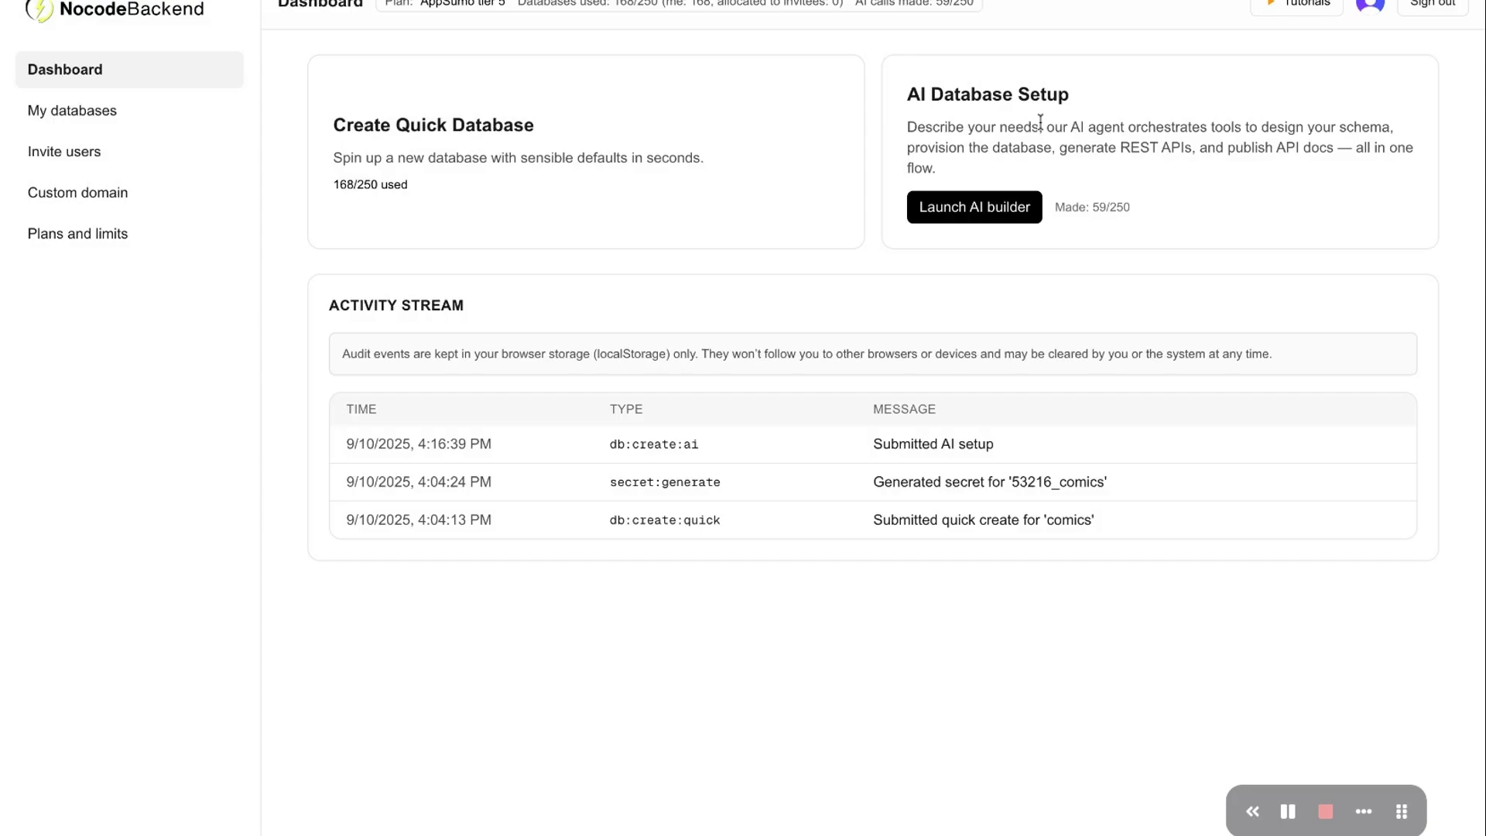
# Open the Create Quick Database card on the dashboard
pyautogui.click(556, 133)
# Name the new database '11 Sep'
pyautogui.click(565, 128)
pyautogui.click(630, 97)
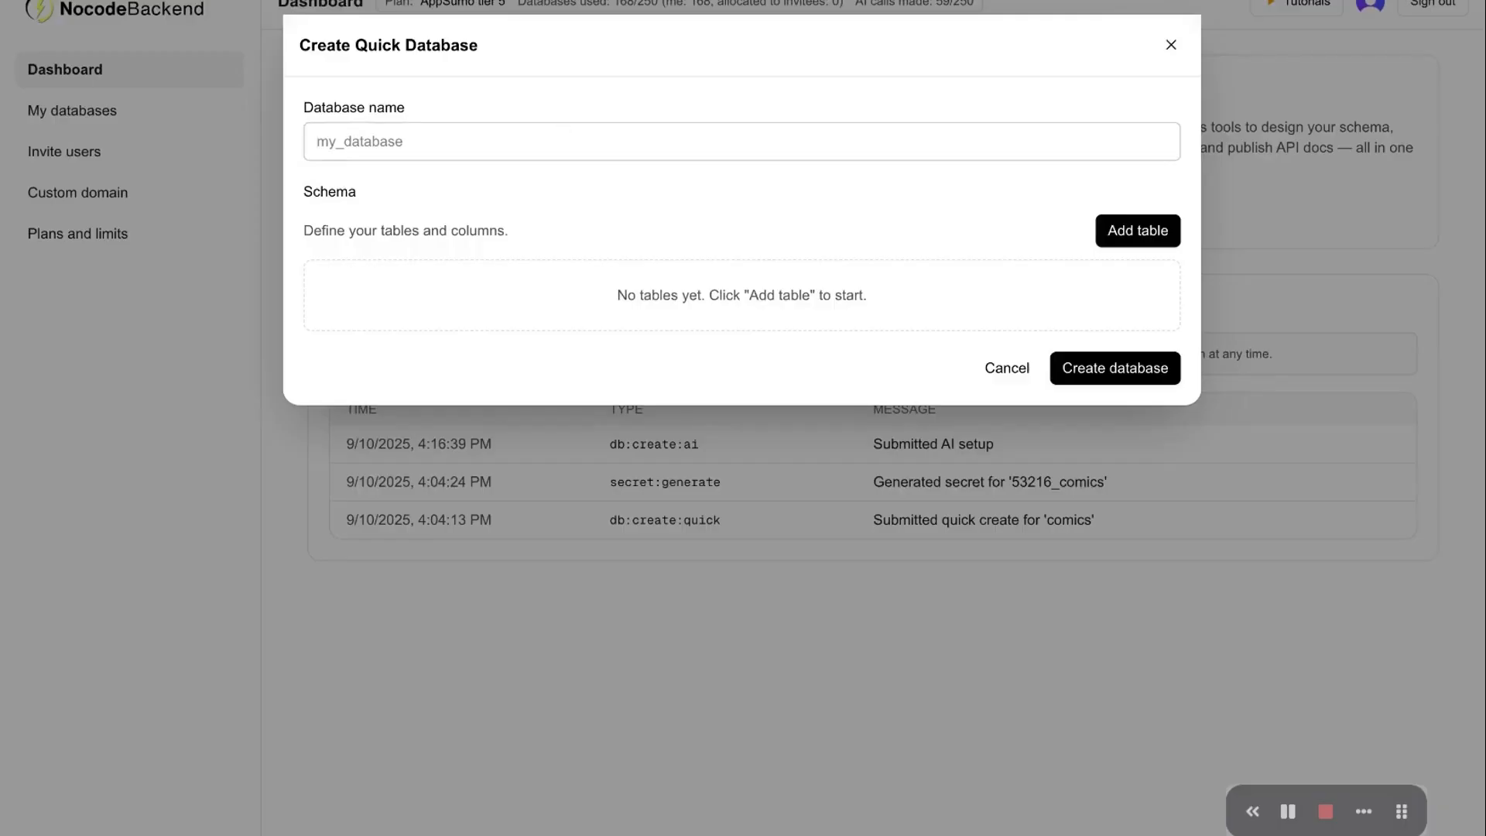
pyautogui.click(585, 147)
pyautogui.write('11 Sep')
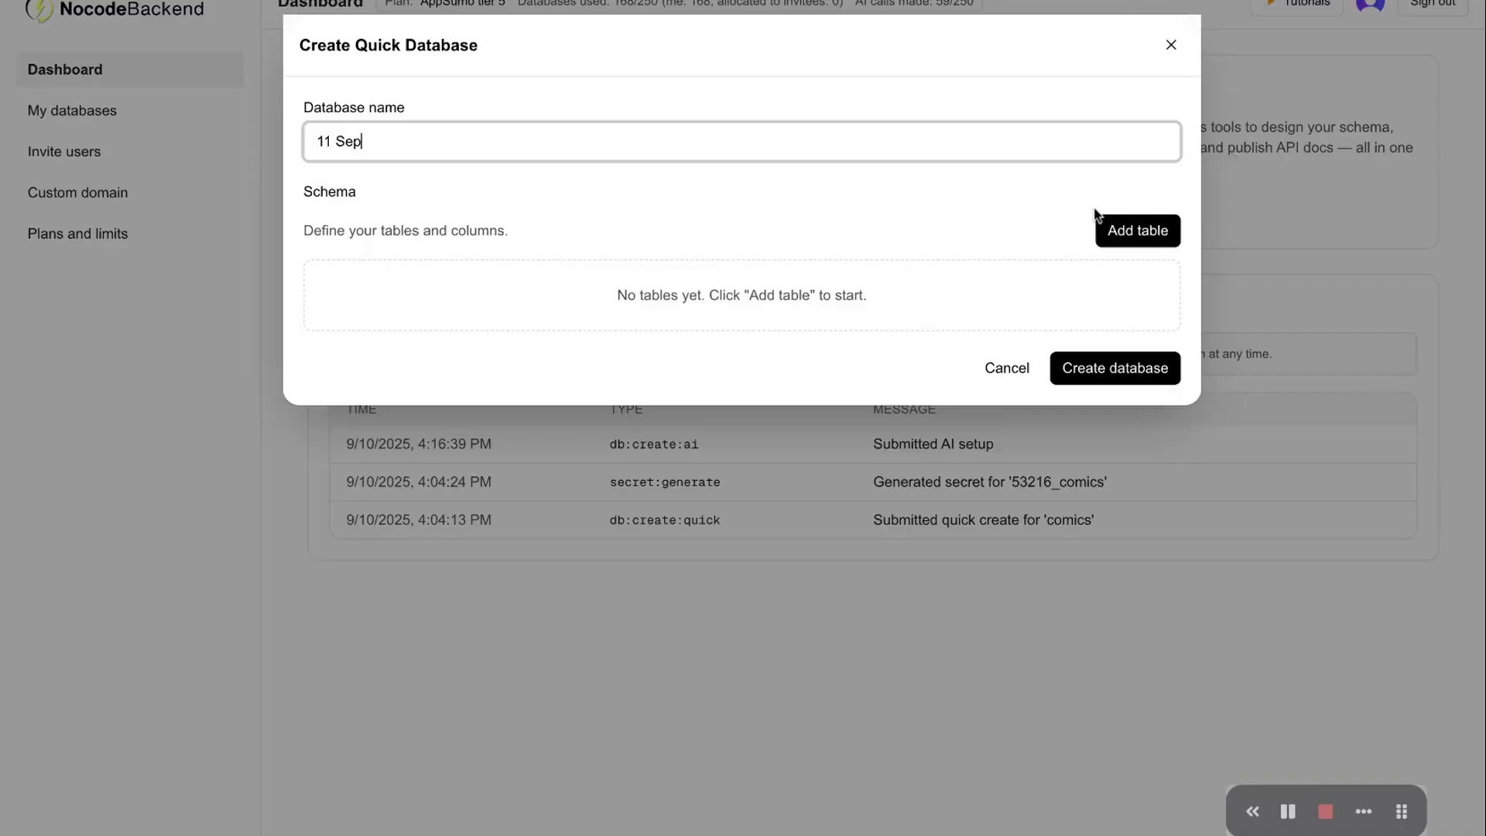
# Add three trial tables and give table_1 three columns
pyautogui.click(1136, 236)
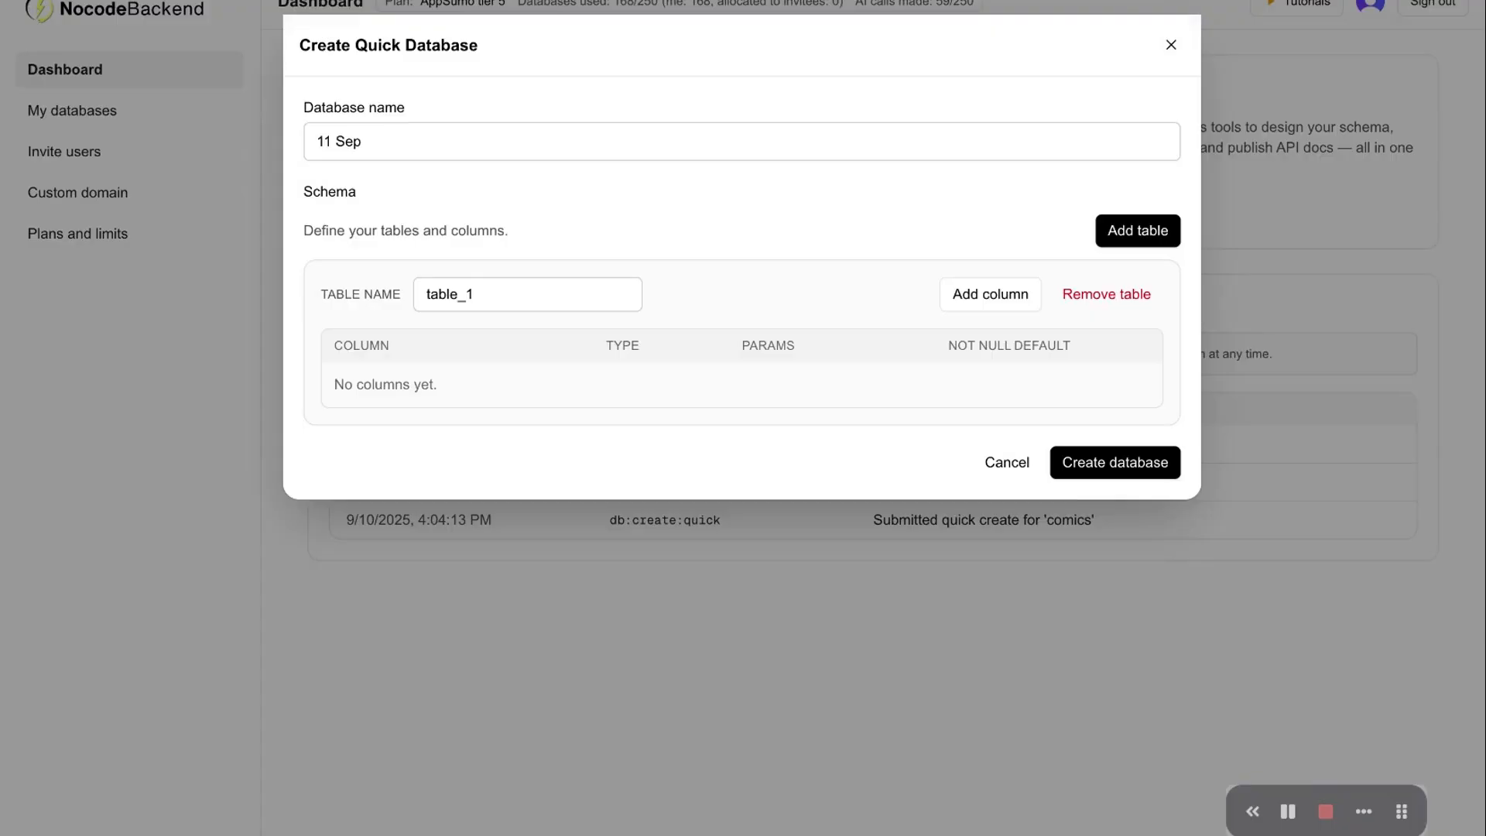
pyautogui.click(1131, 237)
pyautogui.click(1132, 236)
pyautogui.scroll(-3, 794, 337)
pyautogui.scroll(2, 795, 342)
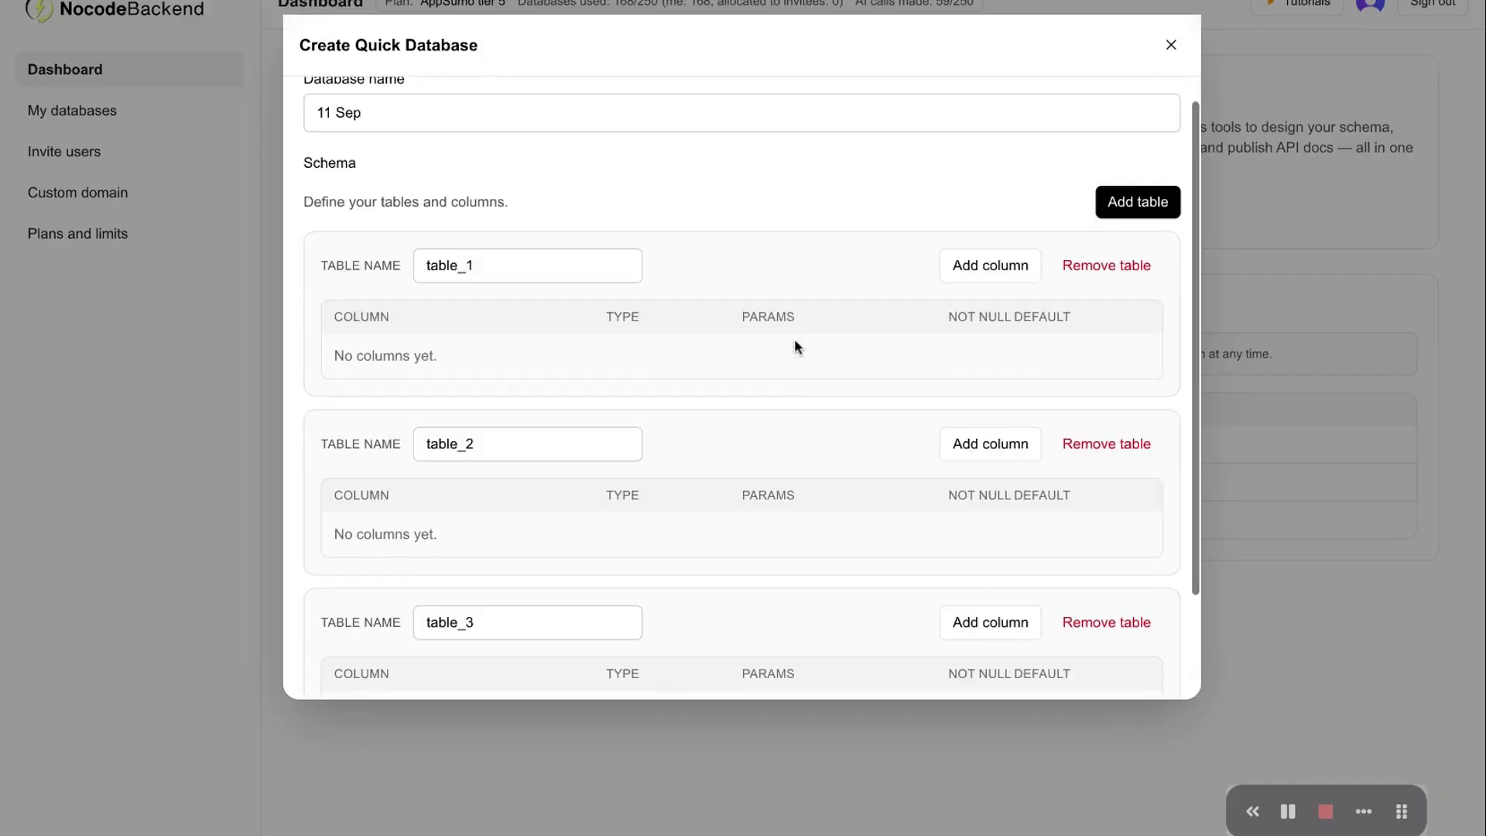
pyautogui.click(992, 272)
pyautogui.click(991, 272)
pyautogui.click(991, 273)
pyautogui.scroll(-3, 849, 407)
pyautogui.scroll(3, 850, 407)
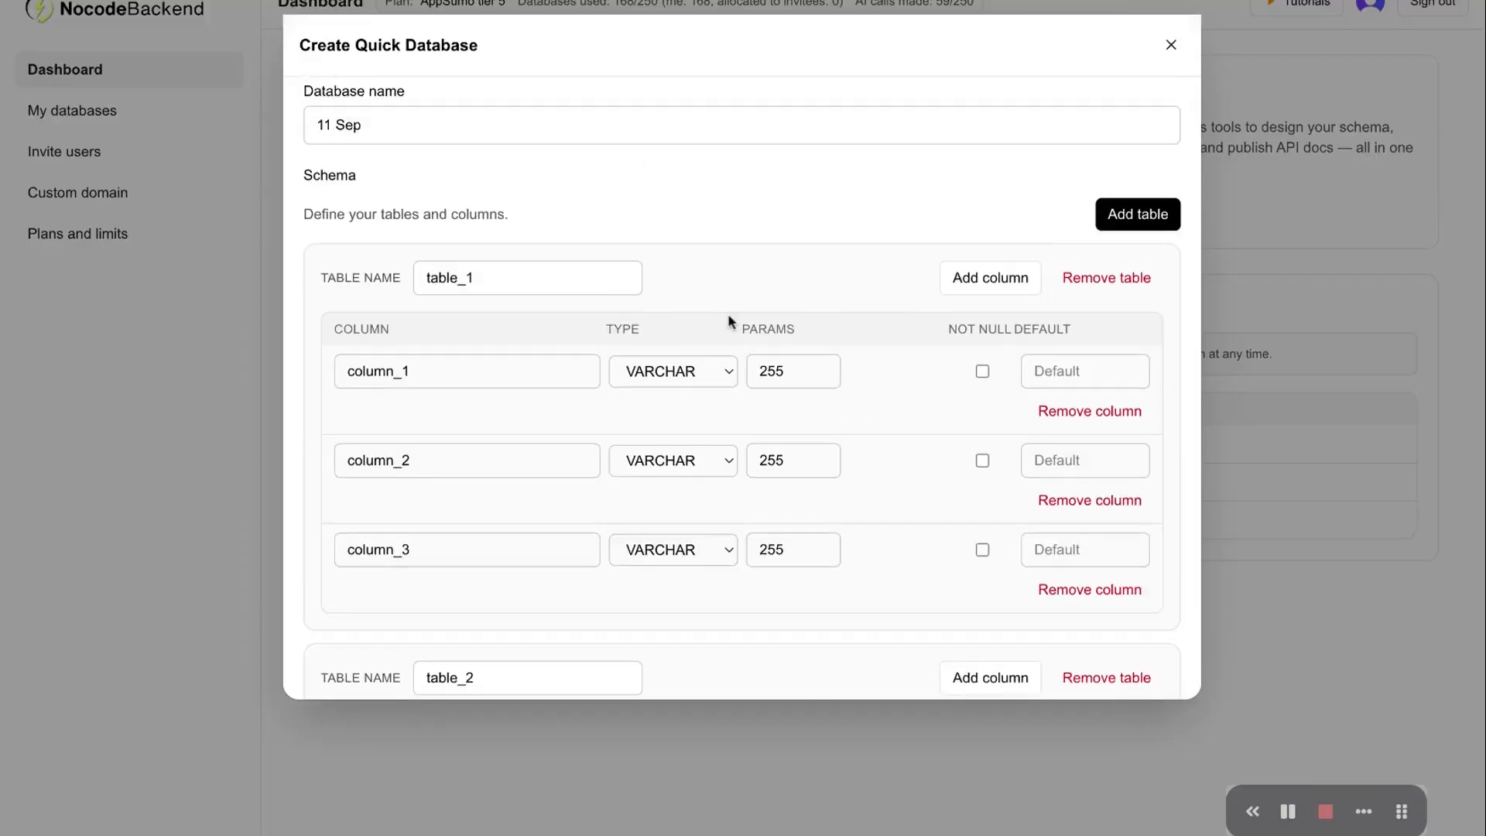
# Remove all three tables, leaving the schema empty
pyautogui.click(1126, 277)
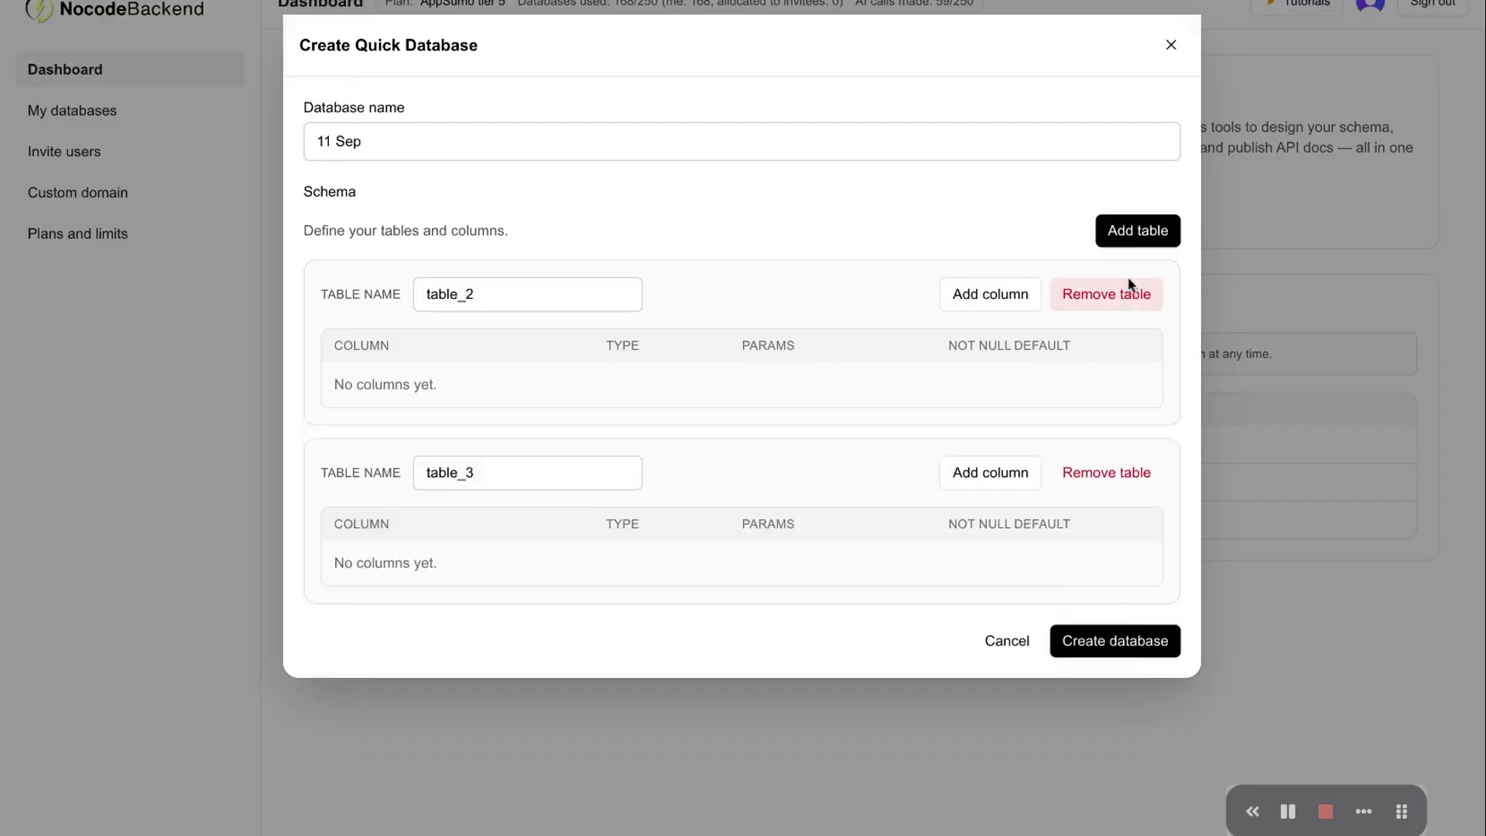
pyautogui.click(1126, 294)
pyautogui.click(1126, 294)
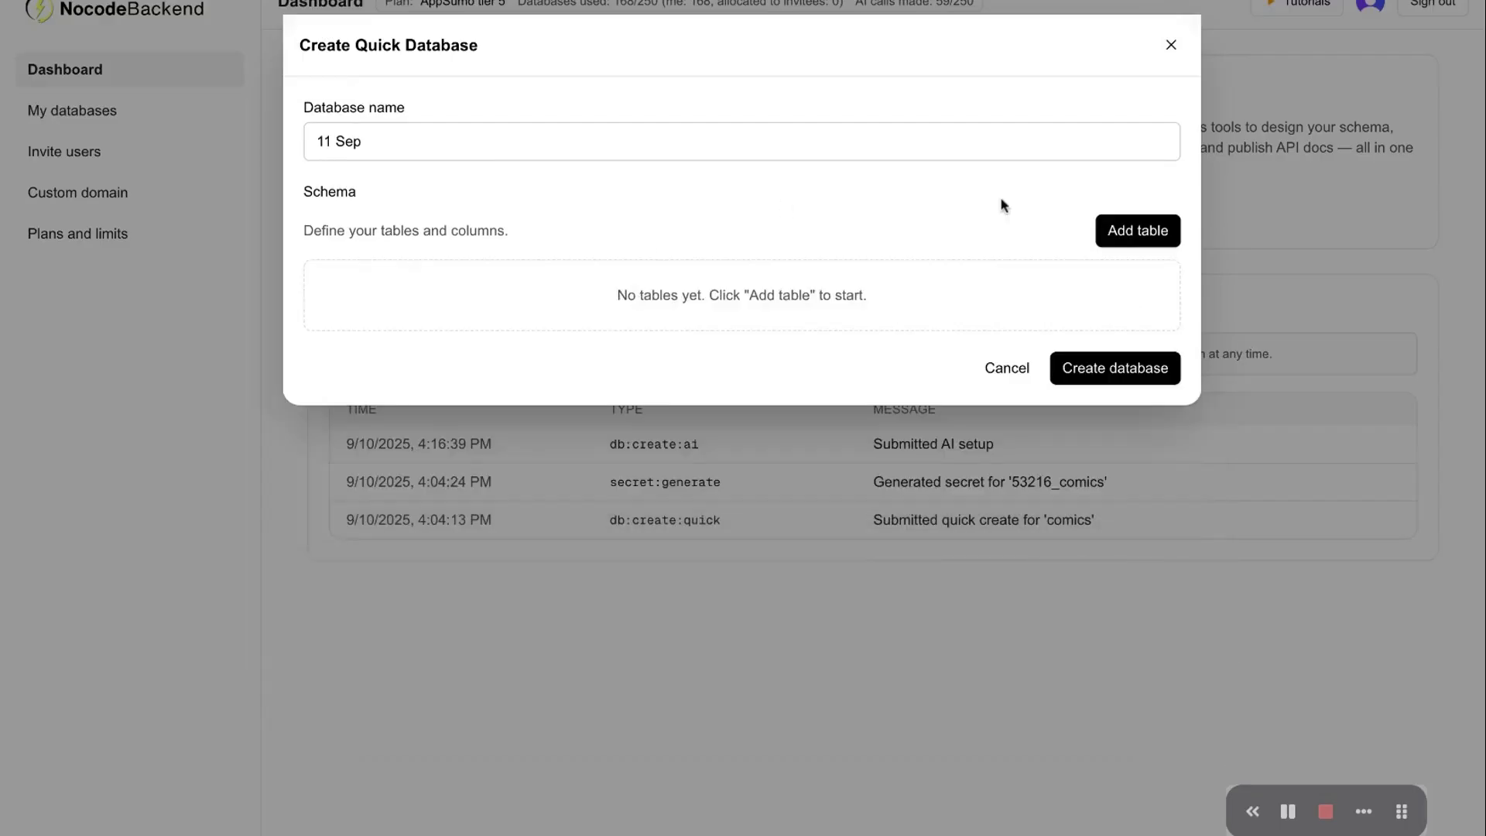
# Add a table named Users with a first column called Name
pyautogui.click(1147, 230)
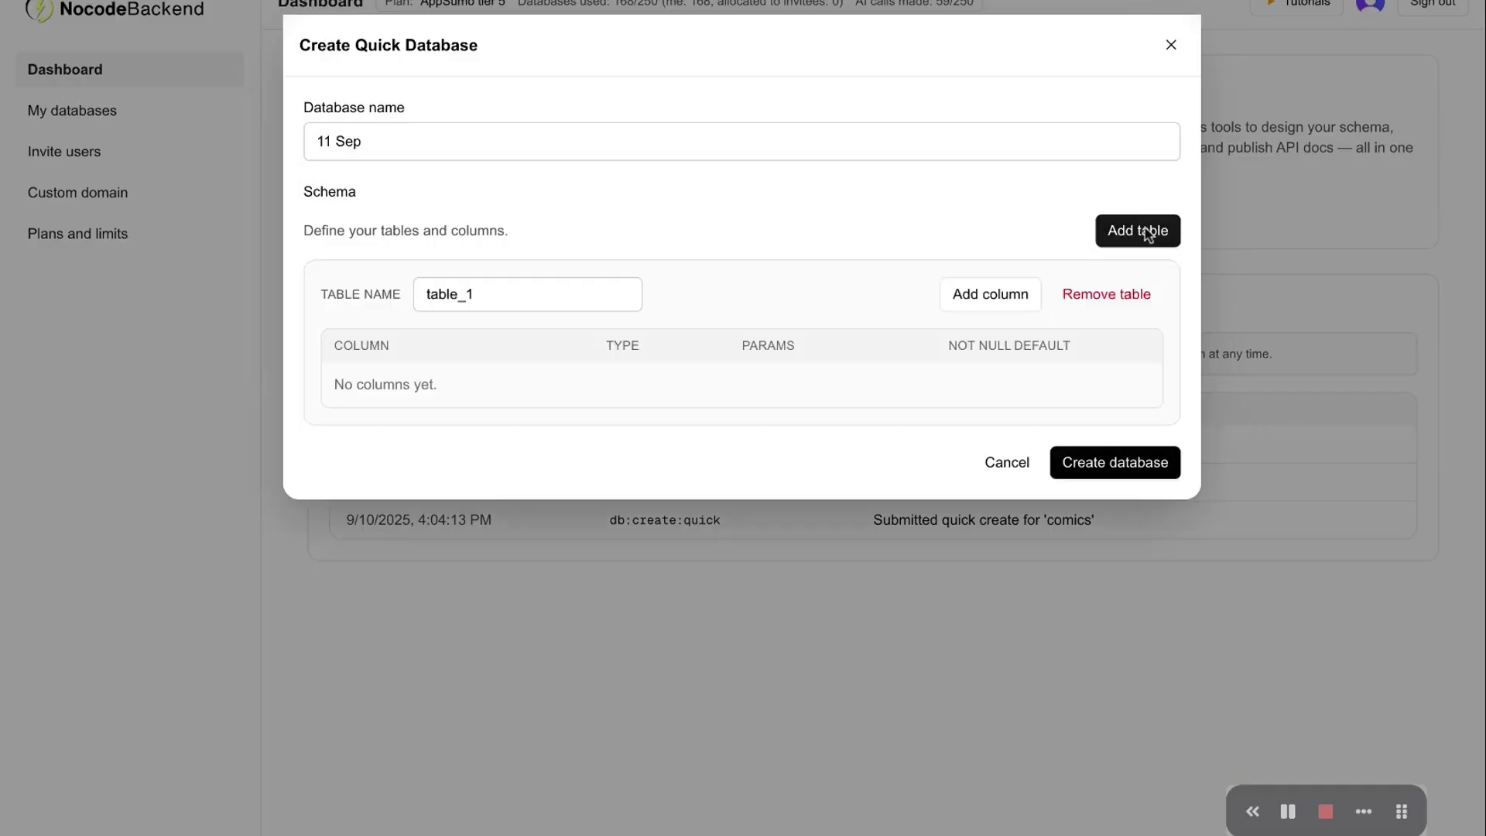
pyautogui.doubleClick(509, 296)
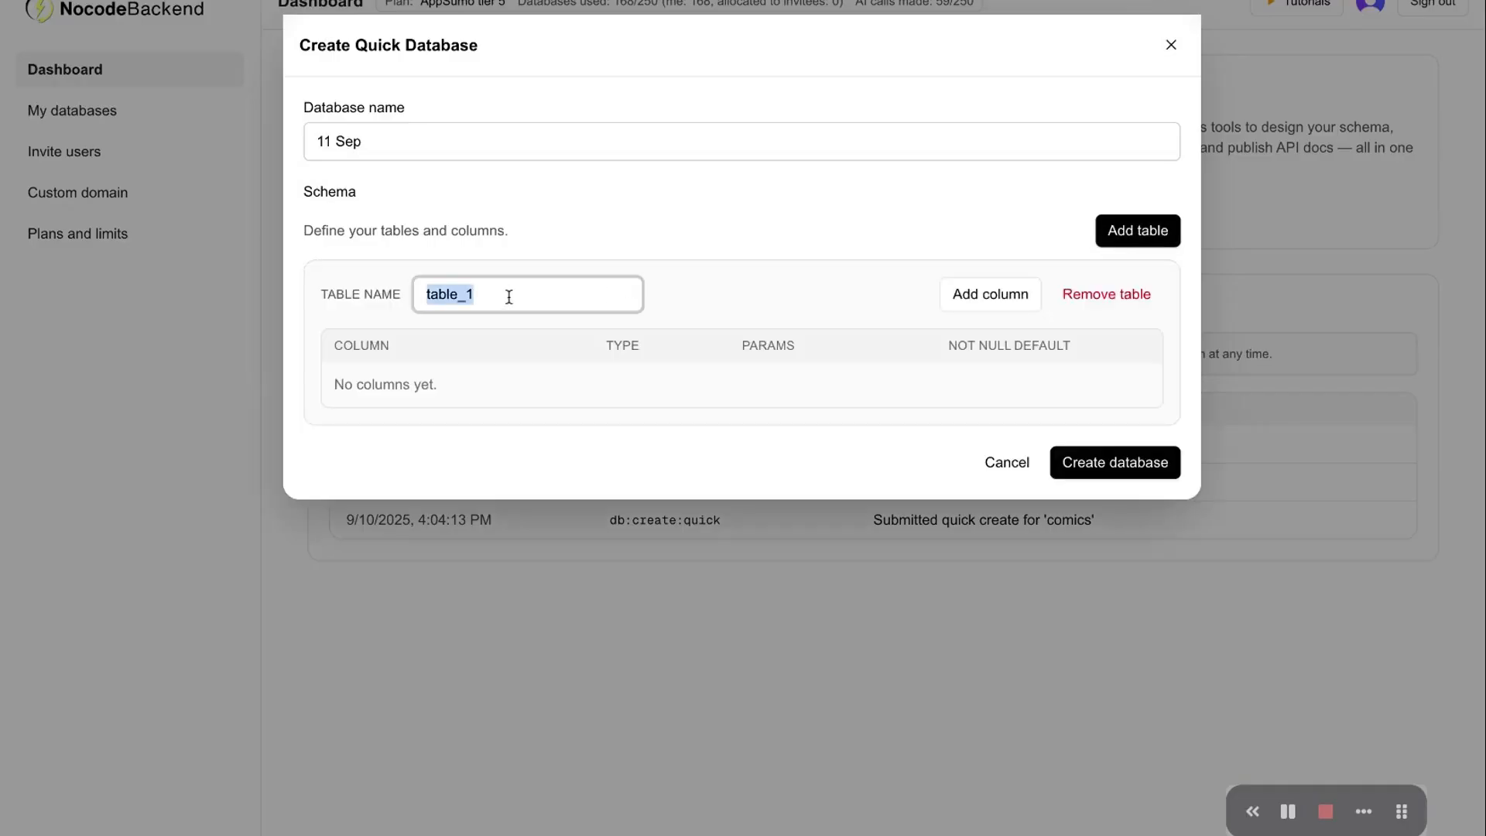
pyautogui.write('Users')
pyautogui.click(999, 294)
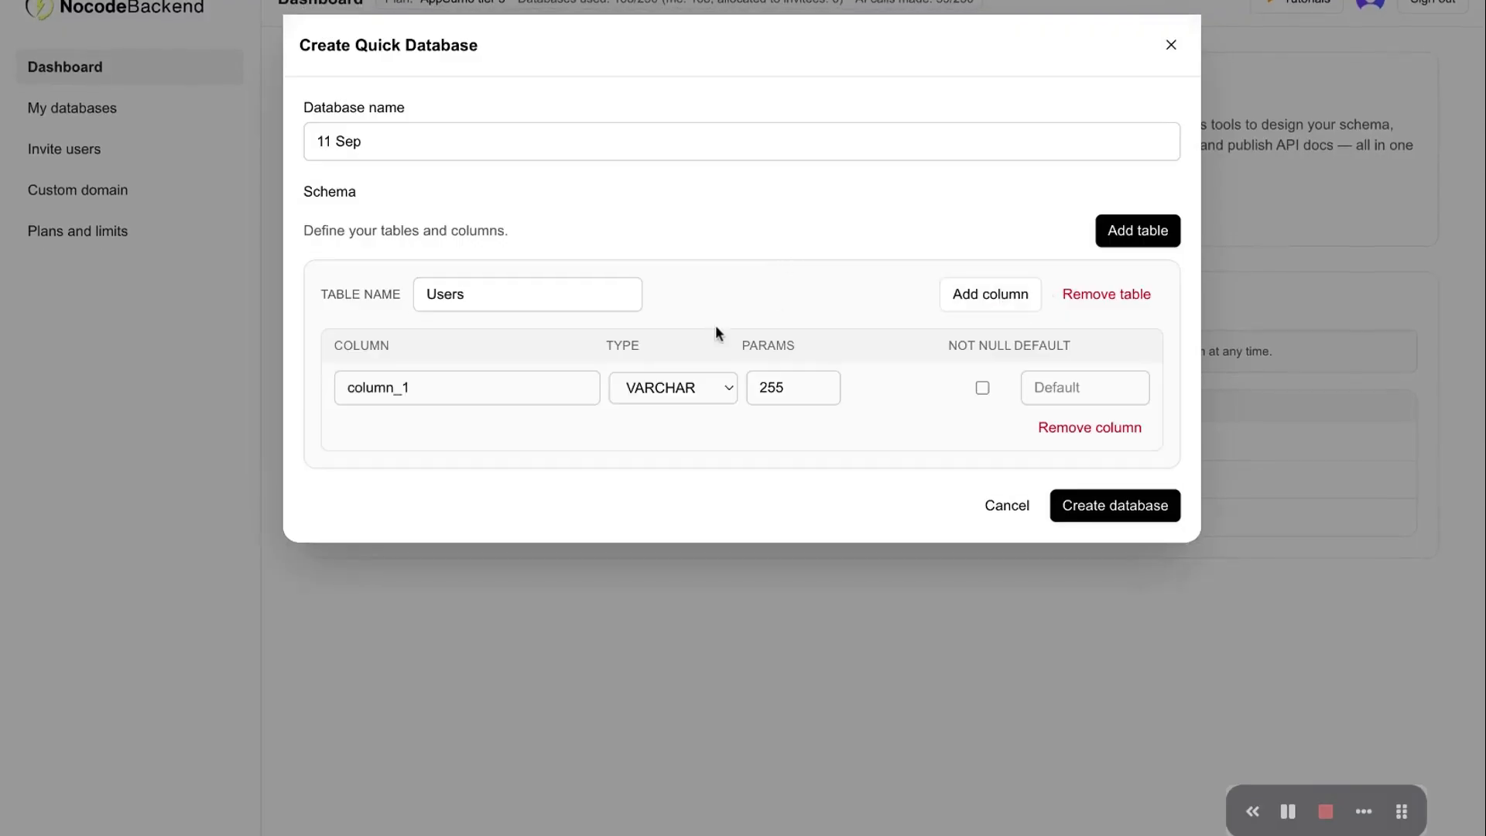
pyautogui.doubleClick(453, 383)
pyautogui.write('F')
pyautogui.press('BackSpace')
pyautogui.write('Name')
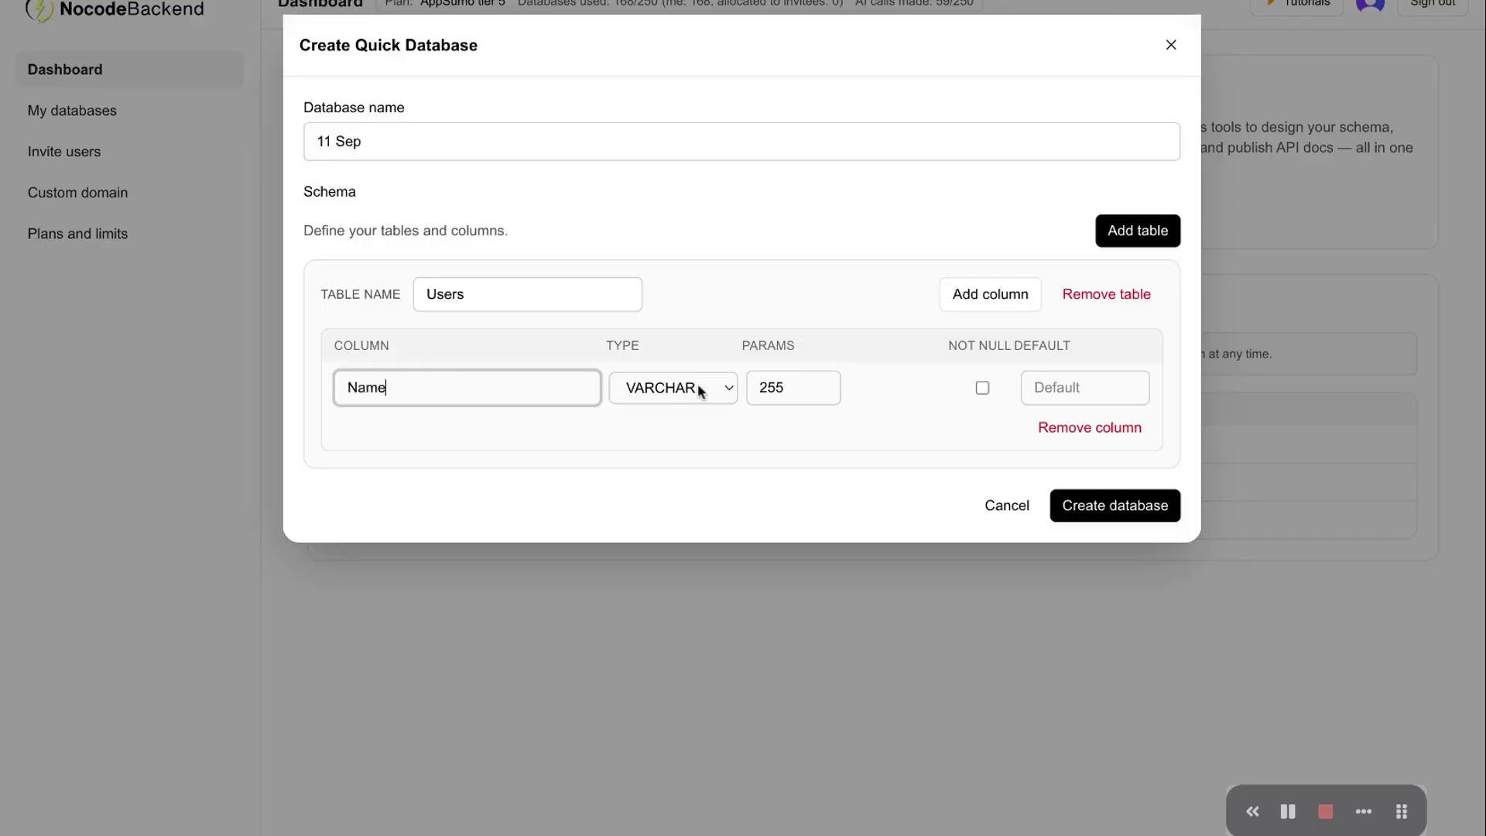
pyautogui.click(699, 386)
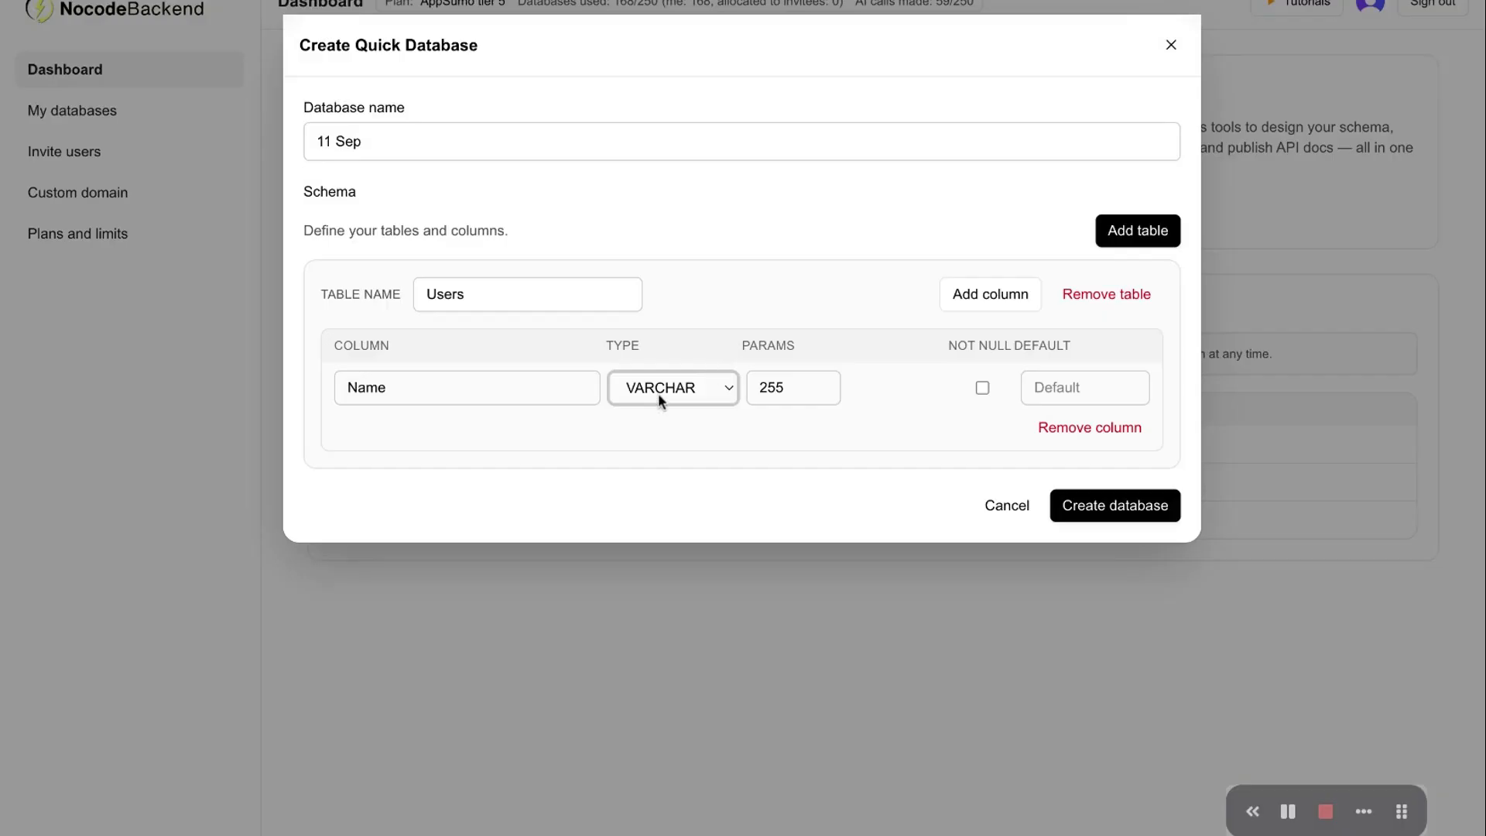
# Add Email and Password columns to the Users table
pyautogui.click(976, 293)
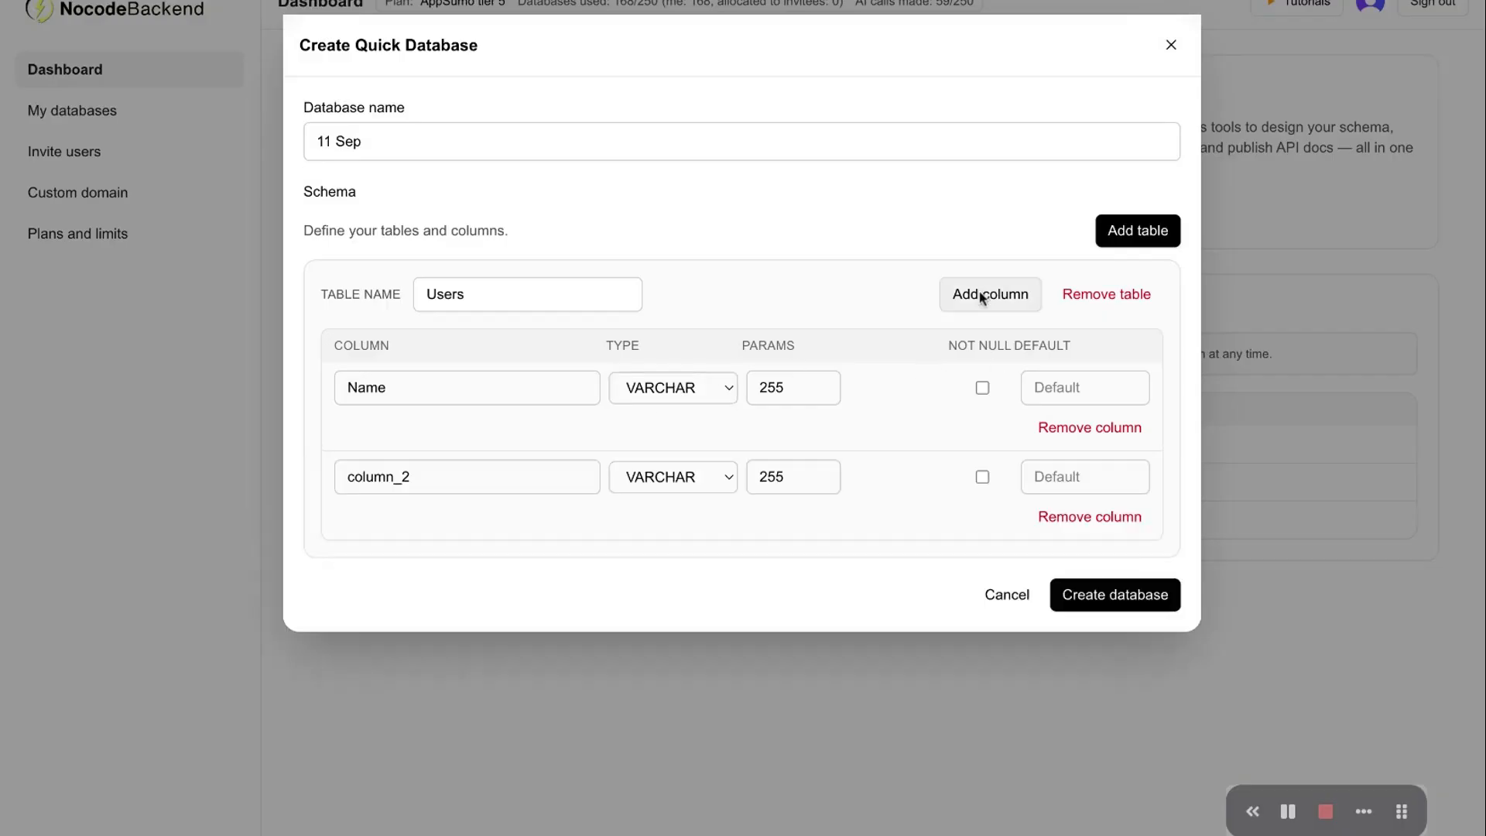
pyautogui.doubleClick(459, 485)
pyautogui.write('Email')
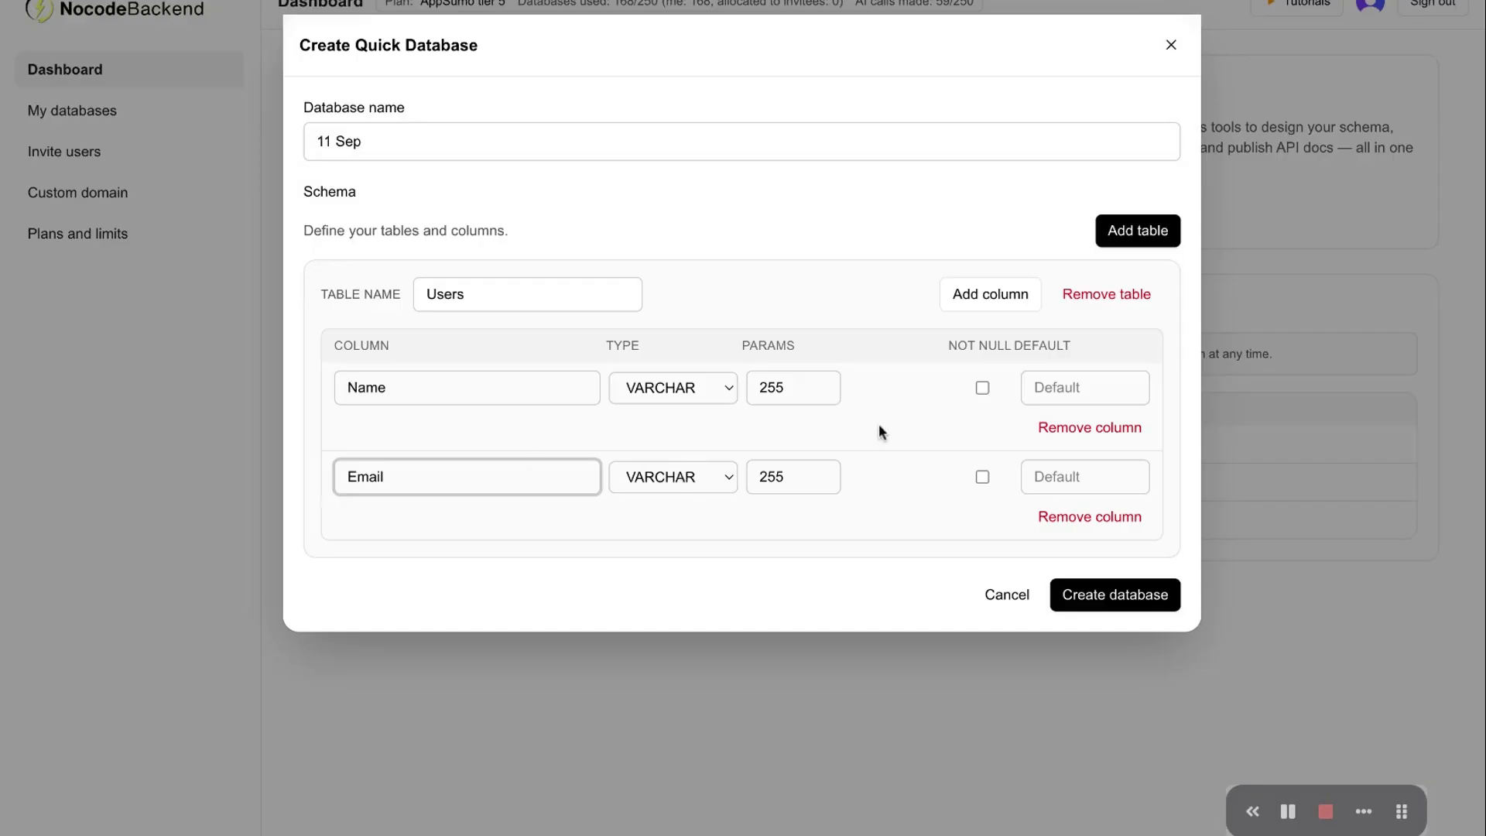
pyautogui.click(992, 293)
pyautogui.doubleClick(544, 565)
pyautogui.write('Password')
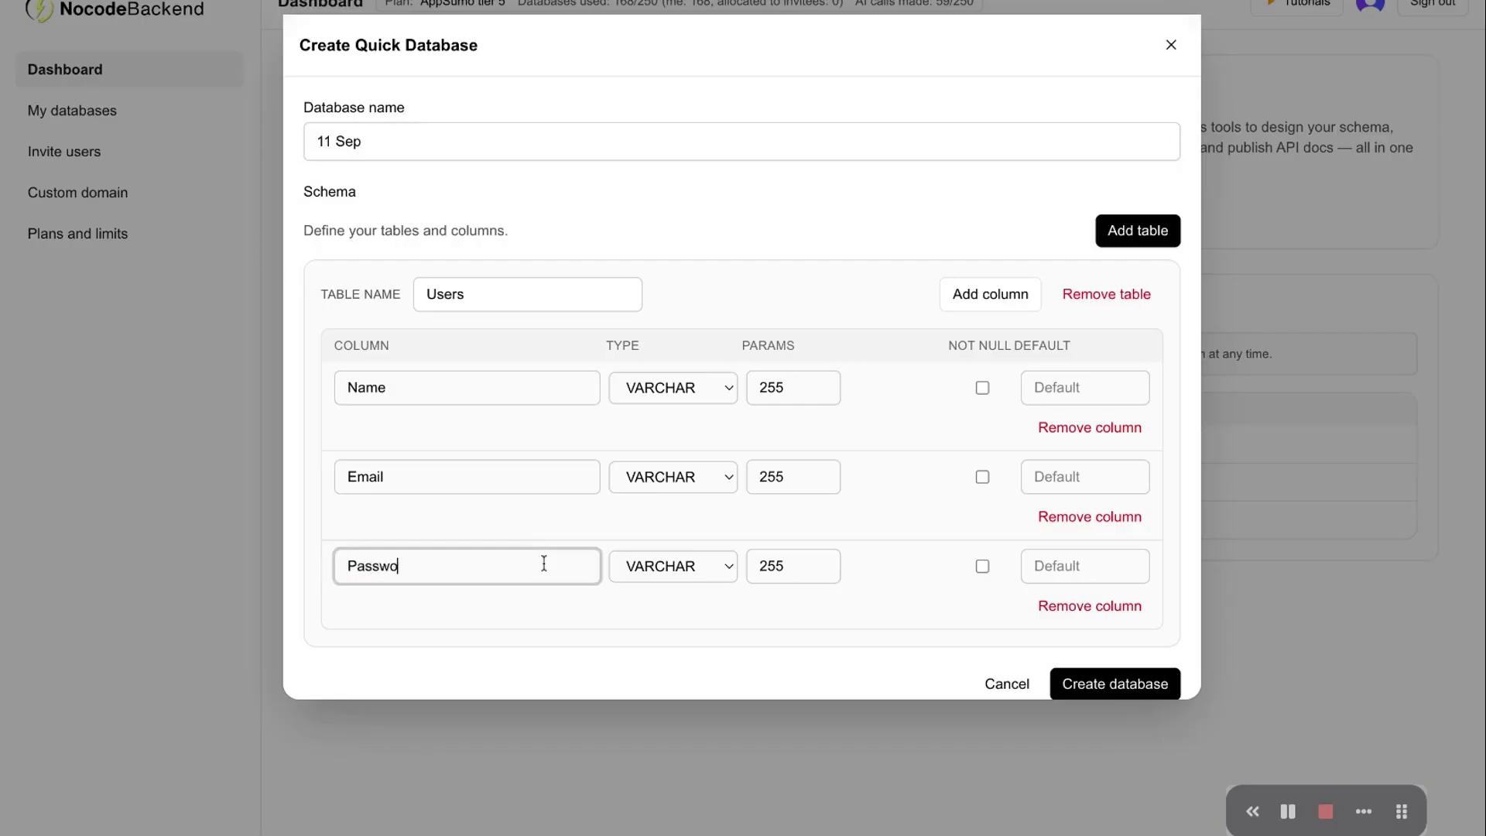
pyautogui.click(716, 611)
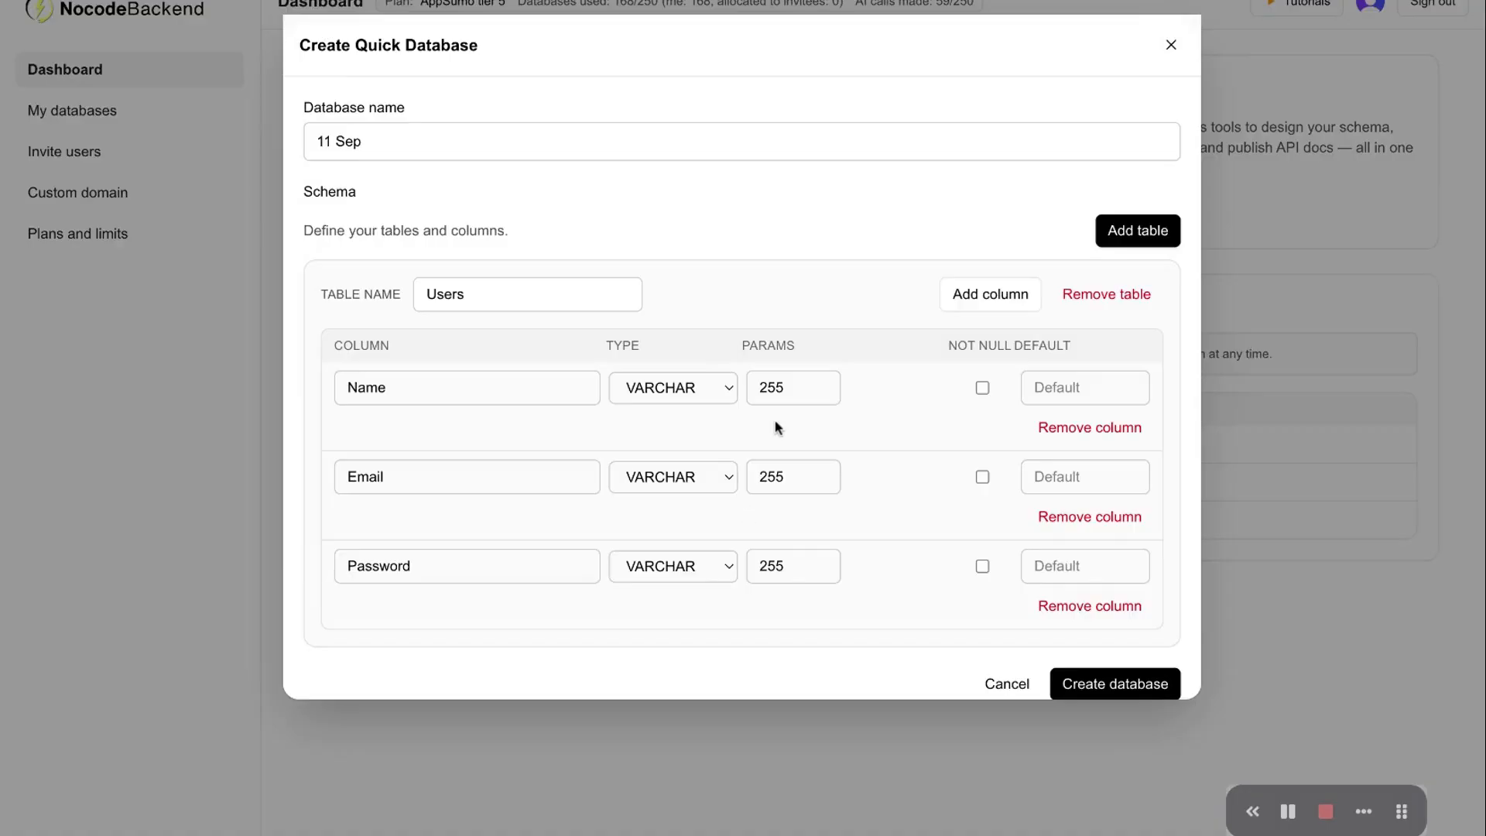
pyautogui.scroll(-1, 776, 425)
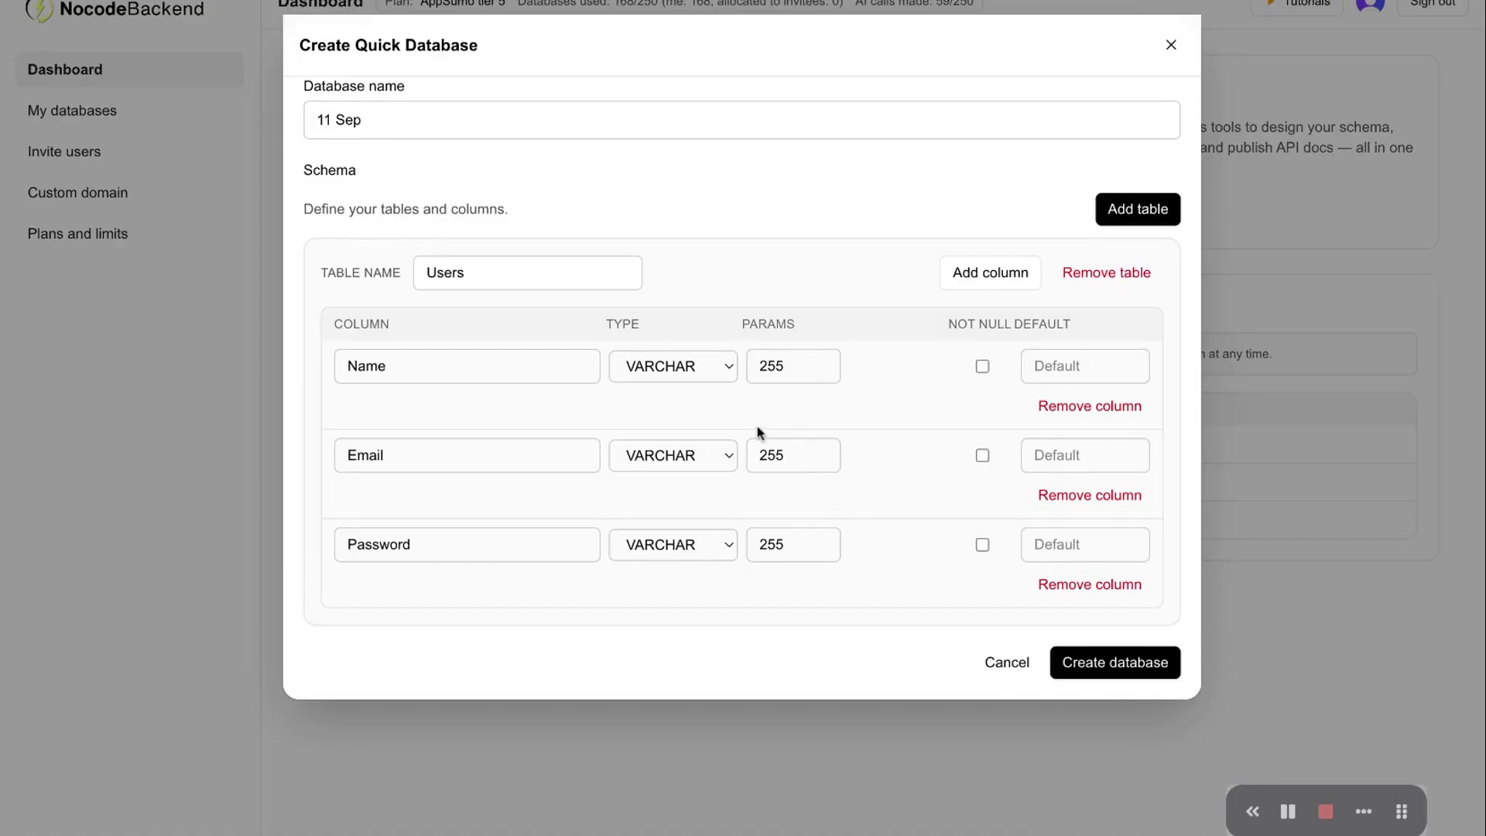
pyautogui.click(696, 542)
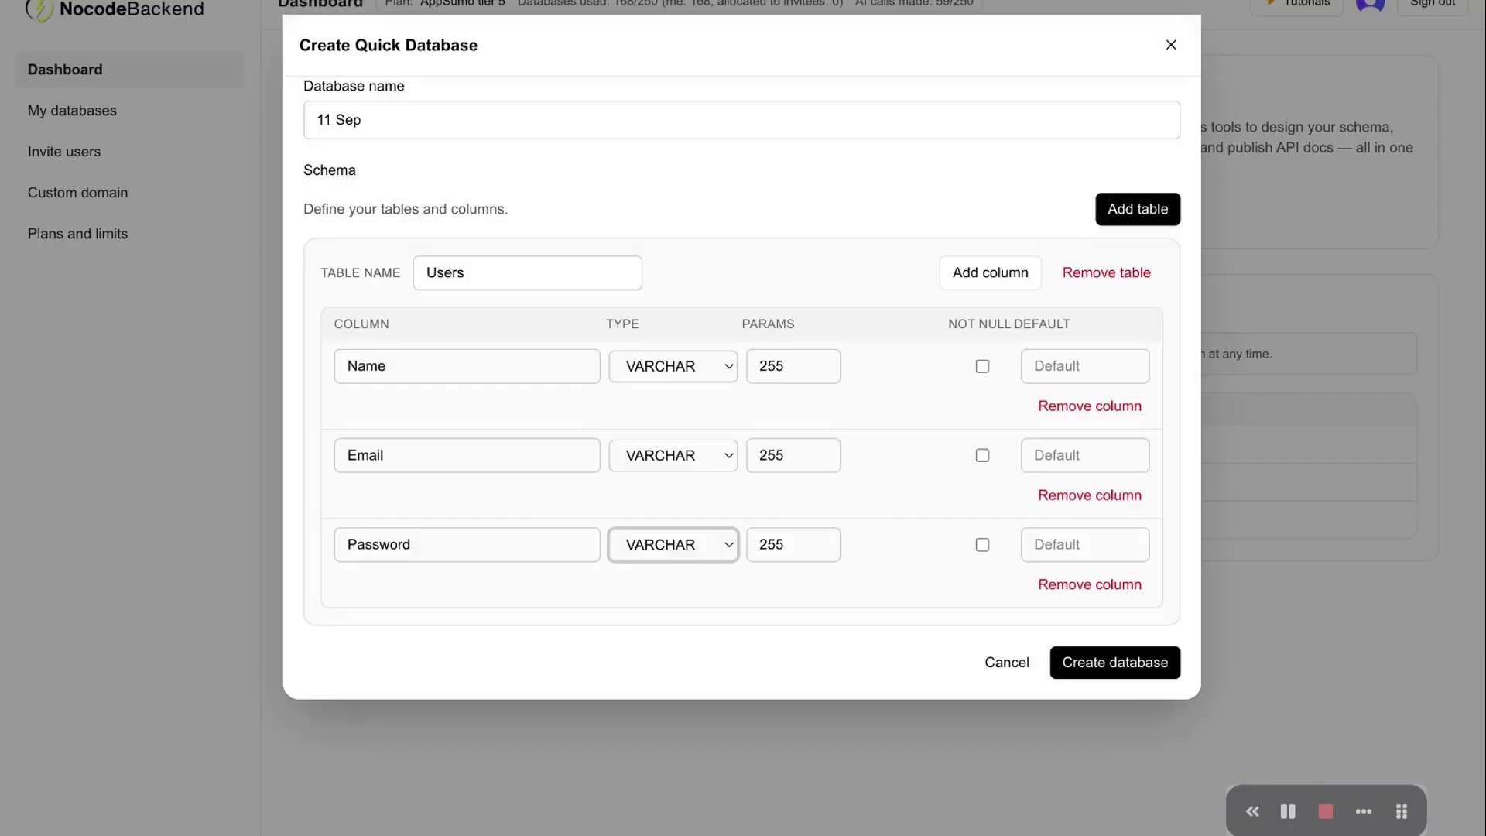
# Set the Password column's type to Password and add a table named books
pyautogui.click(707, 584)
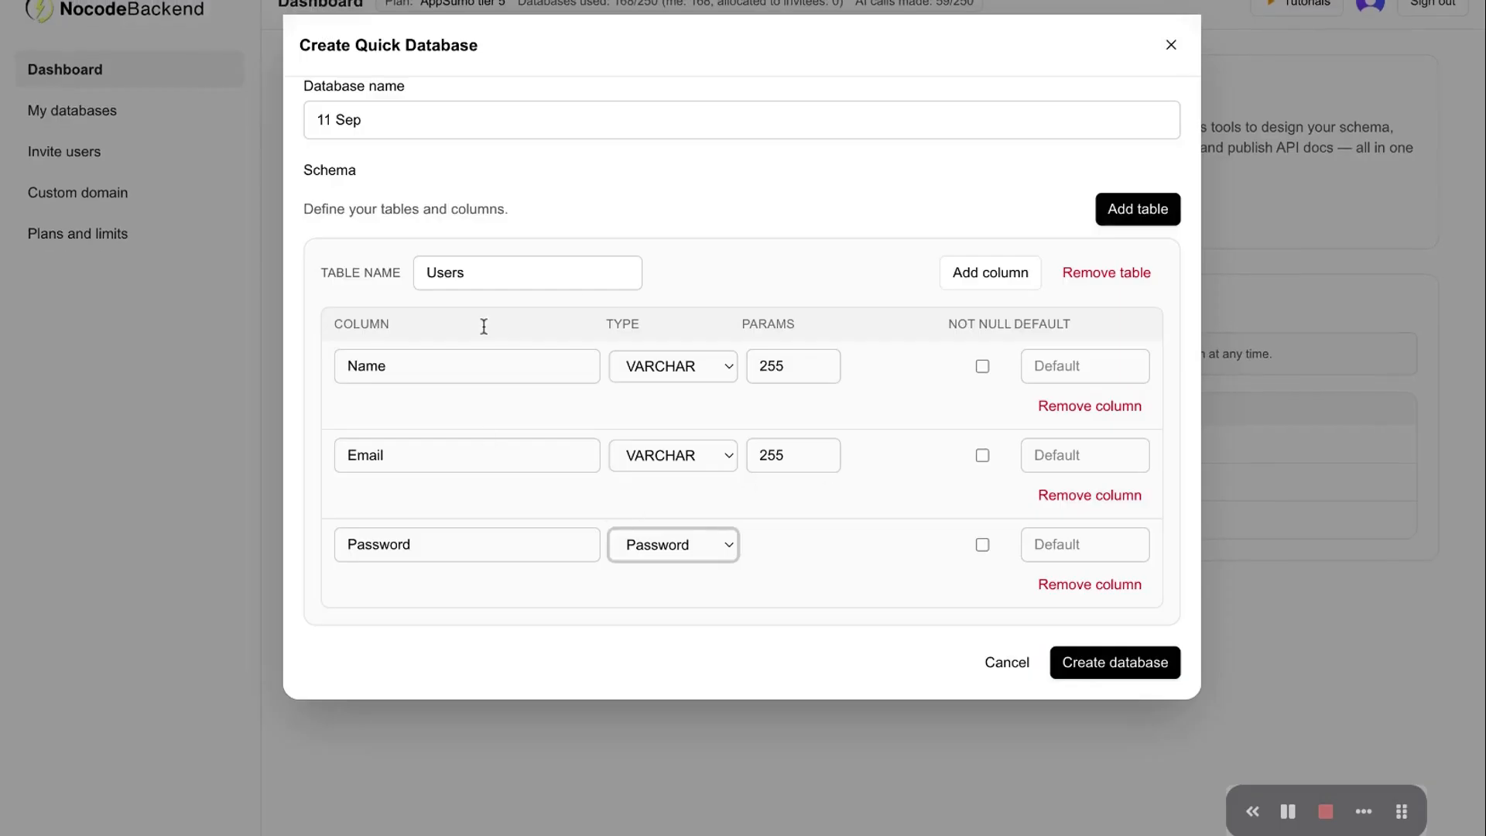
pyautogui.click(1149, 213)
pyautogui.scroll(-2, 490, 394)
pyautogui.click(502, 502)
pyautogui.doubleClick(502, 501)
pyautogui.write('books')
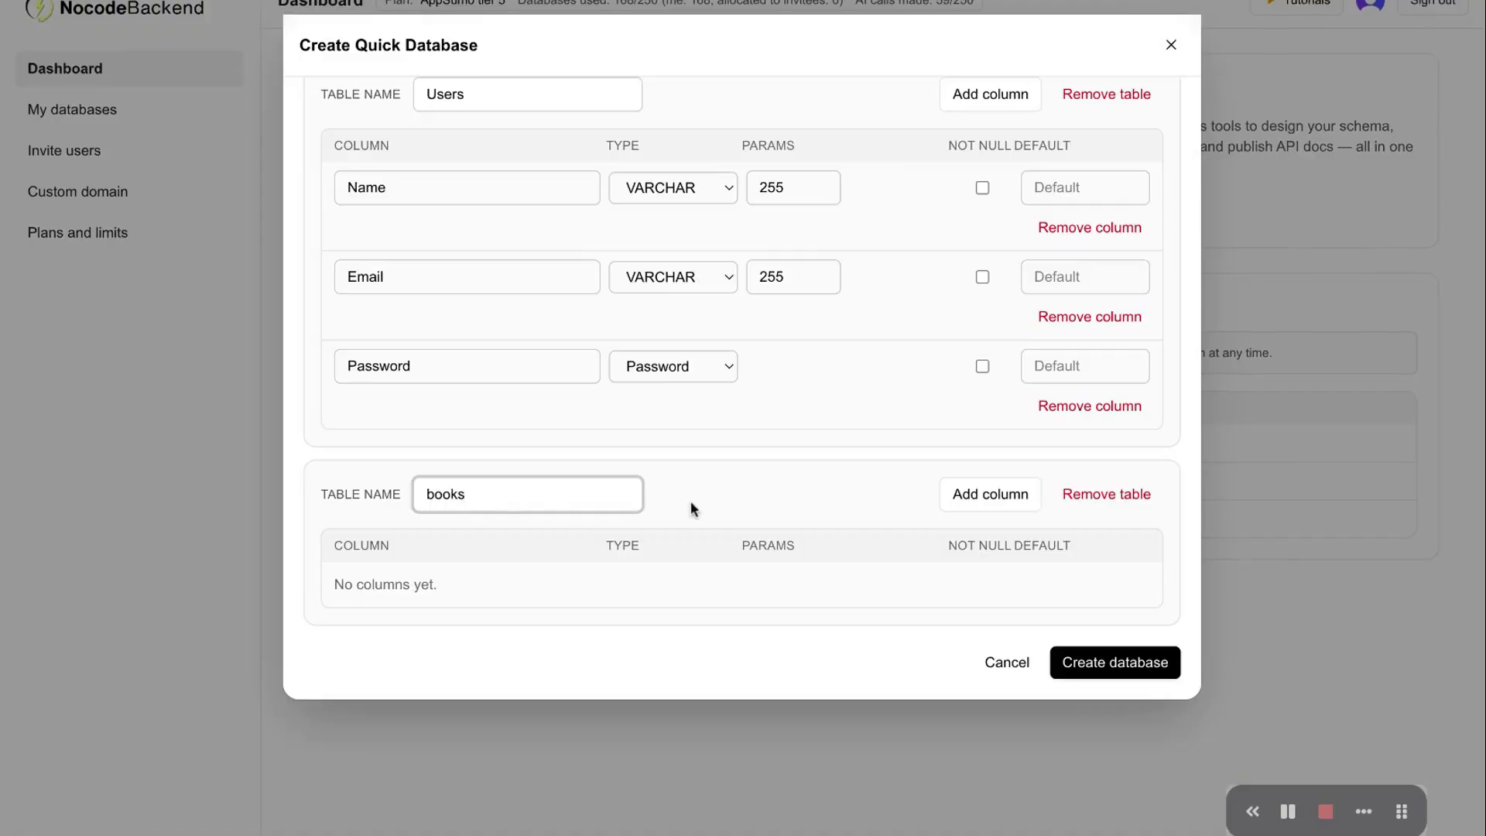
# Give books a 'book name' column and an INT price column, then create the database
pyautogui.click(991, 491)
pyautogui.doubleClick(525, 582)
pyautogui.write('book name')
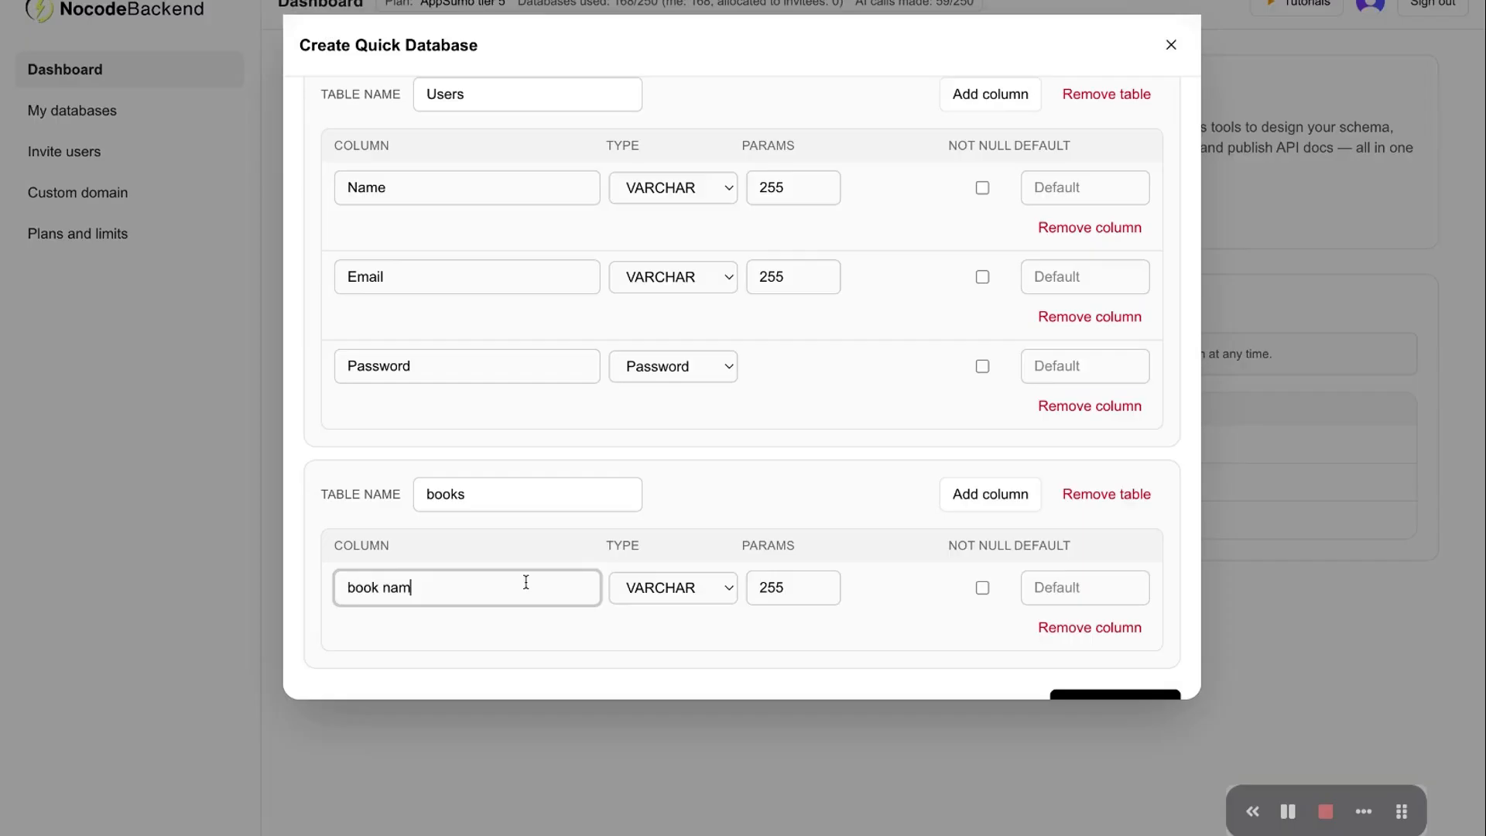
pyautogui.click(997, 494)
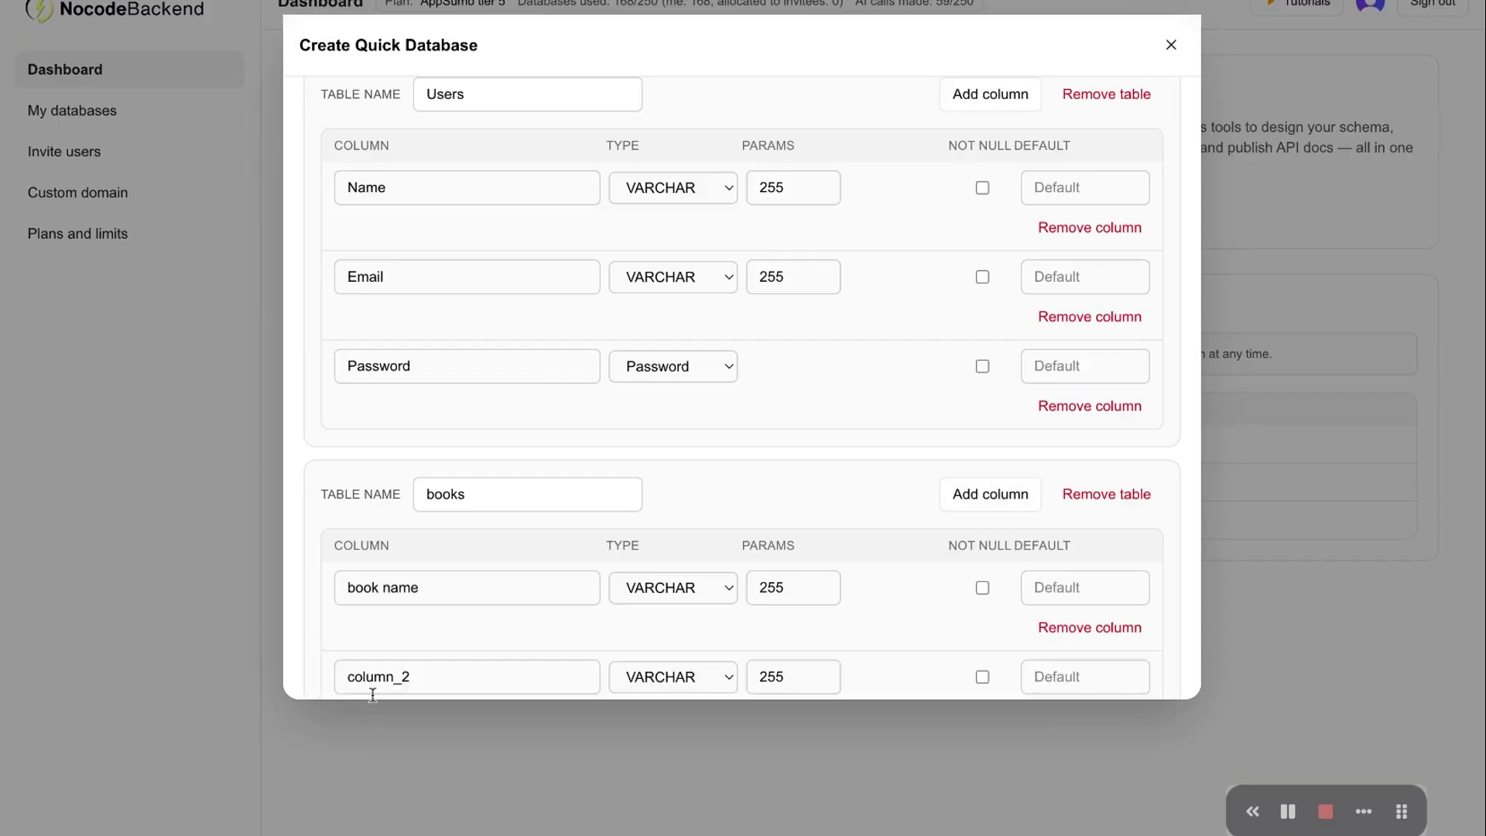
pyautogui.scroll(-2, 408, 670)
pyautogui.doubleClick(465, 569)
pyautogui.write('price')
pyautogui.click(705, 566)
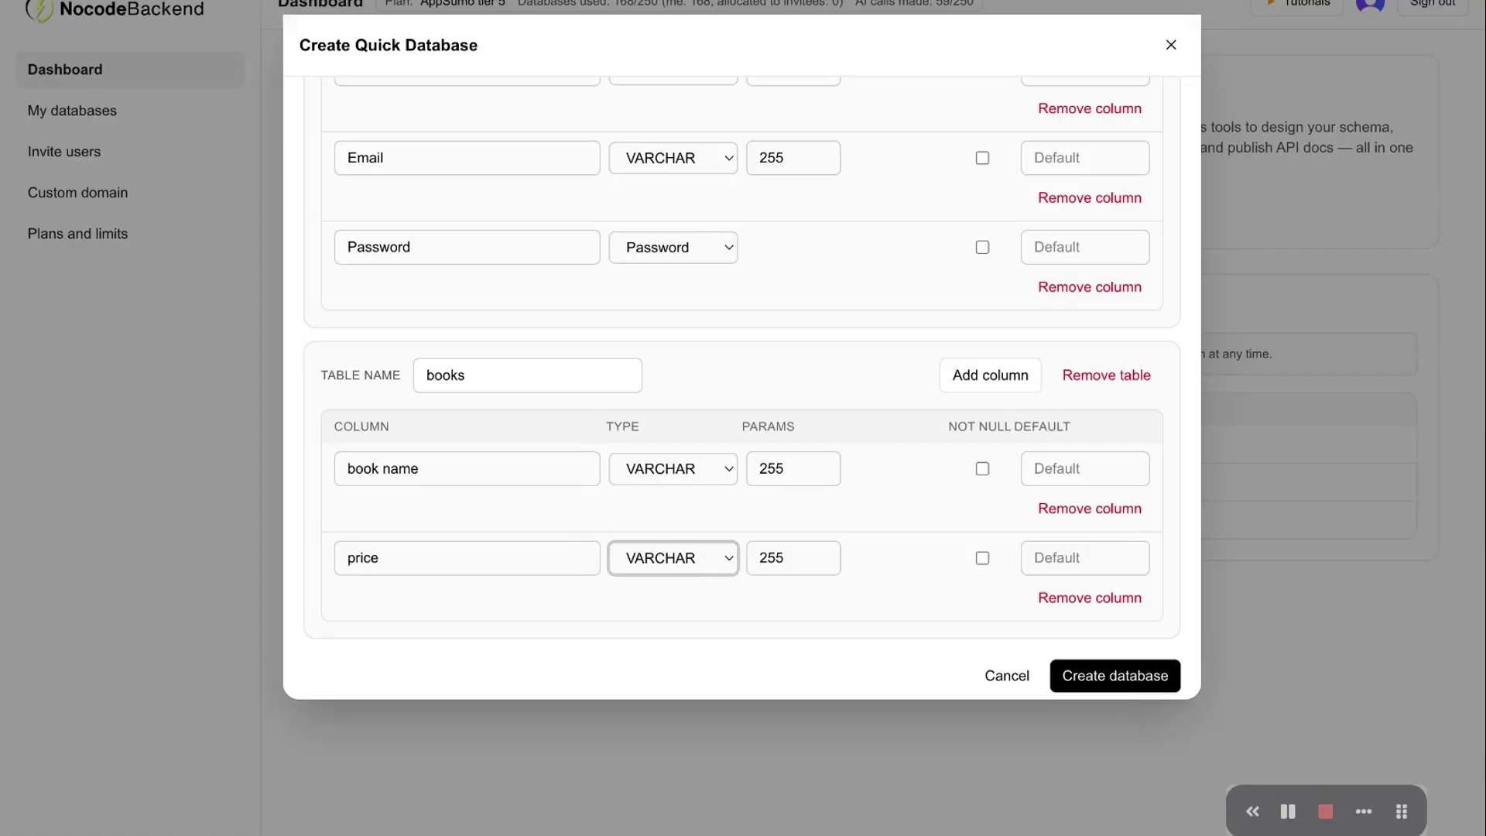
pyautogui.click(663, 584)
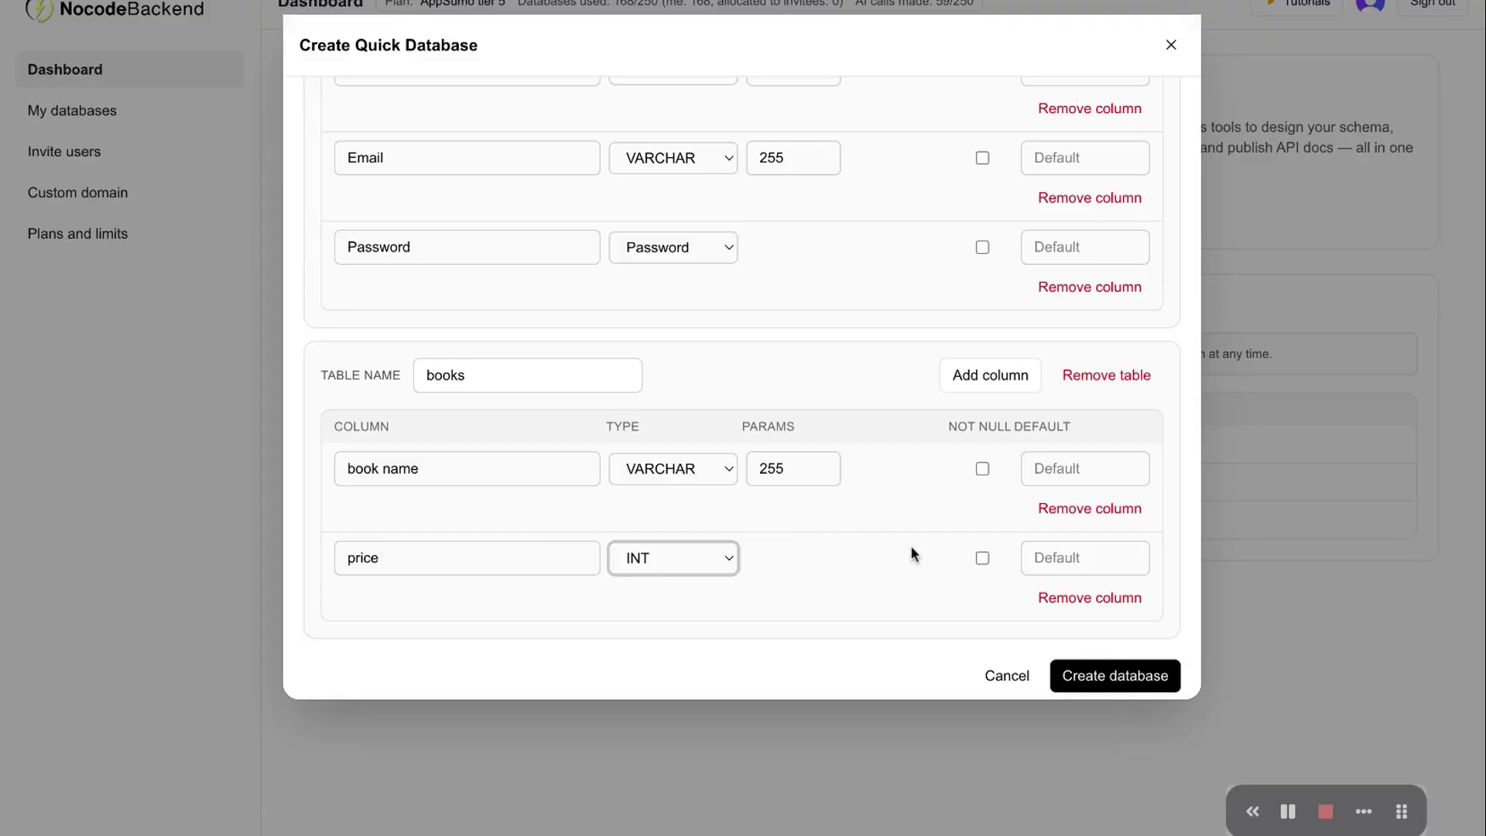
pyautogui.scroll(-1, 912, 546)
pyautogui.click(1121, 664)
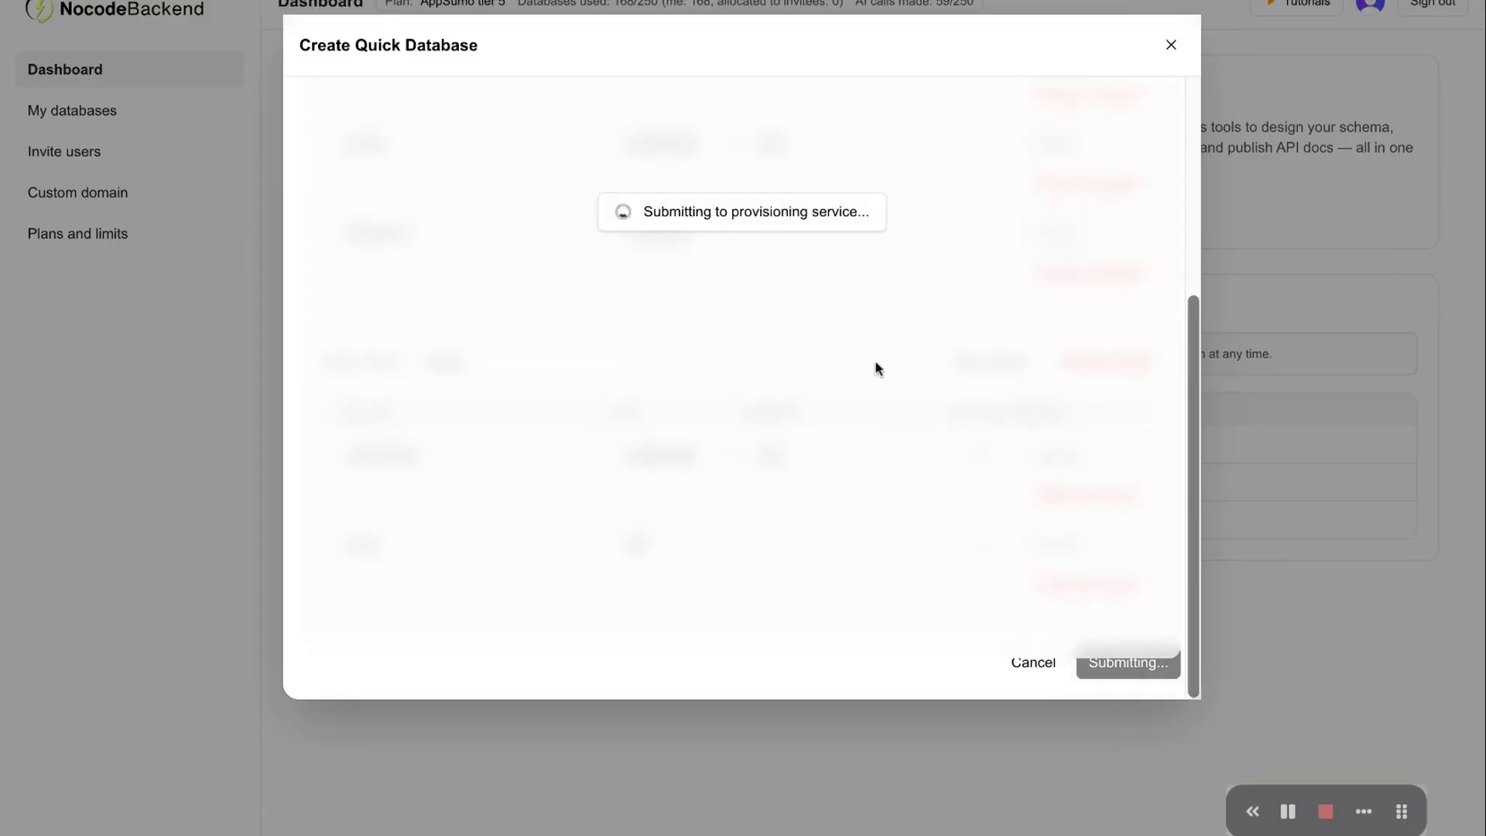
# Wait until the success page reports API endpoints generated for 53216_11_sep
pyautogui.scroll(1, 875, 360)
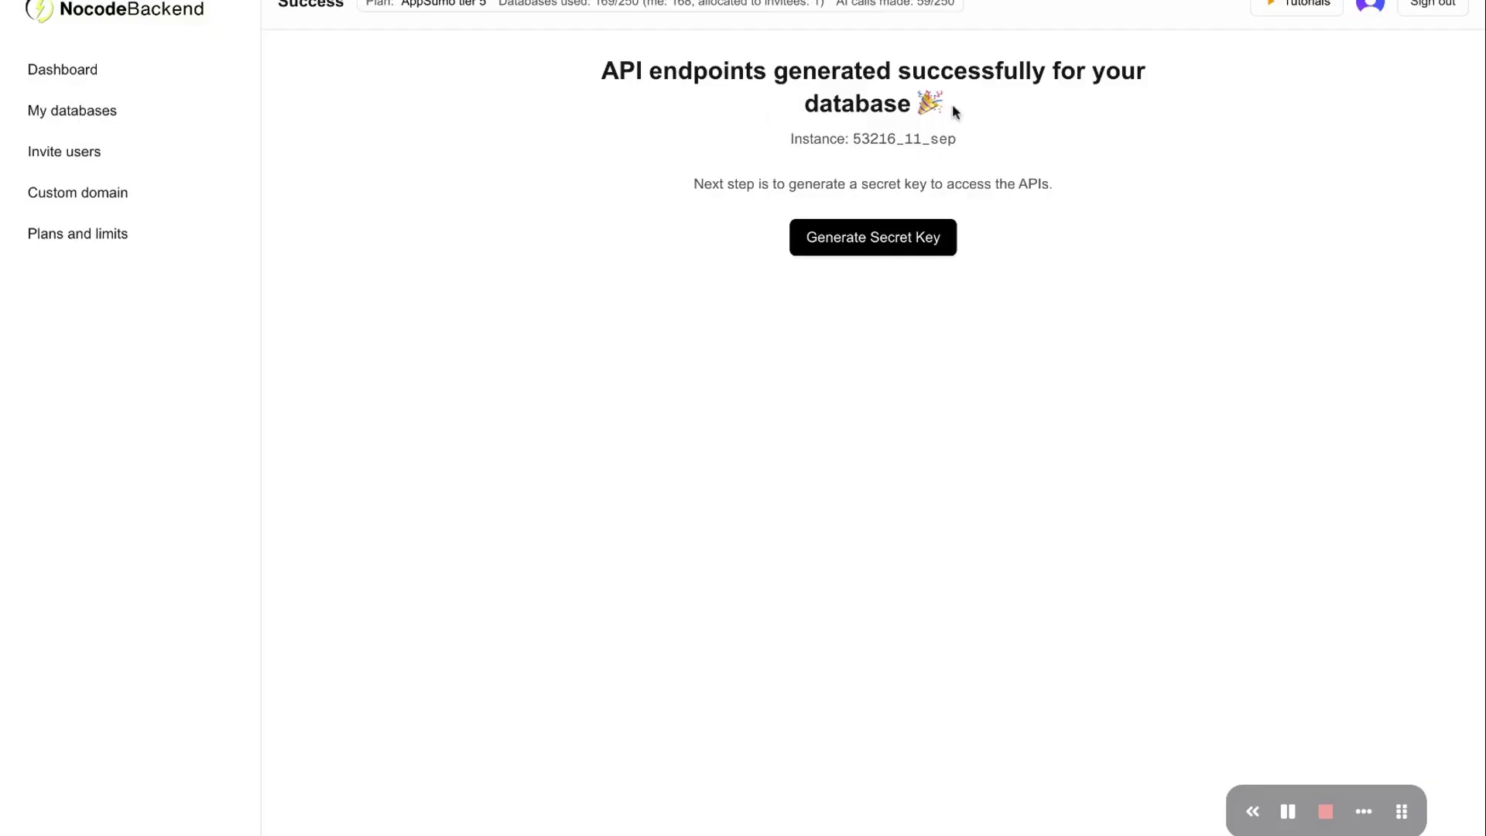
# Generate the API secret key and select the displayed key
pyautogui.click(886, 235)
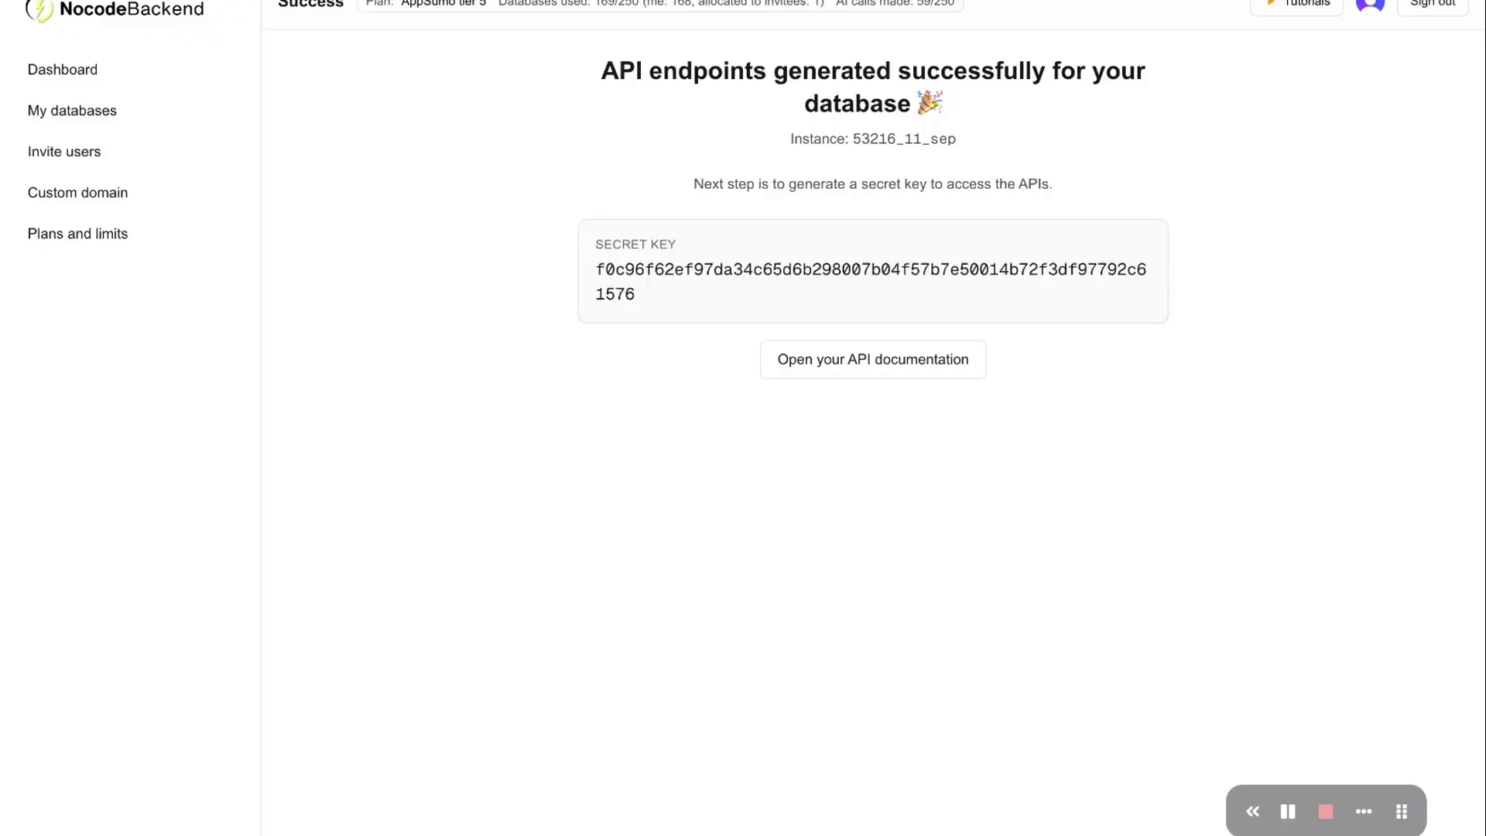
pyautogui.doubleClick(666, 269)
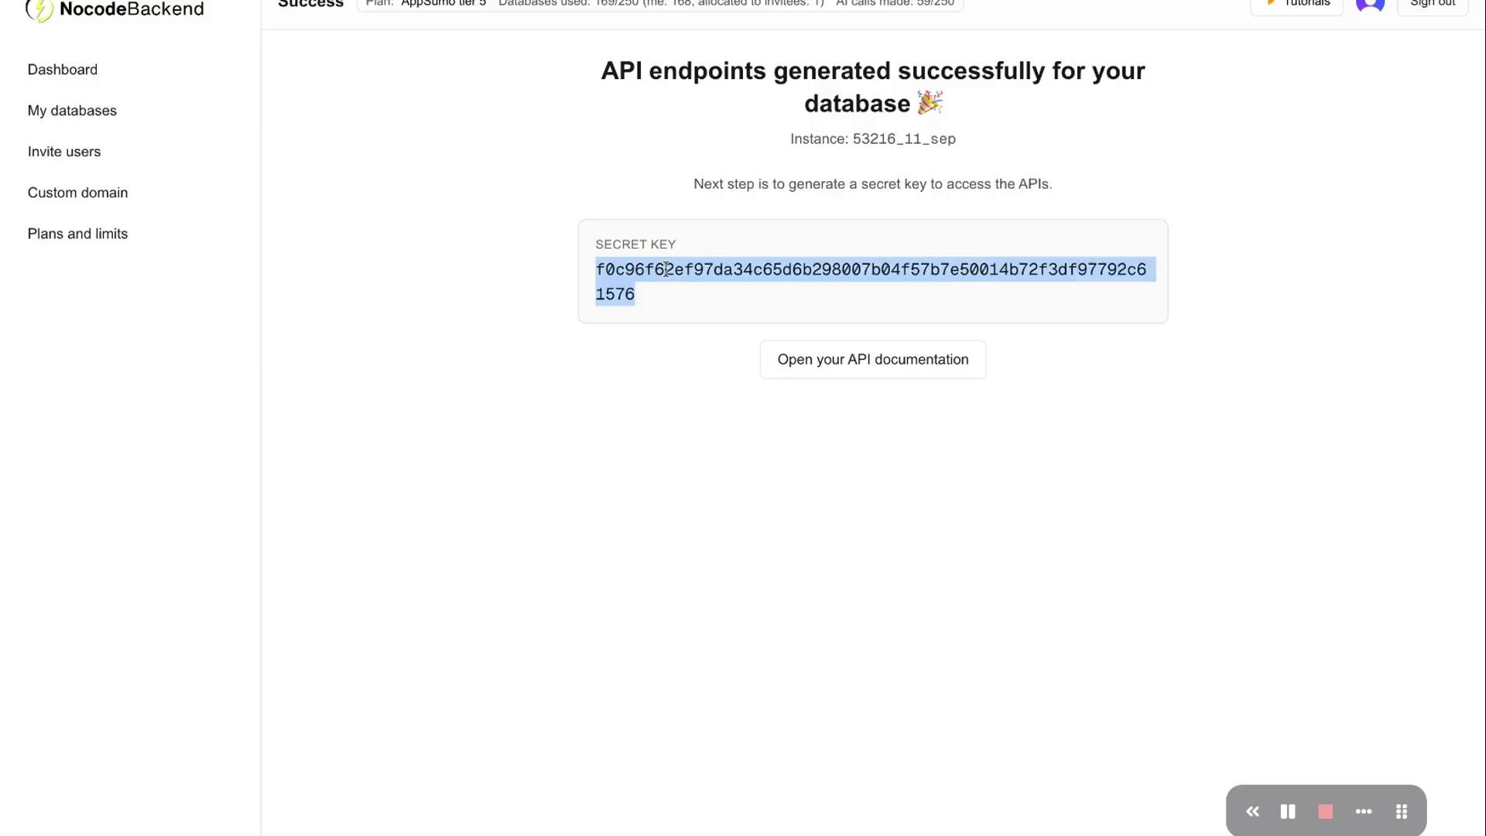
pyautogui.click(581, 251)
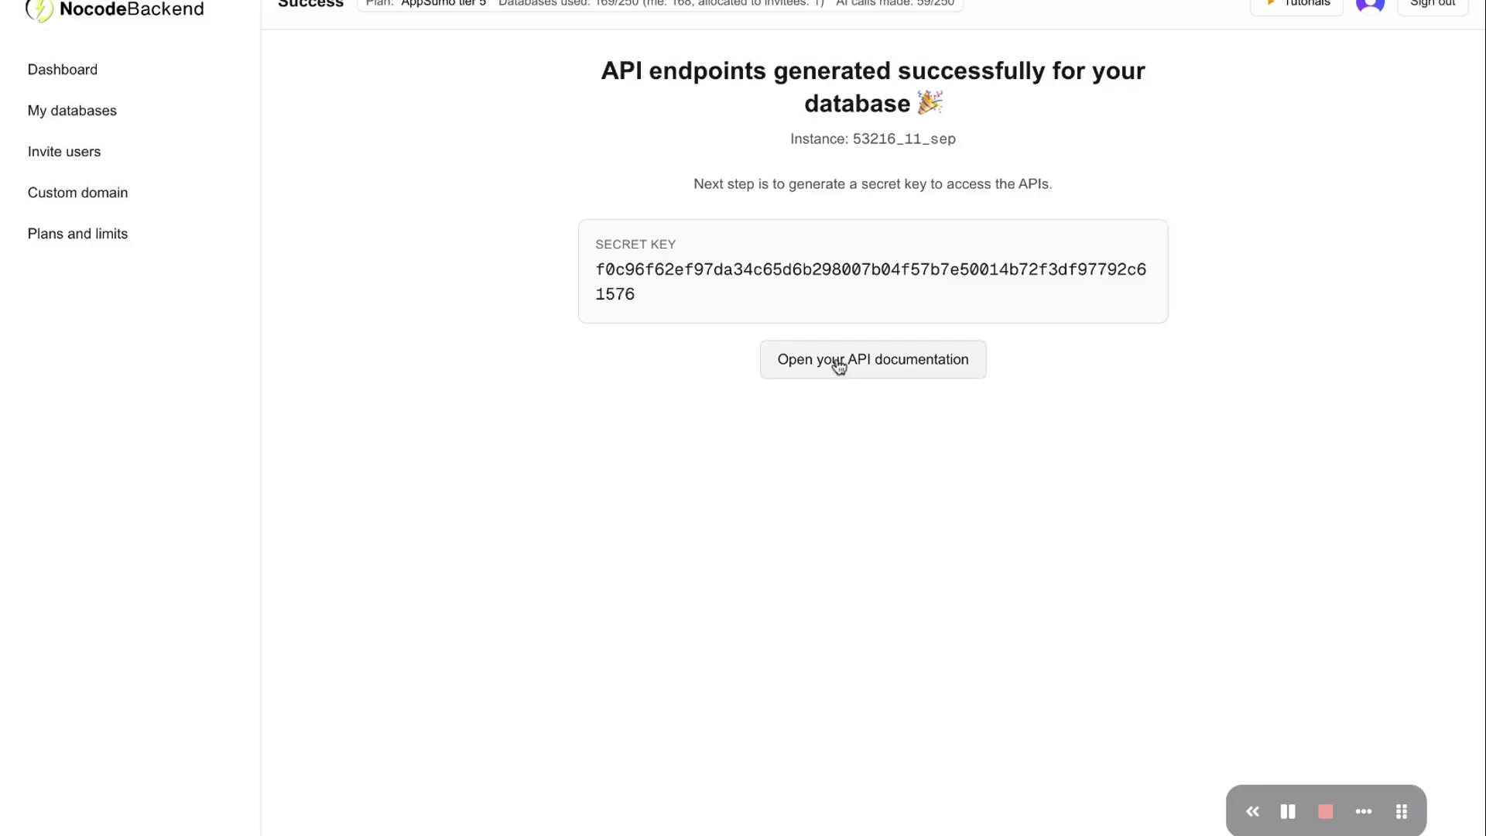
pyautogui.click(882, 359)
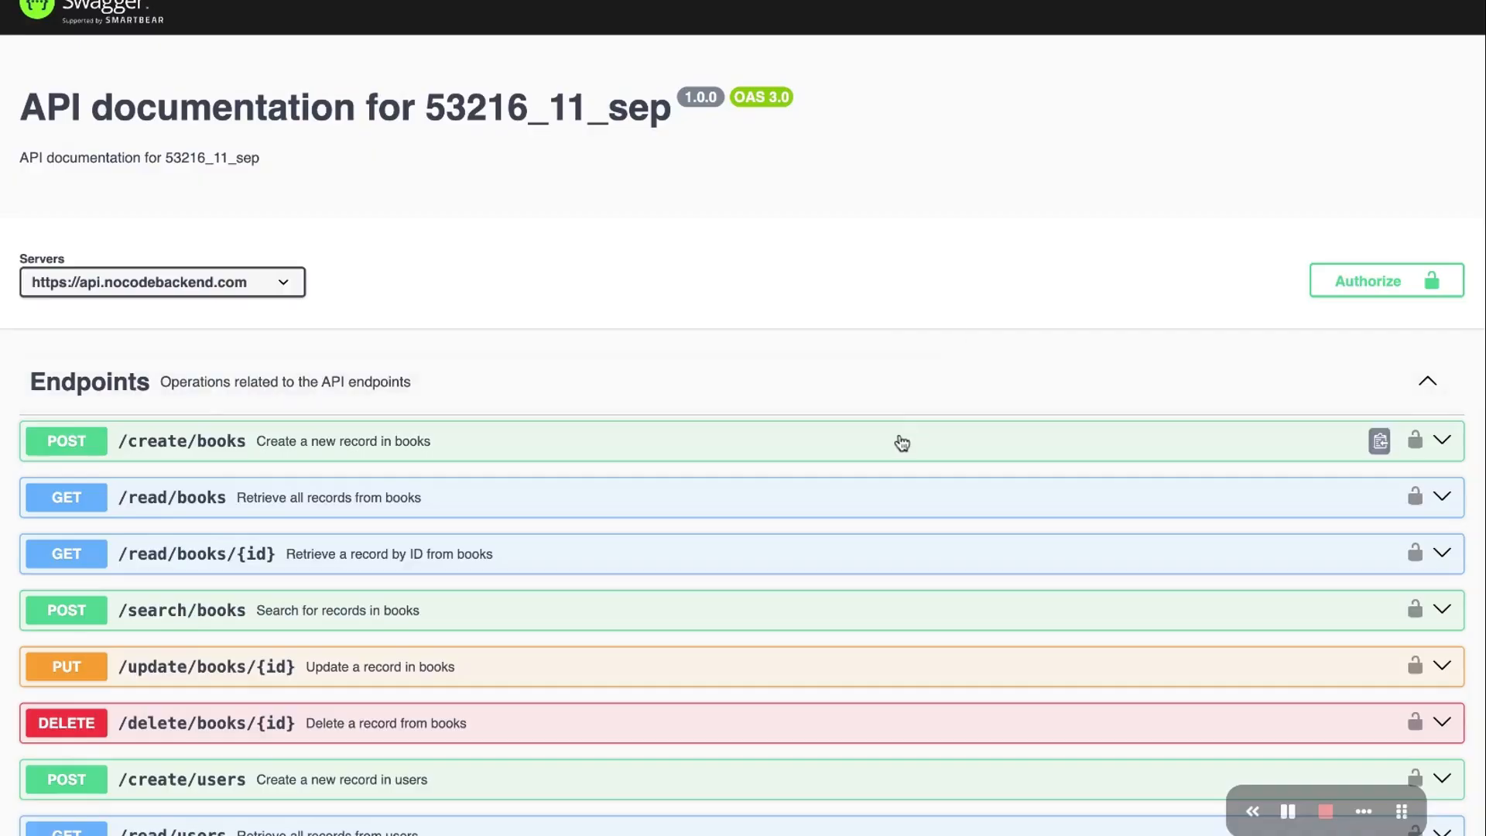
pyautogui.scroll(-2, 902, 442)
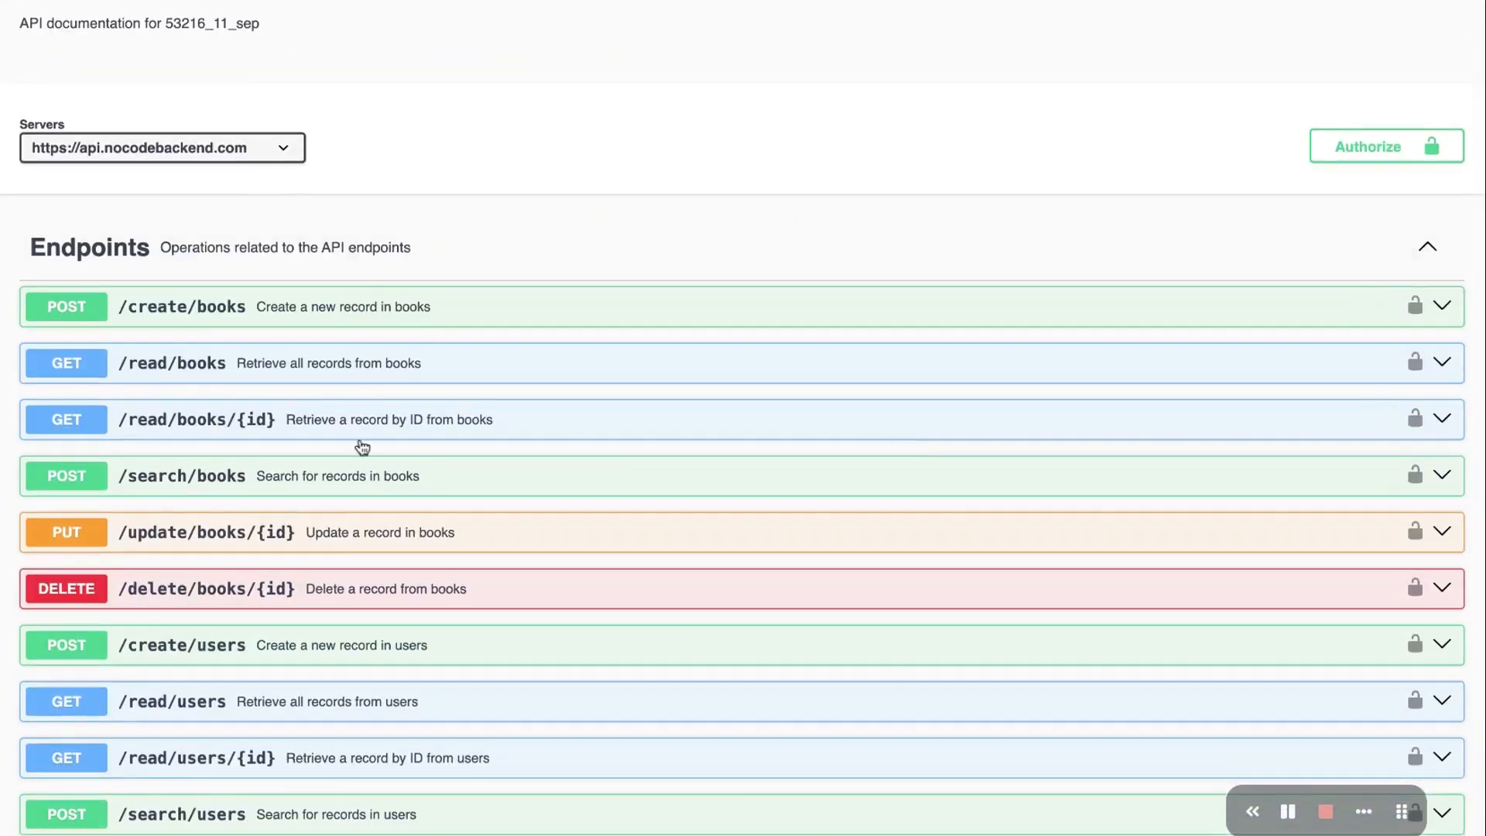
pyautogui.scroll(-1, 363, 446)
pyautogui.scroll(-1, 374, 271)
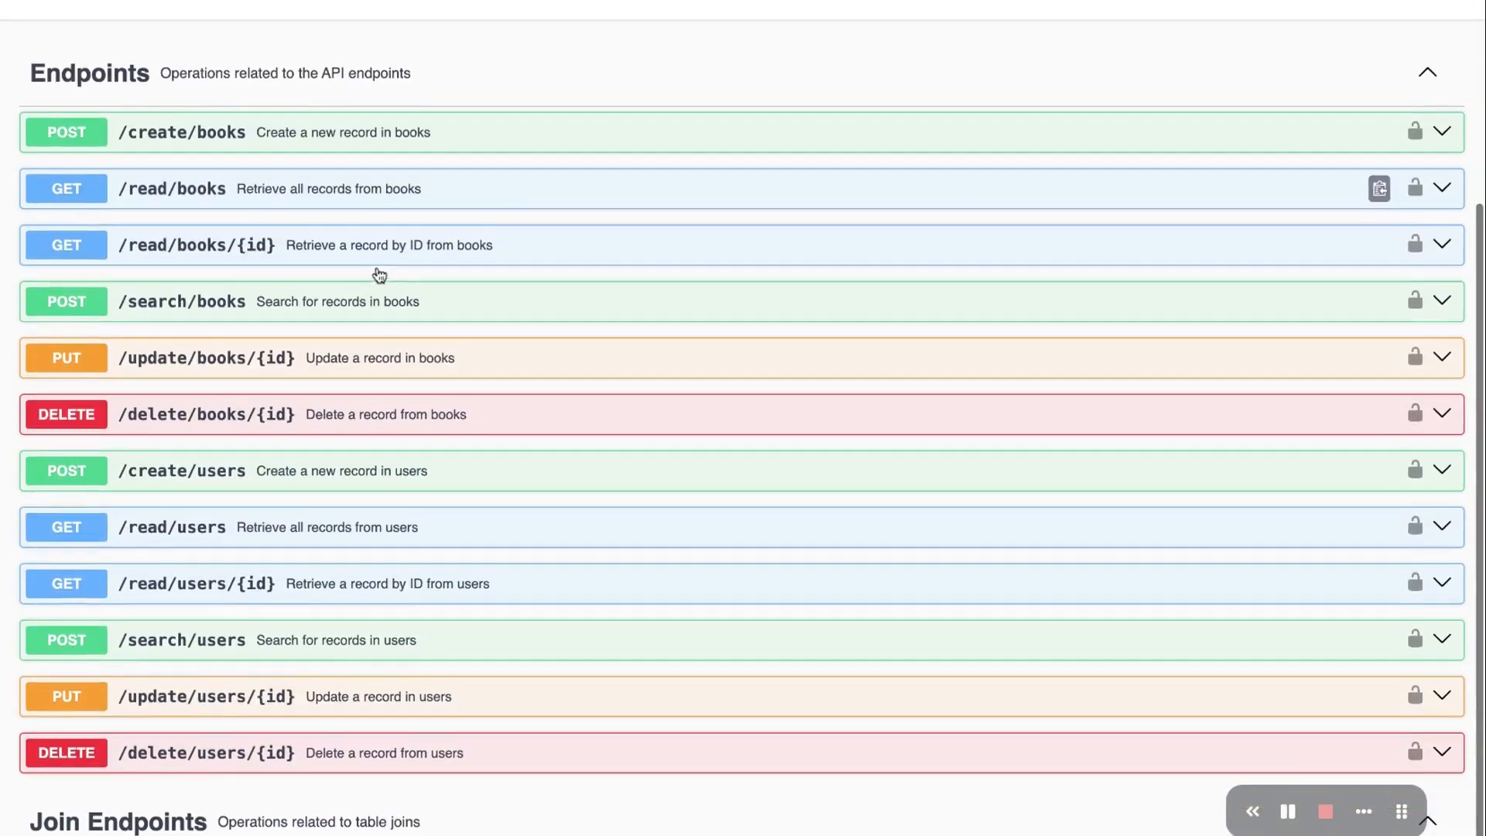
pyautogui.scroll(2, 362, 150)
pyautogui.scroll(2, 362, 150)
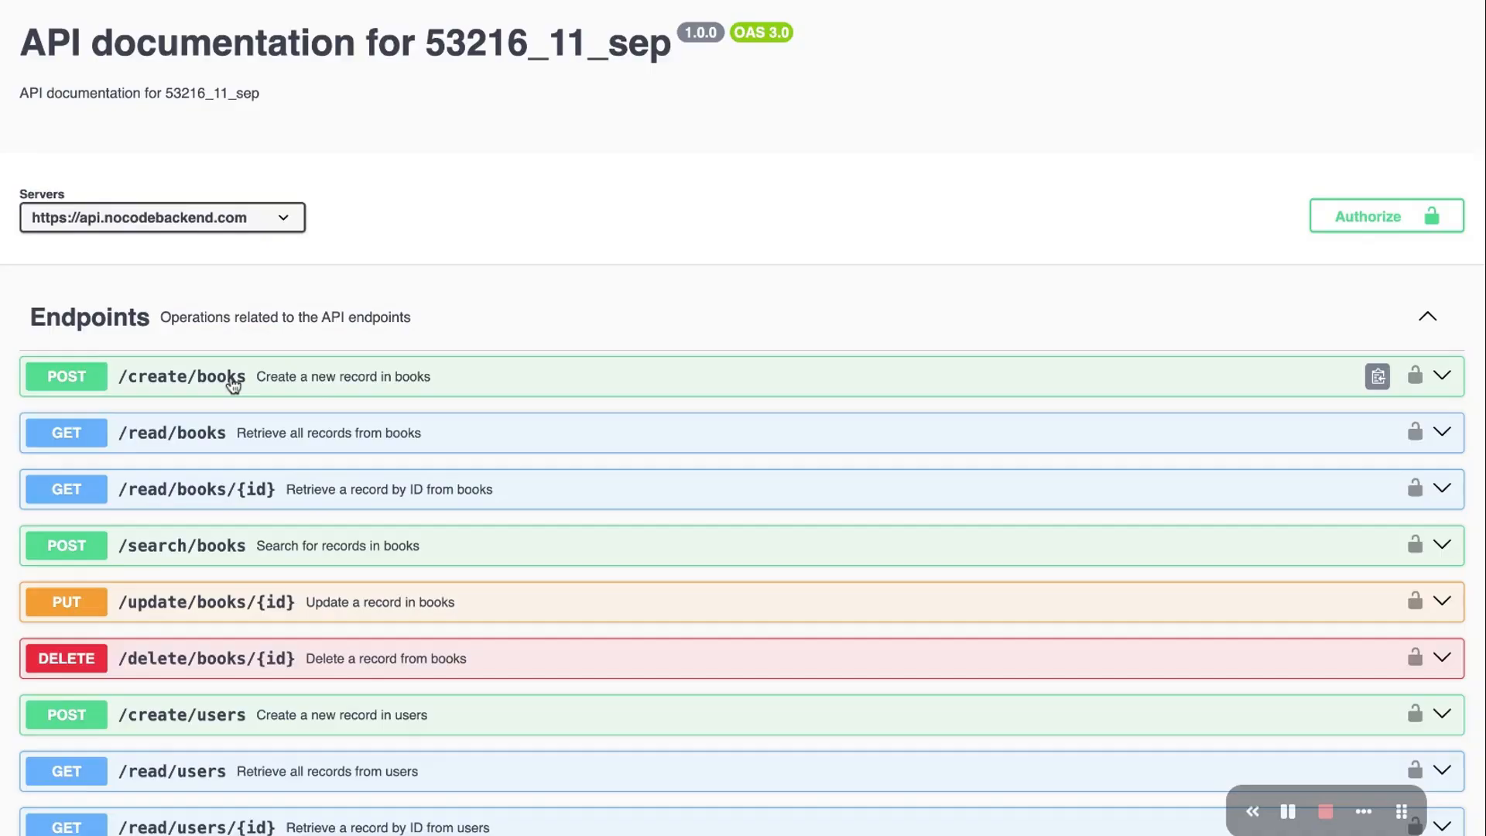
pyautogui.scroll(-3, 348, 454)
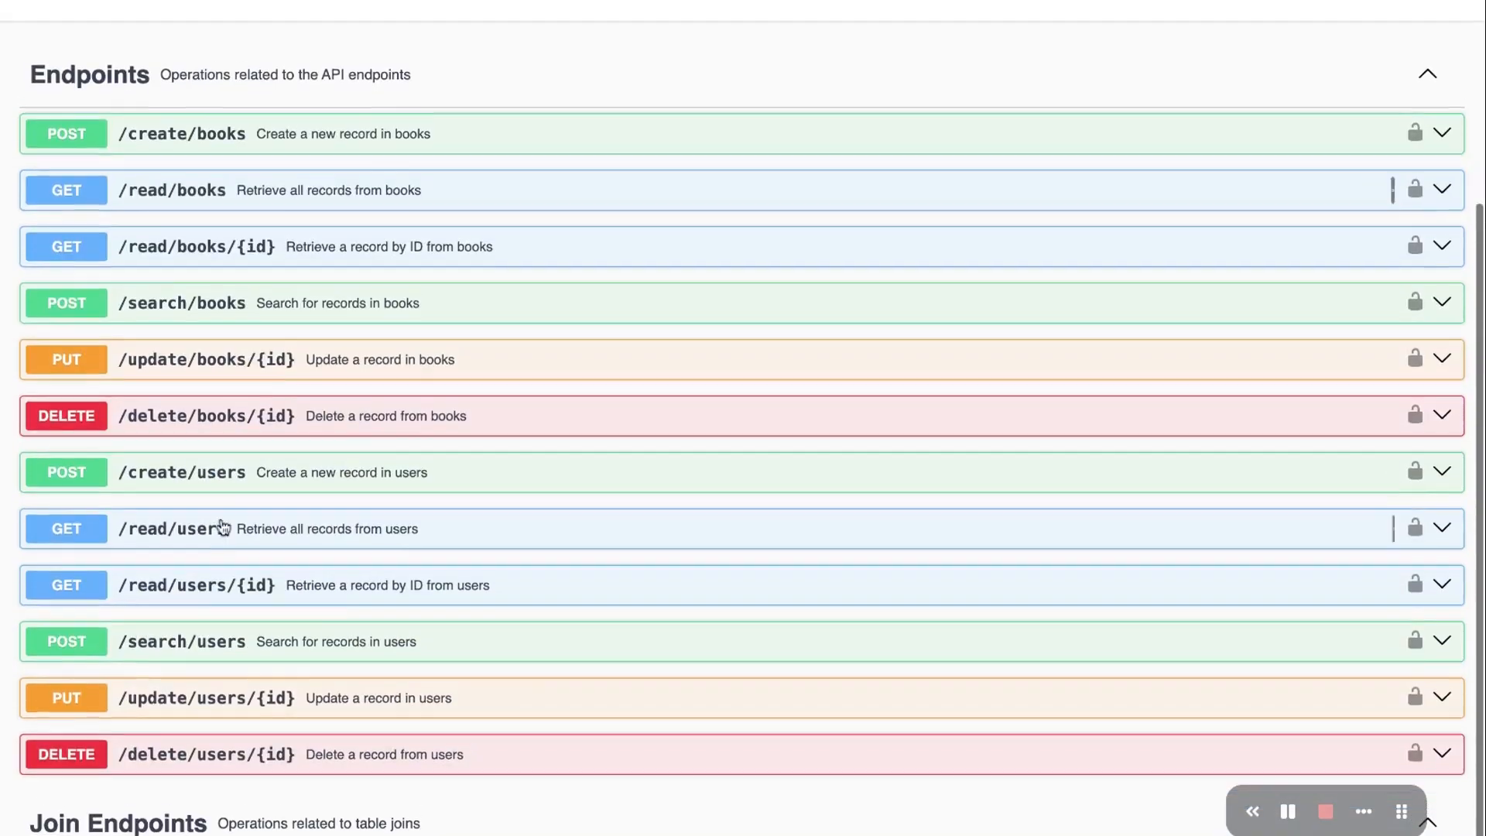
pyautogui.scroll(3, 359, 424)
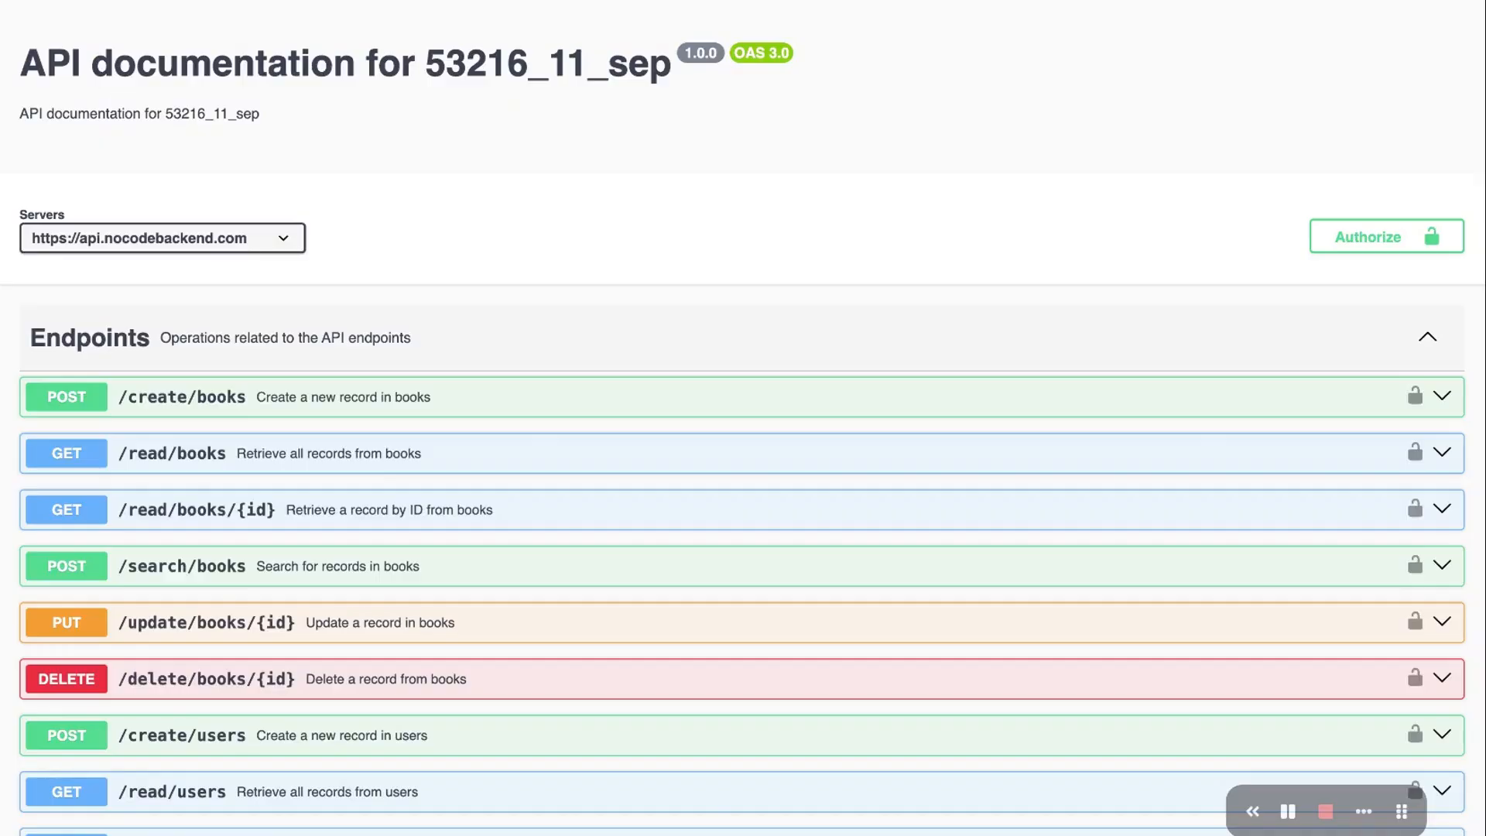
pyautogui.scroll(-1, 737, 254)
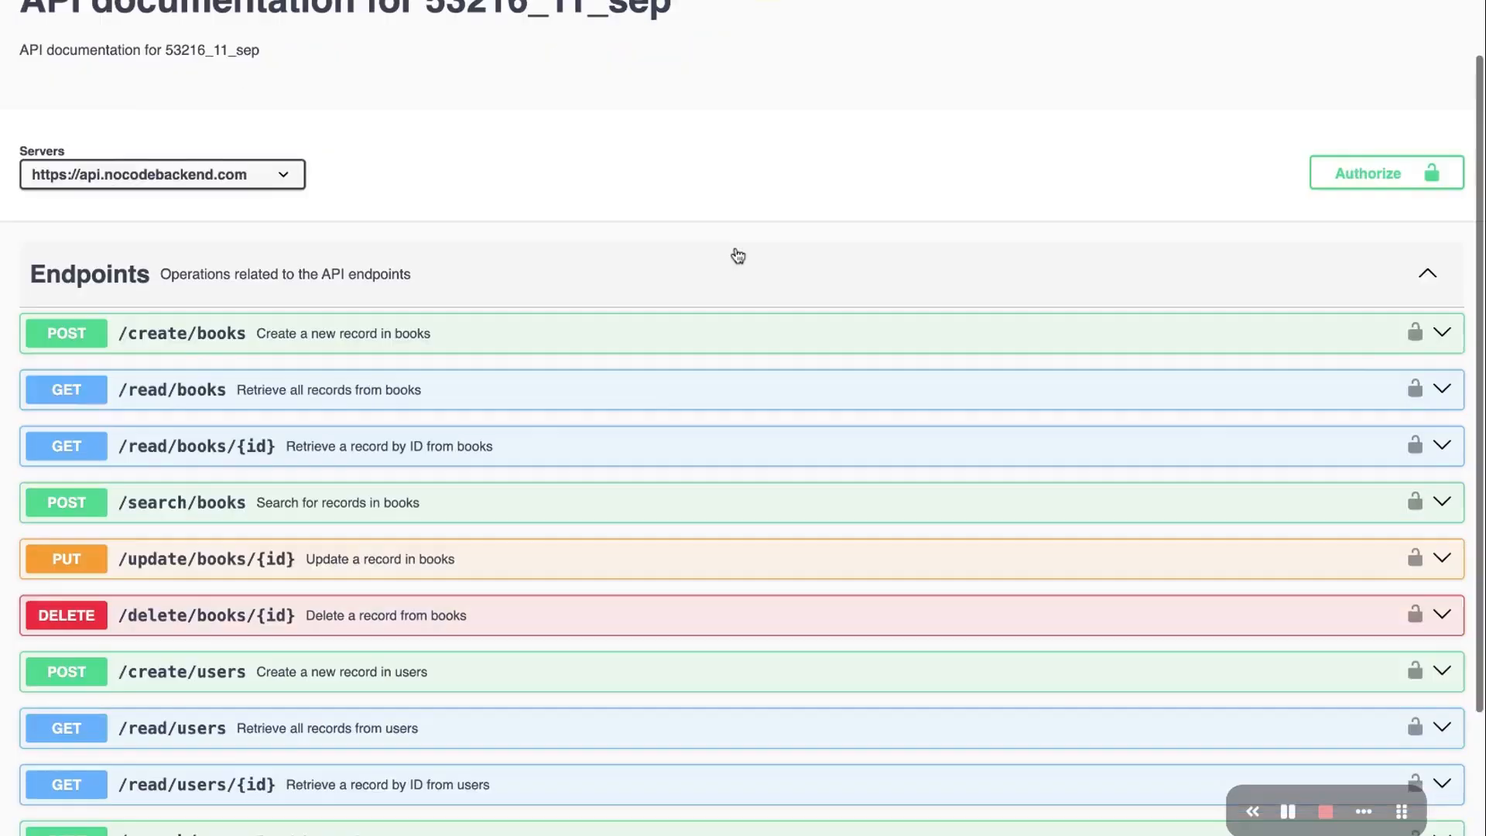
pyautogui.scroll(-3, 663, 411)
pyautogui.scroll(5, 667, 408)
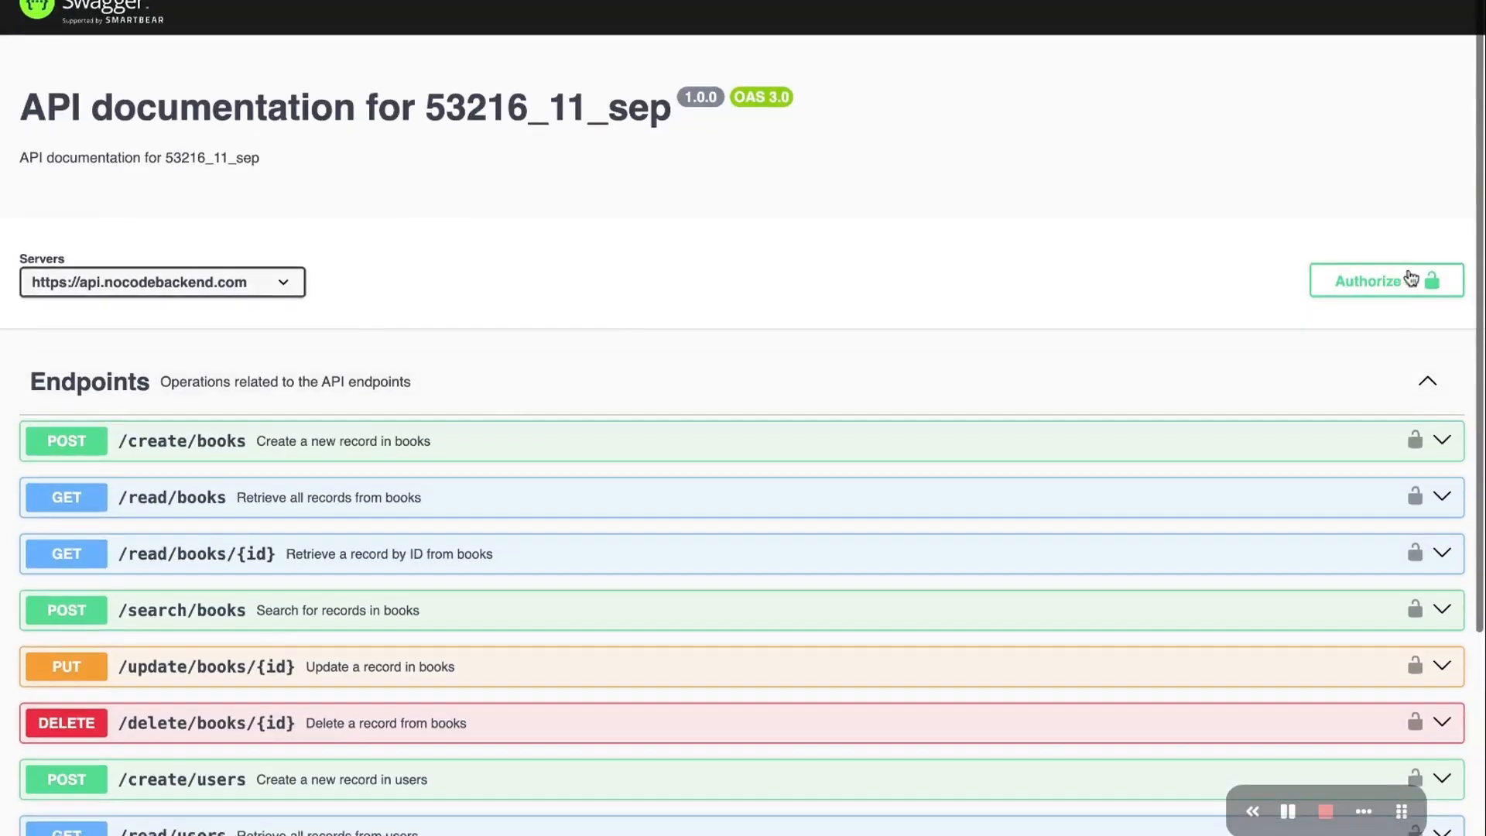
# Authorize Swagger UI with the pasted bearer token and close the dialog
pyautogui.click(1402, 282)
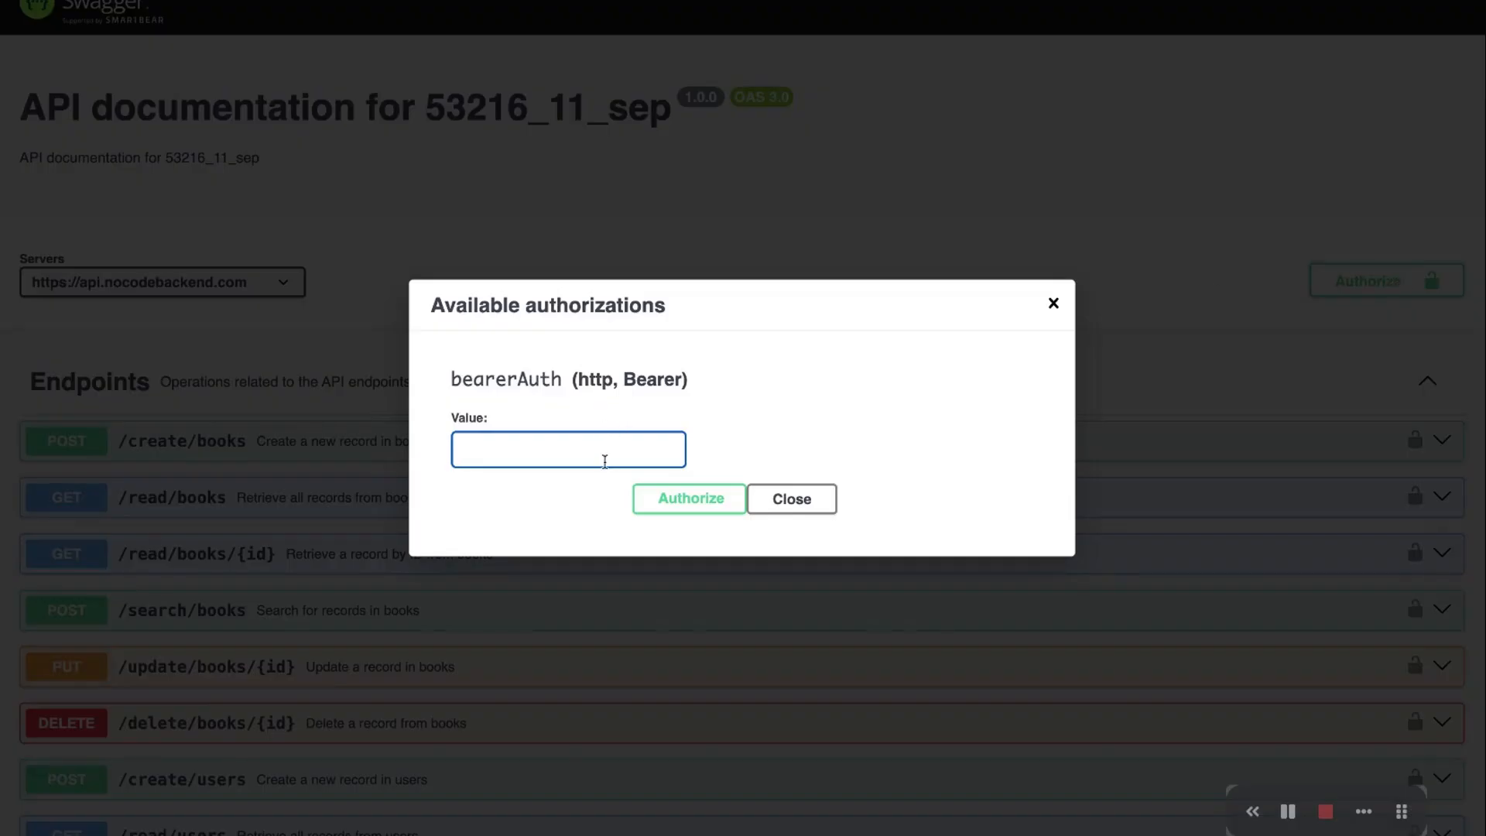
pyautogui.hotkey('ctrl', 'v')
pyautogui.click(695, 503)
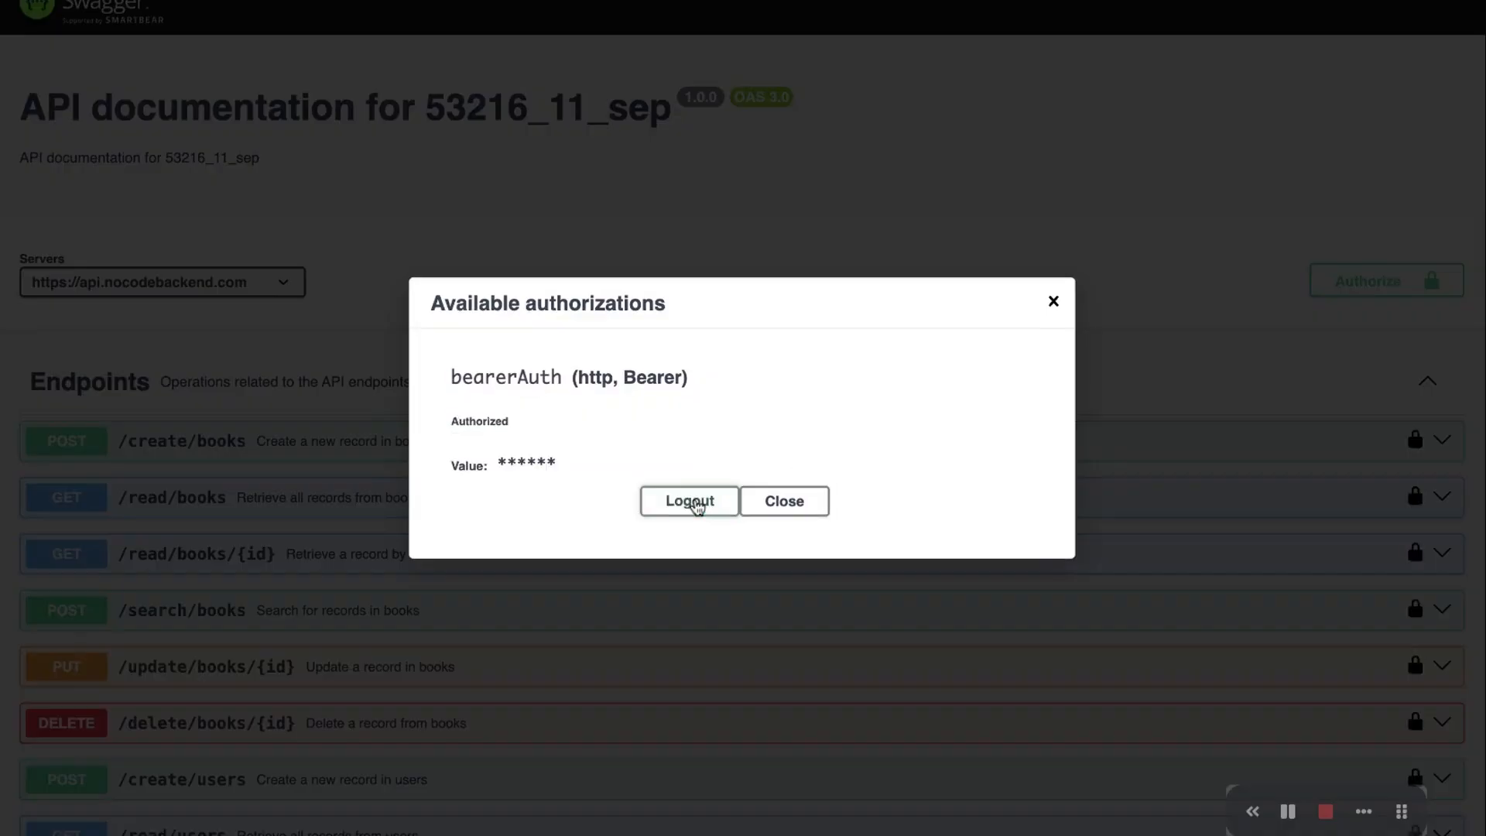
pyautogui.click(825, 508)
# Expand POST /create/books and switch it to try-it-out mode
pyautogui.scroll(-2, 882, 328)
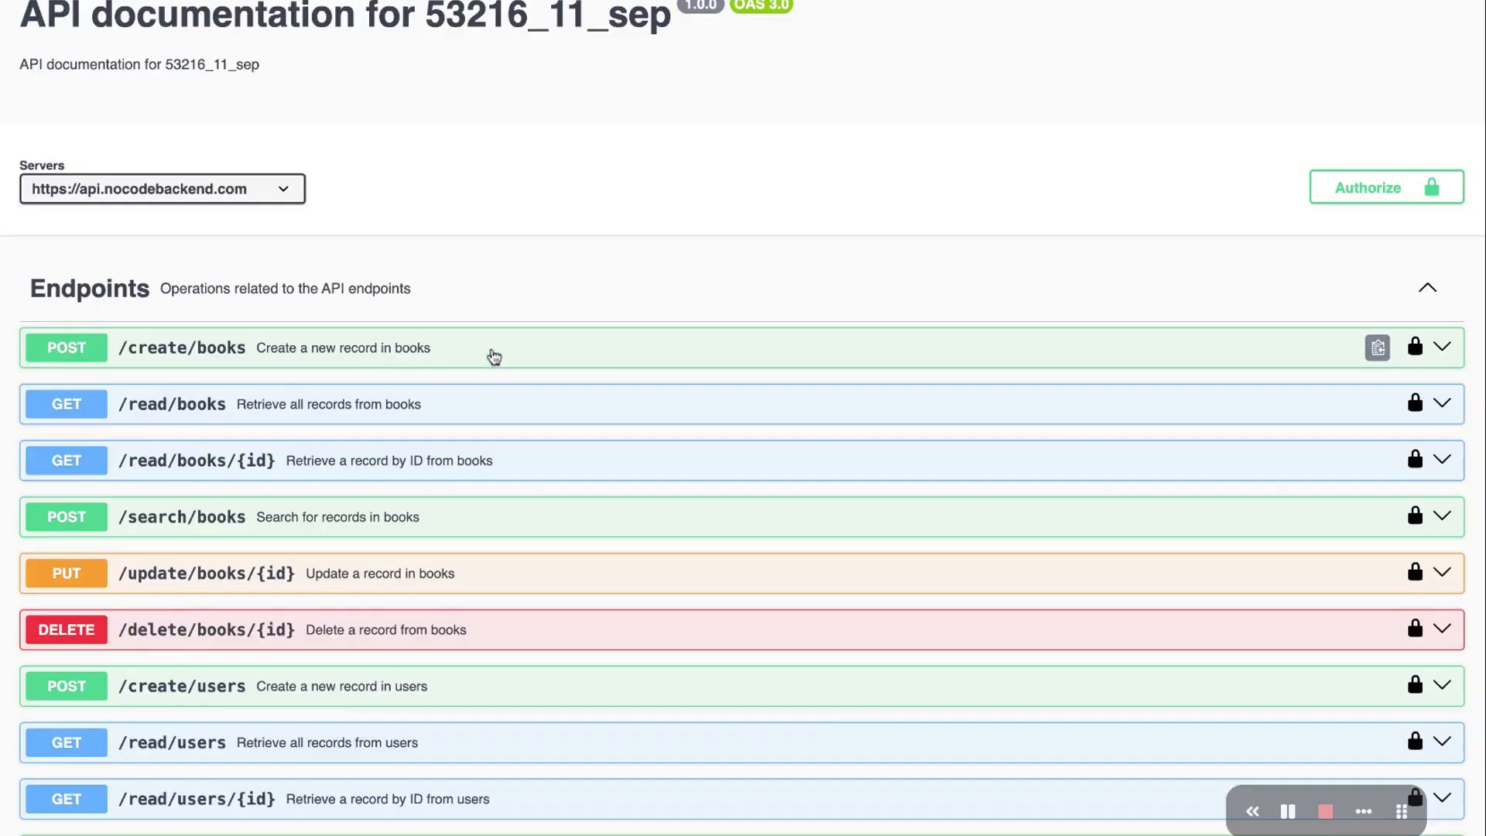
pyautogui.click(414, 353)
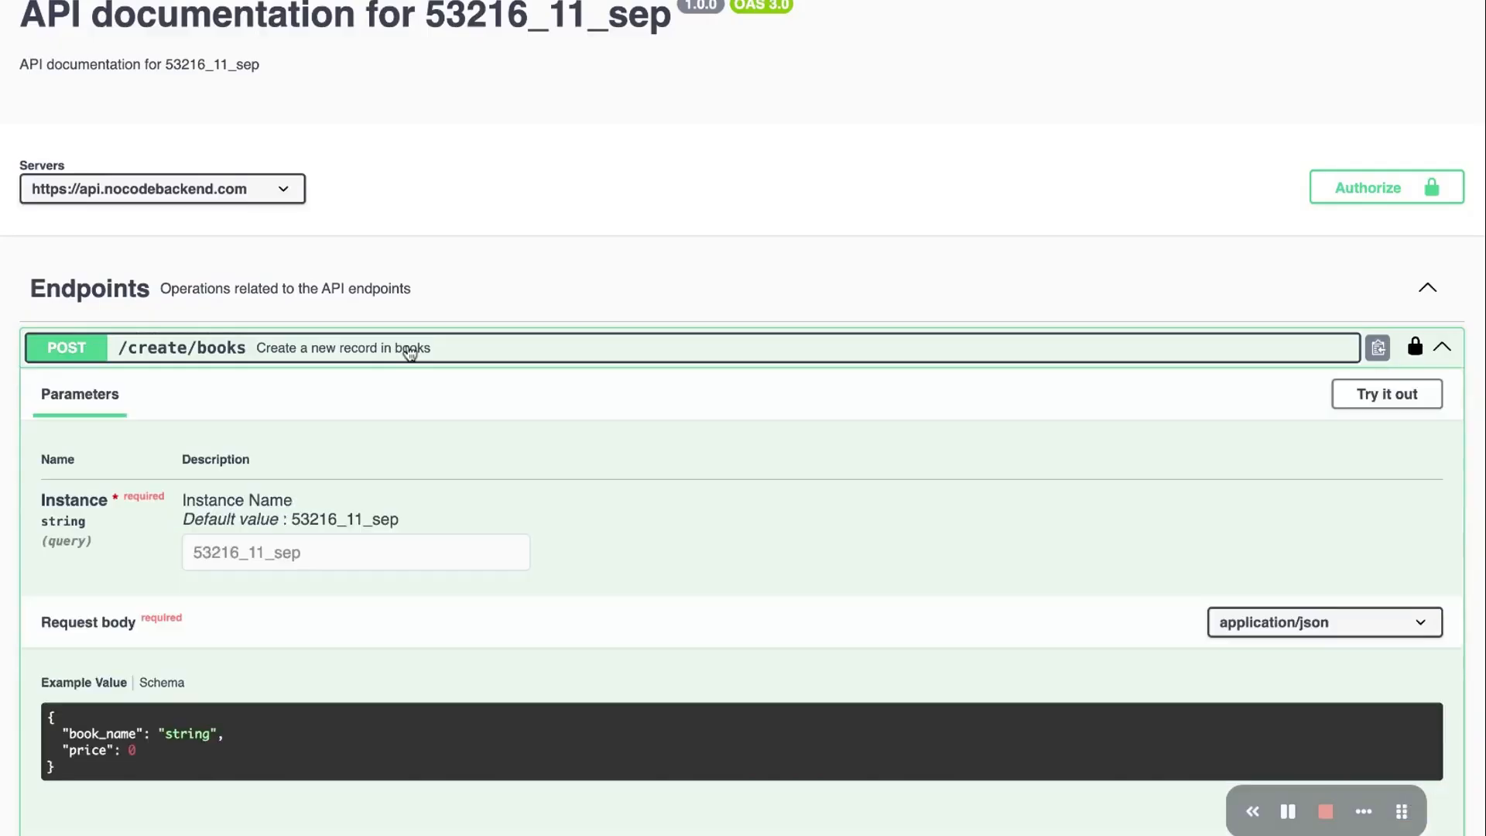
pyautogui.scroll(-1, 986, 522)
pyautogui.click(1405, 336)
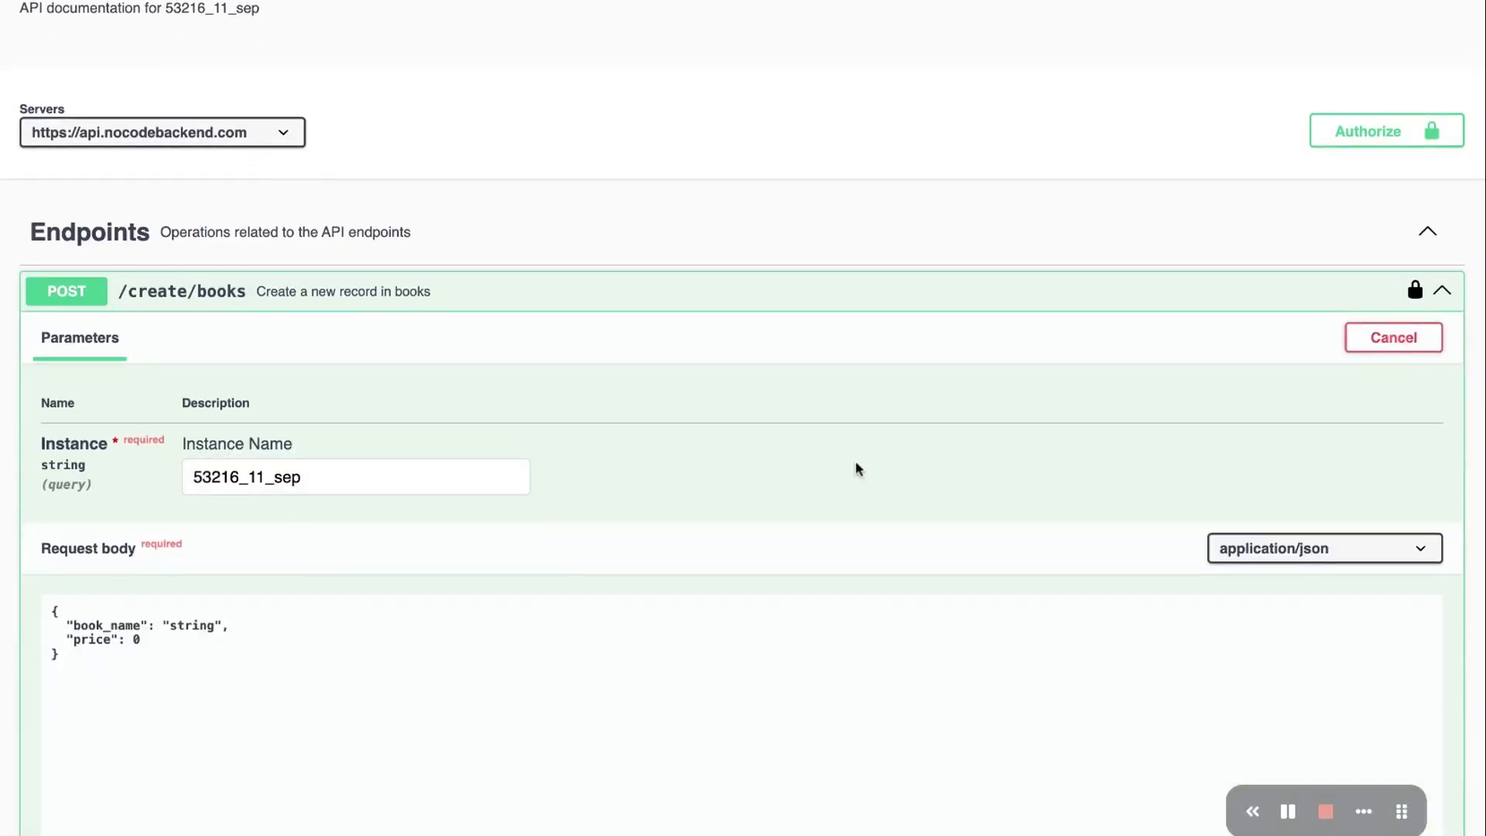
pyautogui.scroll(-2, 851, 473)
# Set the request body's book_name to 'Harry Potter' and price to 99
pyautogui.doubleClick(194, 531)
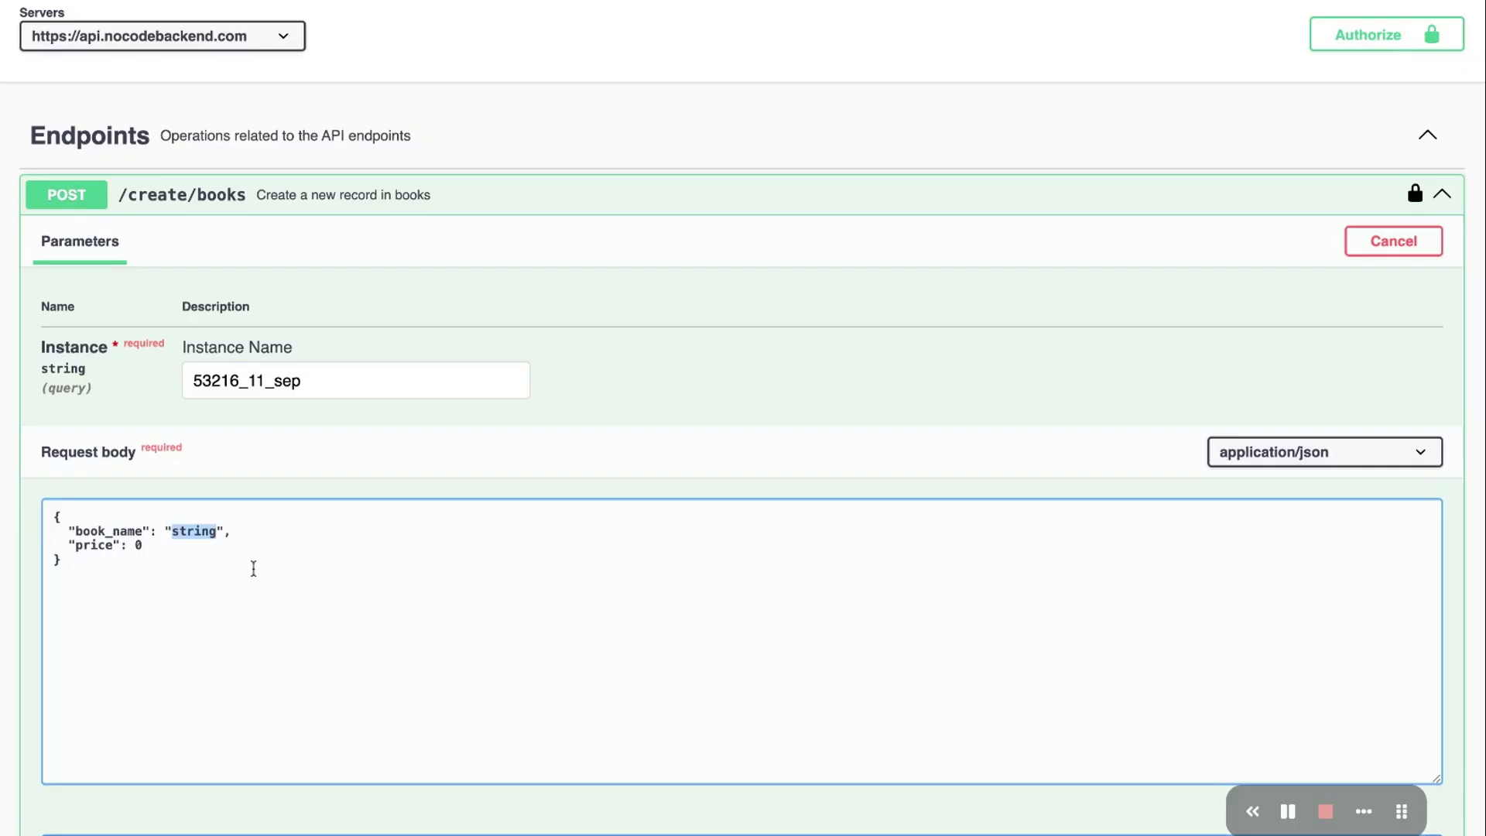
pyautogui.write('Harry P')
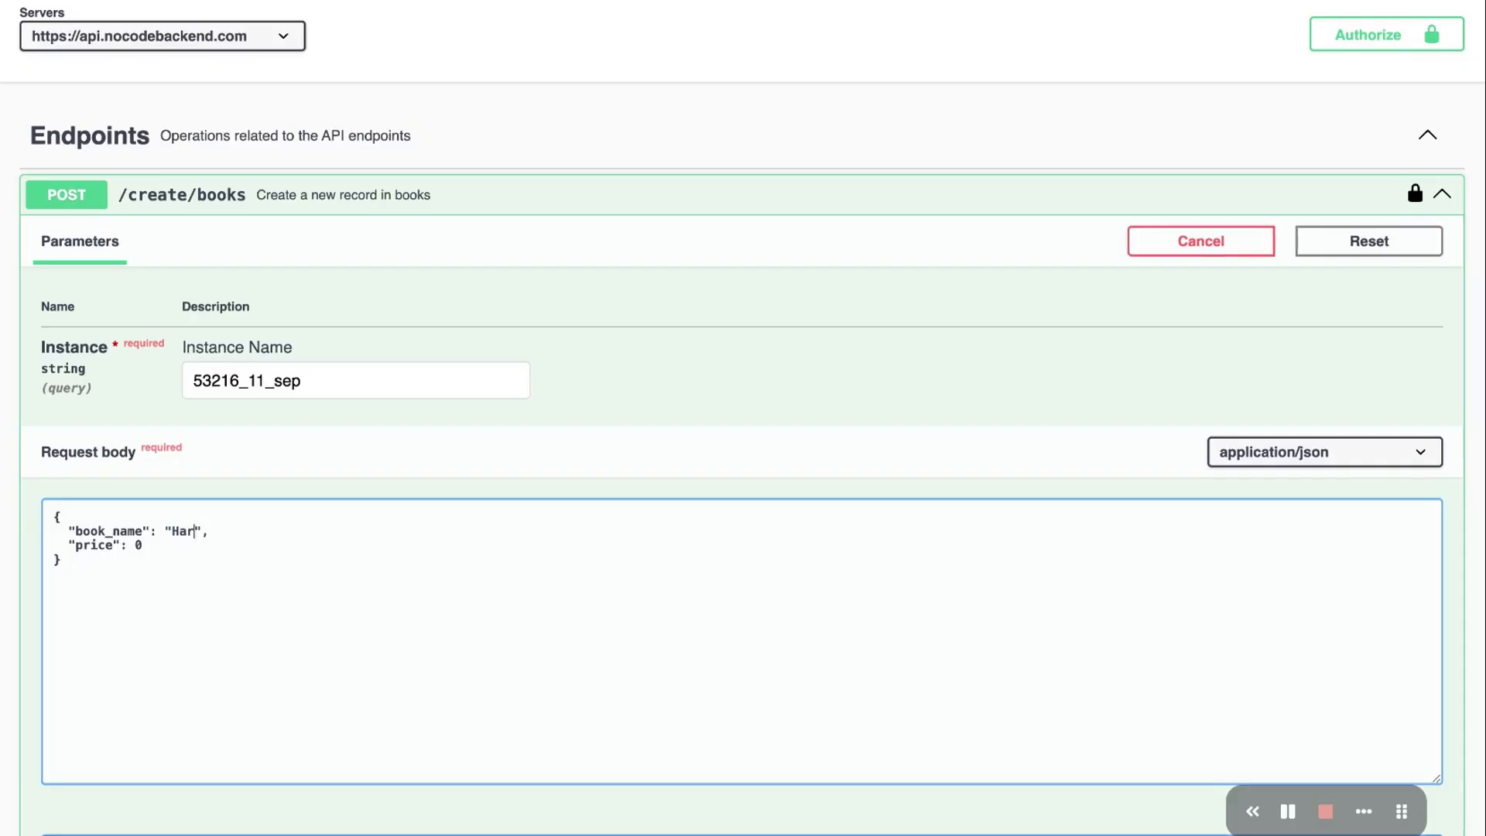
pyautogui.write('otter')
pyautogui.click(152, 538)
pyautogui.press('BackSpace')
pyautogui.write('99')
# Execute the request and select the 201 'Record created successfully' response body
pyautogui.scroll(-2, 171, 590)
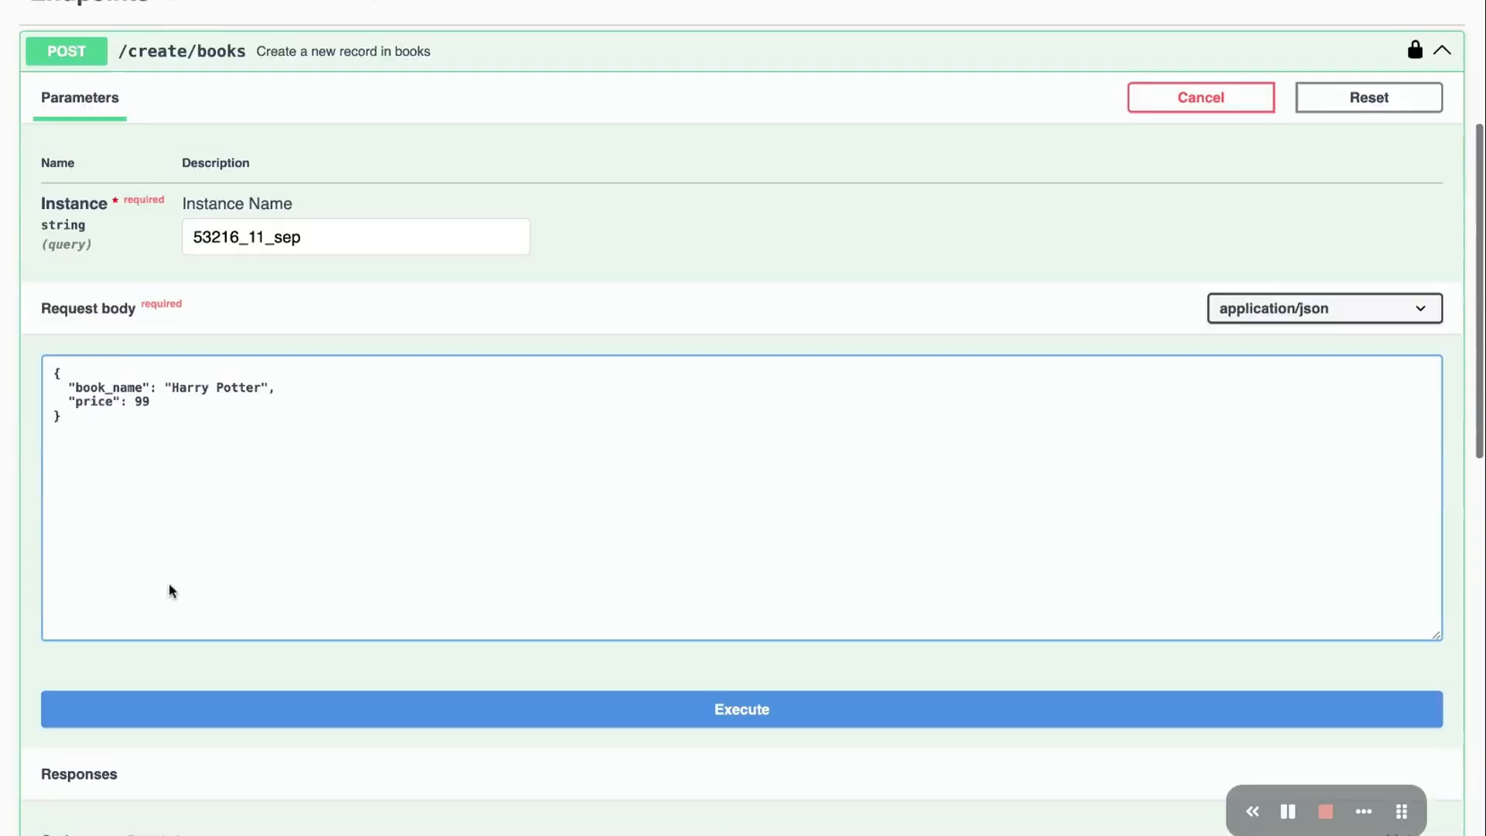
pyautogui.click(666, 697)
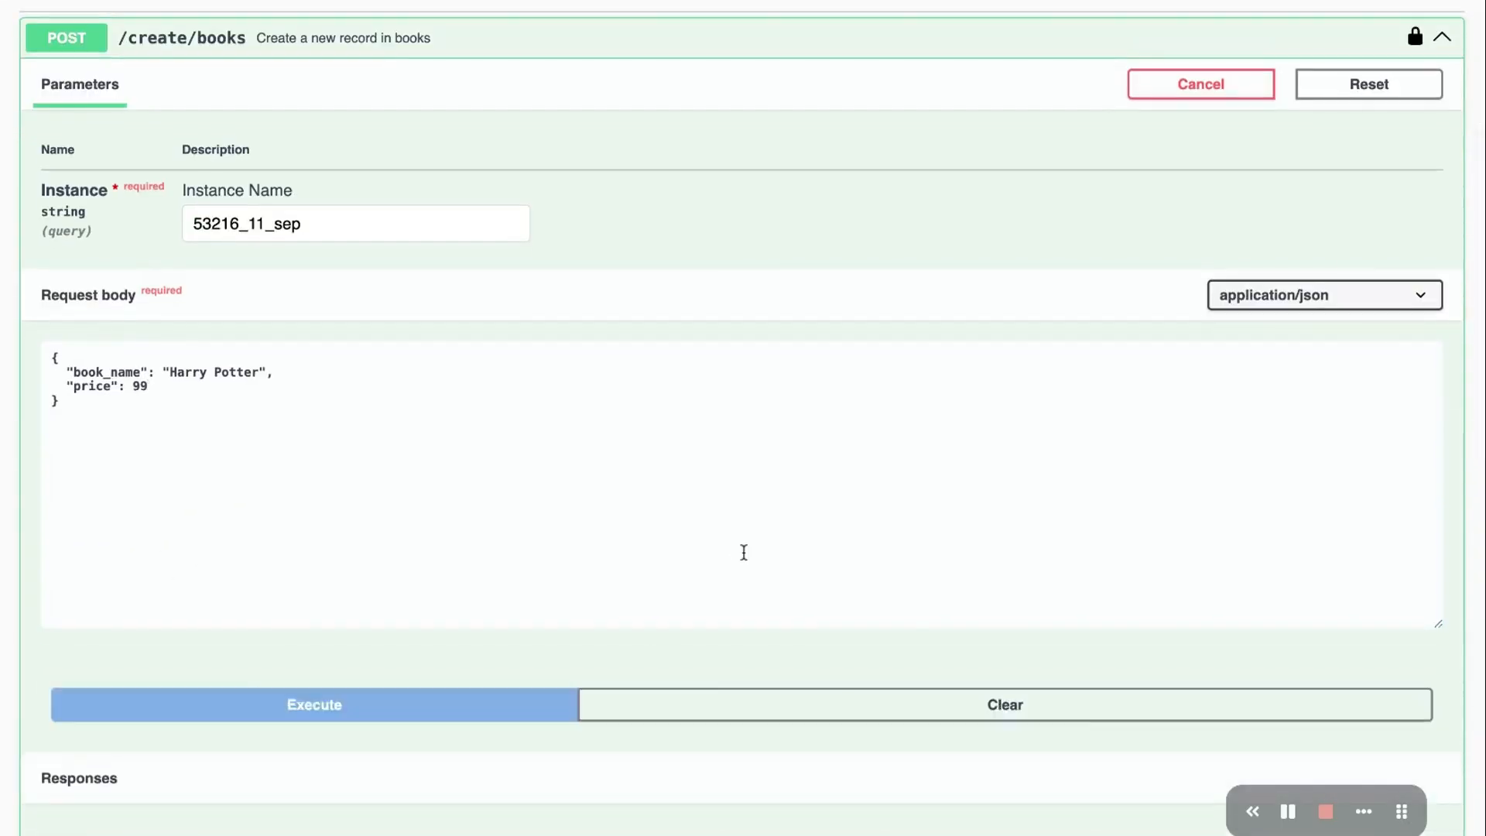
pyautogui.scroll(-3, 743, 550)
pyautogui.scroll(-3, 744, 551)
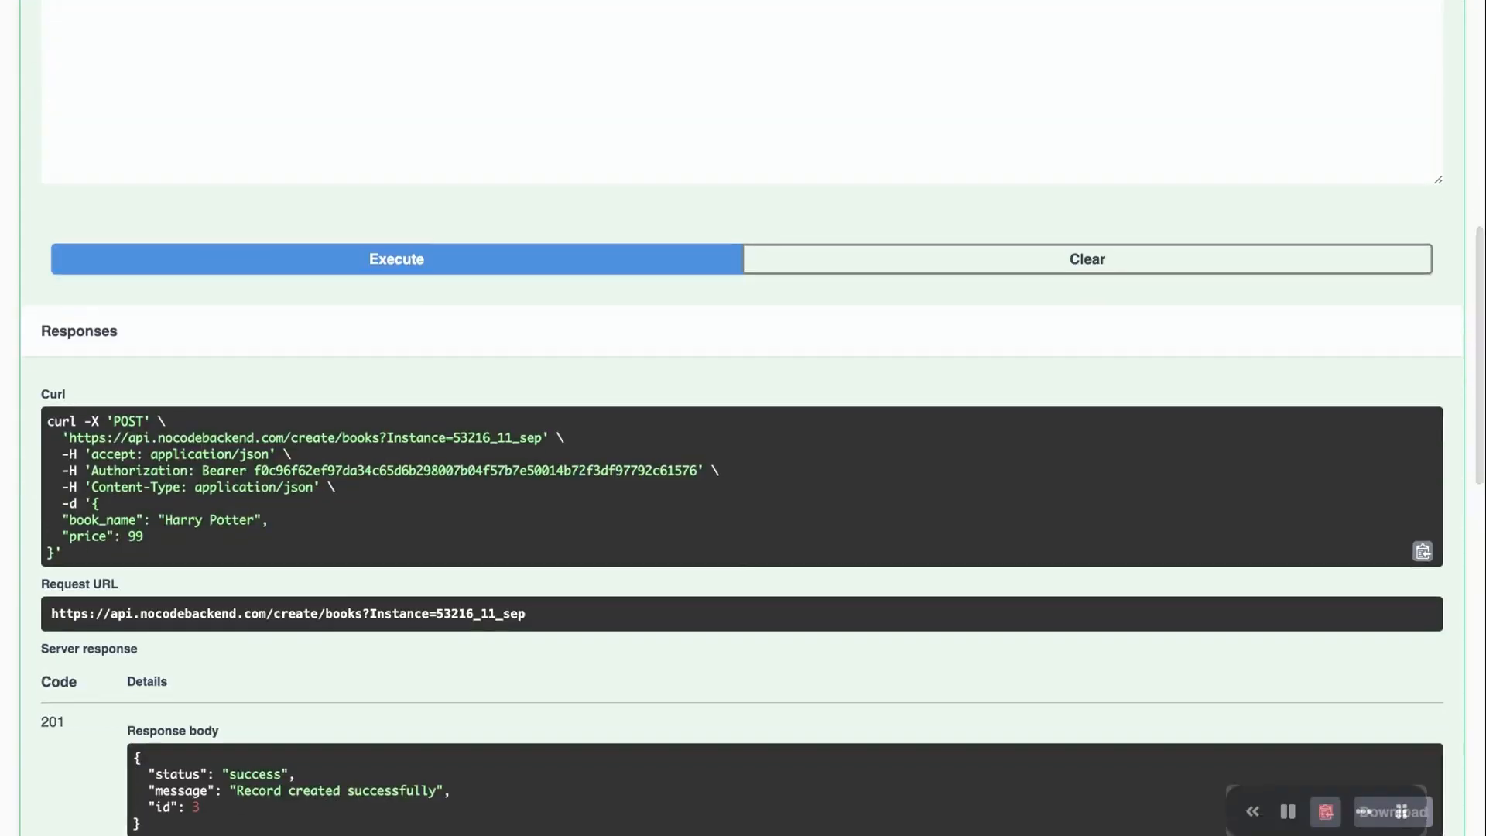
pyautogui.moveTo(135, 755); pyautogui.dragTo(224, 832)
pyautogui.scroll(-2, 530, 807)
pyautogui.scroll(2, 531, 807)
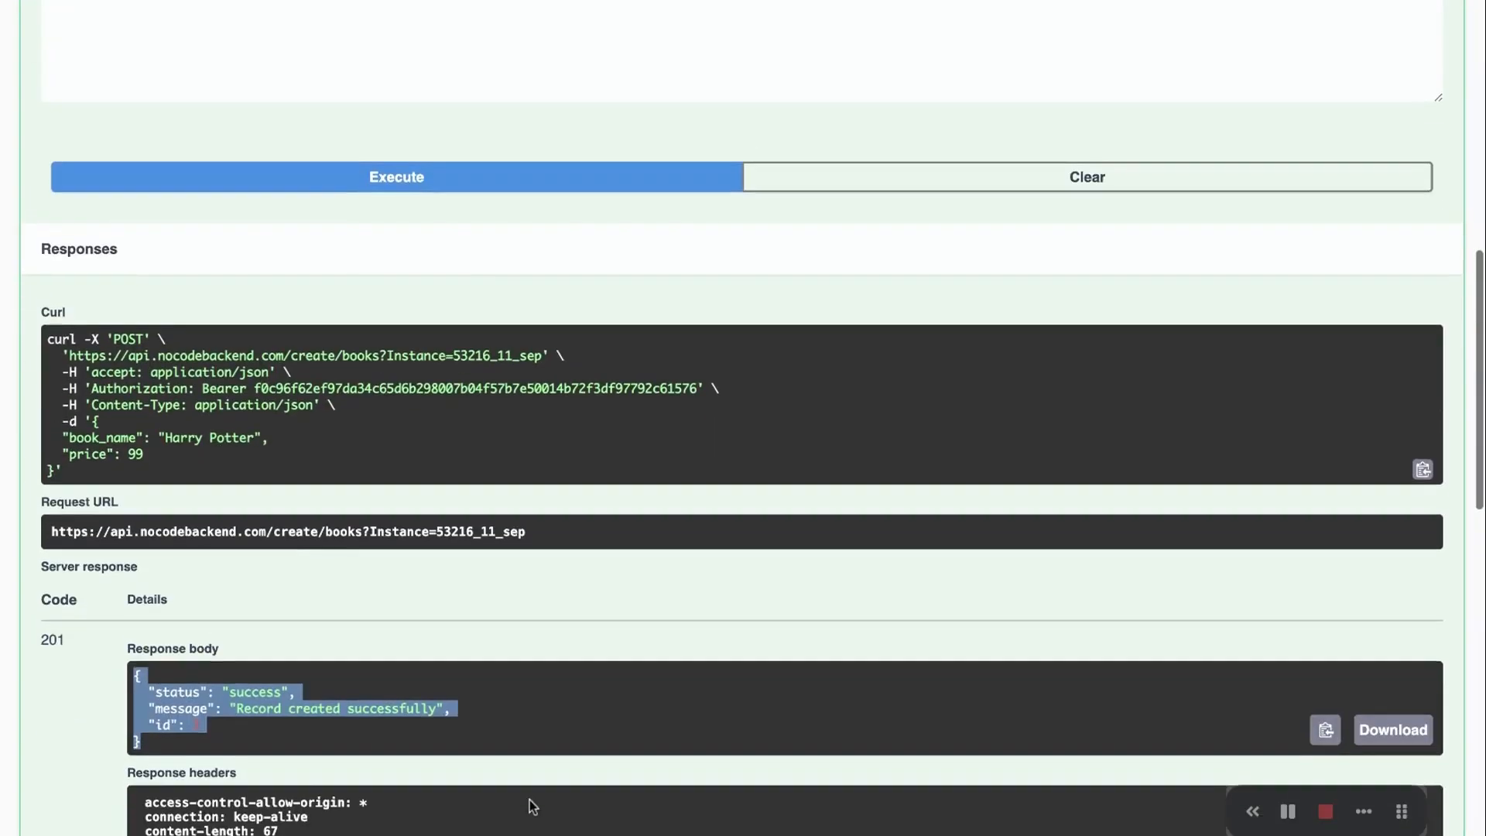
pyautogui.scroll(4, 533, 806)
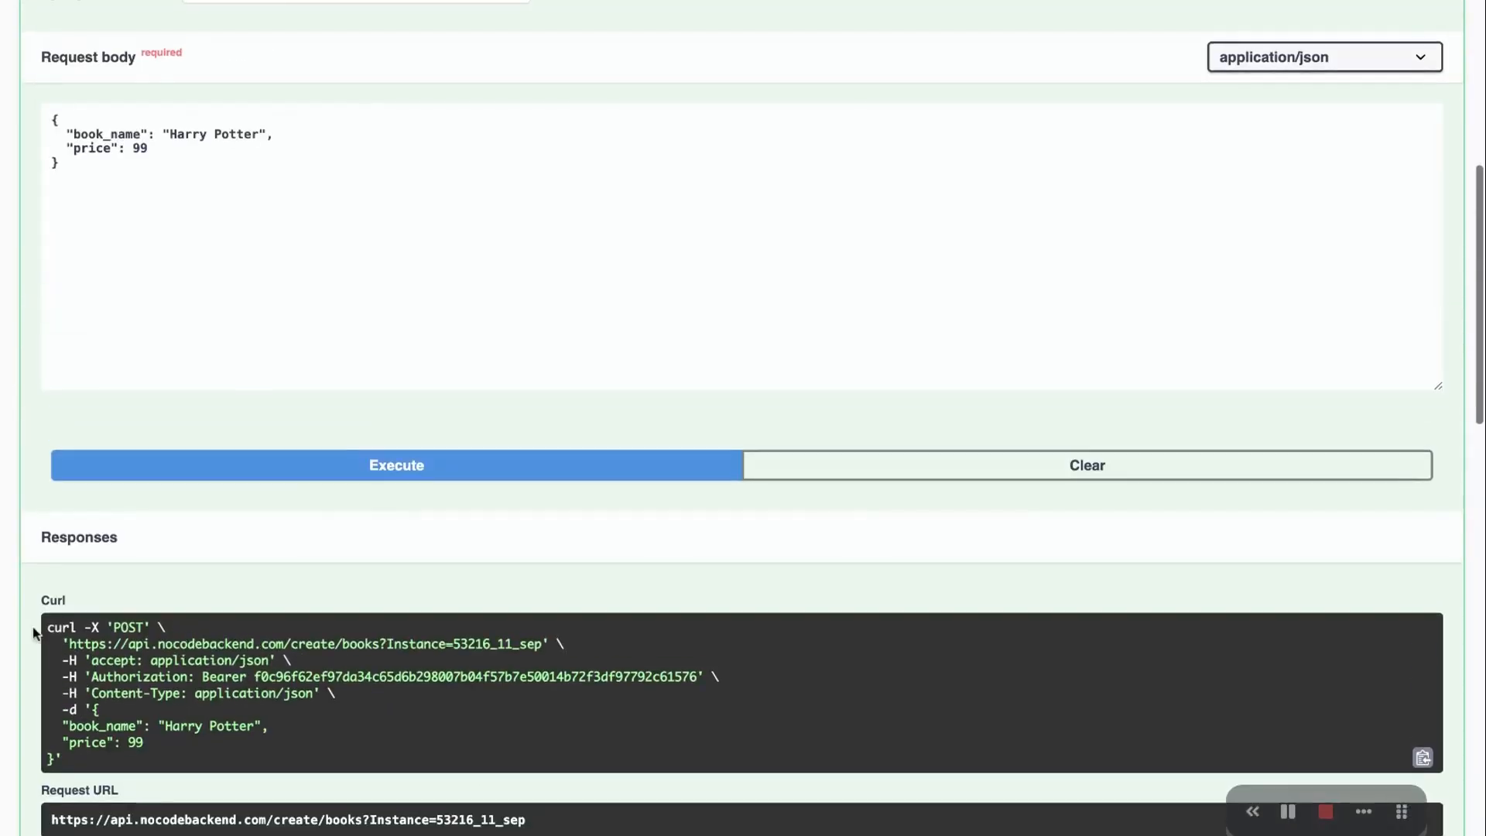
# Inspect the generated curl command, highlighting its request URL, accept header and JSON lines
pyautogui.moveTo(61, 623)
pyautogui.mouseDown()
pyautogui.moveTo(69, 757)
pyautogui.moveTo(47, 625)
pyautogui.mouseUp()
pyautogui.click(72, 760)
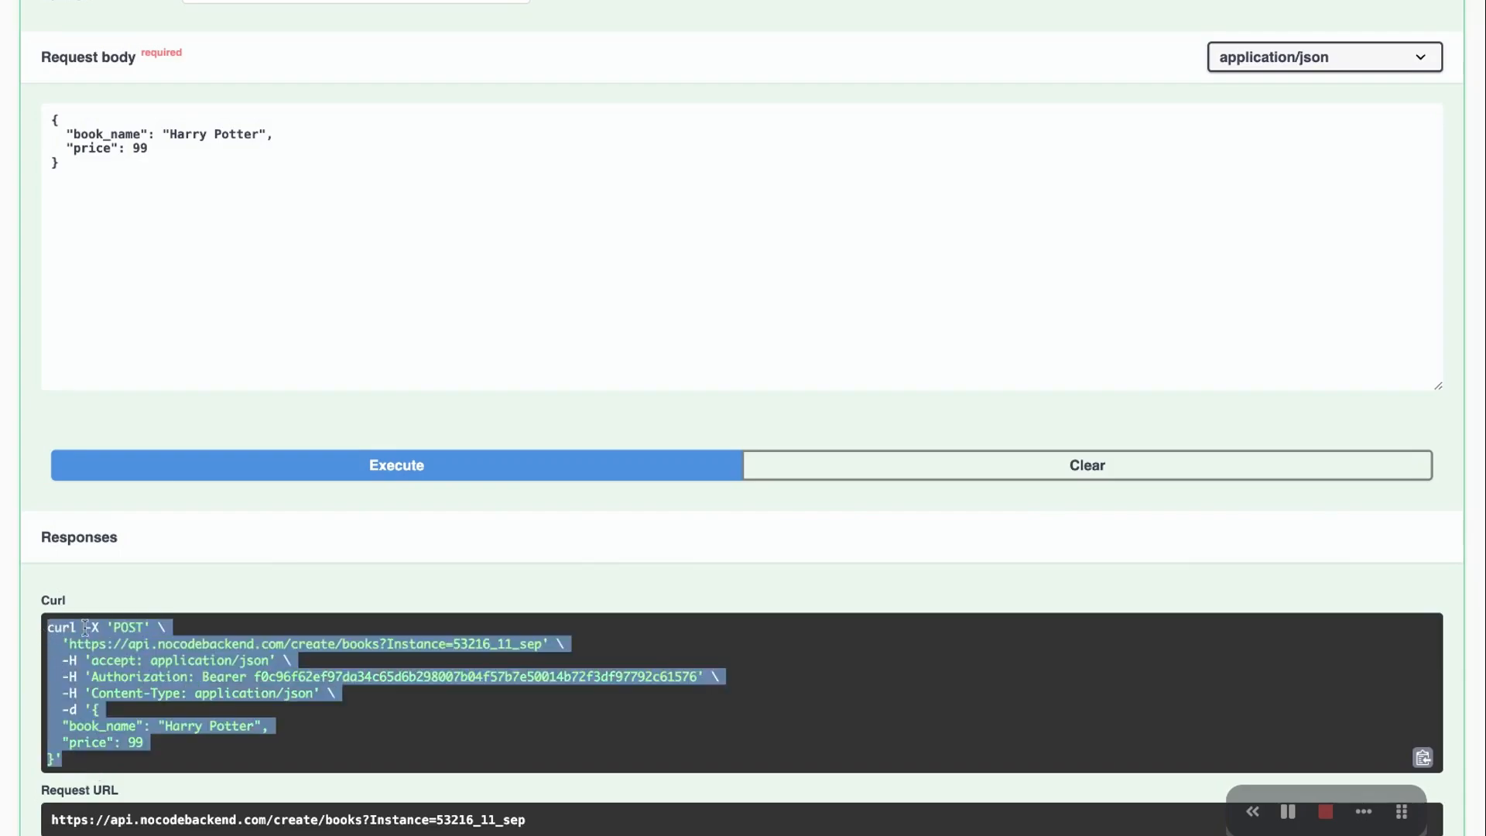
pyautogui.click(248, 654)
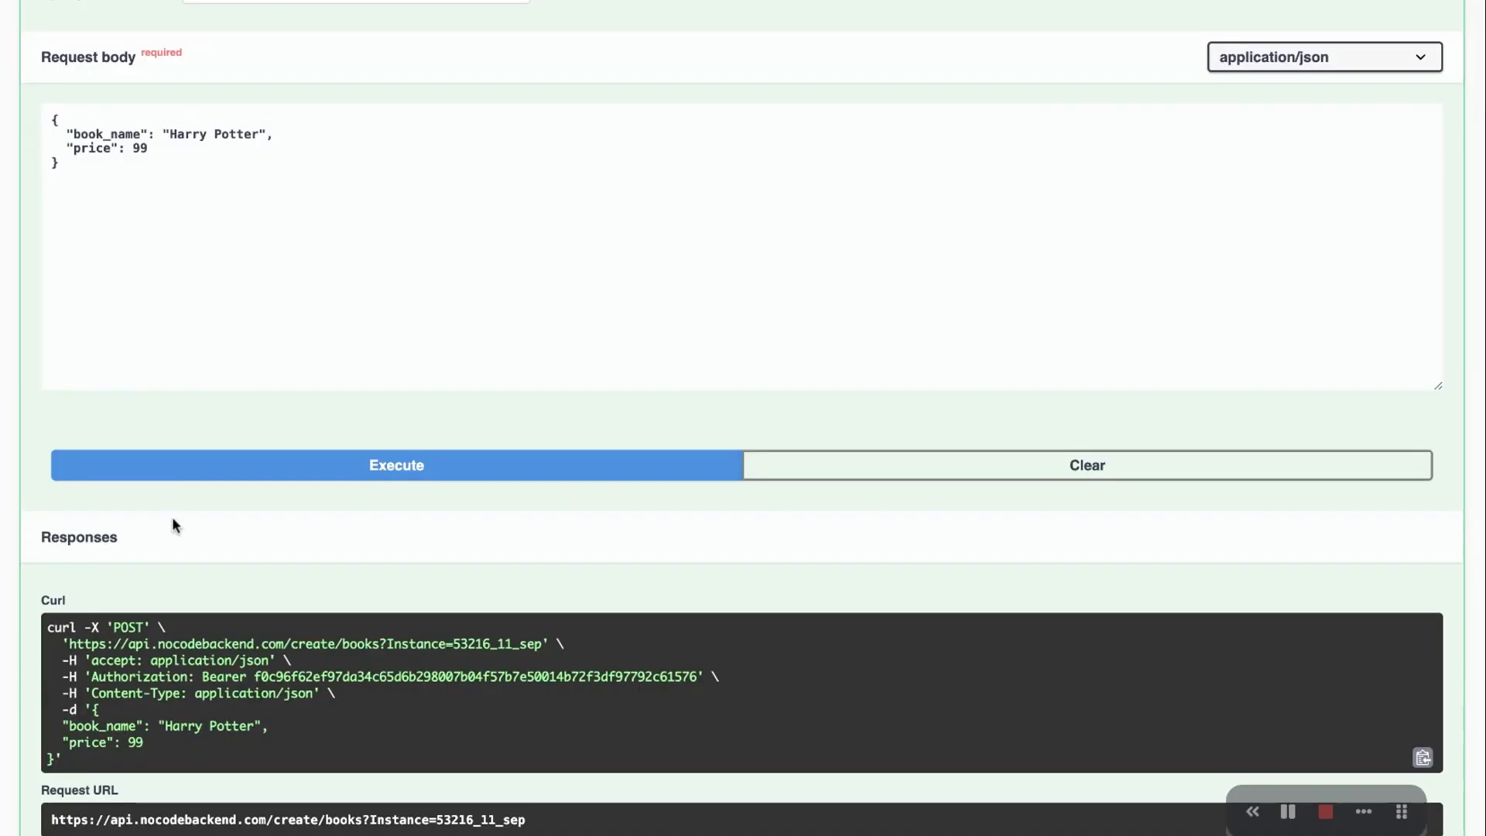
pyautogui.scroll(3, 193, 486)
pyautogui.scroll(1, 193, 486)
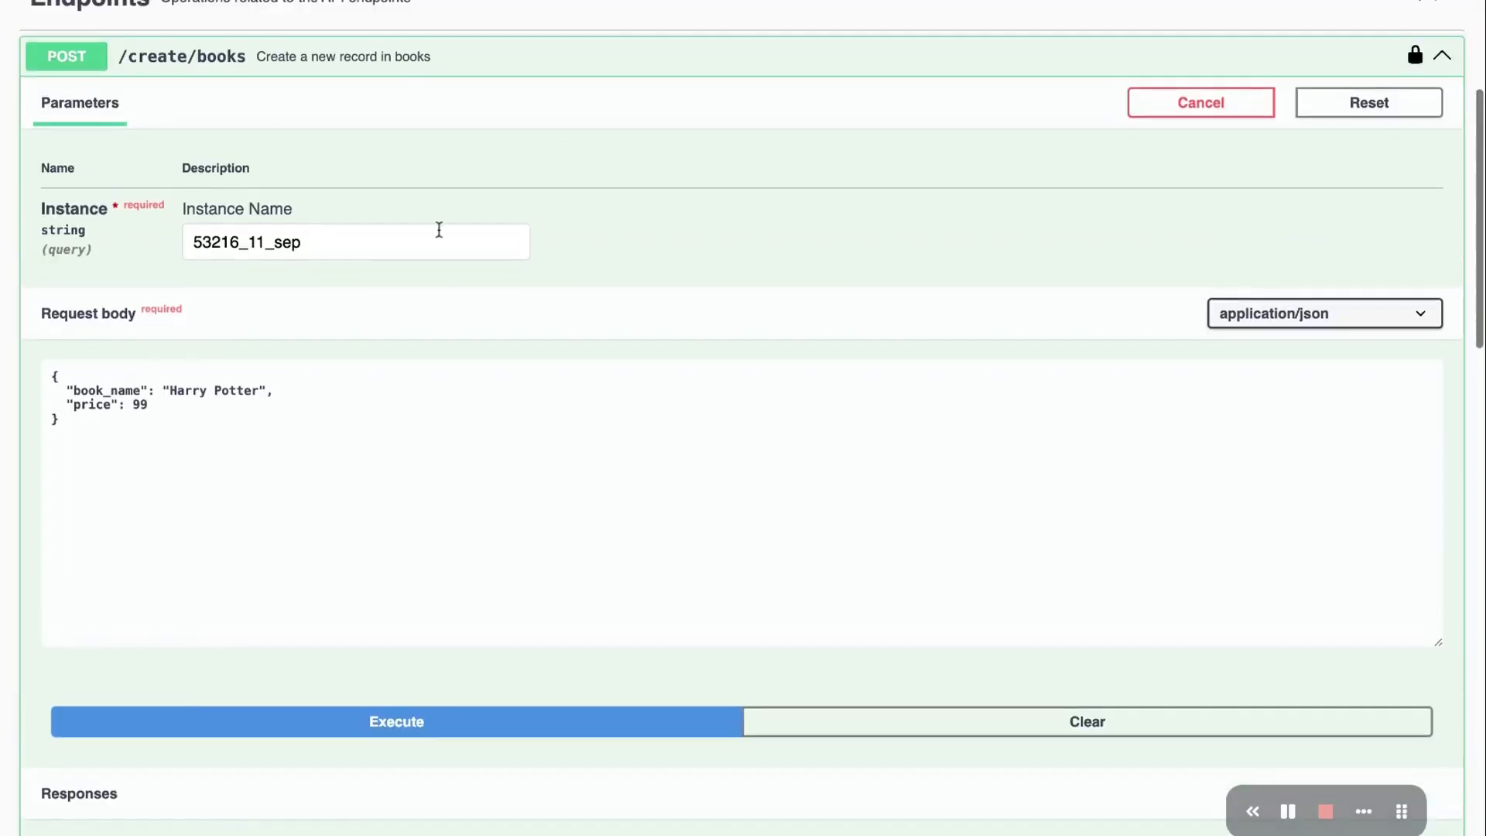
pyautogui.scroll(2, 441, 229)
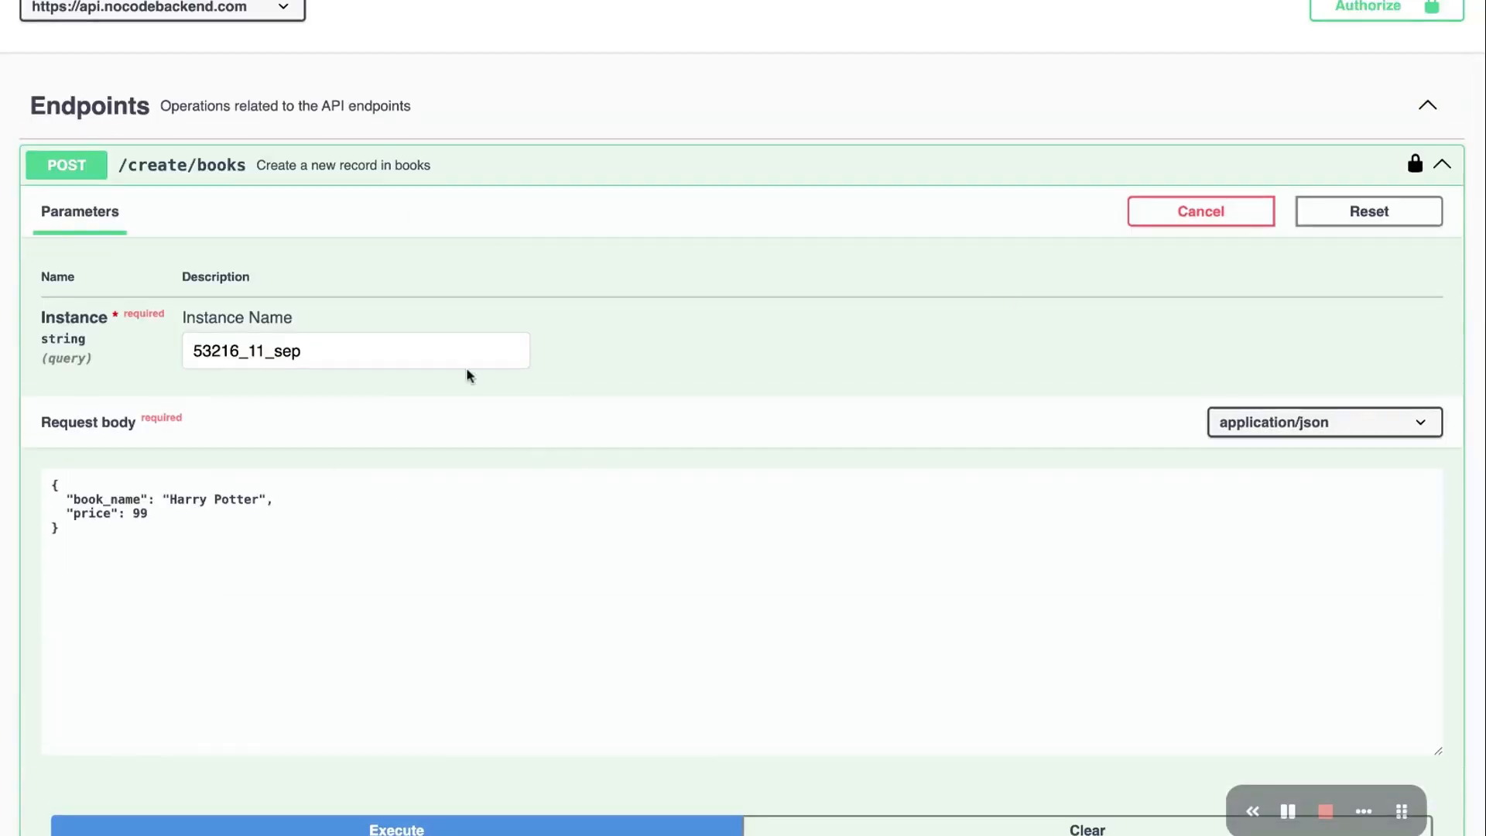
pyautogui.scroll(-2, 315, 581)
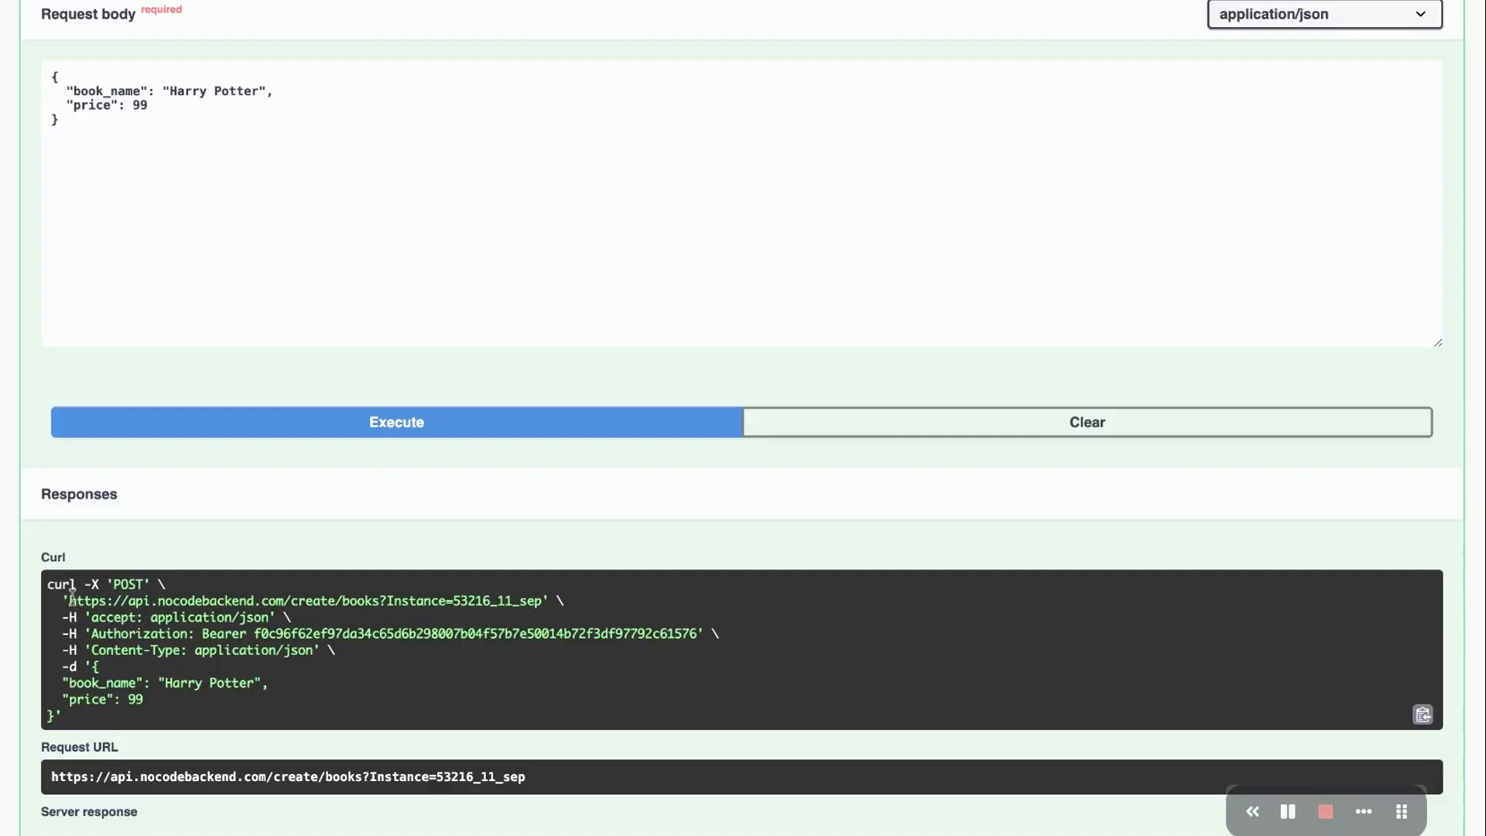
pyautogui.moveTo(66, 600); pyautogui.dragTo(551, 604)
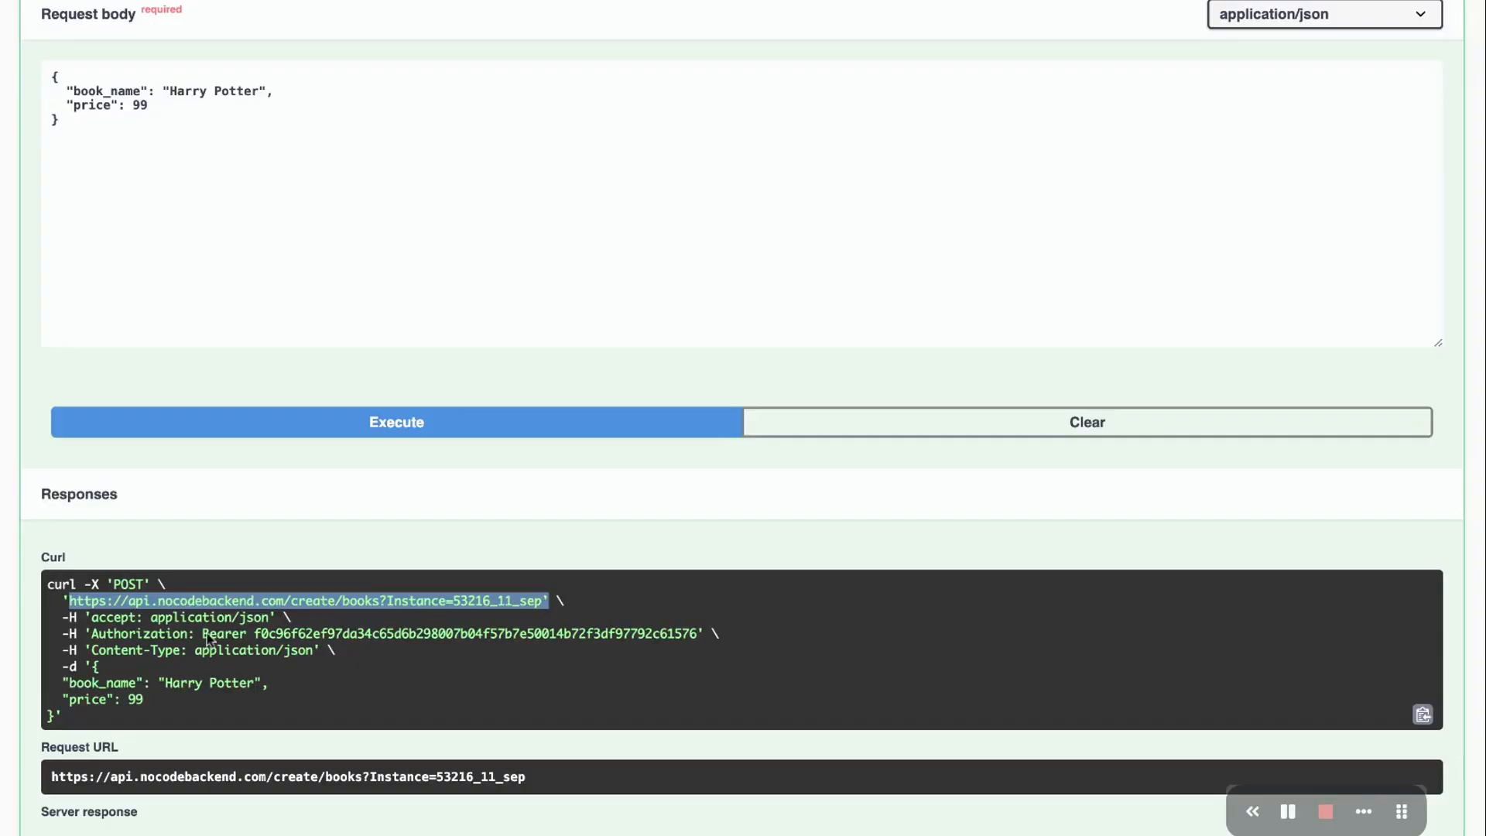
pyautogui.click(91, 647)
pyautogui.moveTo(69, 618); pyautogui.dragTo(166, 701)
pyautogui.click(128, 688)
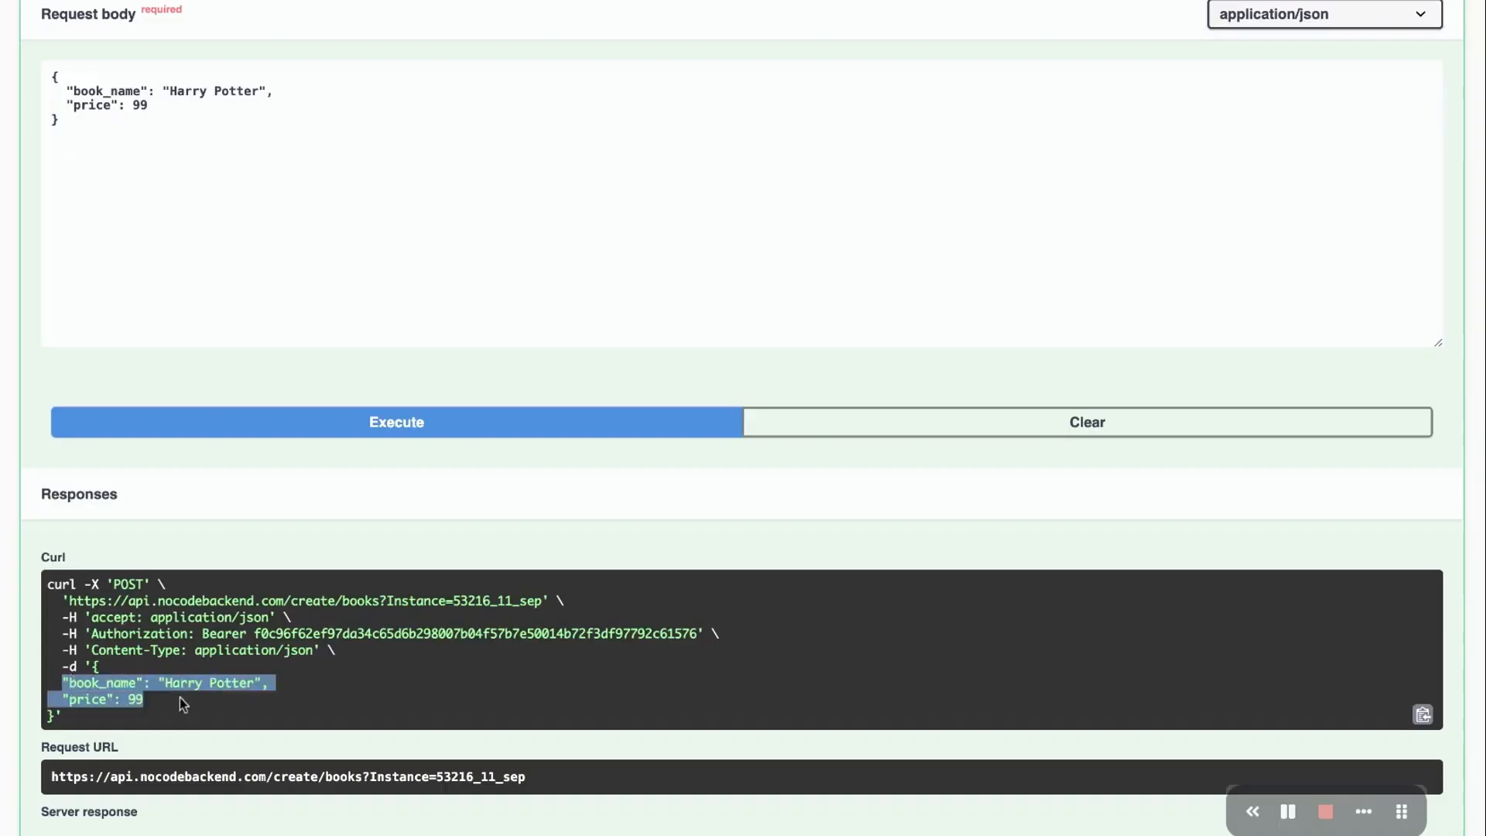
pyautogui.click(383, 660)
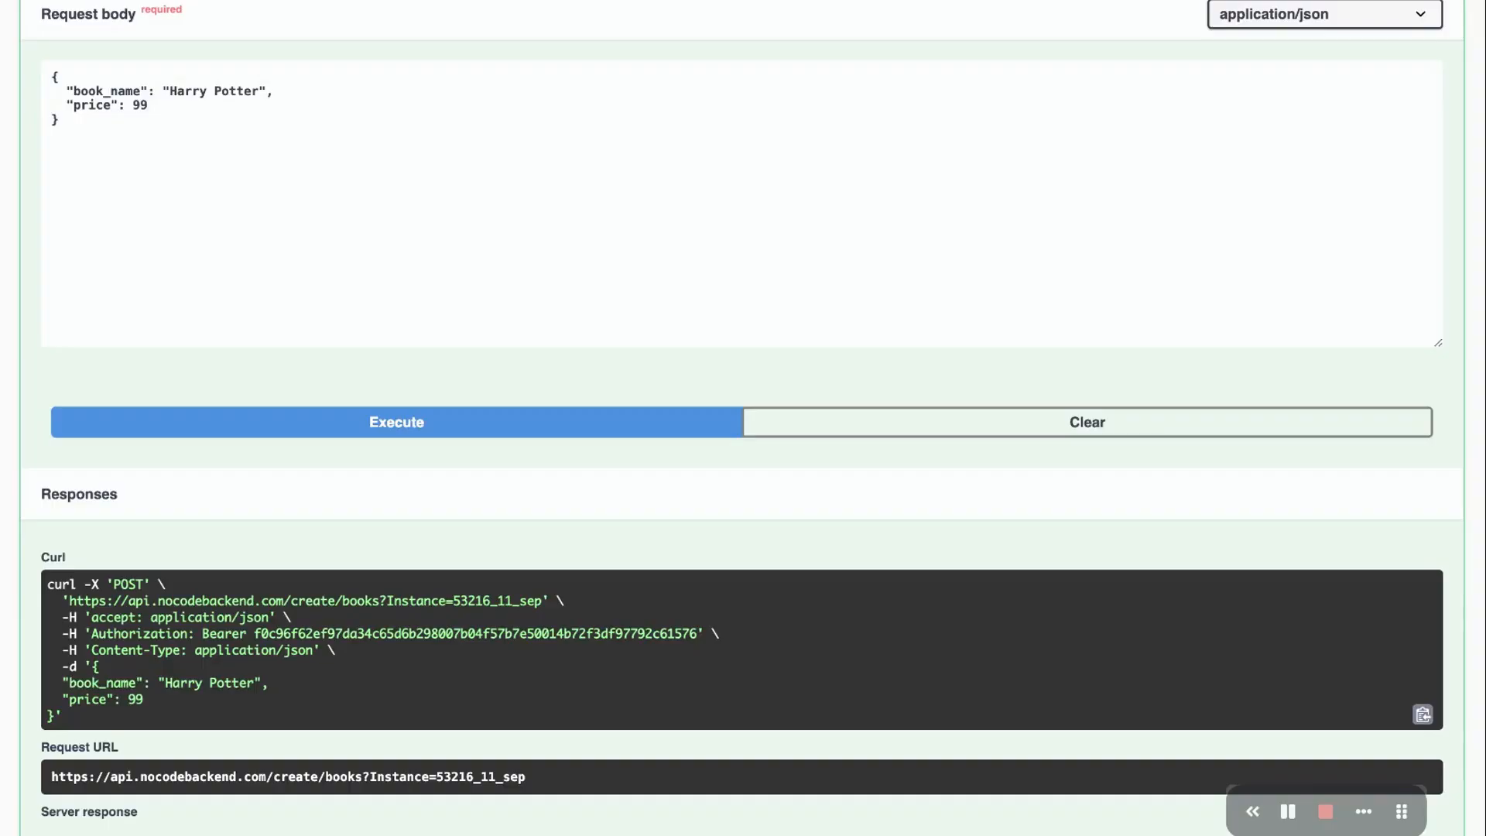
# Review the curl command down to the price line, then return to the request form
pyautogui.scroll(3, 743, 418)
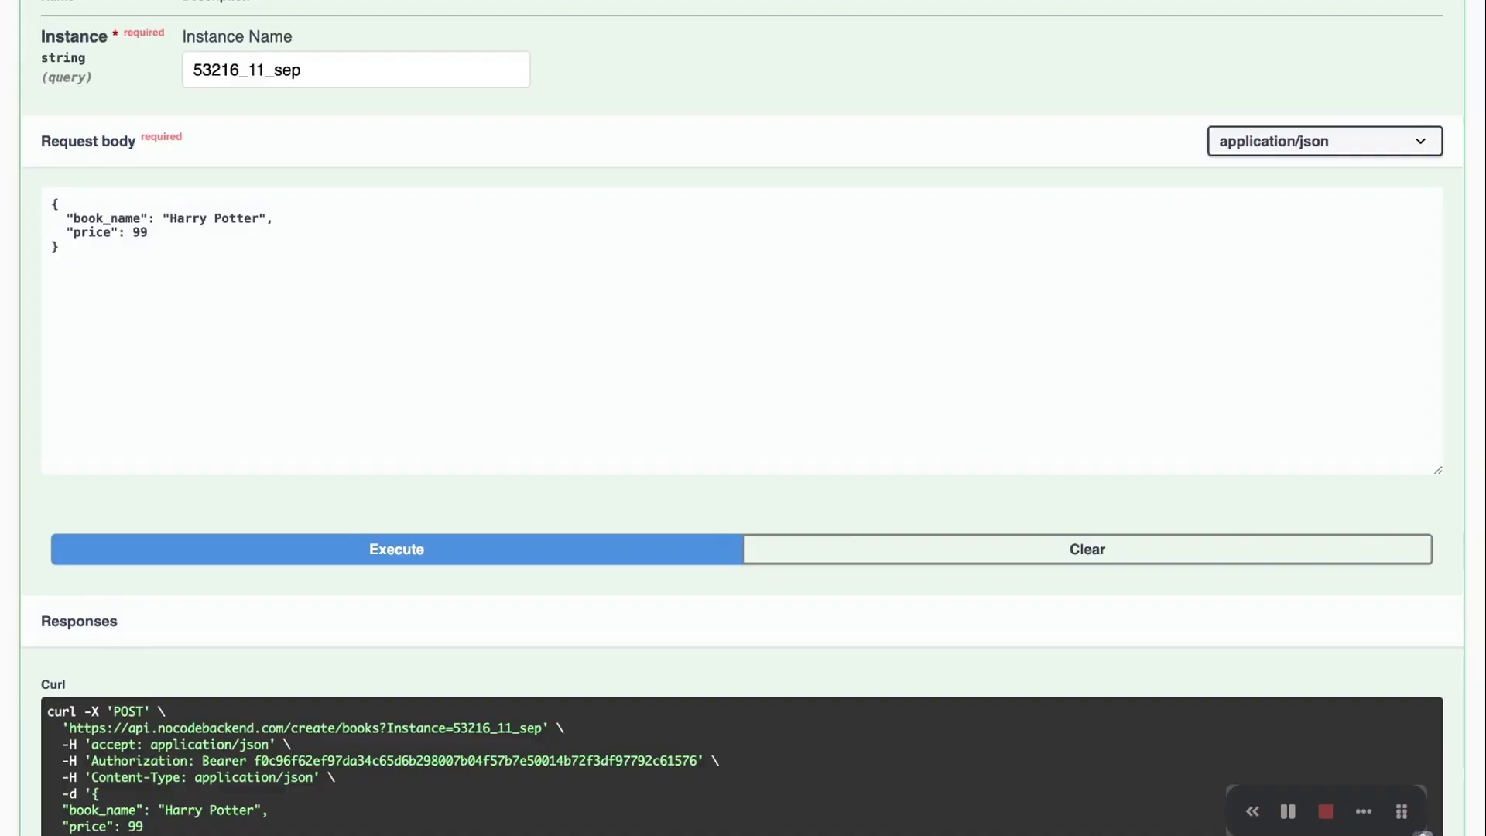
pyautogui.scroll(5, 398, 199)
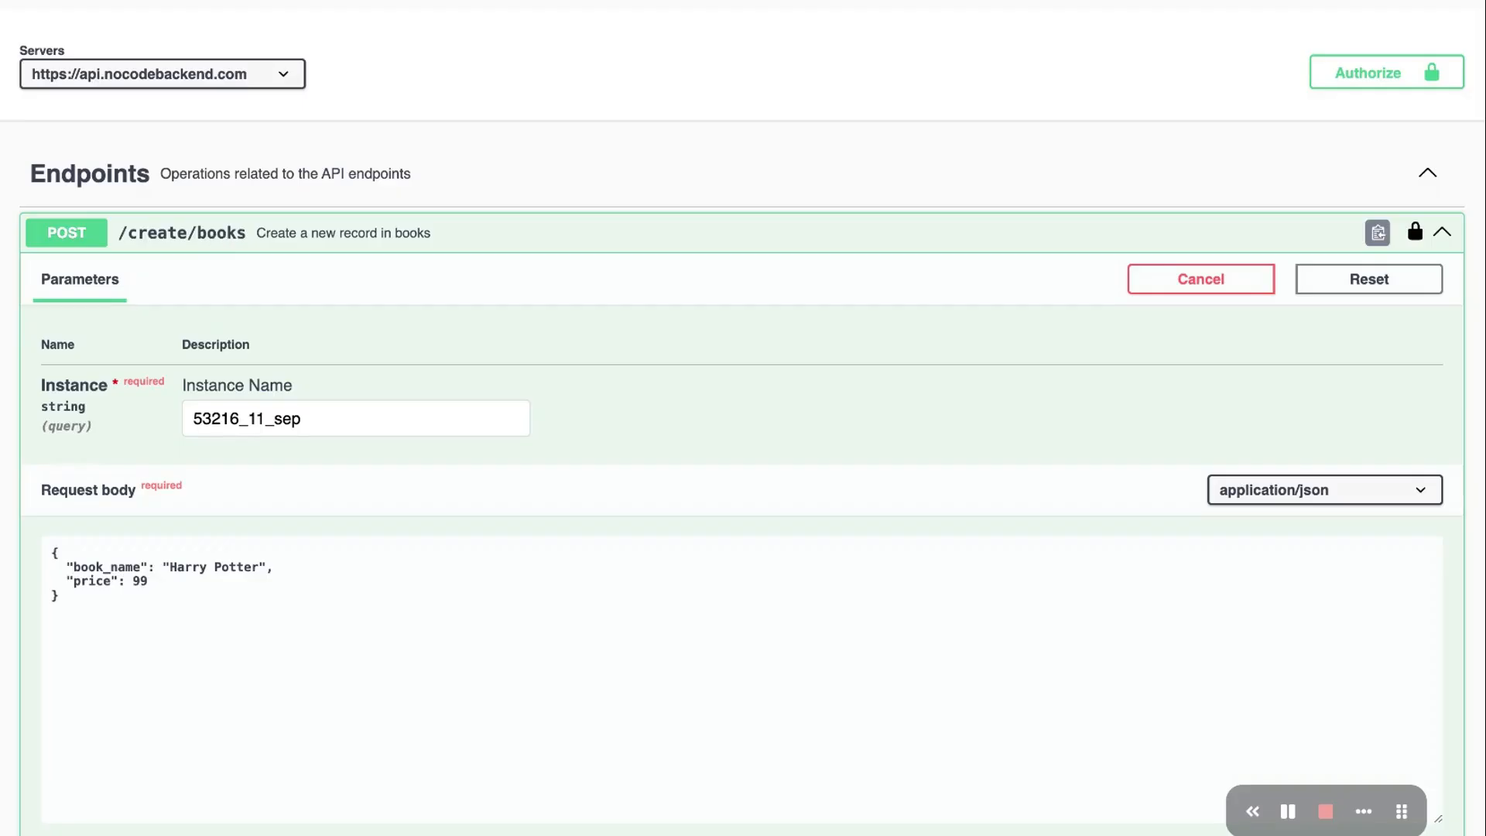
pyautogui.scroll(-2, 319, 339)
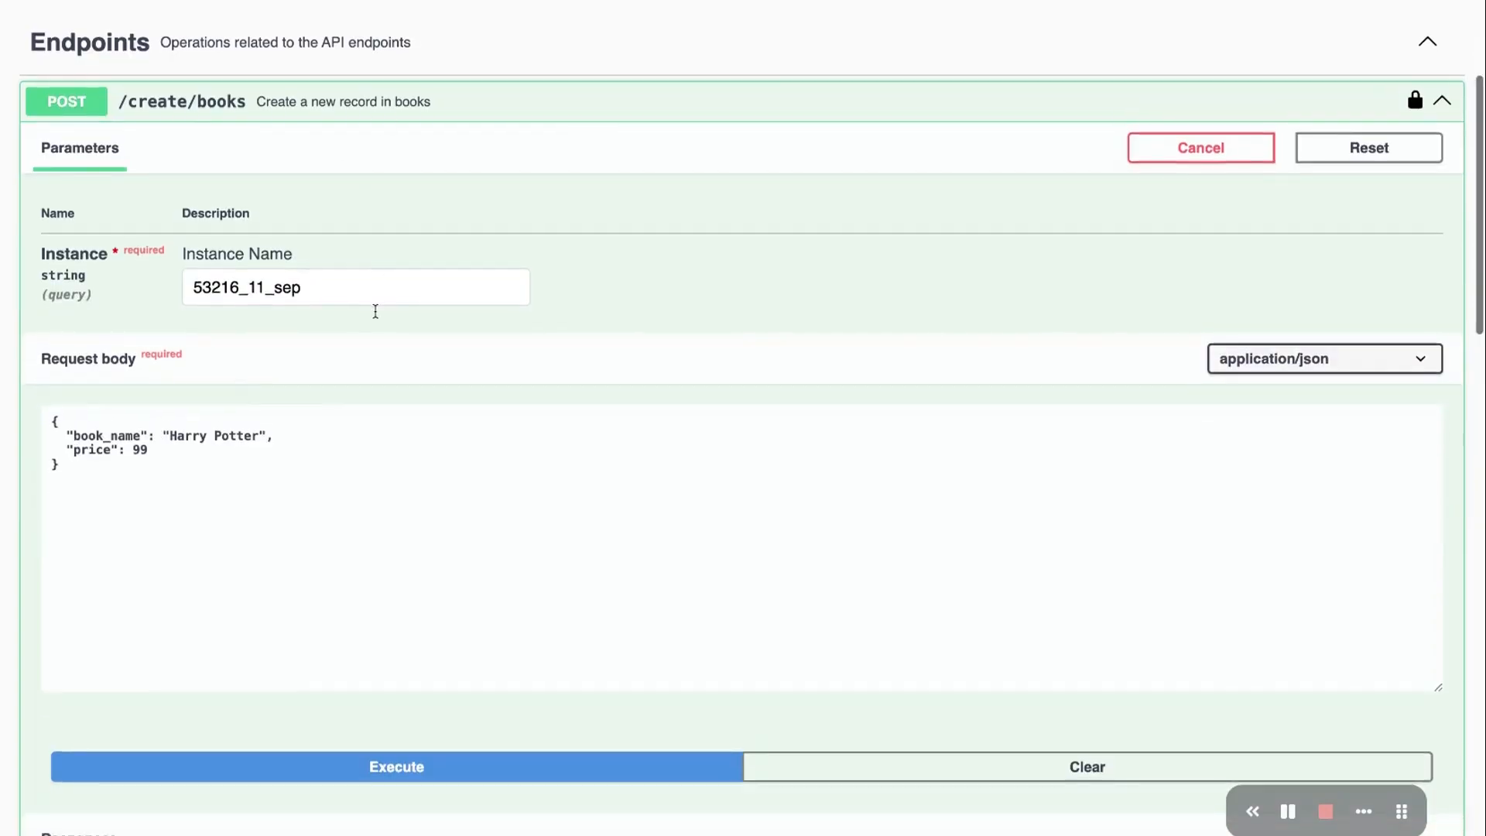
pyautogui.scroll(-1, 322, 99)
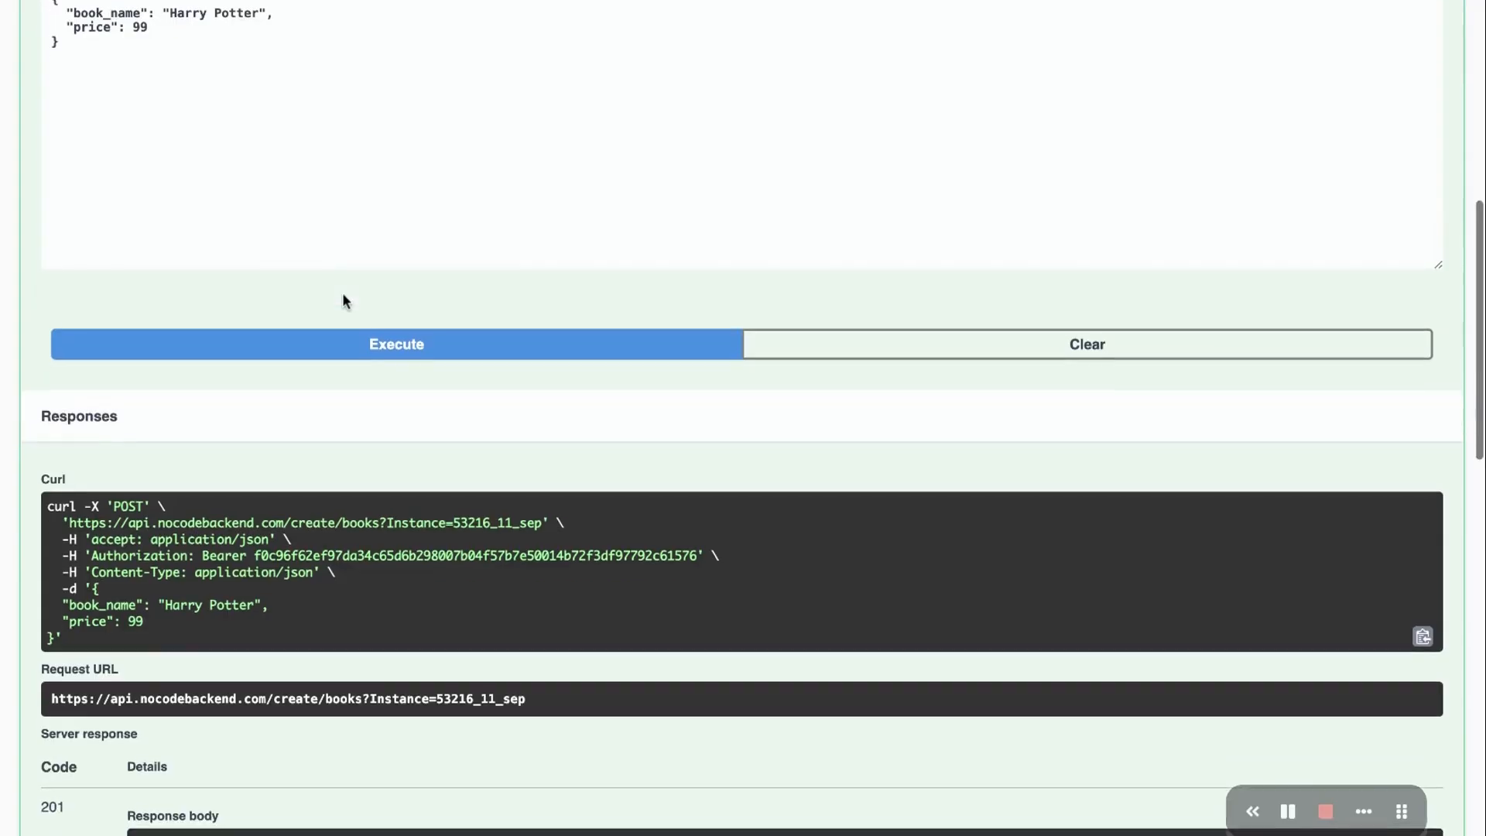
pyautogui.scroll(-1, 342, 300)
pyautogui.scroll(-1, 278, 387)
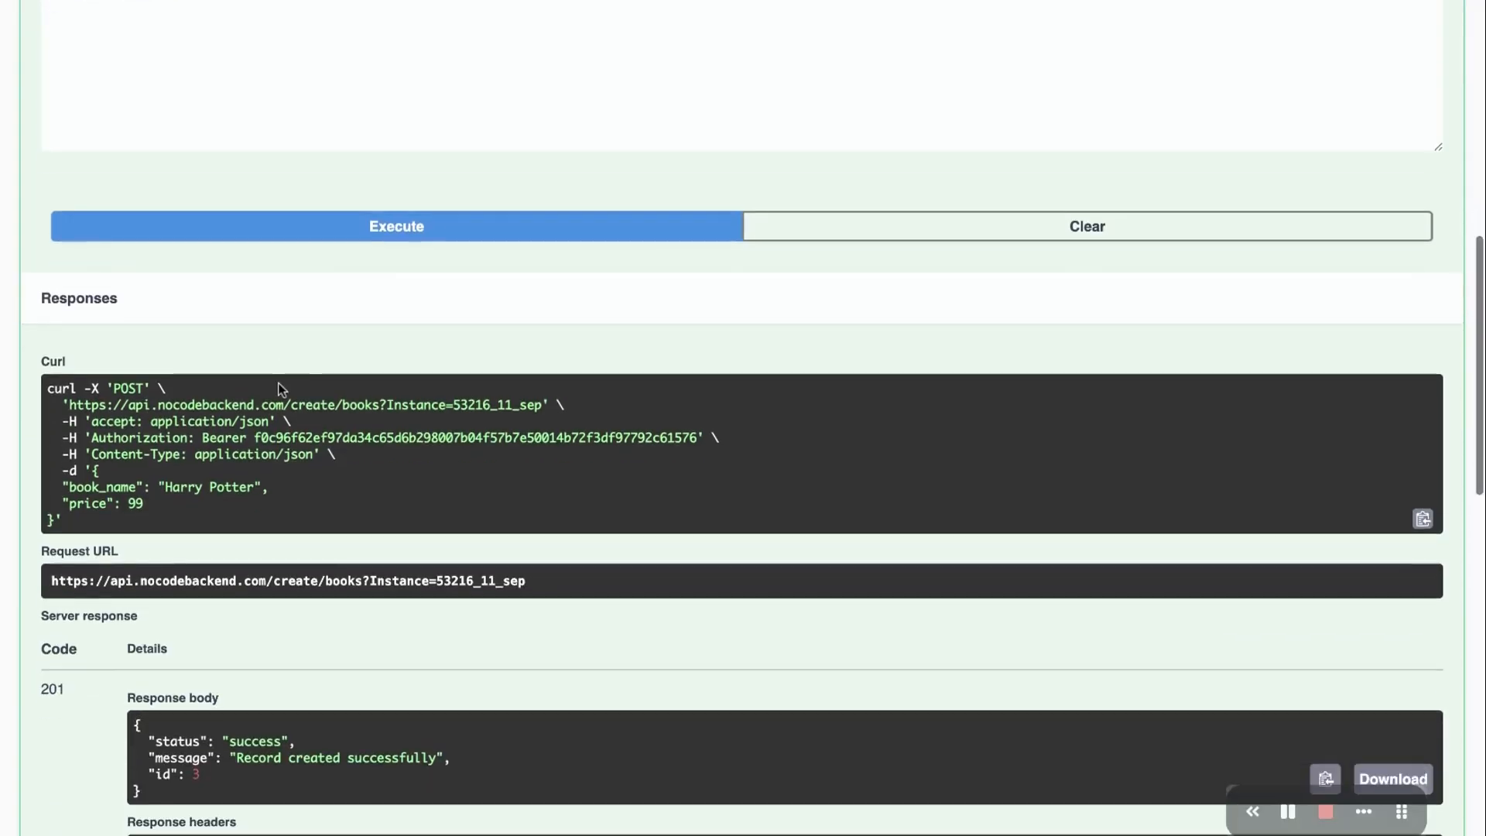
pyautogui.moveTo(47, 388); pyautogui.dragTo(253, 504)
pyautogui.click(253, 500)
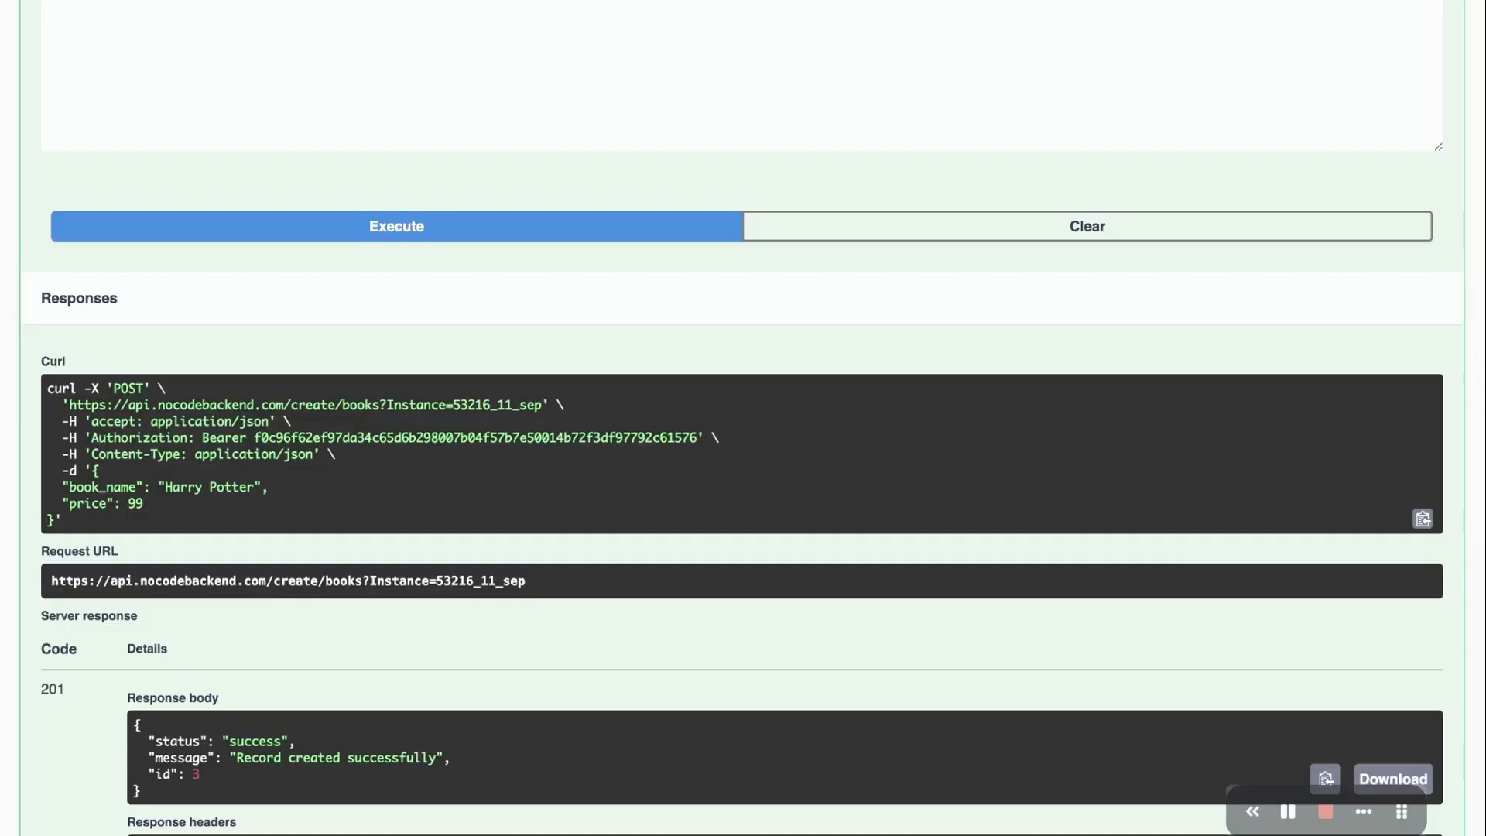
pyautogui.scroll(7, 374, 232)
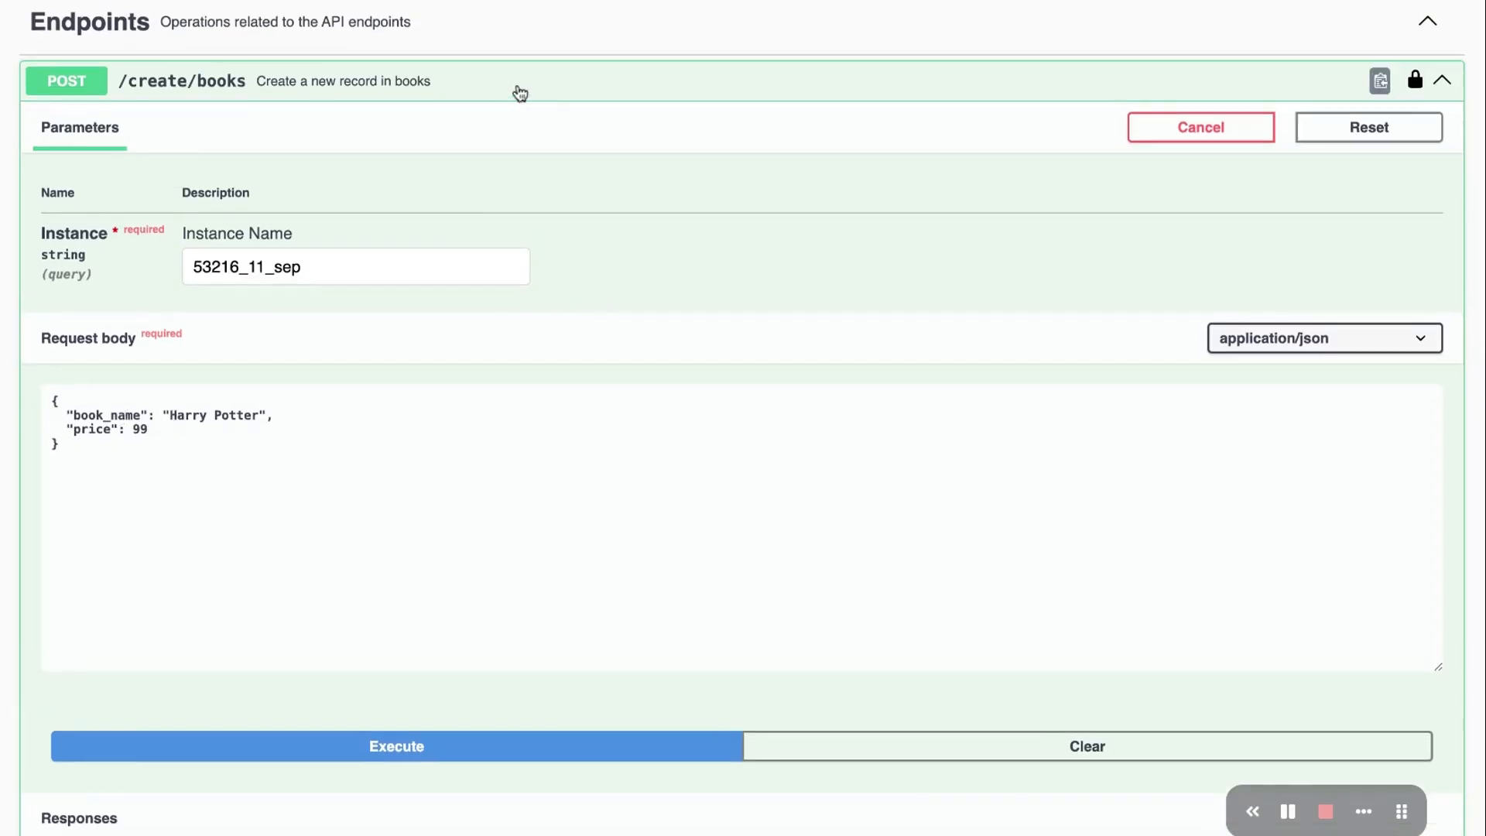
# Replace the book name in the JSON body with 'A Wednesday'
pyautogui.moveTo(172, 418); pyautogui.dragTo(261, 418)
pyautogui.press('BackSpace')
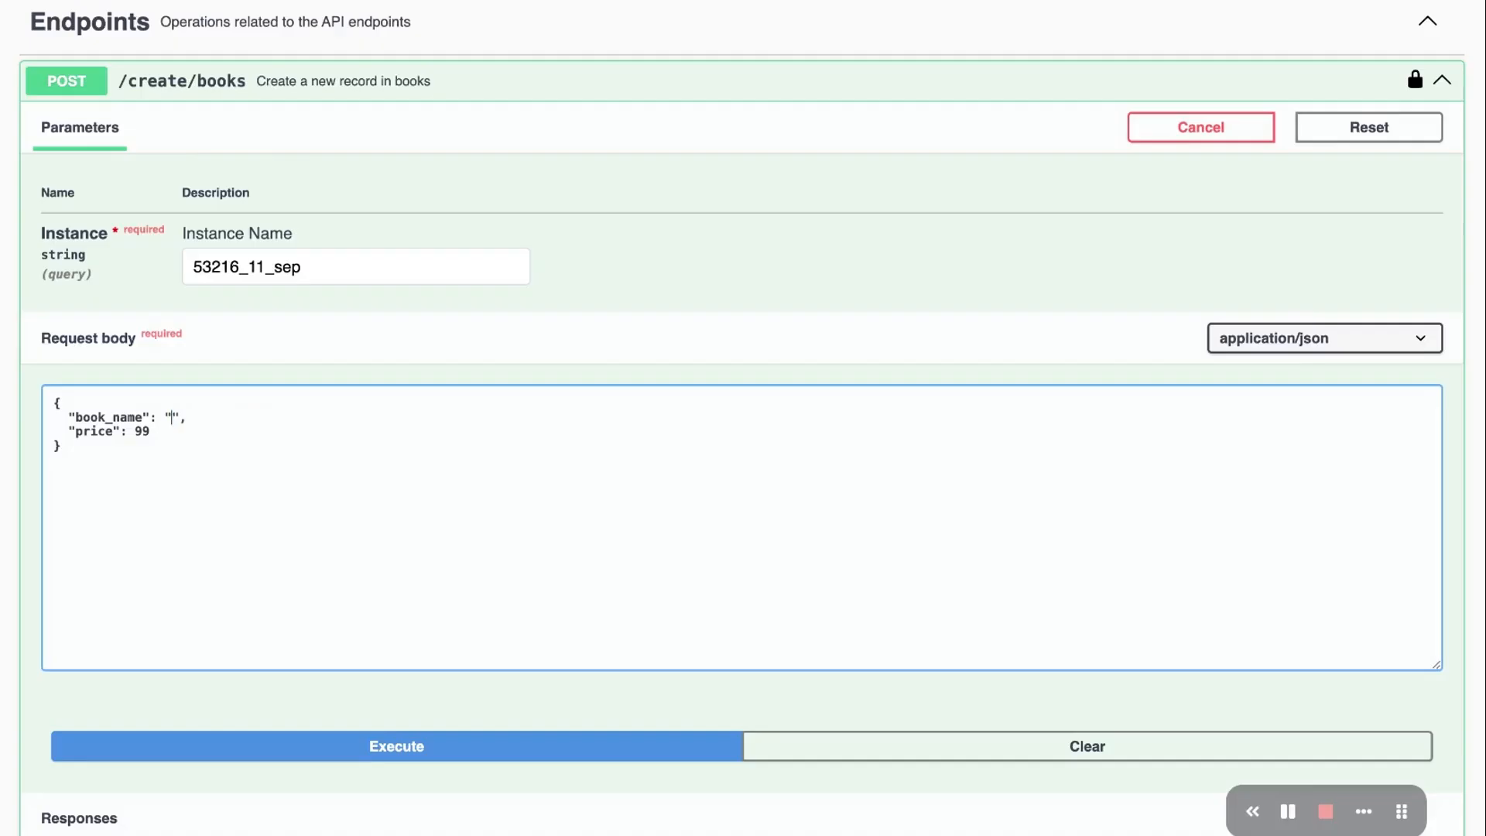
pyautogui.write('A Wednesday')
# Execute the request to create book id 4, then collapse POST /create/books
pyautogui.scroll(-3, 554, 431)
pyautogui.click(415, 582)
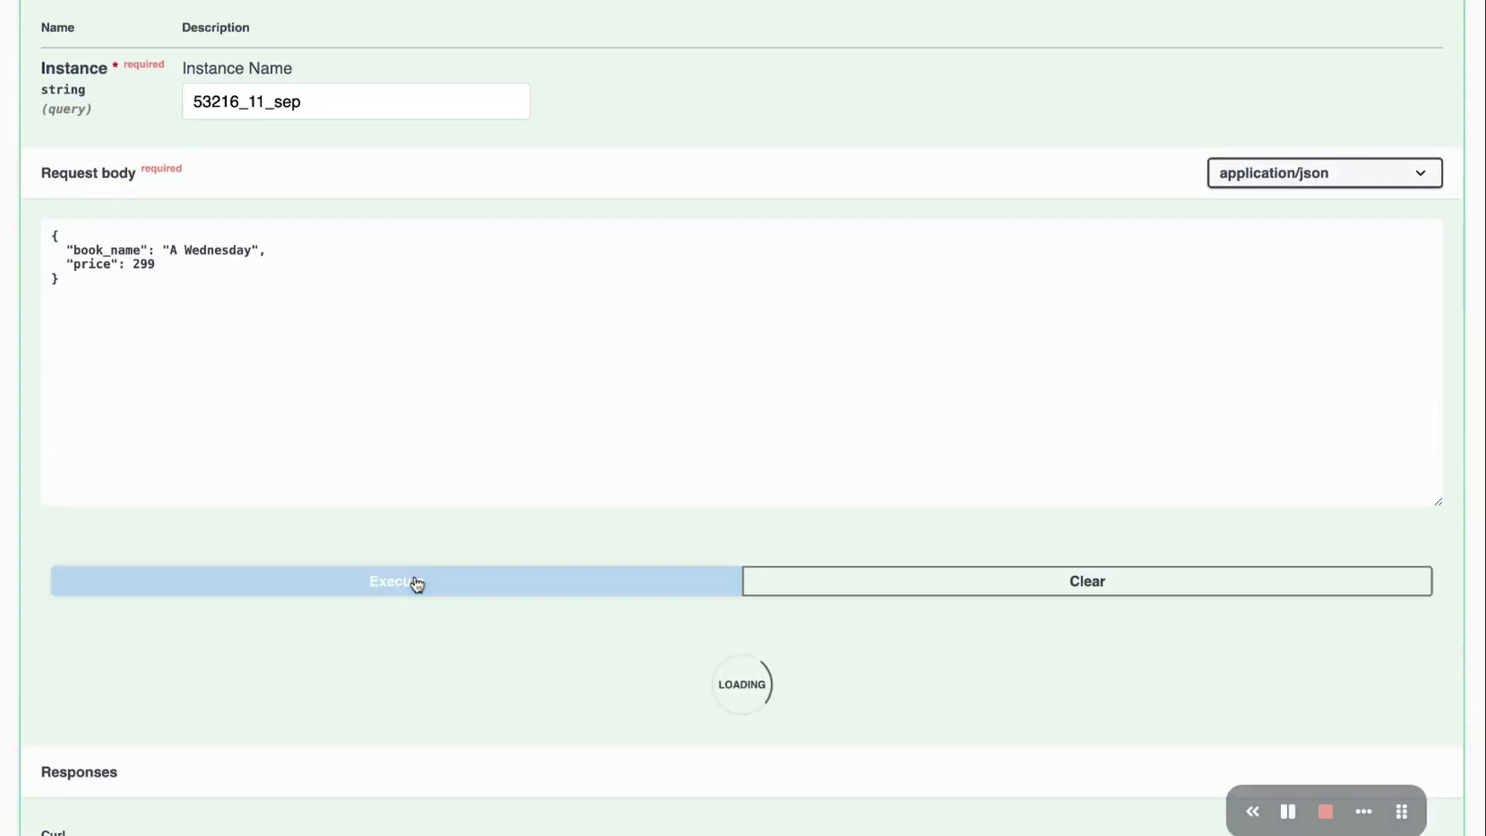
pyautogui.scroll(-9, 657, 540)
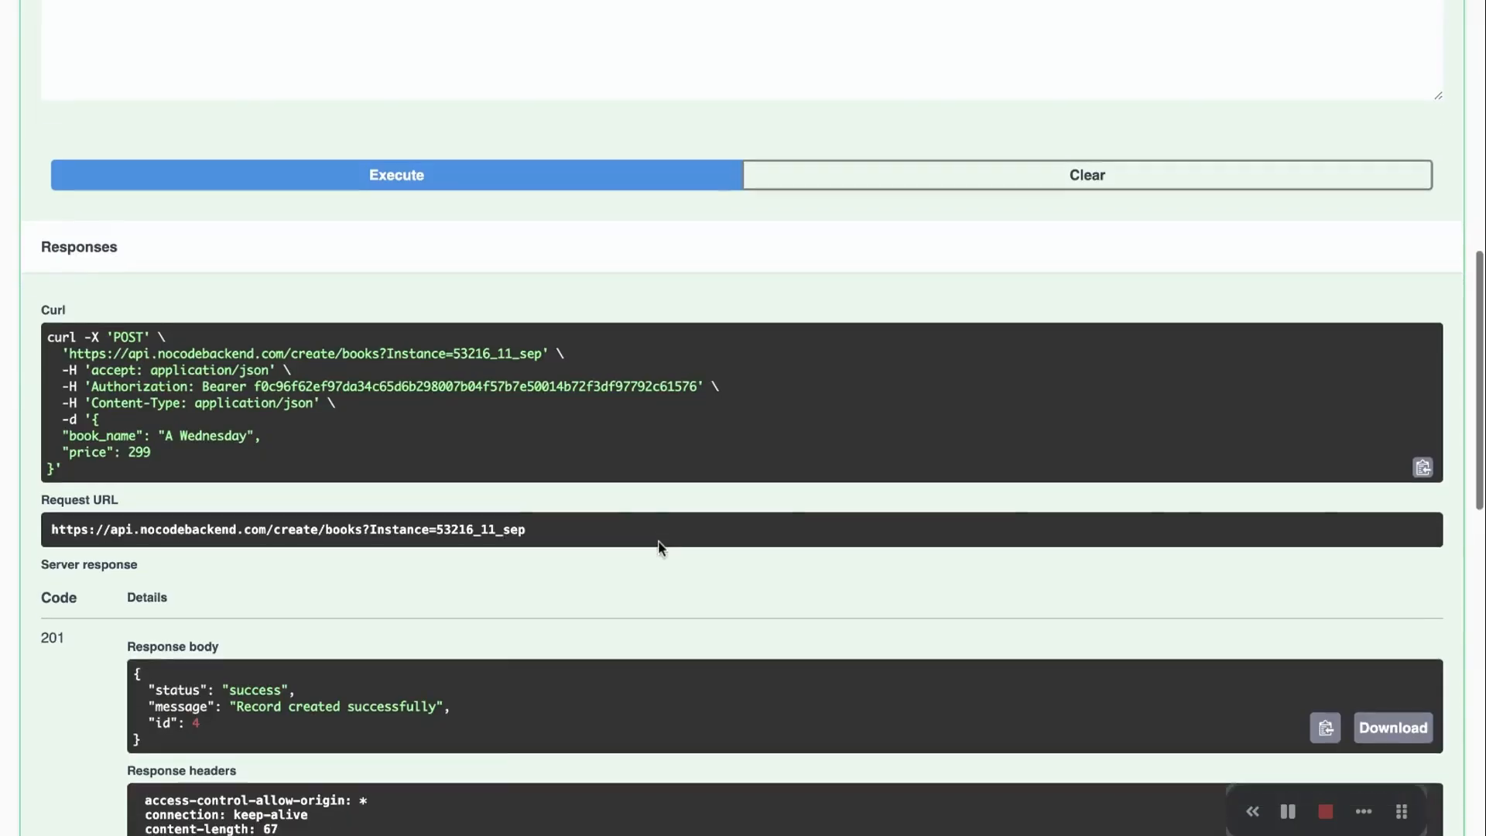
pyautogui.scroll(-5, 457, 412)
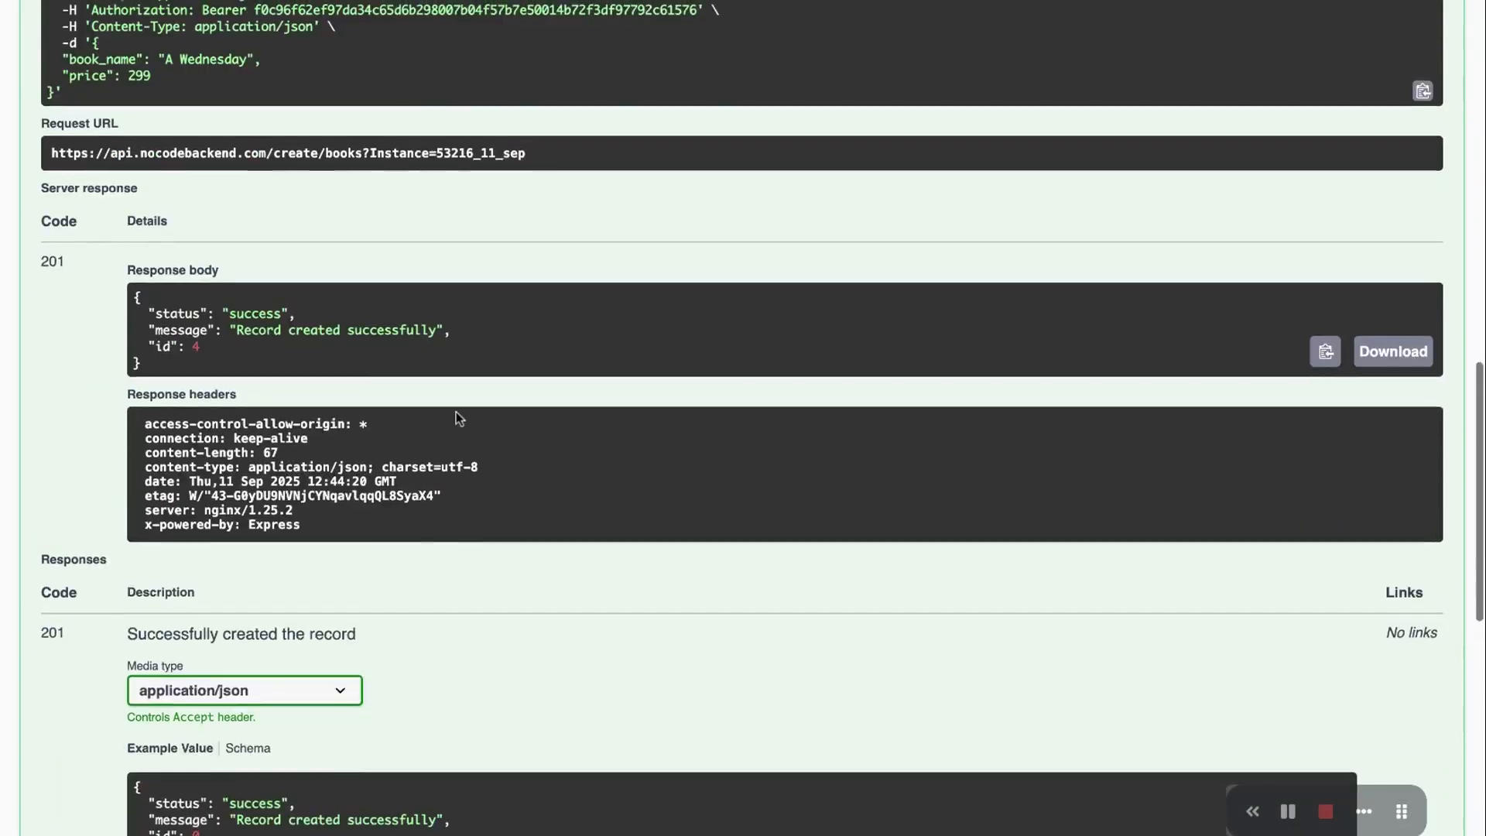
pyautogui.scroll(9, 456, 418)
pyautogui.scroll(5, 457, 418)
pyautogui.scroll(4, 495, 170)
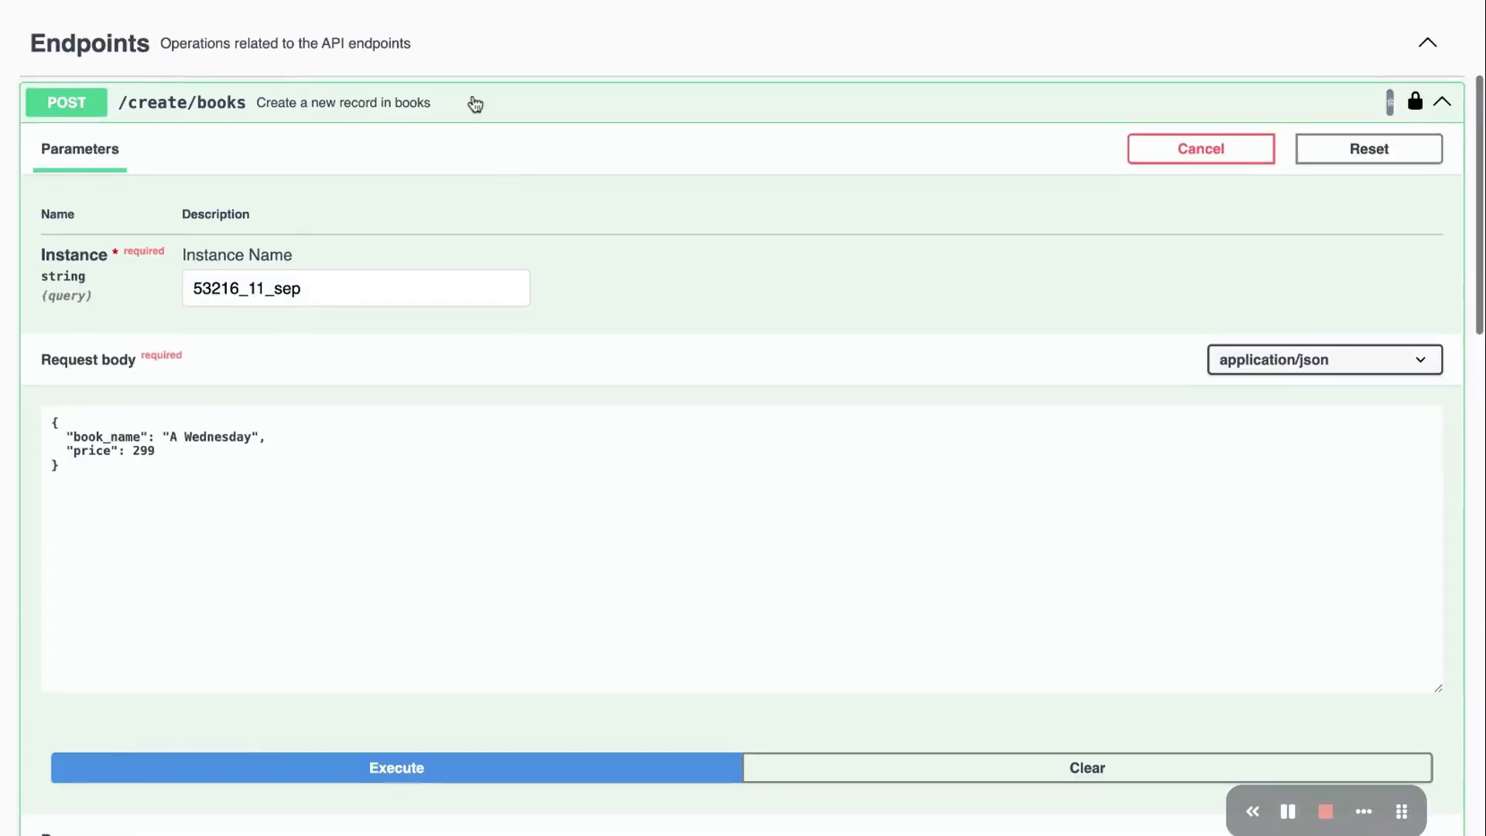
pyautogui.click(474, 103)
# Run GET /read/books to fetch every book record
pyautogui.click(471, 191)
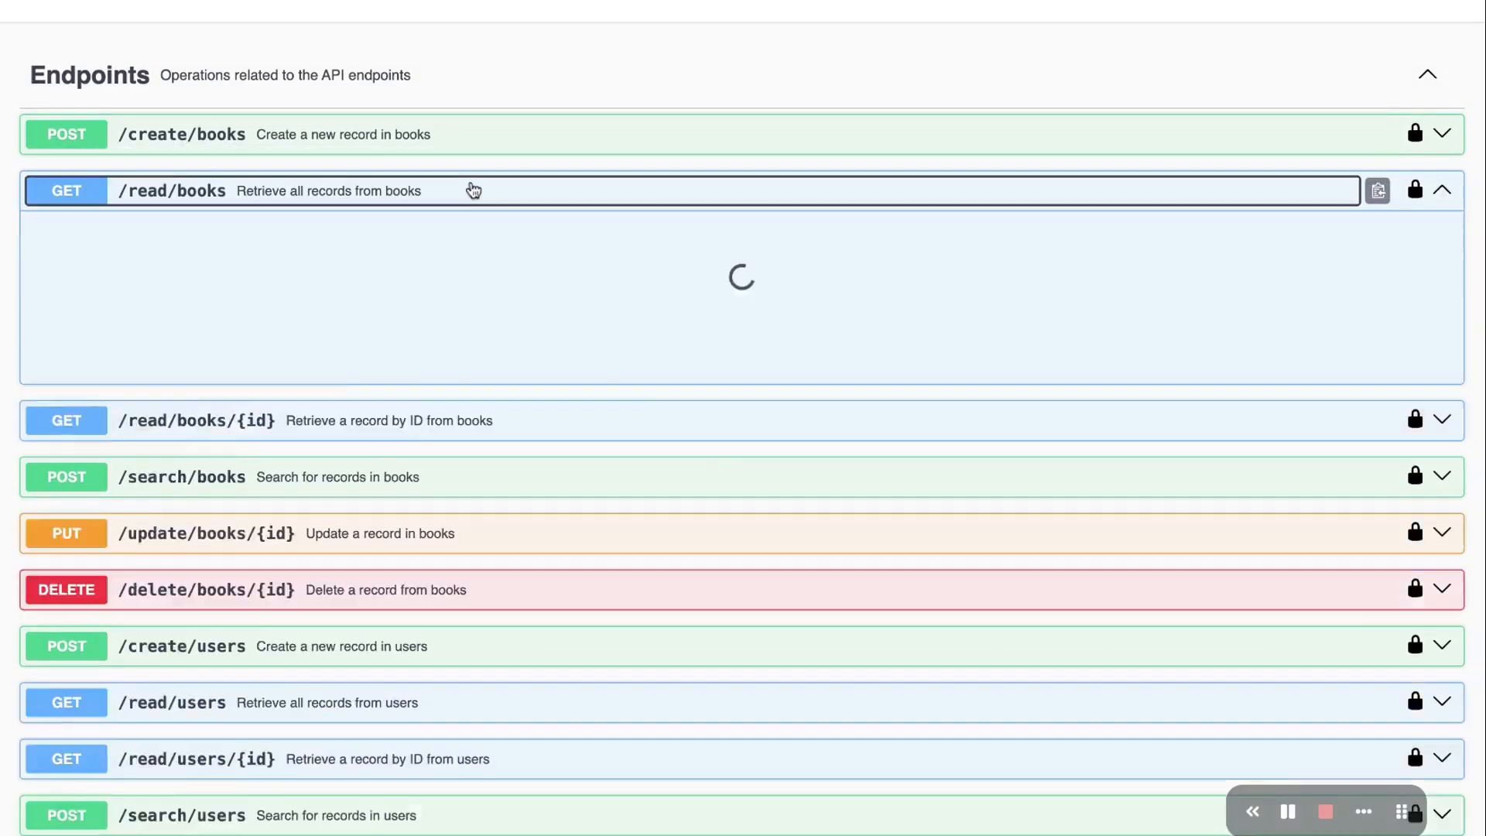
pyautogui.click(1387, 628)
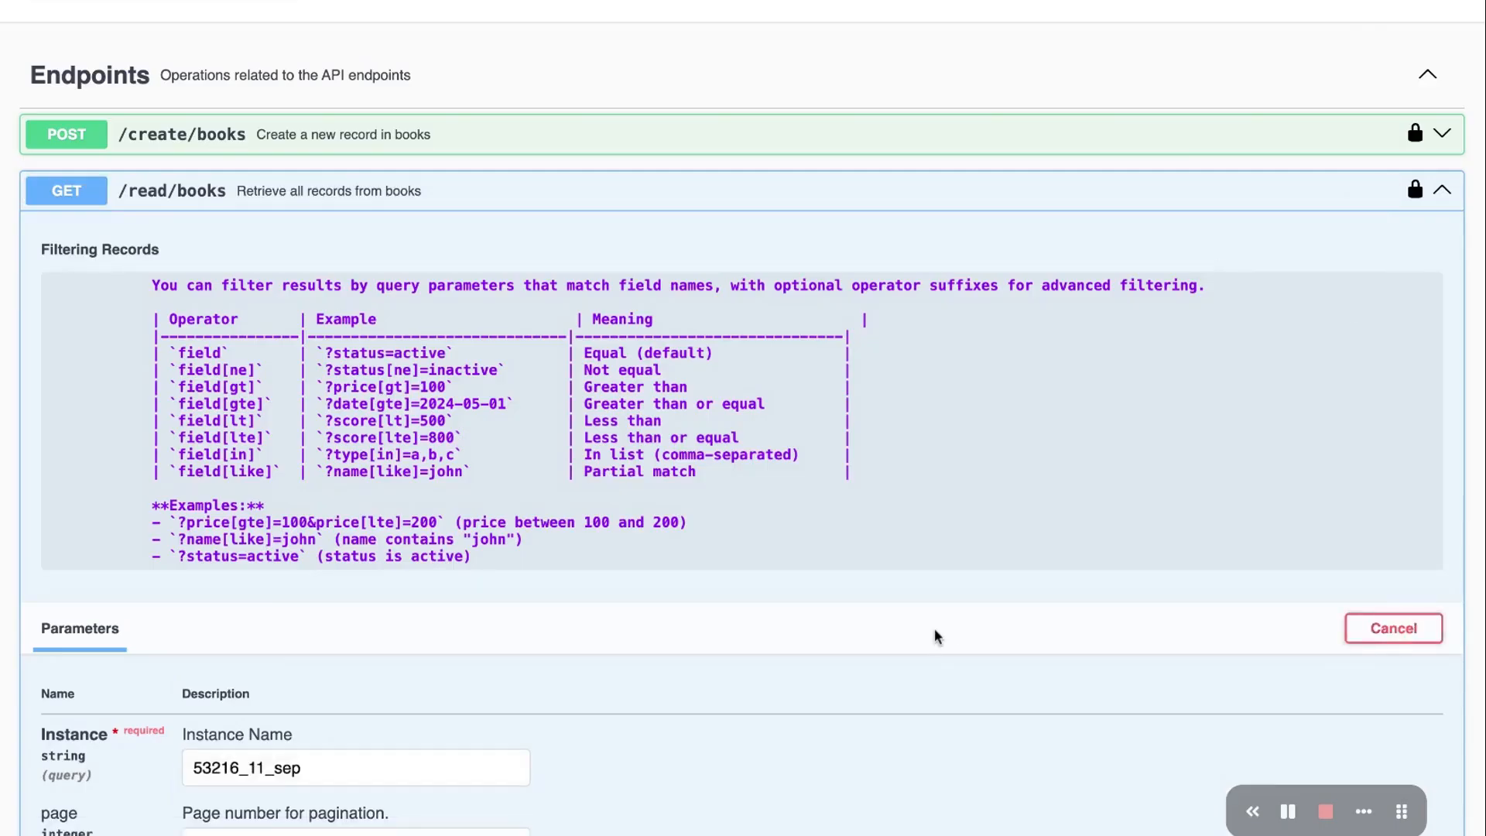
pyautogui.scroll(-3, 882, 616)
pyautogui.click(667, 754)
pyautogui.scroll(-3, 813, 588)
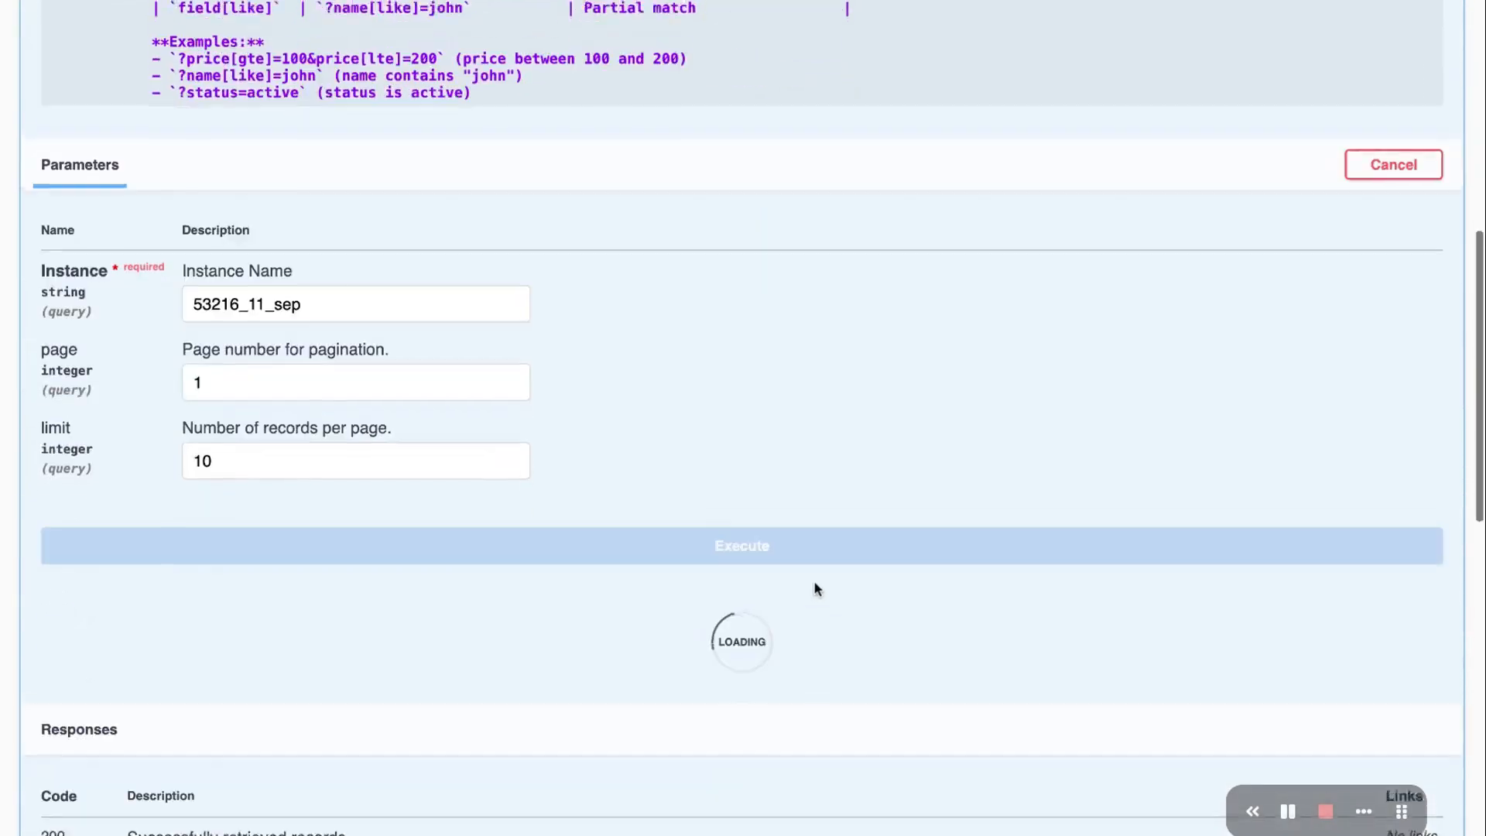
pyautogui.scroll(-5, 817, 590)
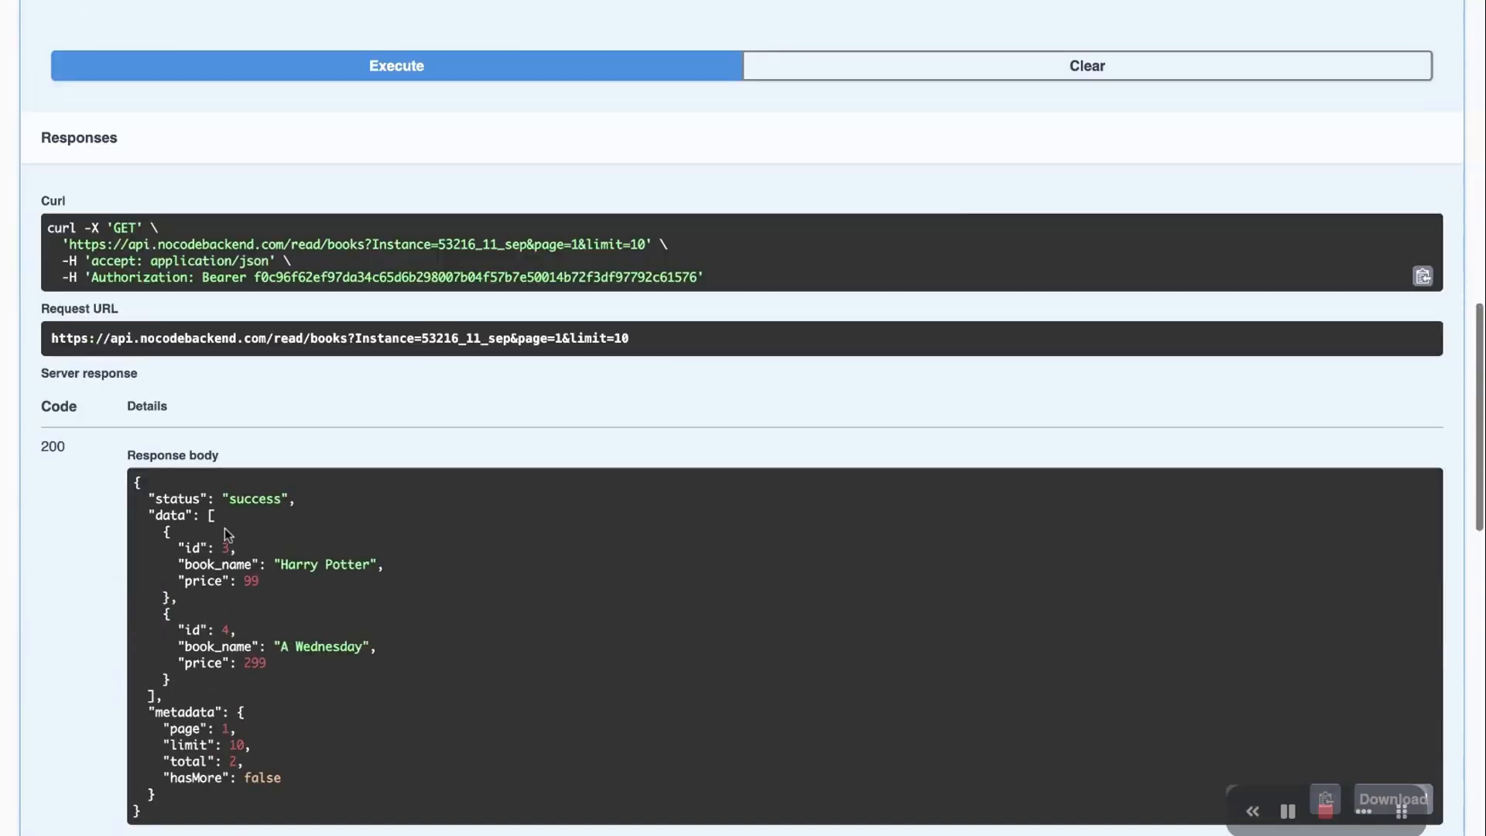
# Inspect the returned Harry Potter (id 3) and A Wednesday (id 4) records and the filtering operators table
pyautogui.moveTo(135, 476); pyautogui.dragTo(255, 696)
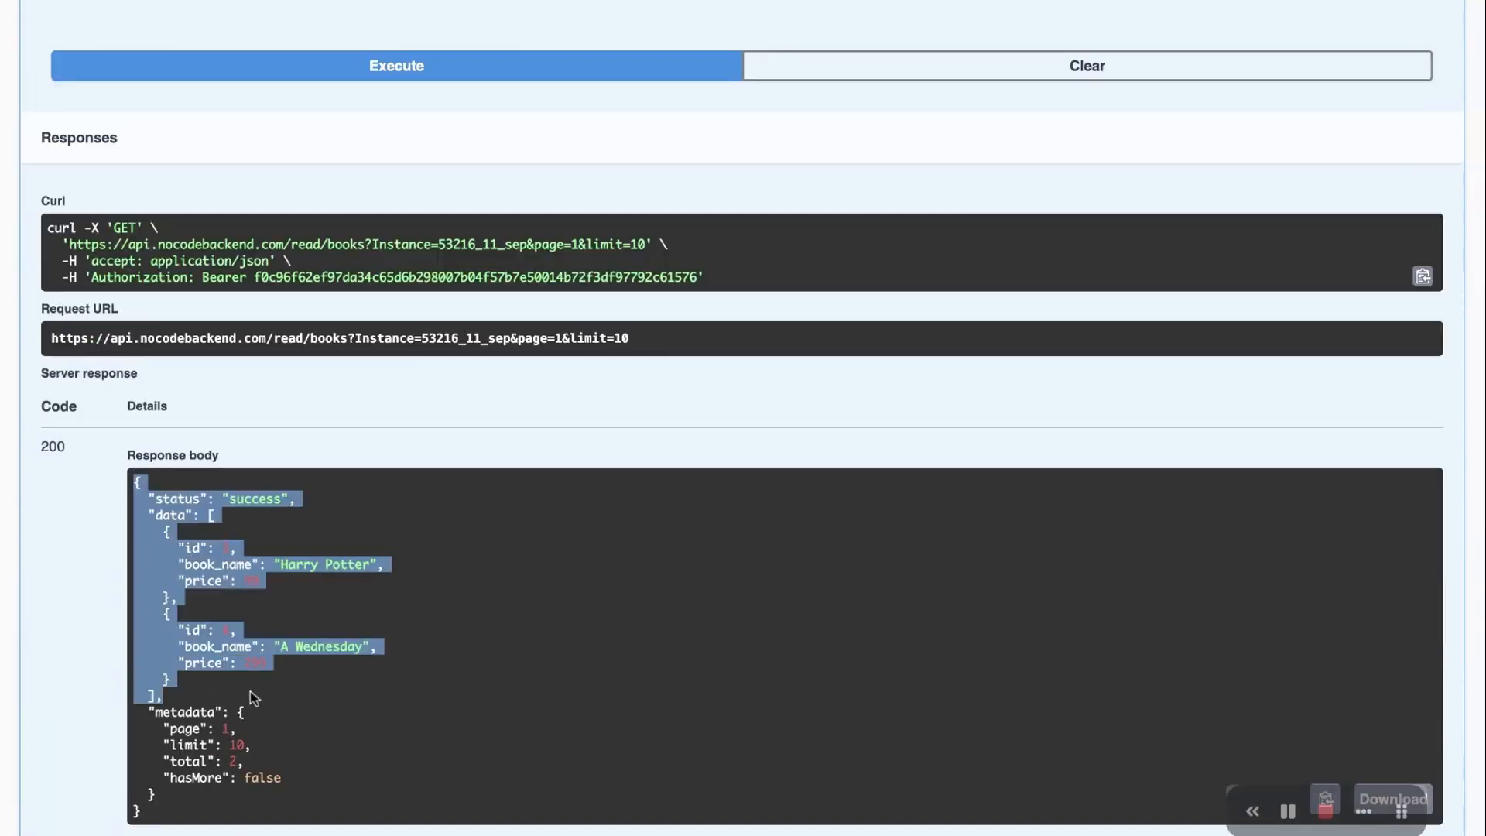
pyautogui.click(393, 691)
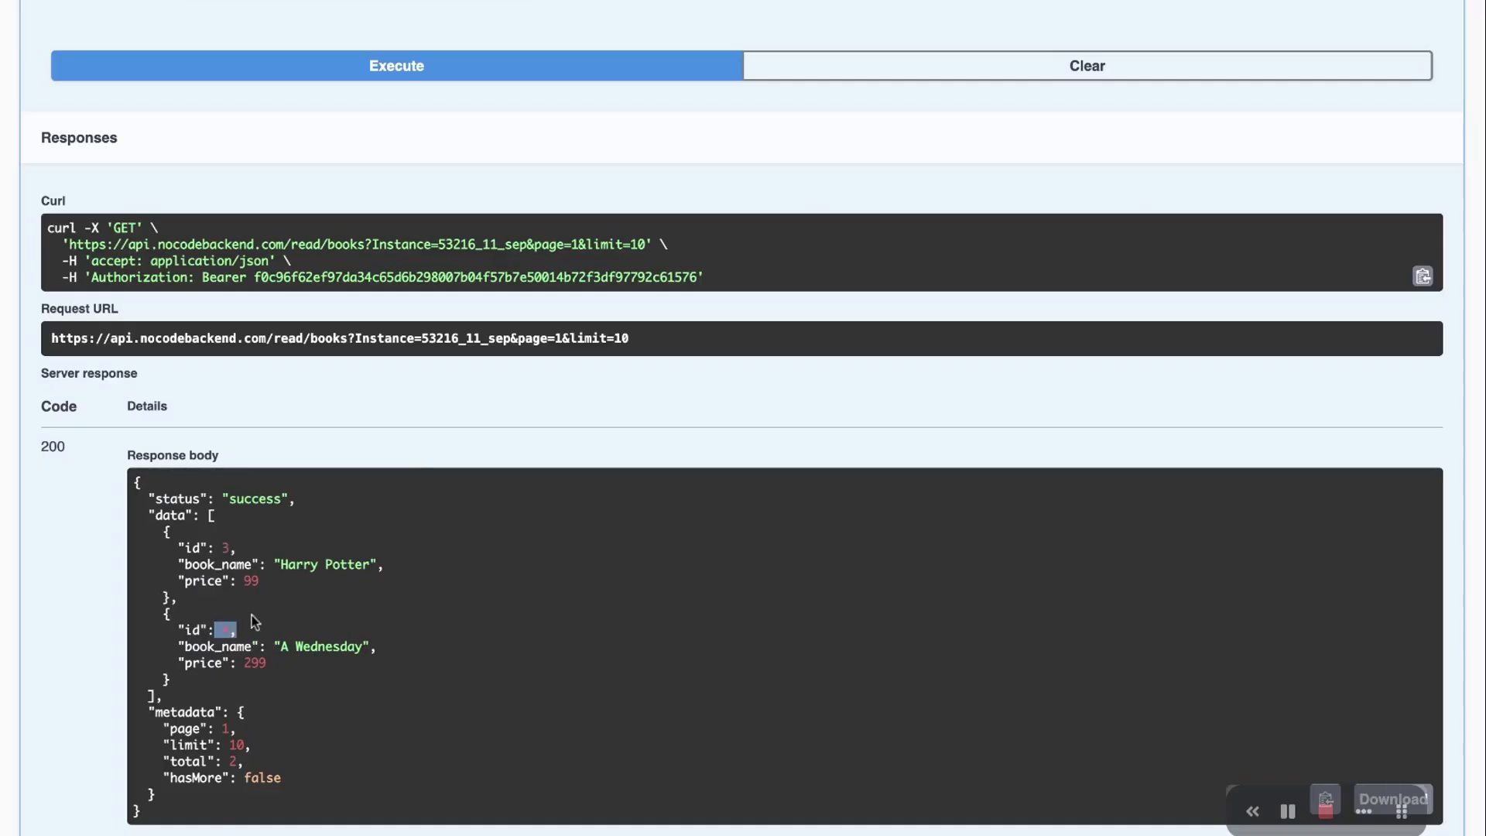
pyautogui.moveTo(222, 629); pyautogui.dragTo(308, 629)
pyautogui.click(233, 523)
pyautogui.scroll(1, 432, 520)
pyautogui.scroll(10, 432, 520)
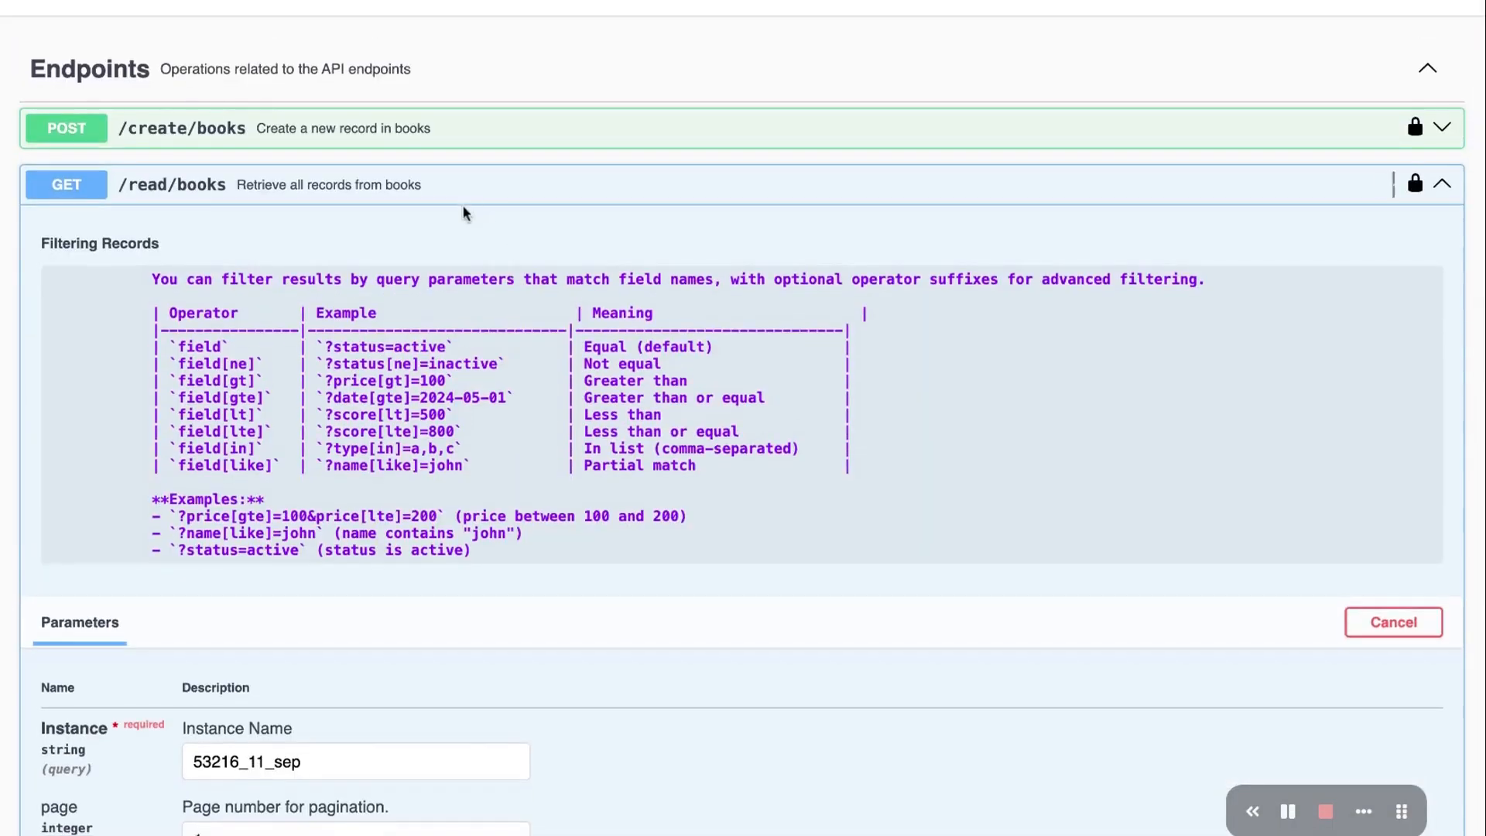
pyautogui.moveTo(149, 281); pyautogui.dragTo(613, 492)
# Collapse GET /read/books and scroll through the books and users endpoint list
pyautogui.click(613, 493)
pyautogui.scroll(4, 686, 447)
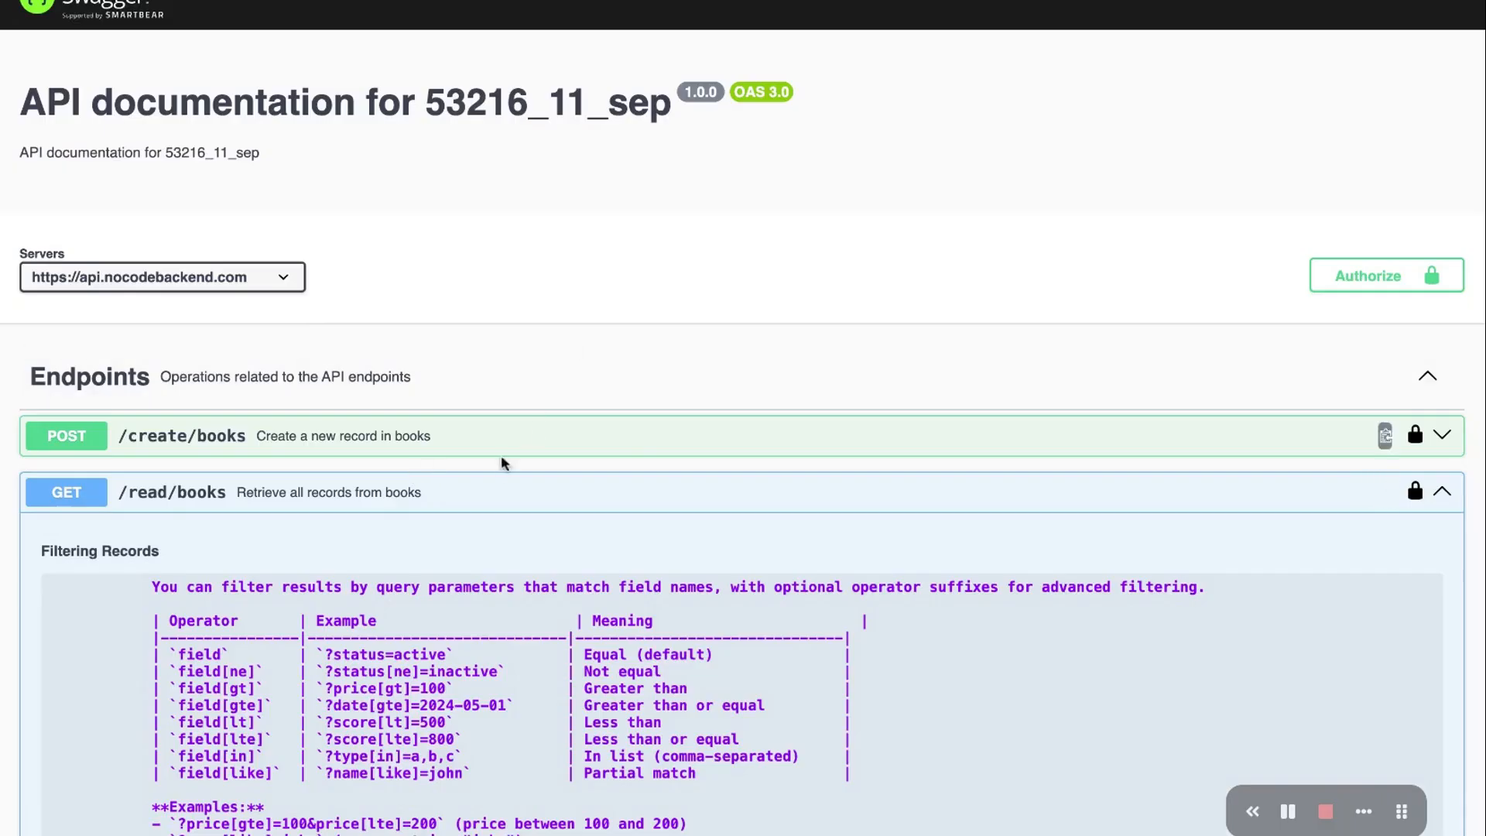
pyautogui.click(491, 498)
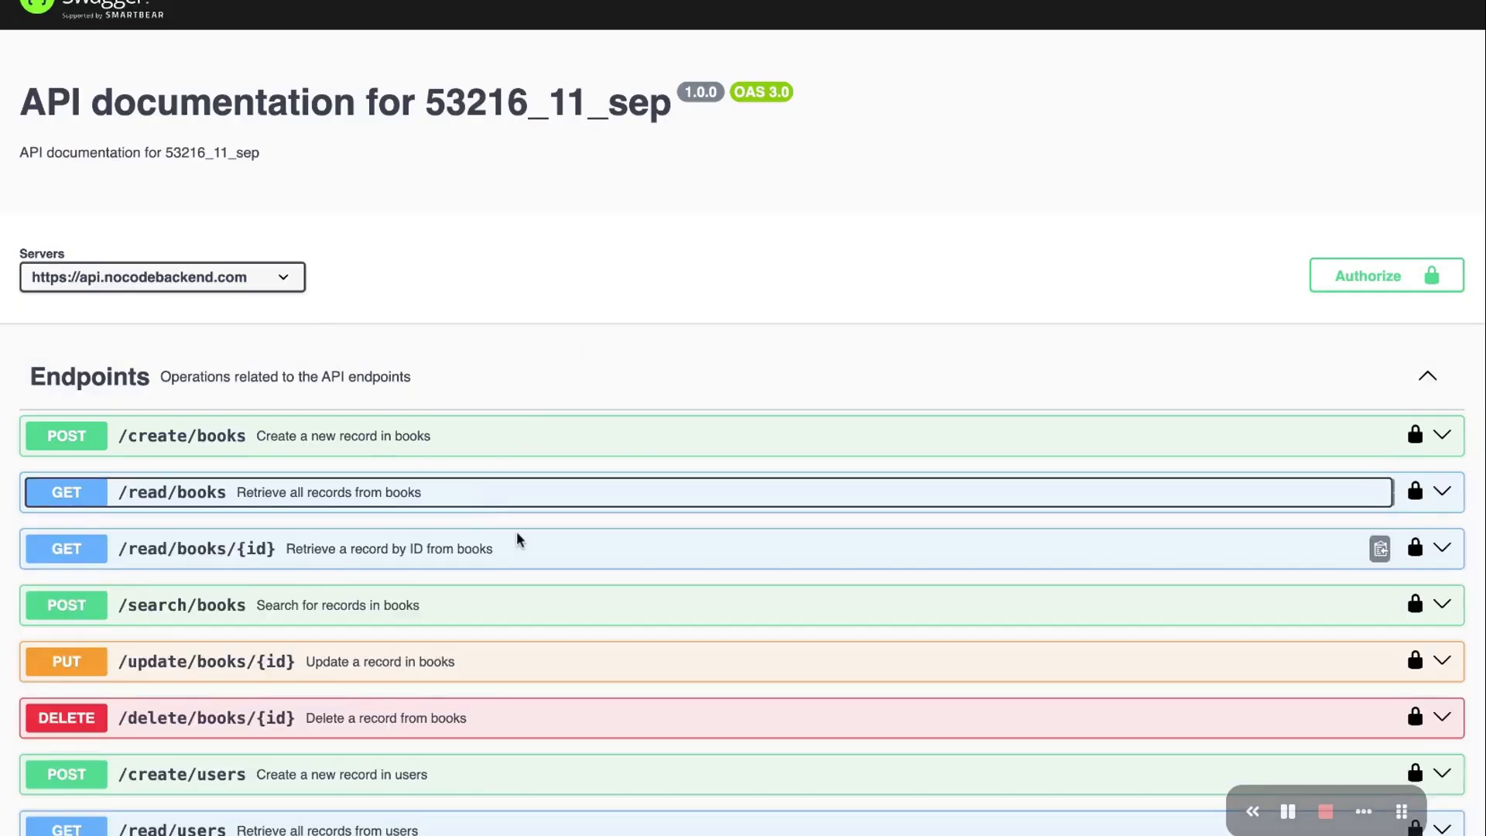
pyautogui.scroll(-4, 517, 534)
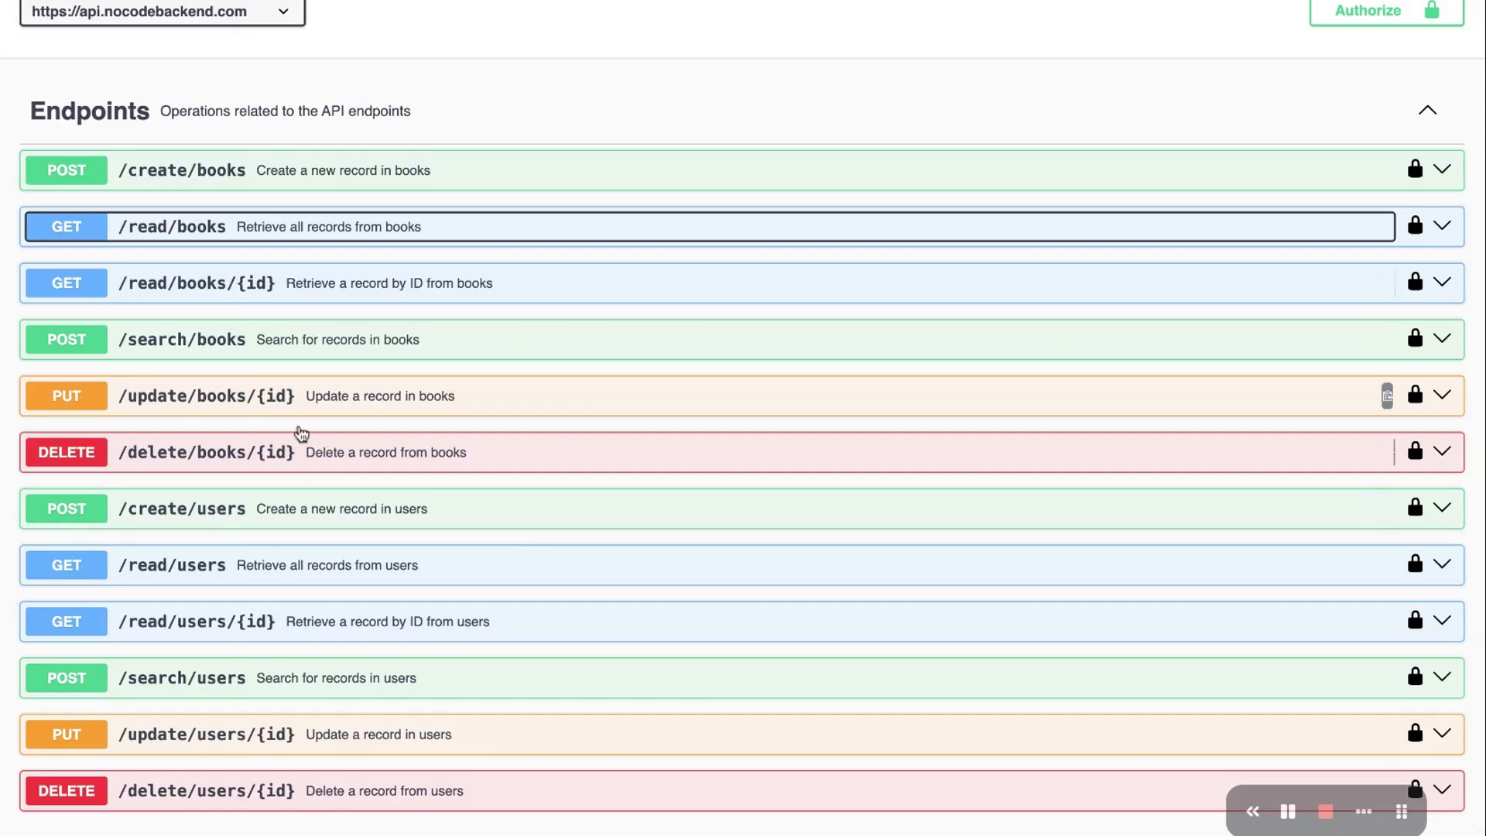
pyautogui.scroll(-1, 299, 431)
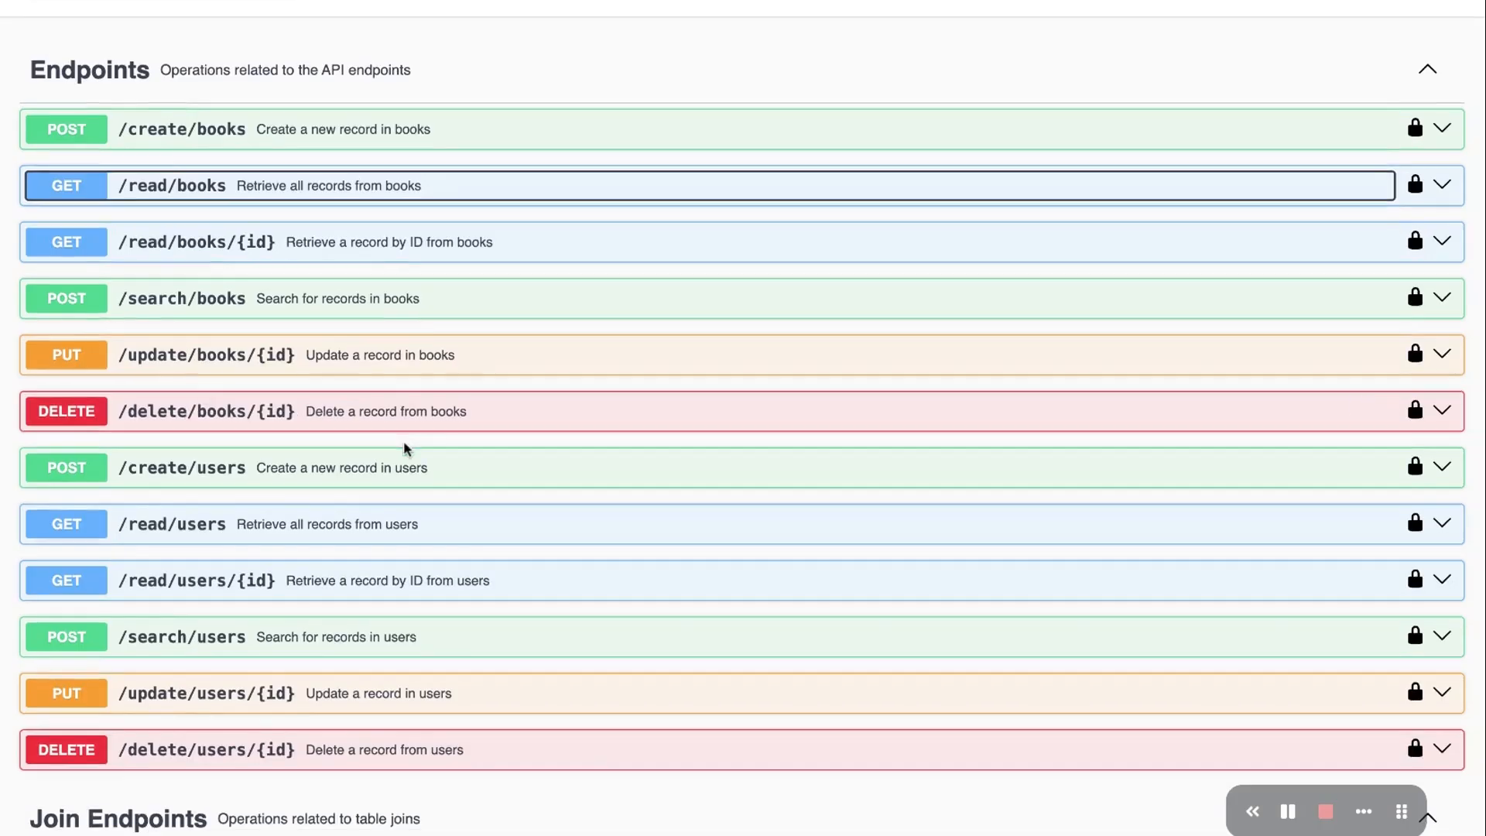
# Make POST /create/users editable and replace the name and e-mail placeholders in the JSON body
pyautogui.click(709, 477)
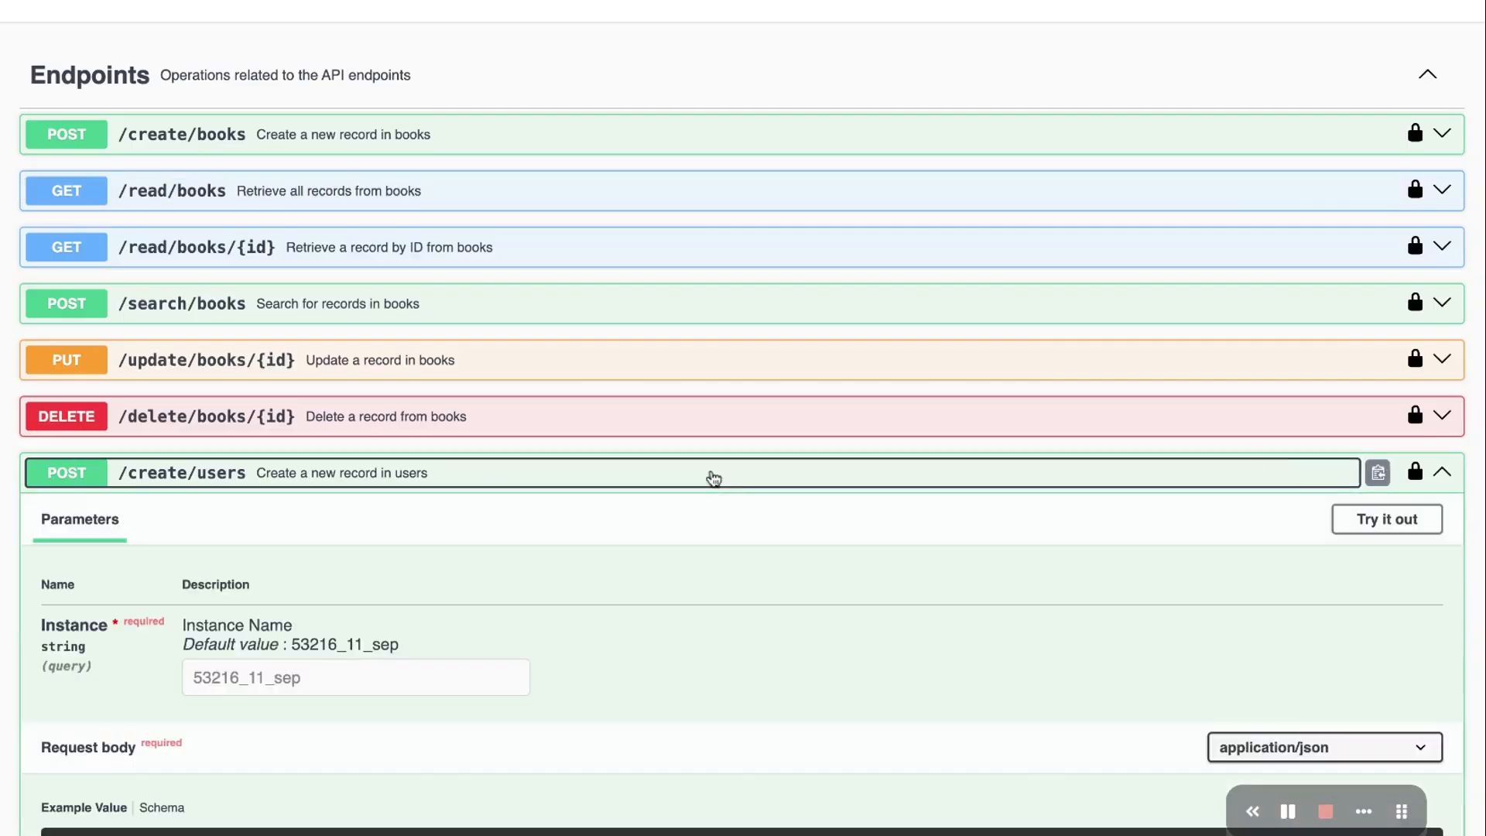
pyautogui.click(1383, 521)
pyautogui.scroll(-5, 706, 593)
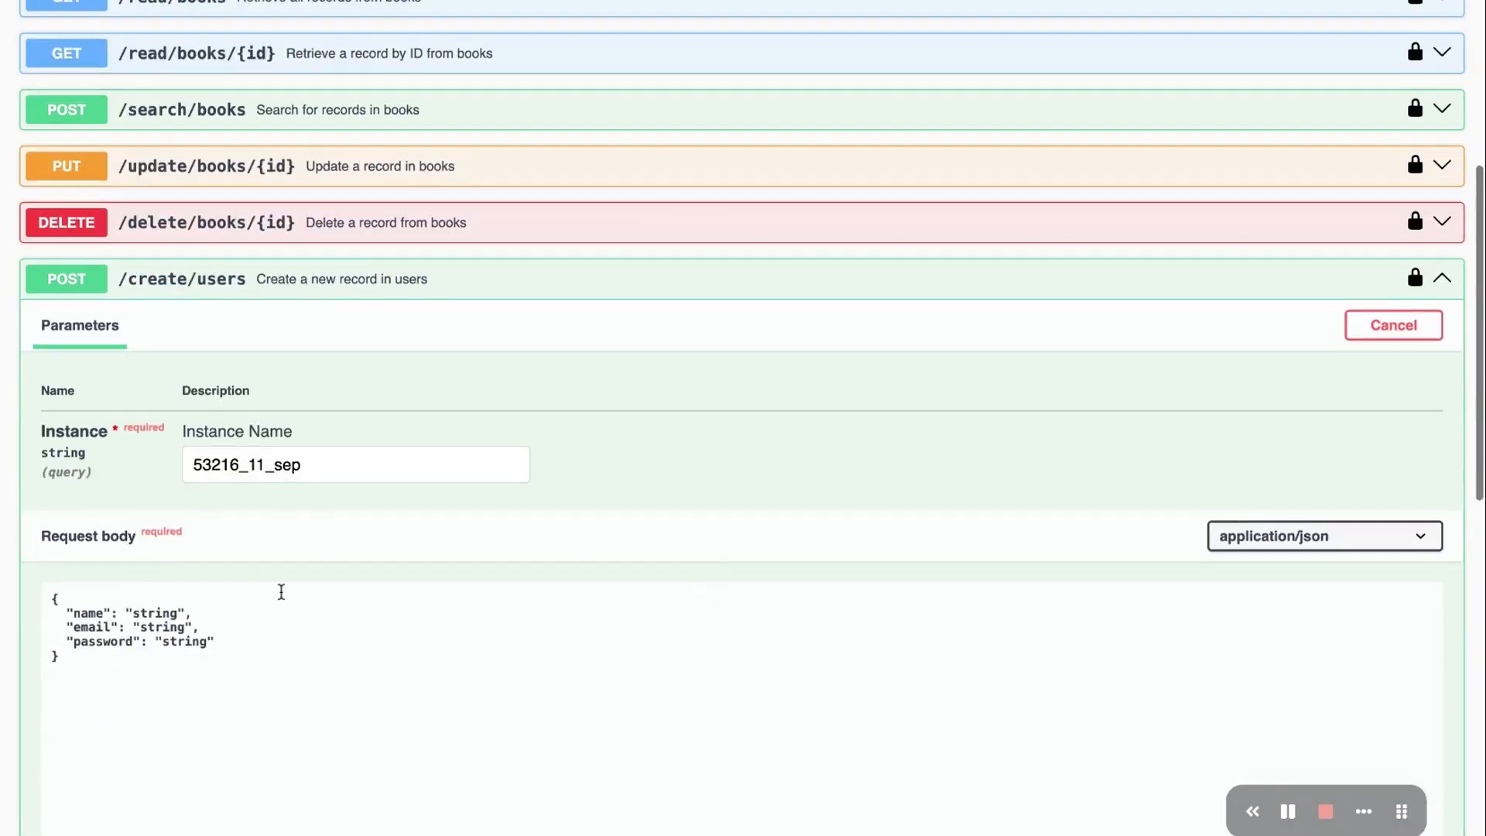
pyautogui.click(163, 610)
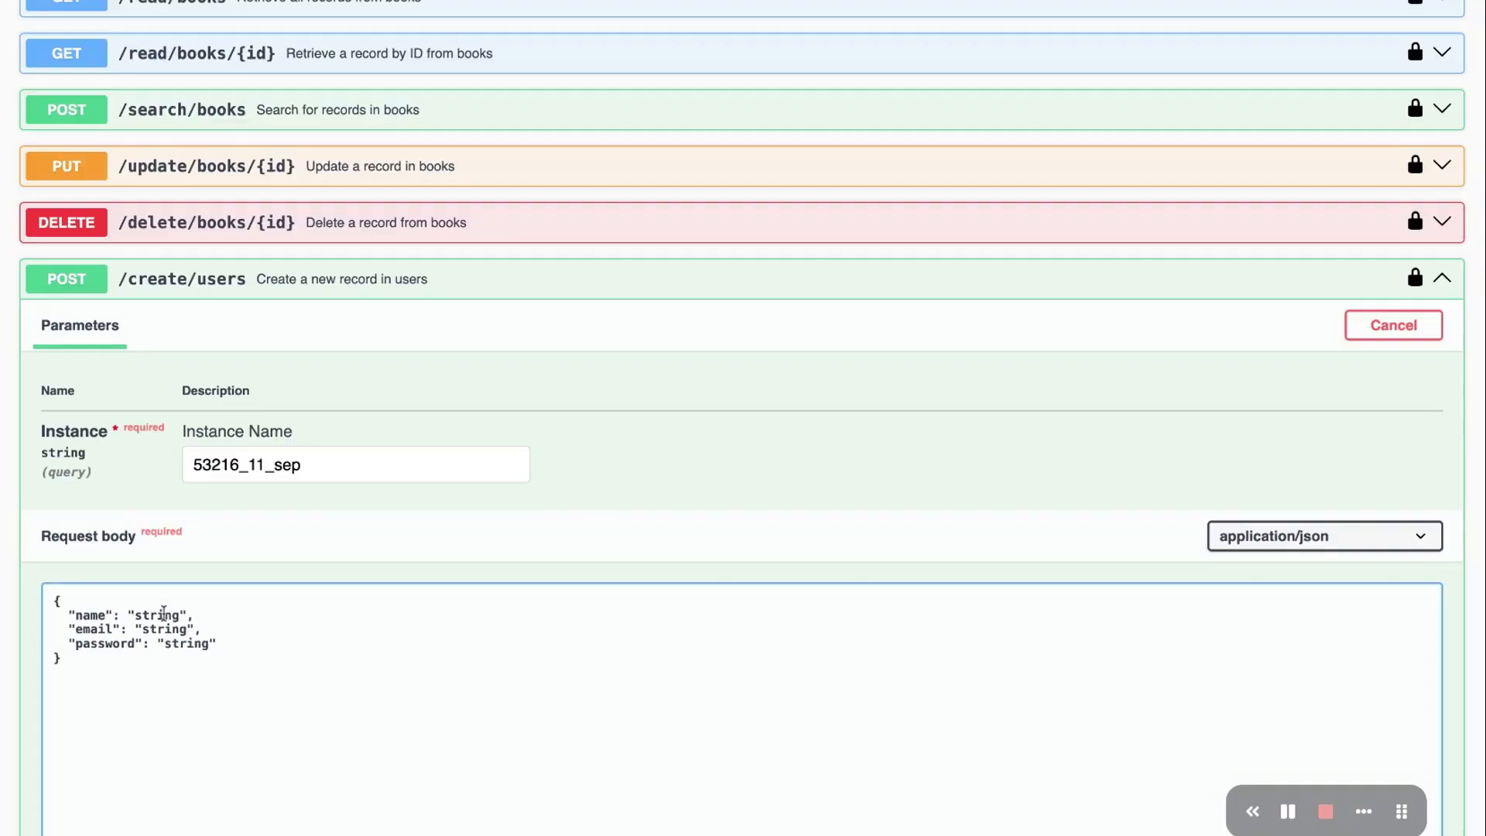
pyautogui.doubleClick(163, 610)
pyautogui.write('hn')
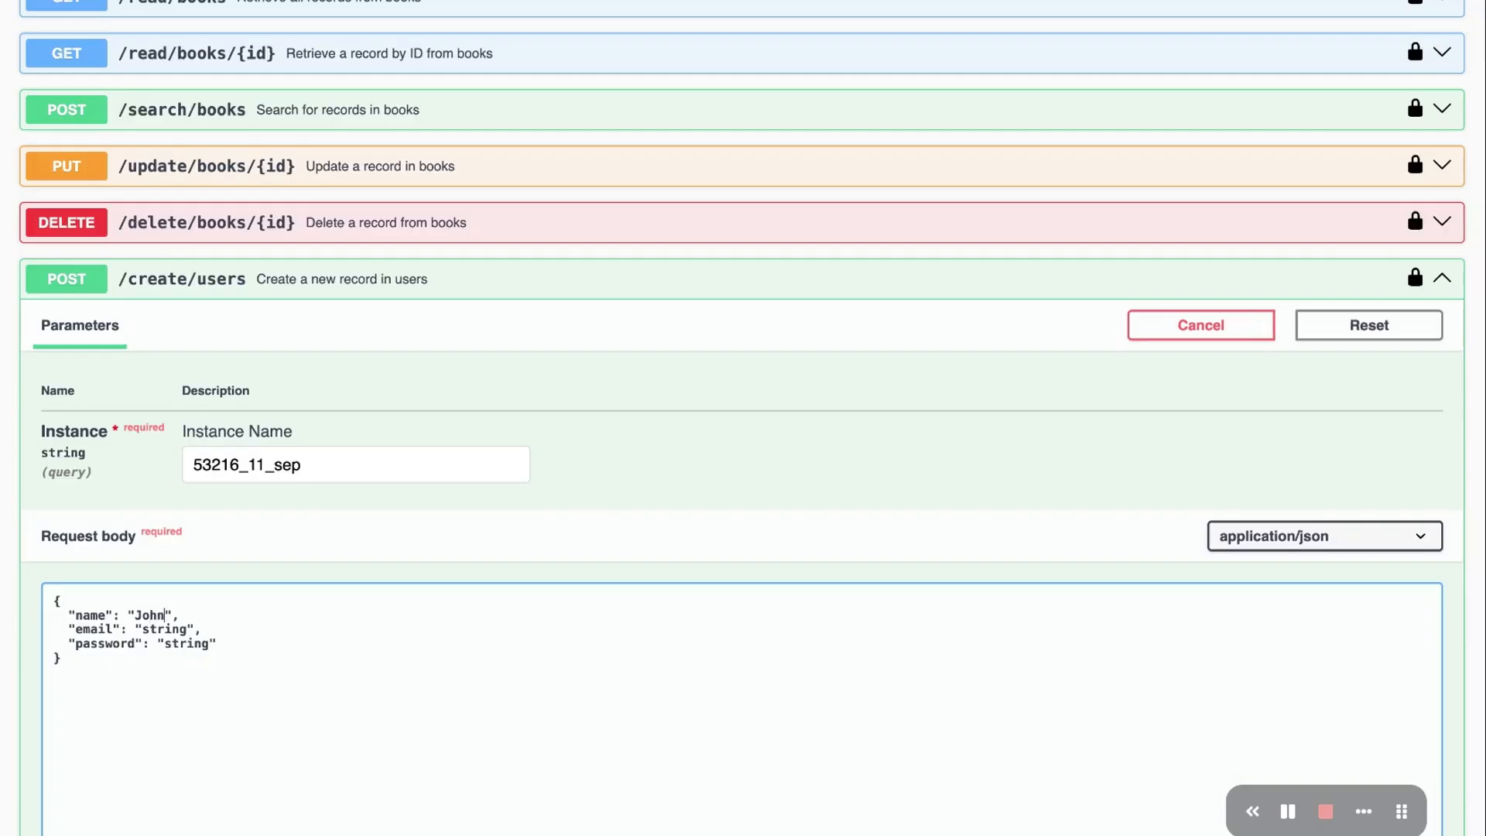
pyautogui.doubleClick(164, 629)
pyautogui.write('jon')
pyautogui.press('BackSpace')
pyautogui.press('BackSpace')
# Enter the user's password and execute the request, creating user id 2, then collapse the endpoint
pyautogui.doubleClick(187, 645)
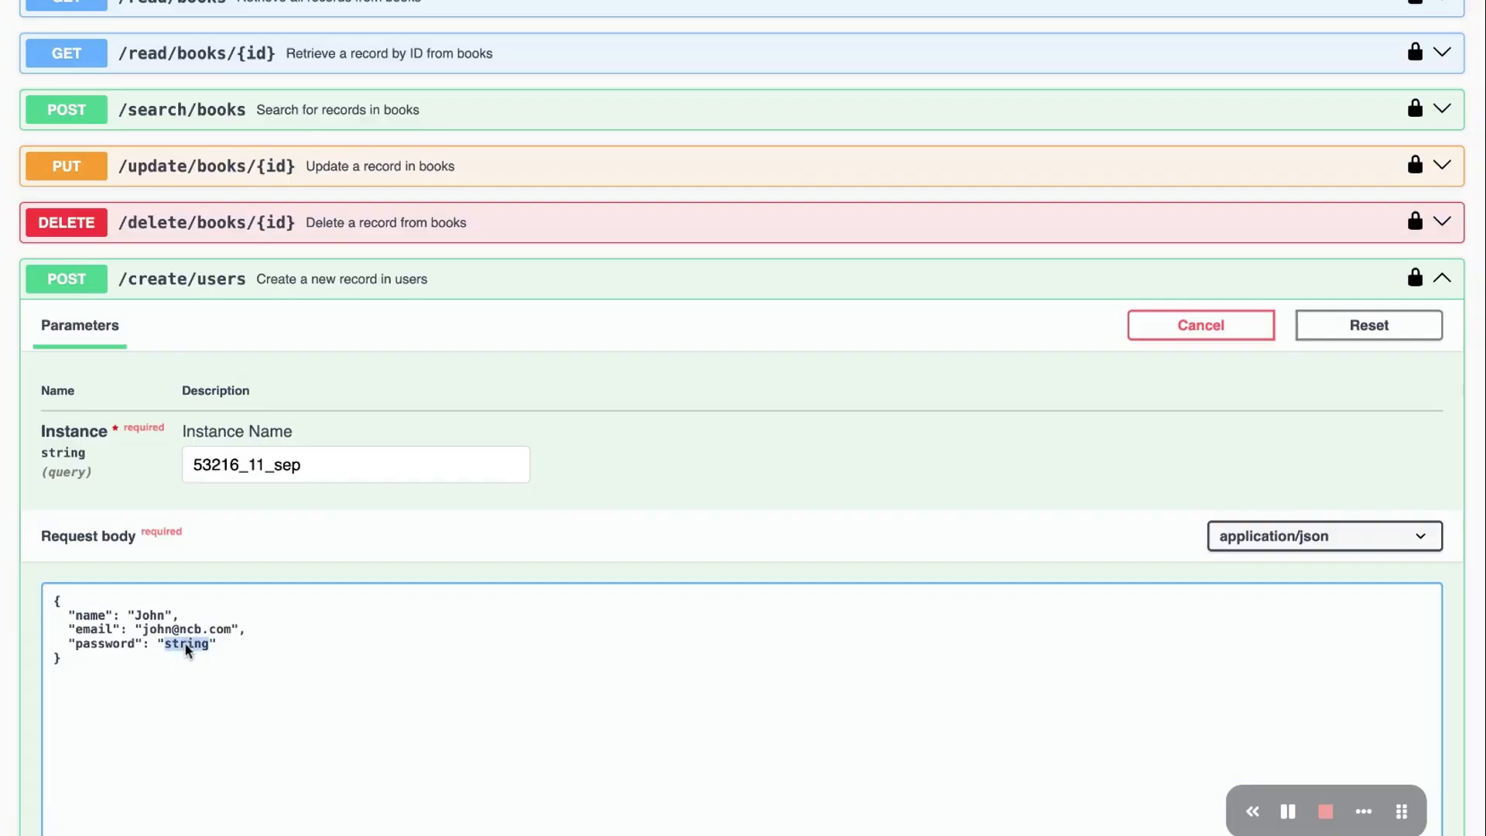
pyautogui.click(248, 677)
pyautogui.doubleClick(190, 645)
pyautogui.write('12345')
pyautogui.scroll(-3, 504, 558)
pyautogui.click(656, 703)
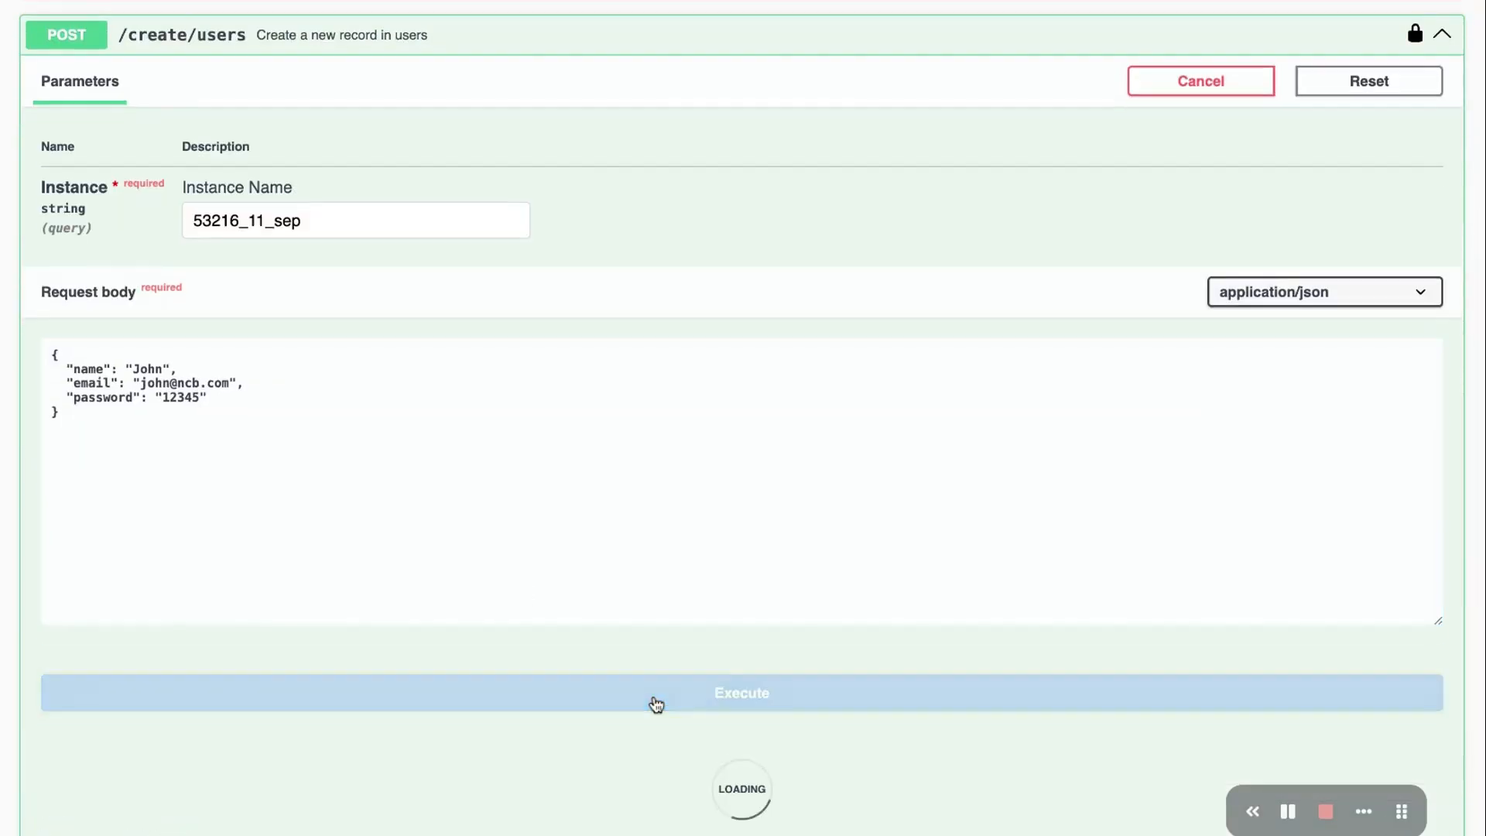
pyautogui.scroll(-7, 577, 507)
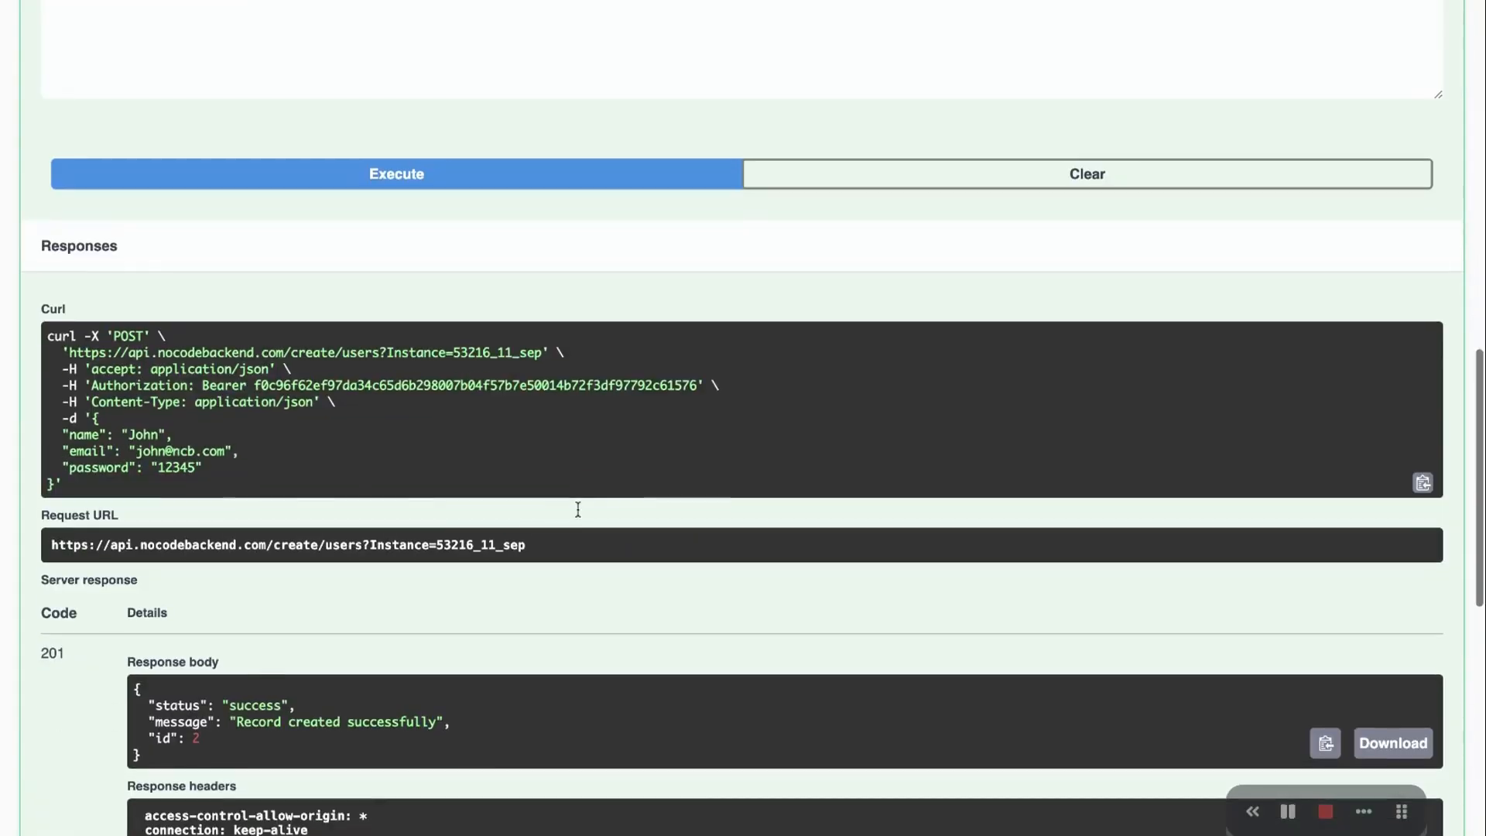
pyautogui.scroll(8, 444, 523)
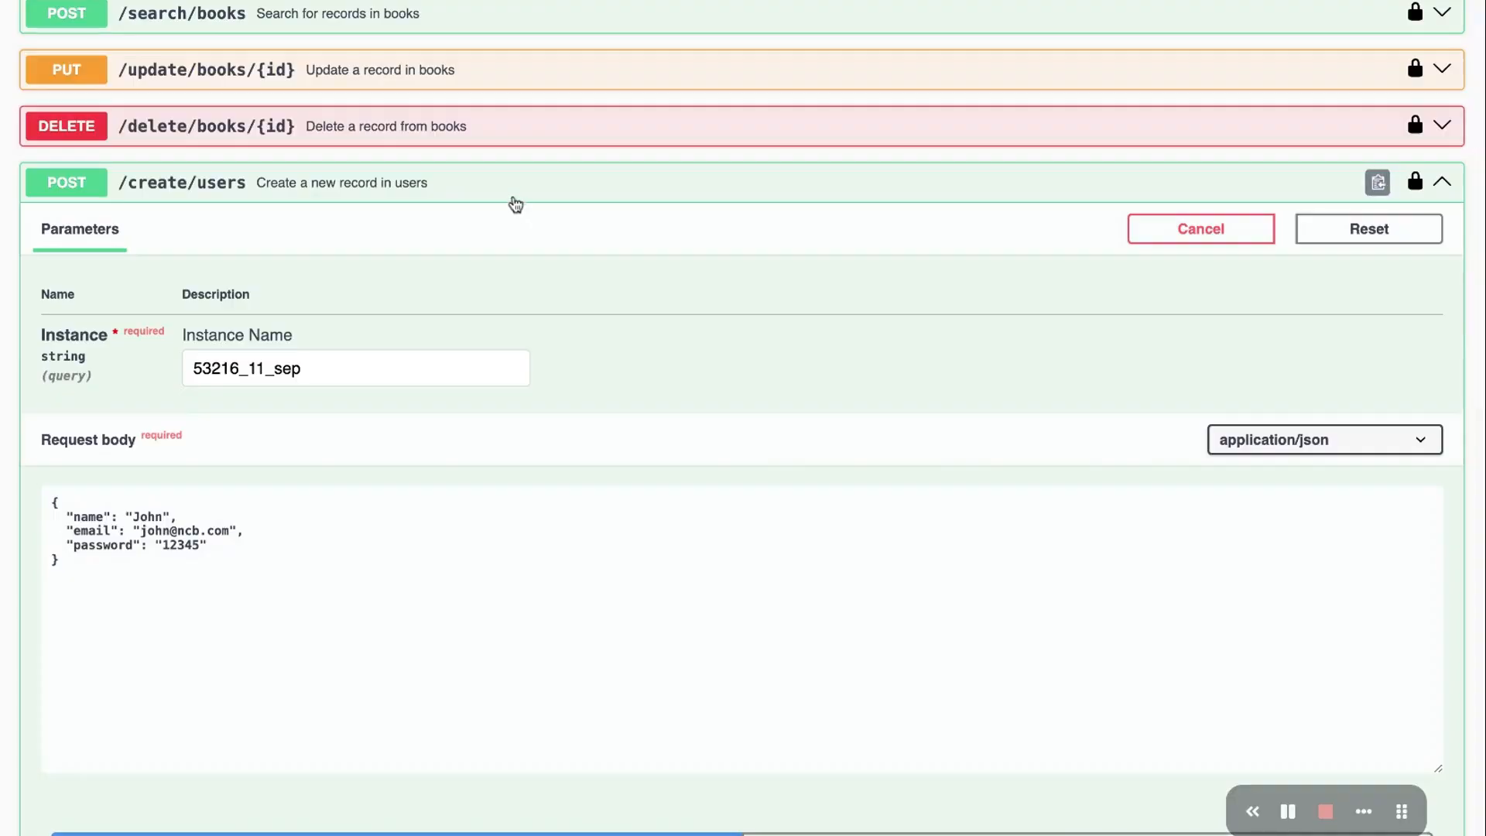
pyautogui.click(514, 199)
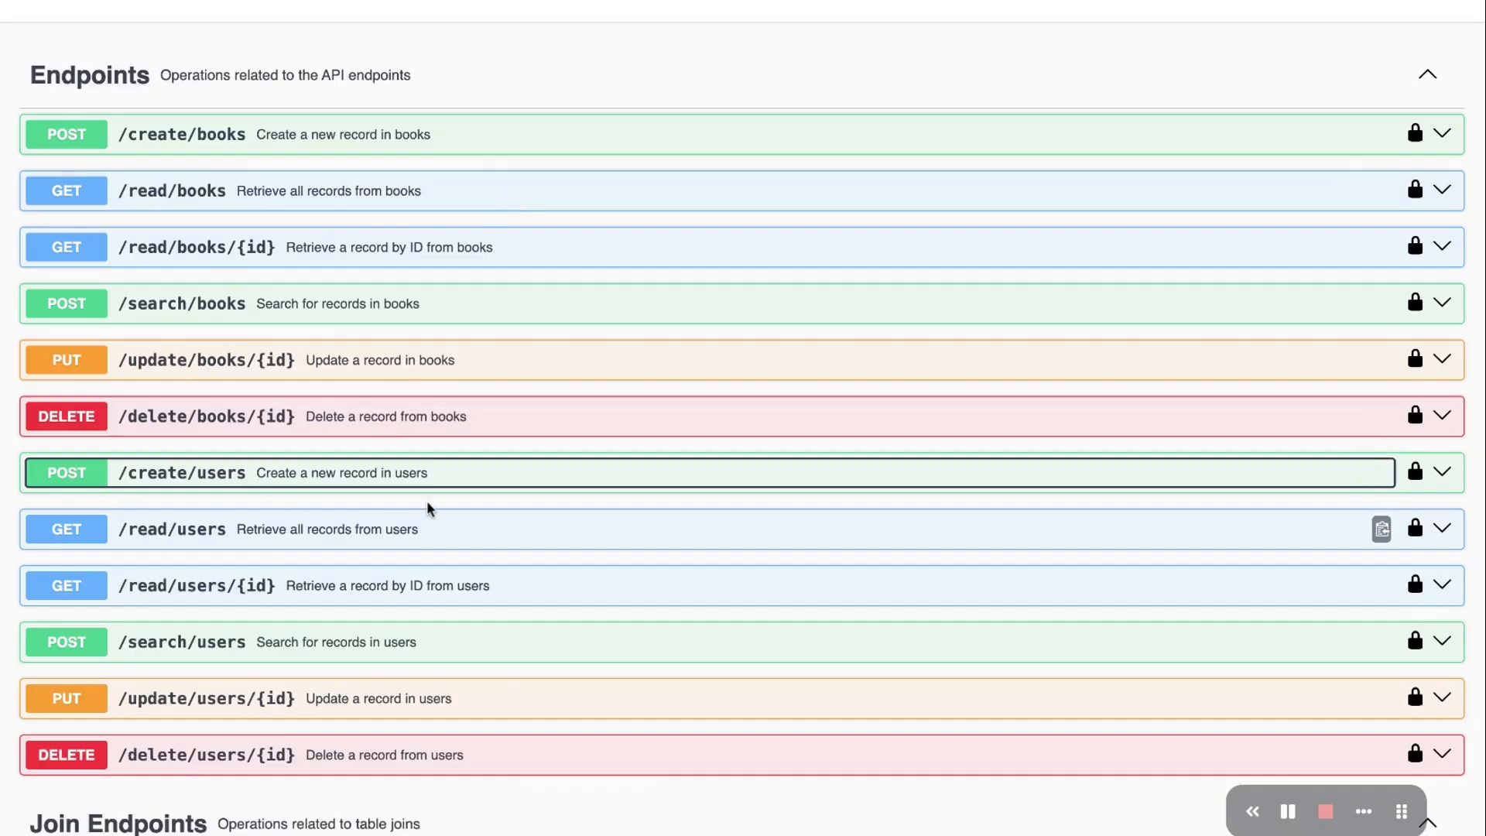
# Run GET /read/users to fetch every user record
pyautogui.click(424, 522)
pyautogui.scroll(-3, 852, 490)
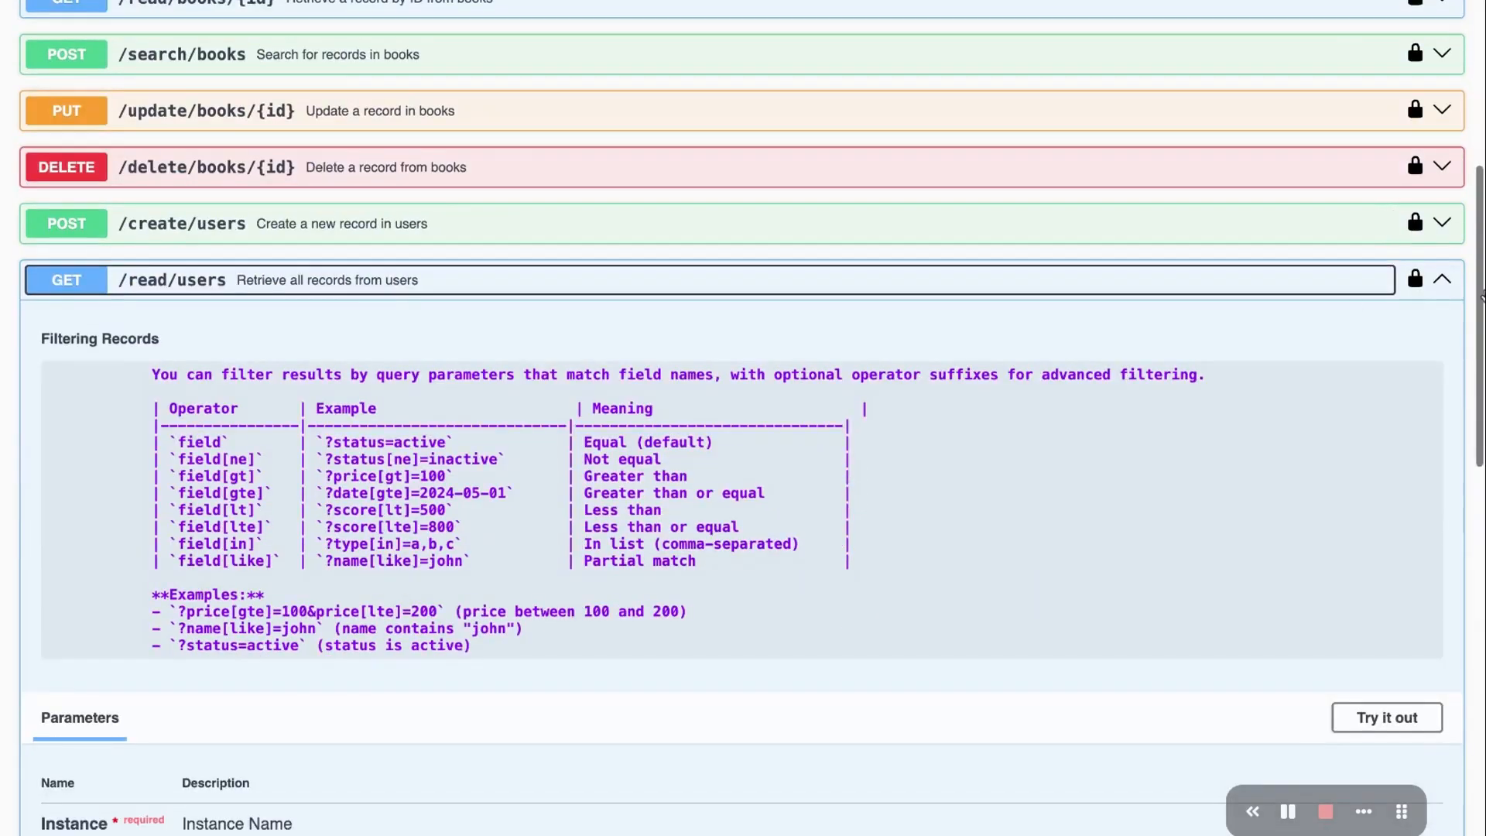
pyautogui.scroll(-3, 1230, 441)
pyautogui.click(1373, 443)
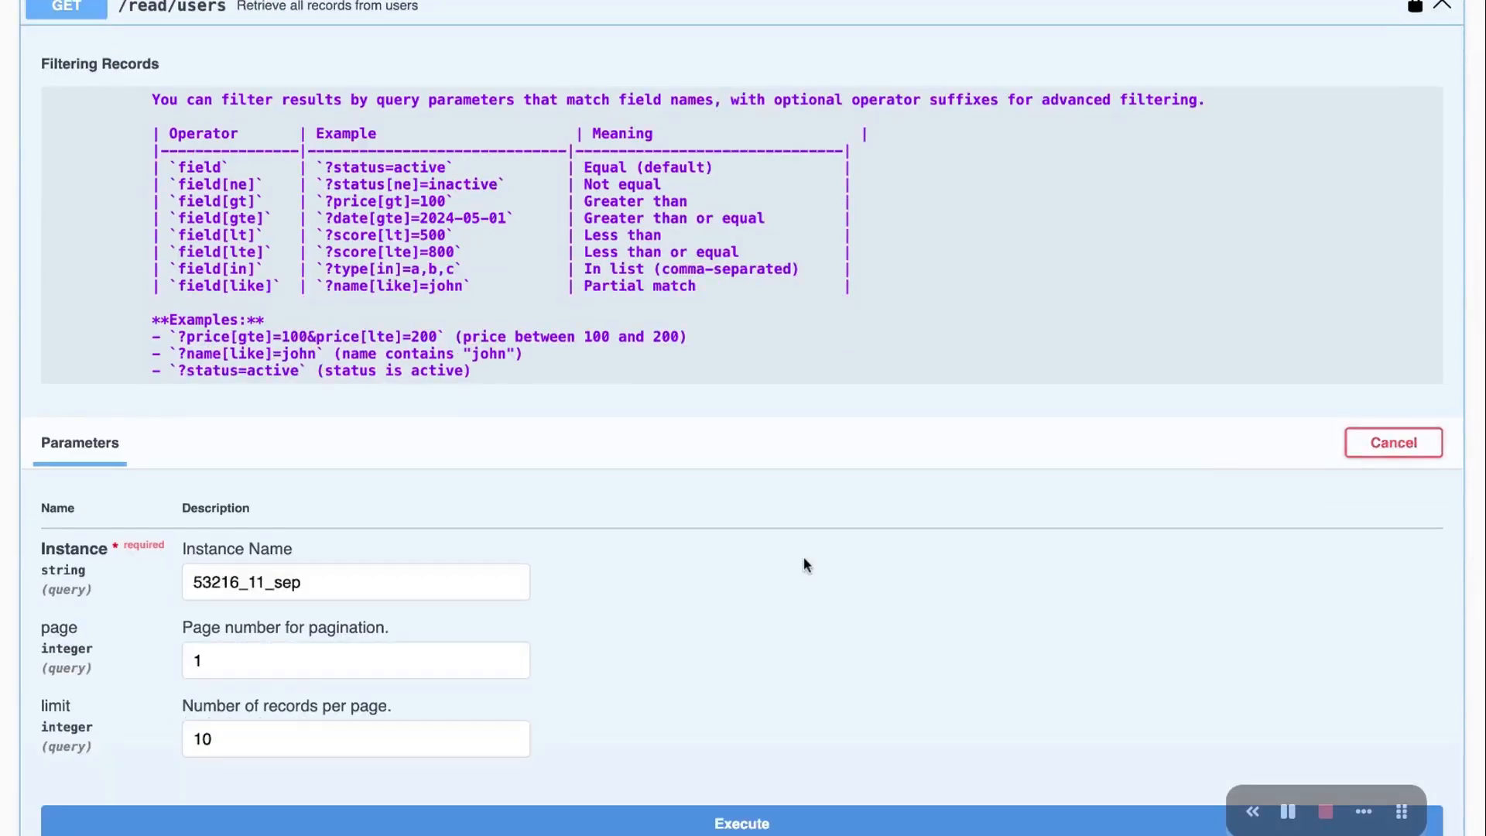
pyautogui.scroll(-3, 875, 515)
pyautogui.click(759, 591)
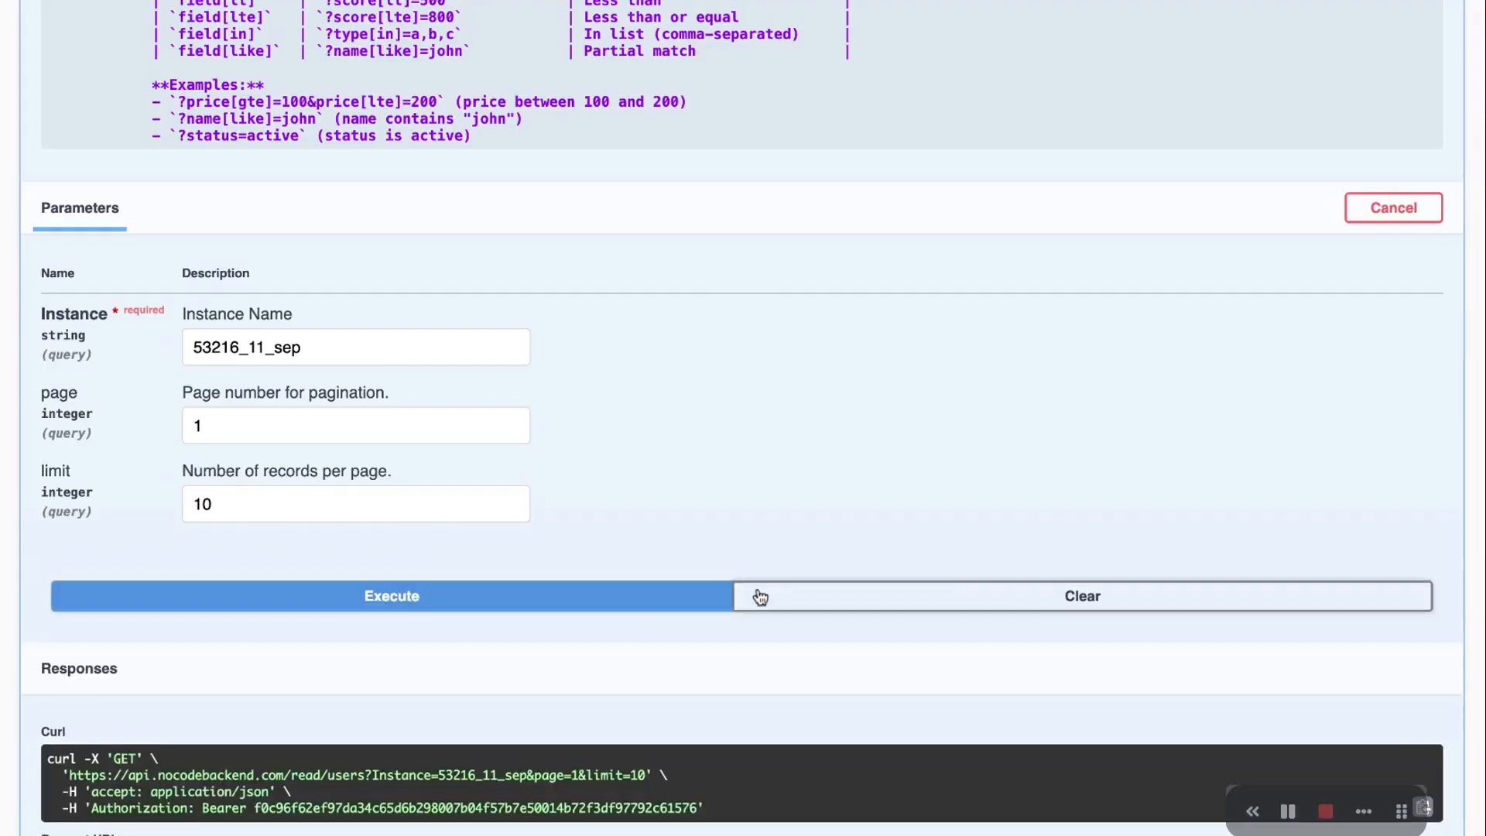
pyautogui.scroll(-7, 759, 596)
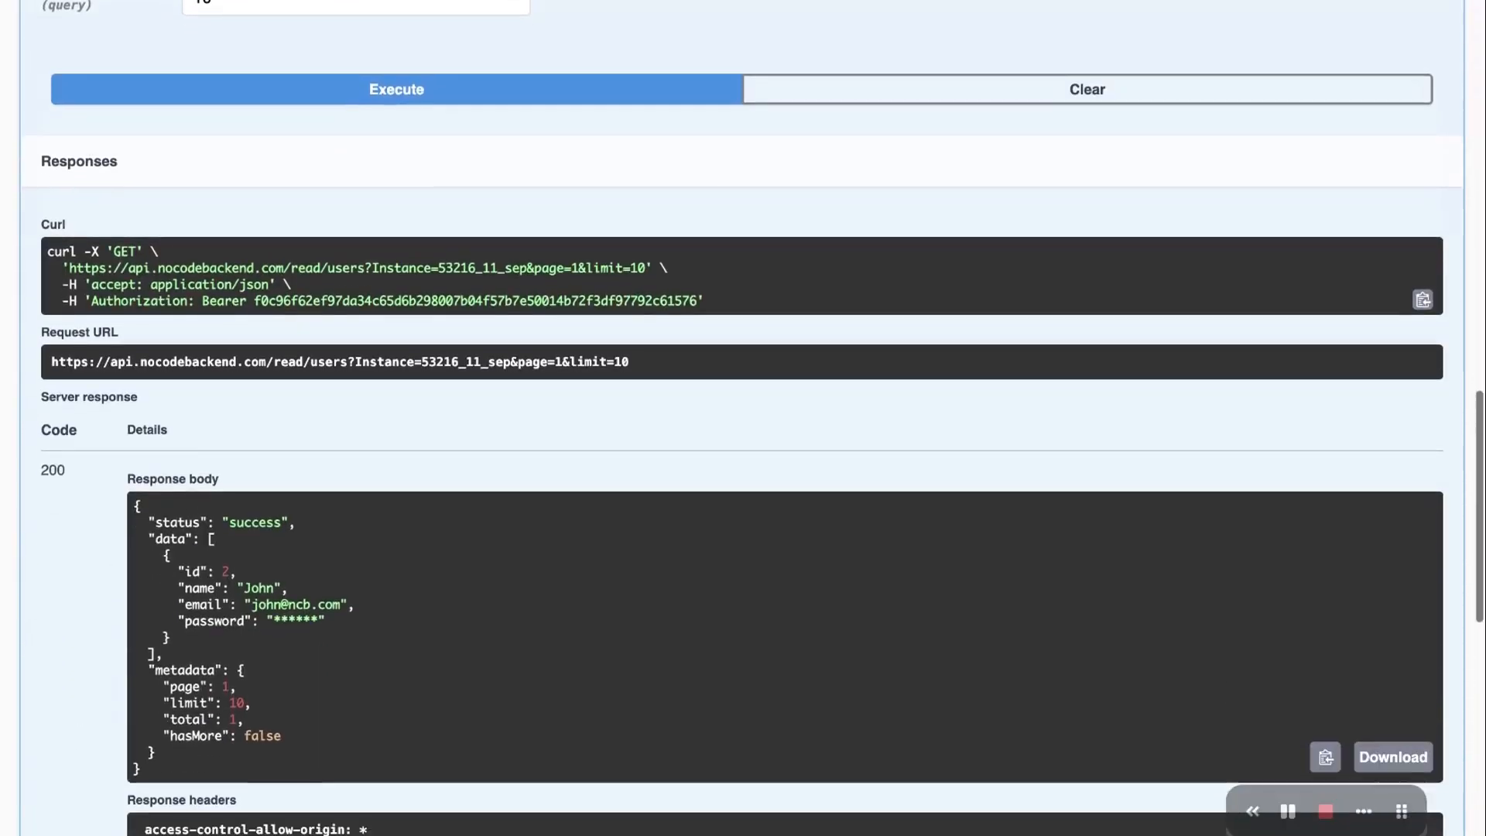
pyautogui.scroll(-1, 178, 569)
# Check the 200 response's single user with its masked password, then collapse /read/users
pyautogui.moveTo(179, 569); pyautogui.dragTo(345, 570)
pyautogui.click(345, 570)
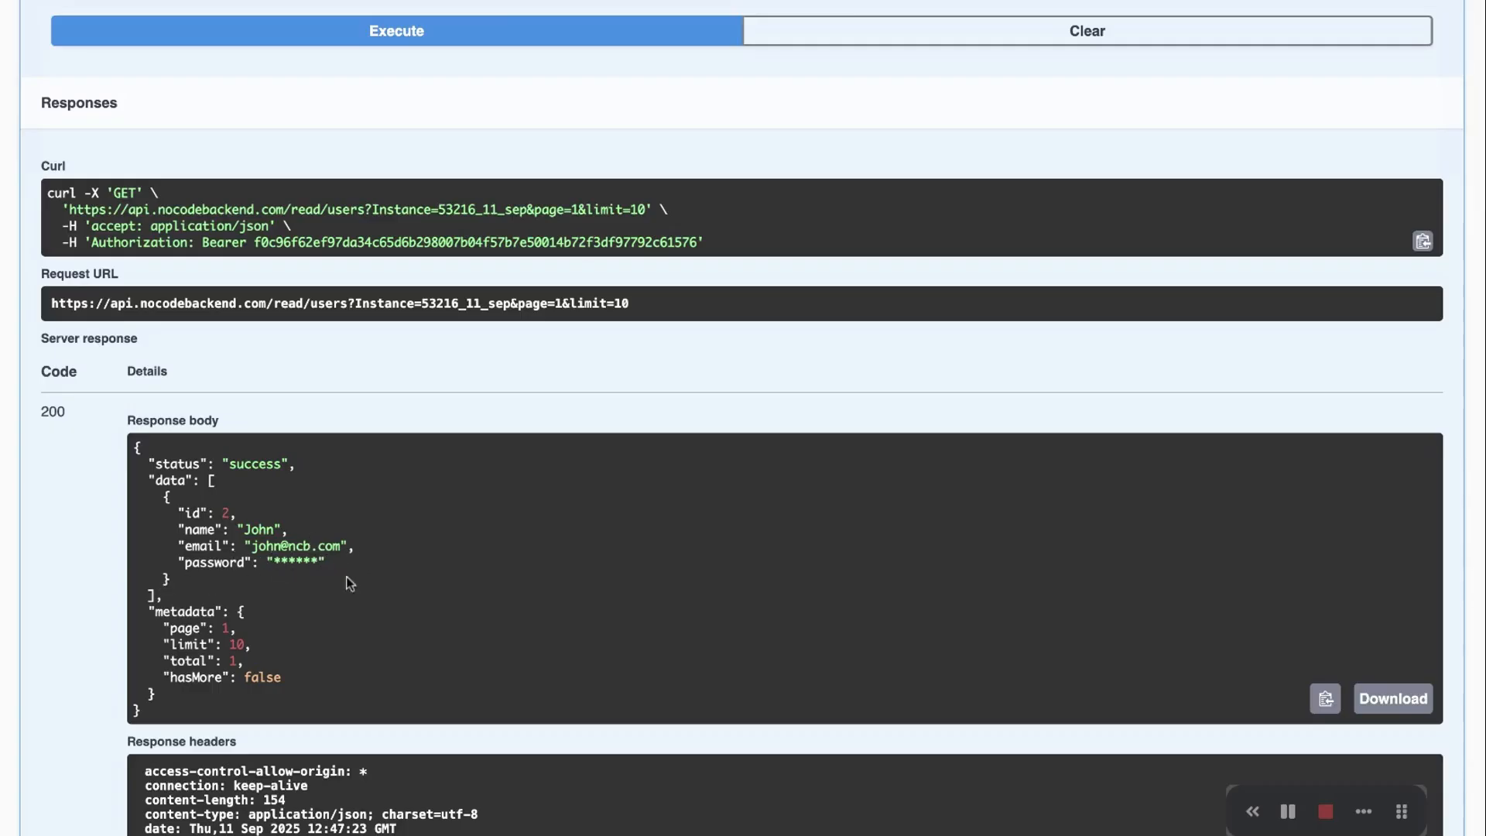
pyautogui.scroll(5, 378, 586)
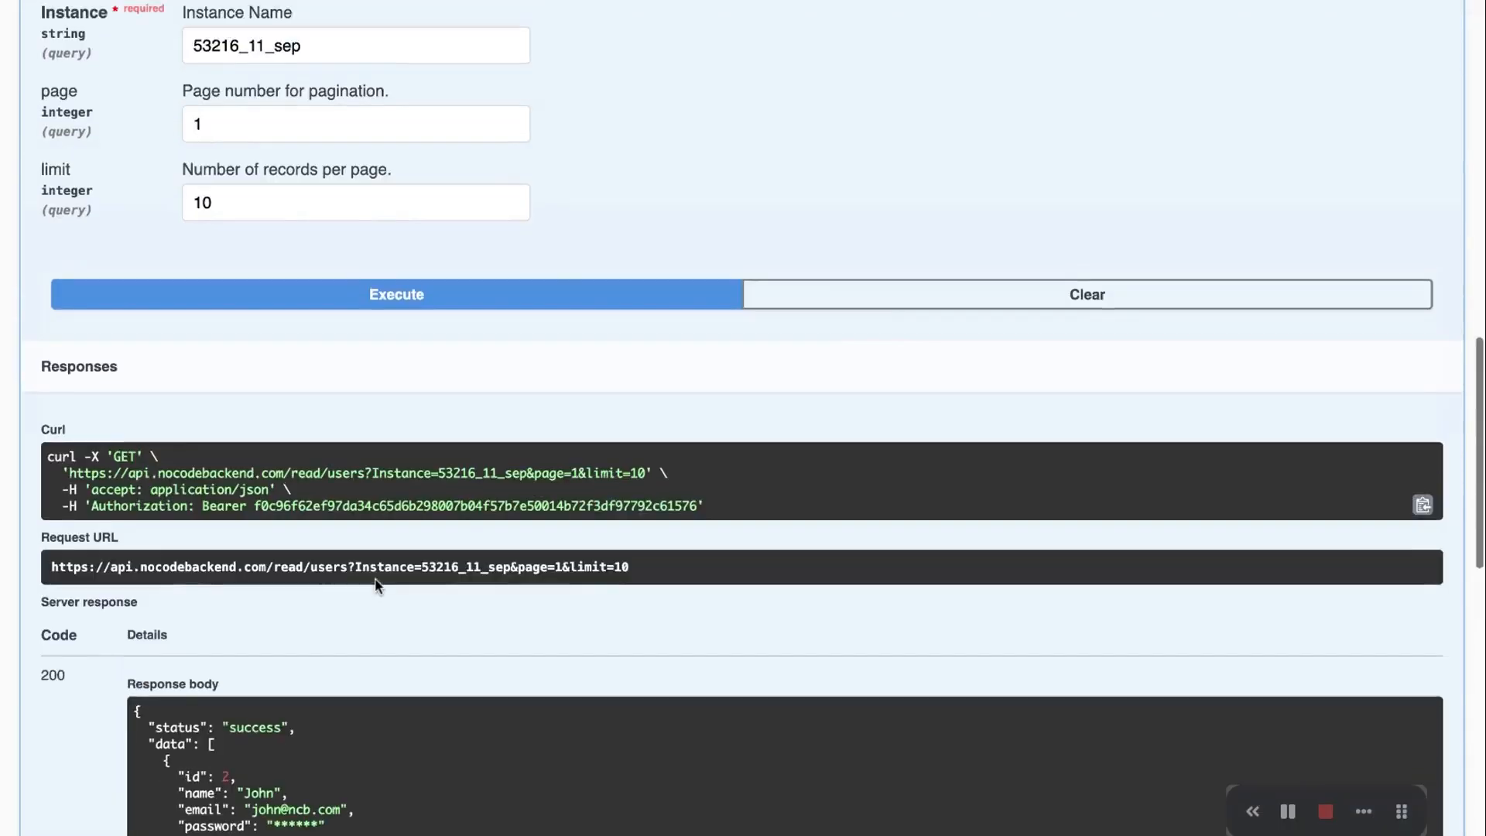
pyautogui.scroll(7, 652, 203)
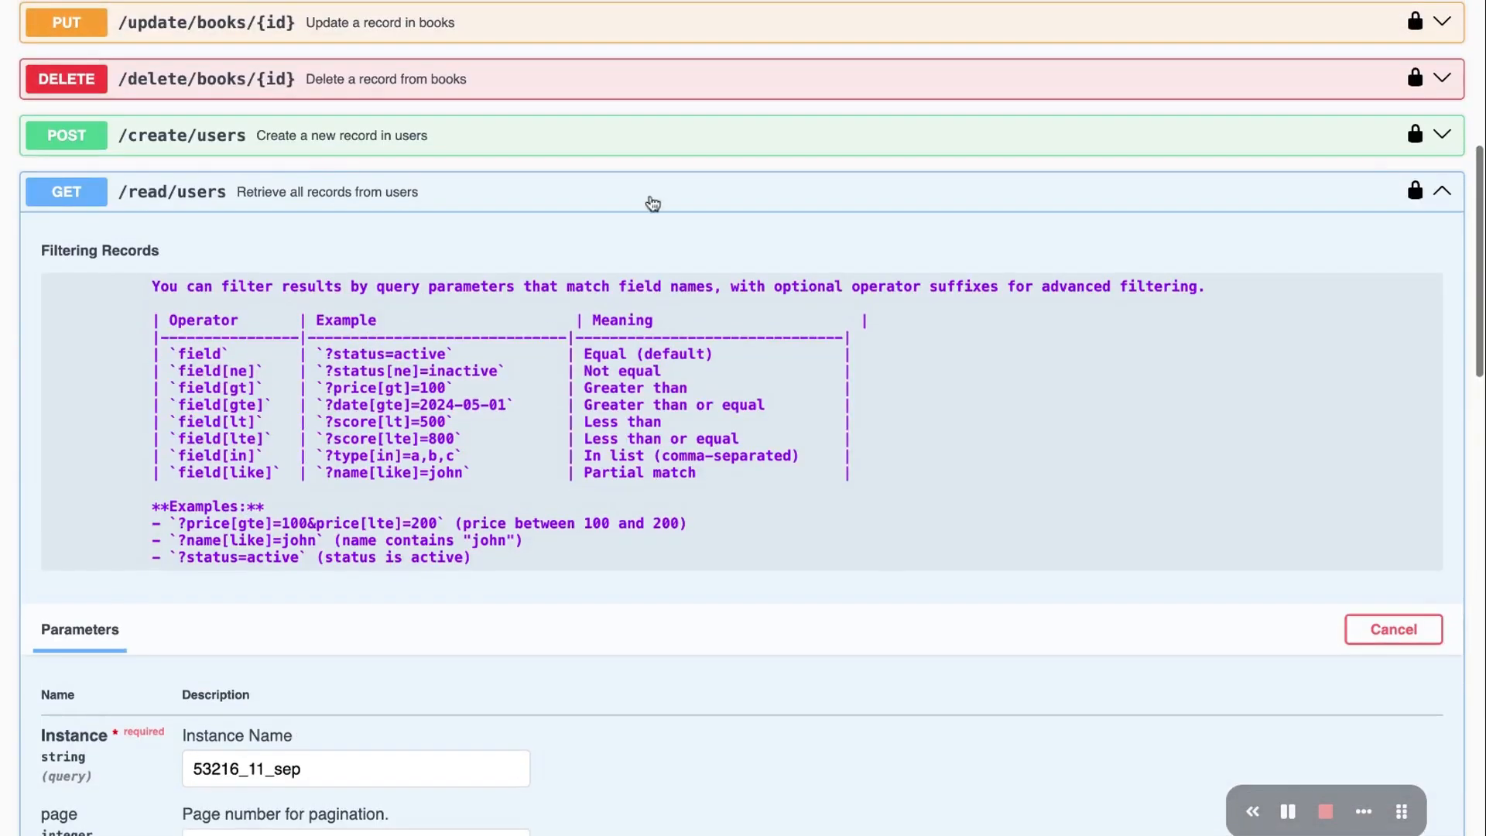
pyautogui.click(626, 199)
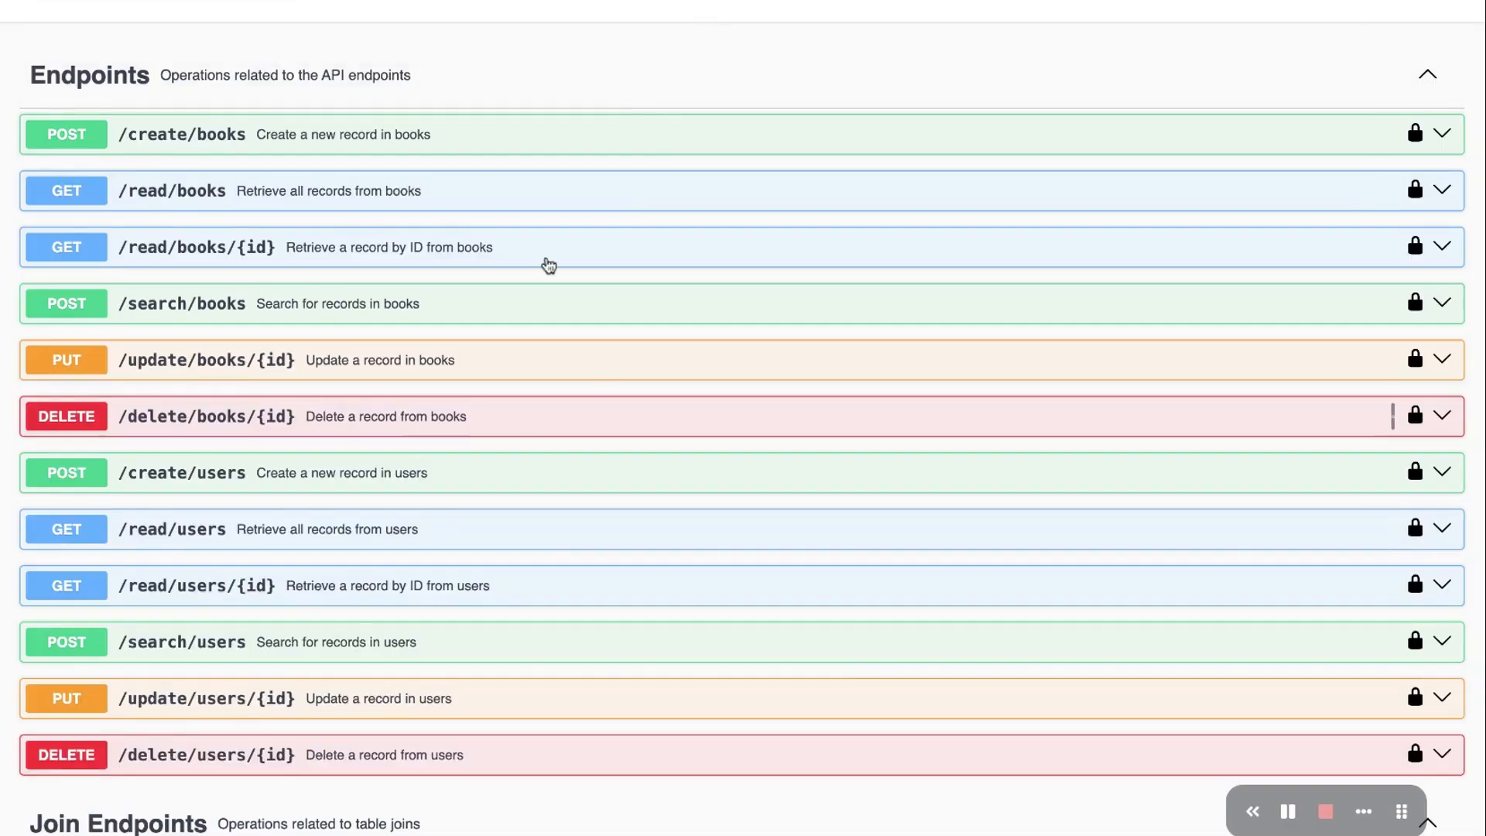
# Scroll through the Swagger endpoint list for the 53216_11_sep database
pyautogui.scroll(3, 554, 256)
pyautogui.scroll(2, 565, 243)
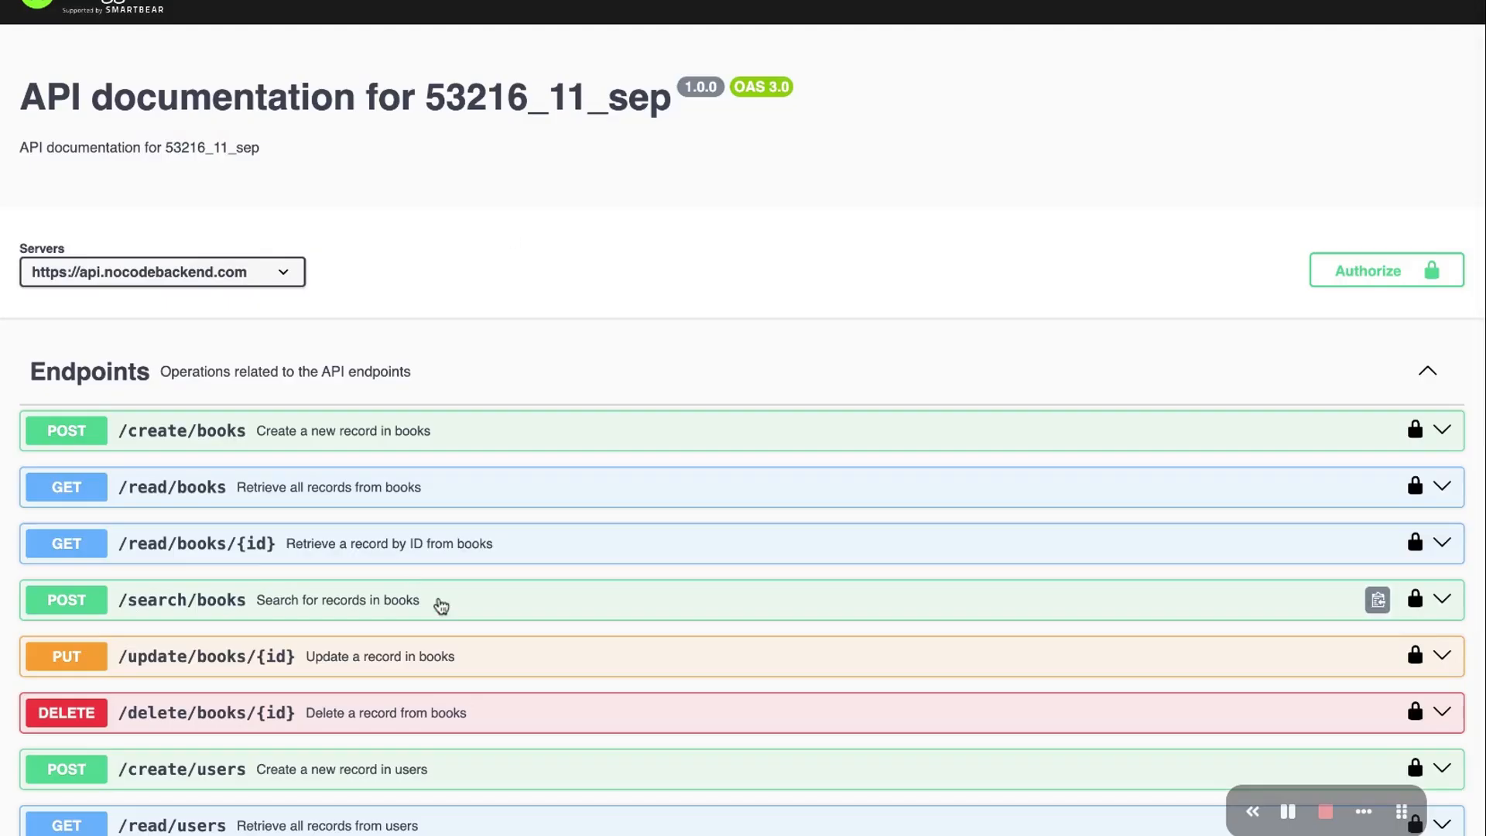
pyautogui.scroll(-5, 441, 607)
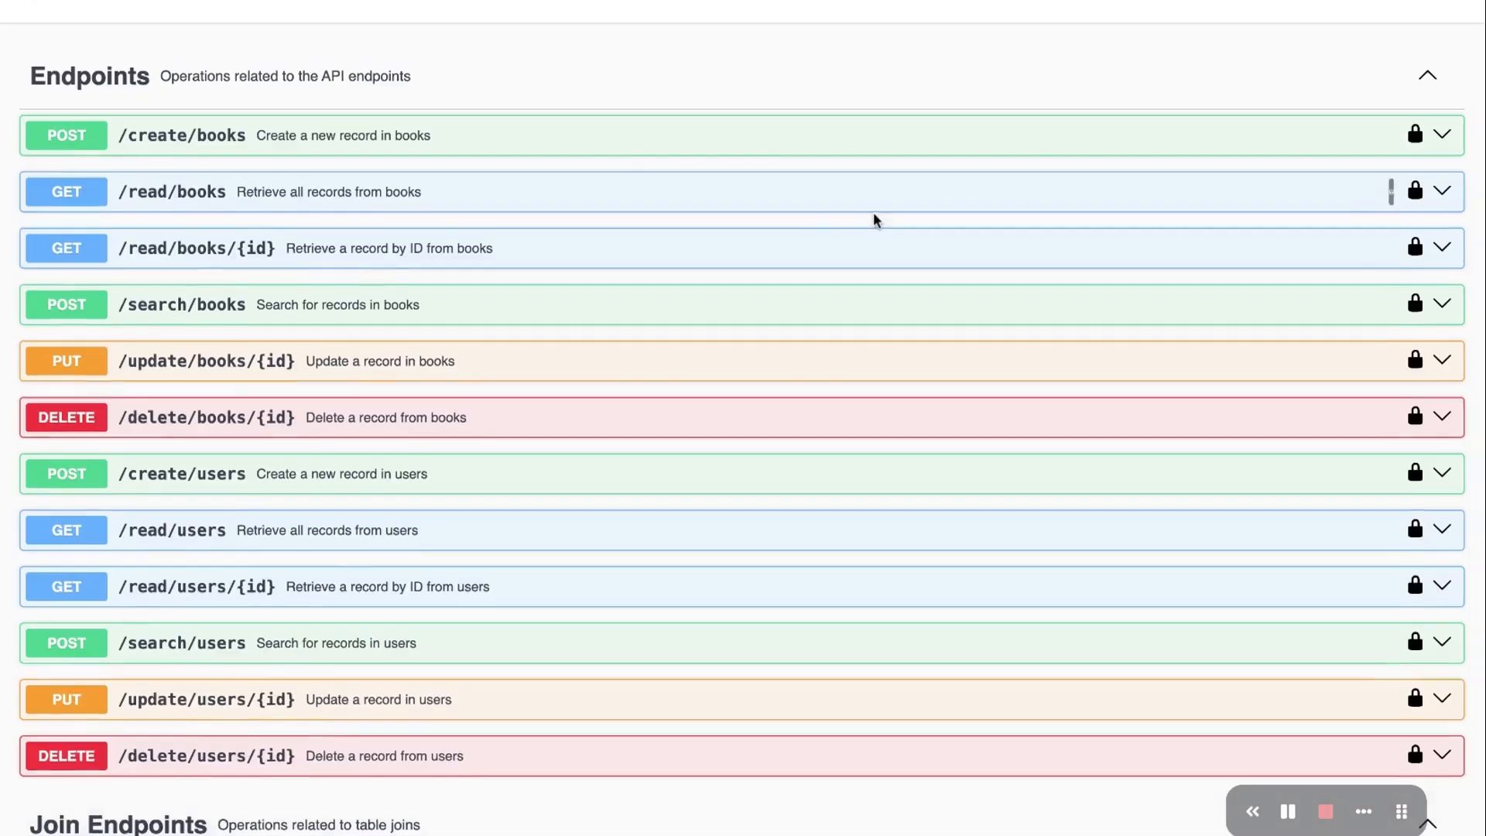
pyautogui.scroll(5, 874, 215)
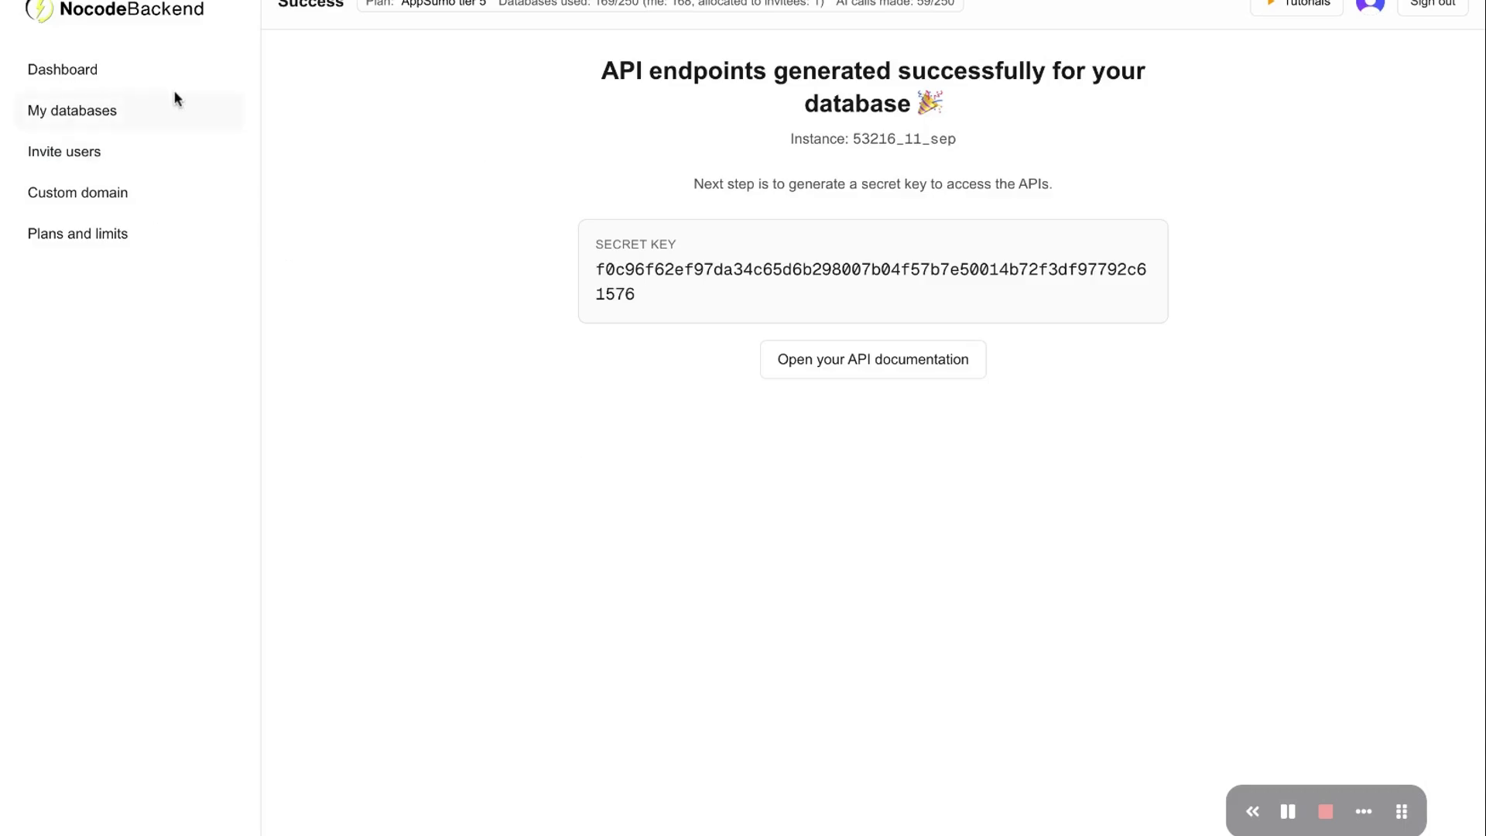
# From My databases, edit the 11_sep database's schema and start a Create join view
pyautogui.click(108, 120)
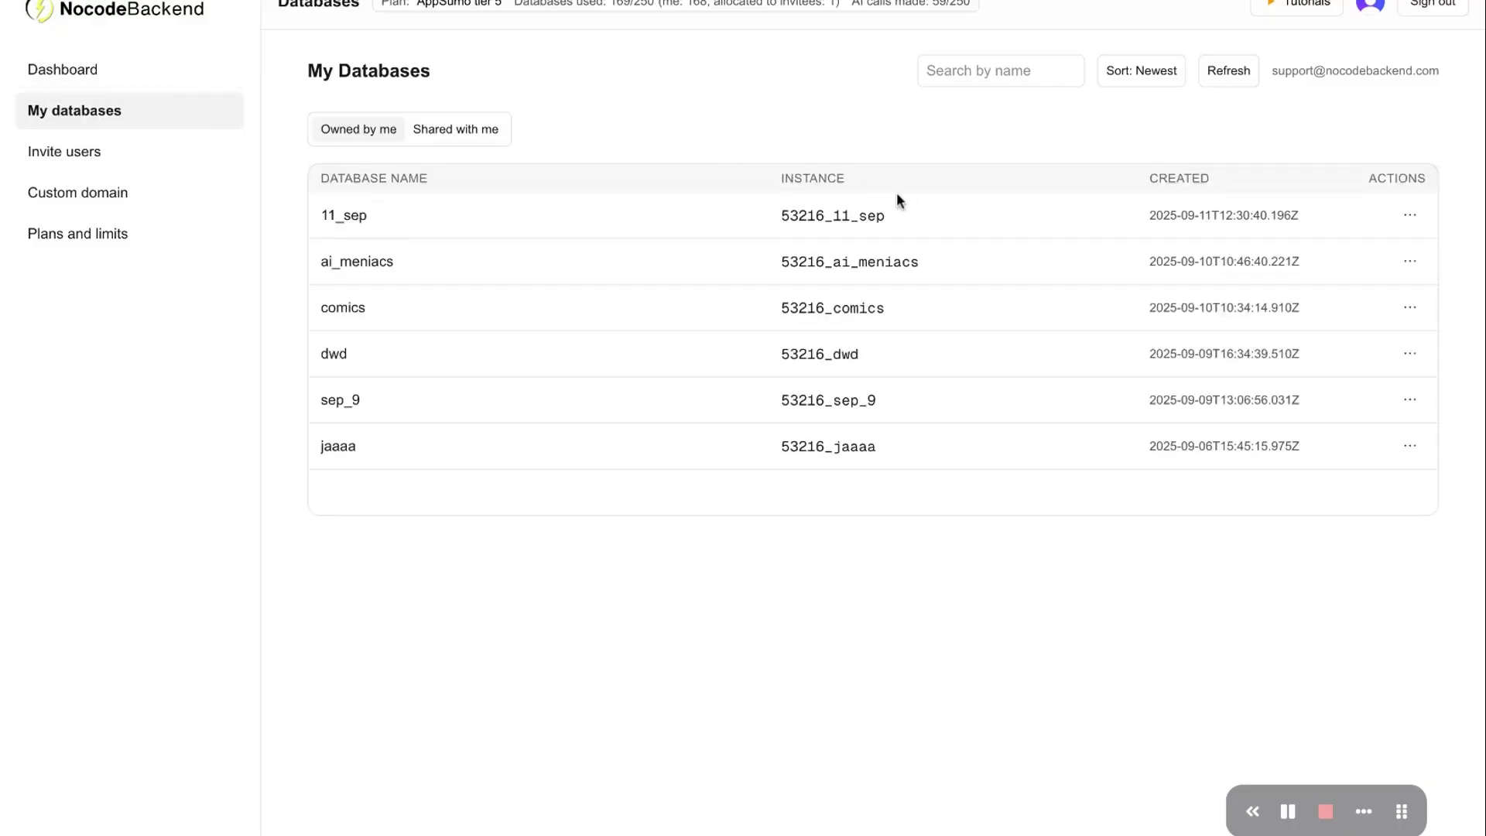
pyautogui.click(1410, 216)
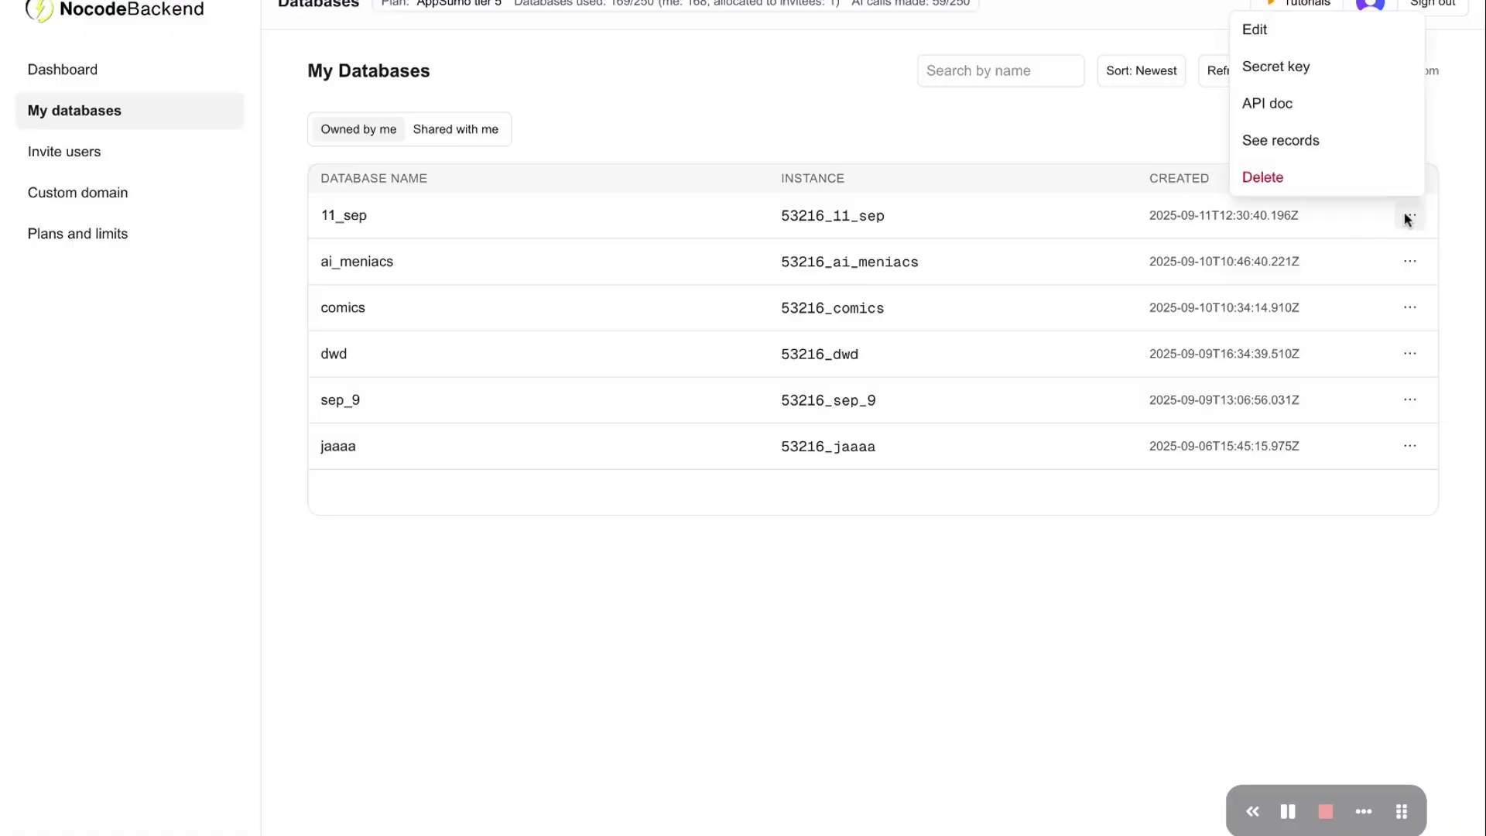
pyautogui.click(1265, 29)
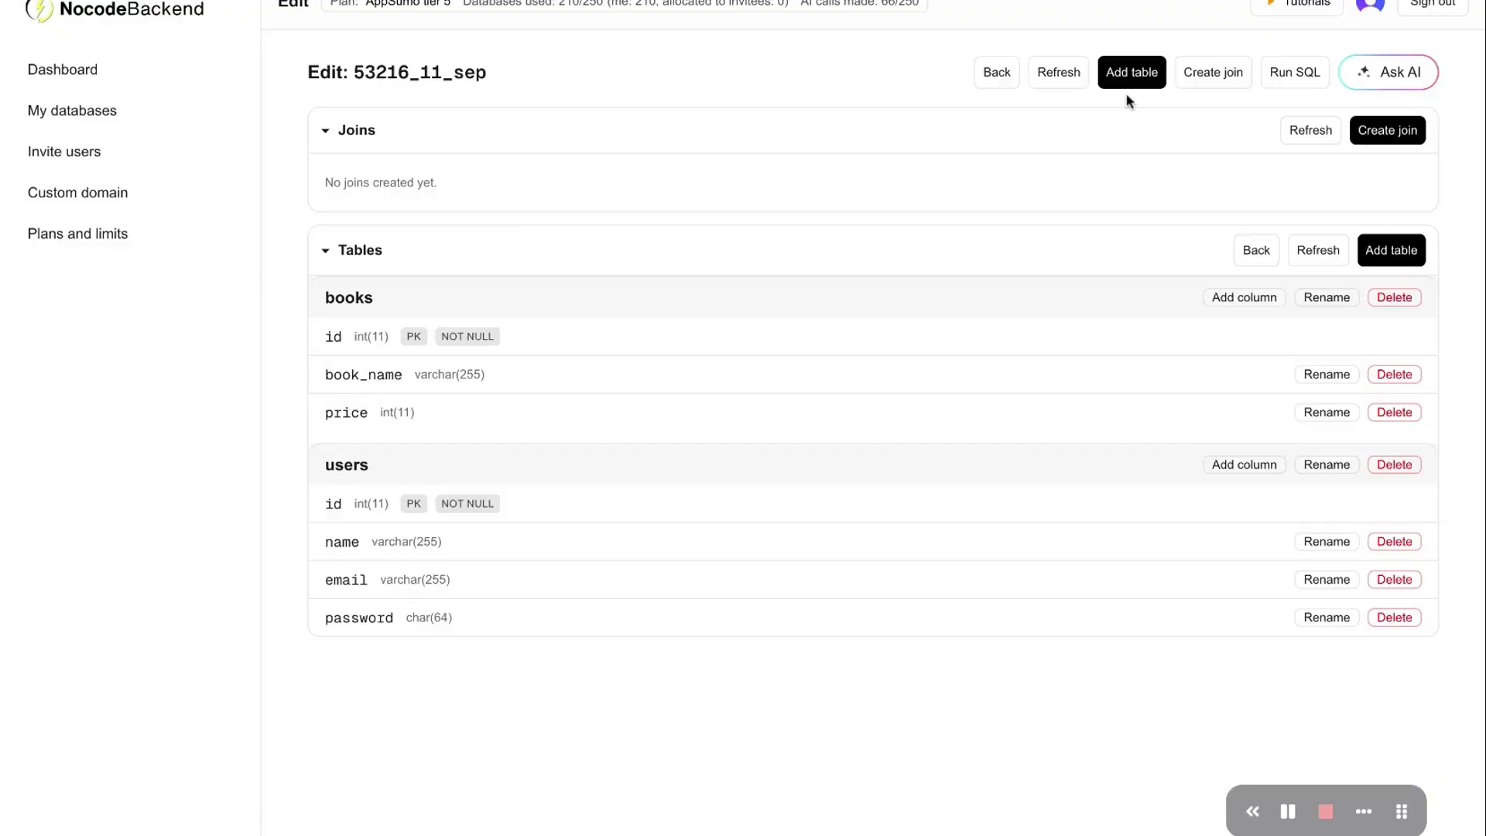
pyautogui.click(1226, 75)
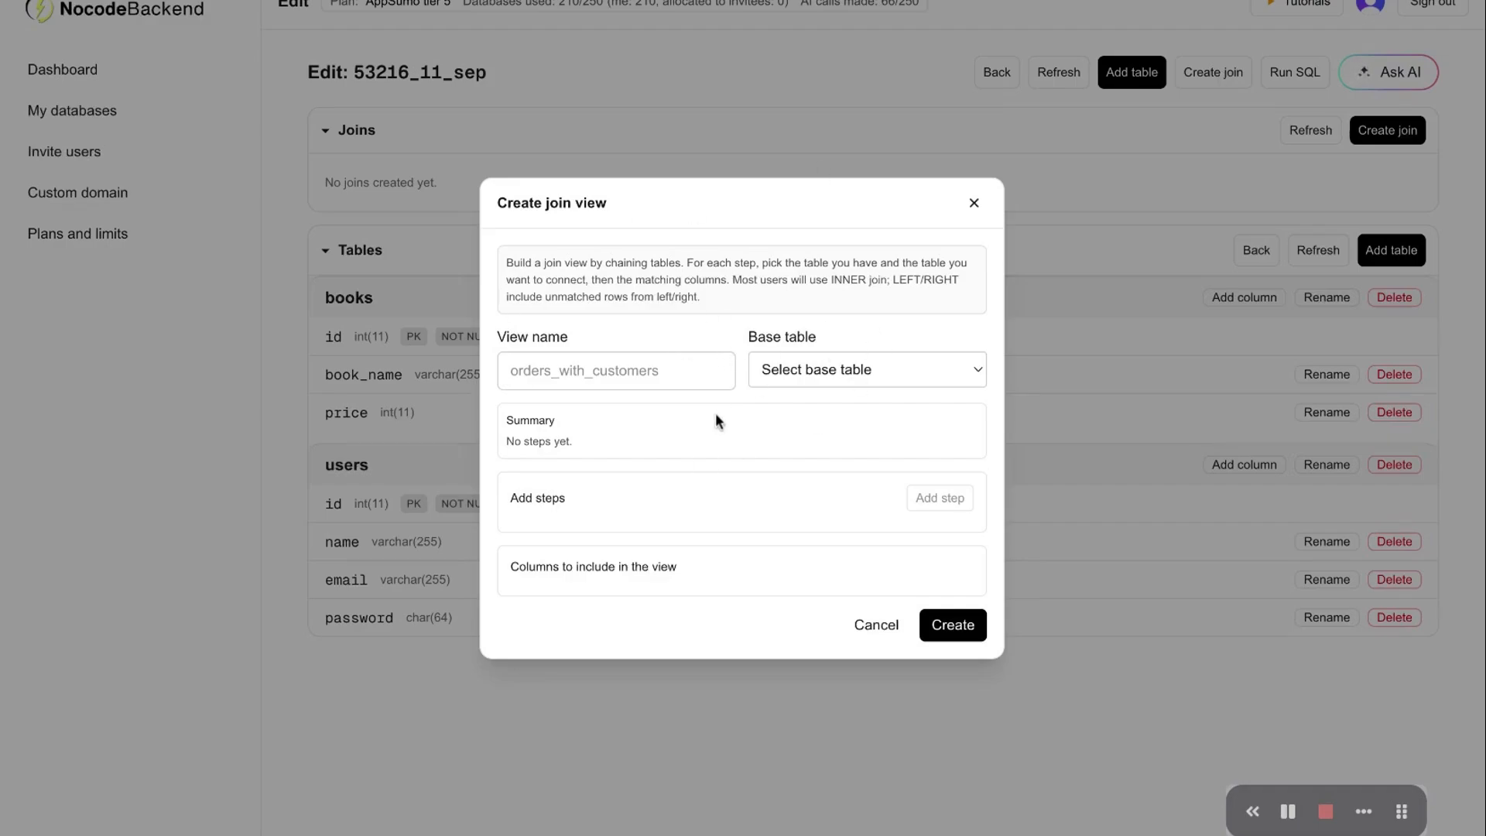
# Close Create join, close Run SQL without running anything, and bring up Ask AI
pyautogui.click(974, 204)
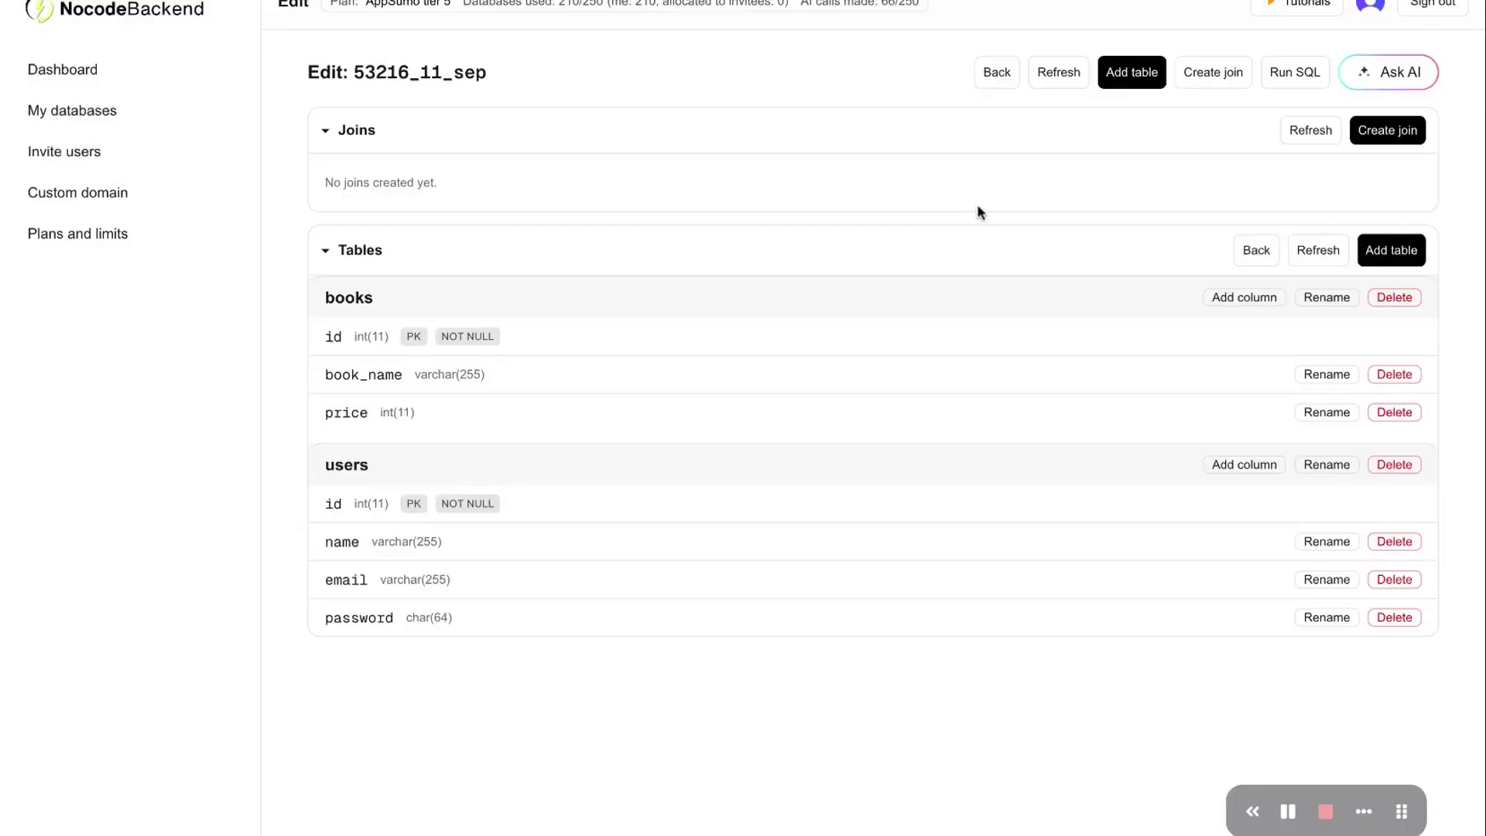
pyautogui.click(1290, 75)
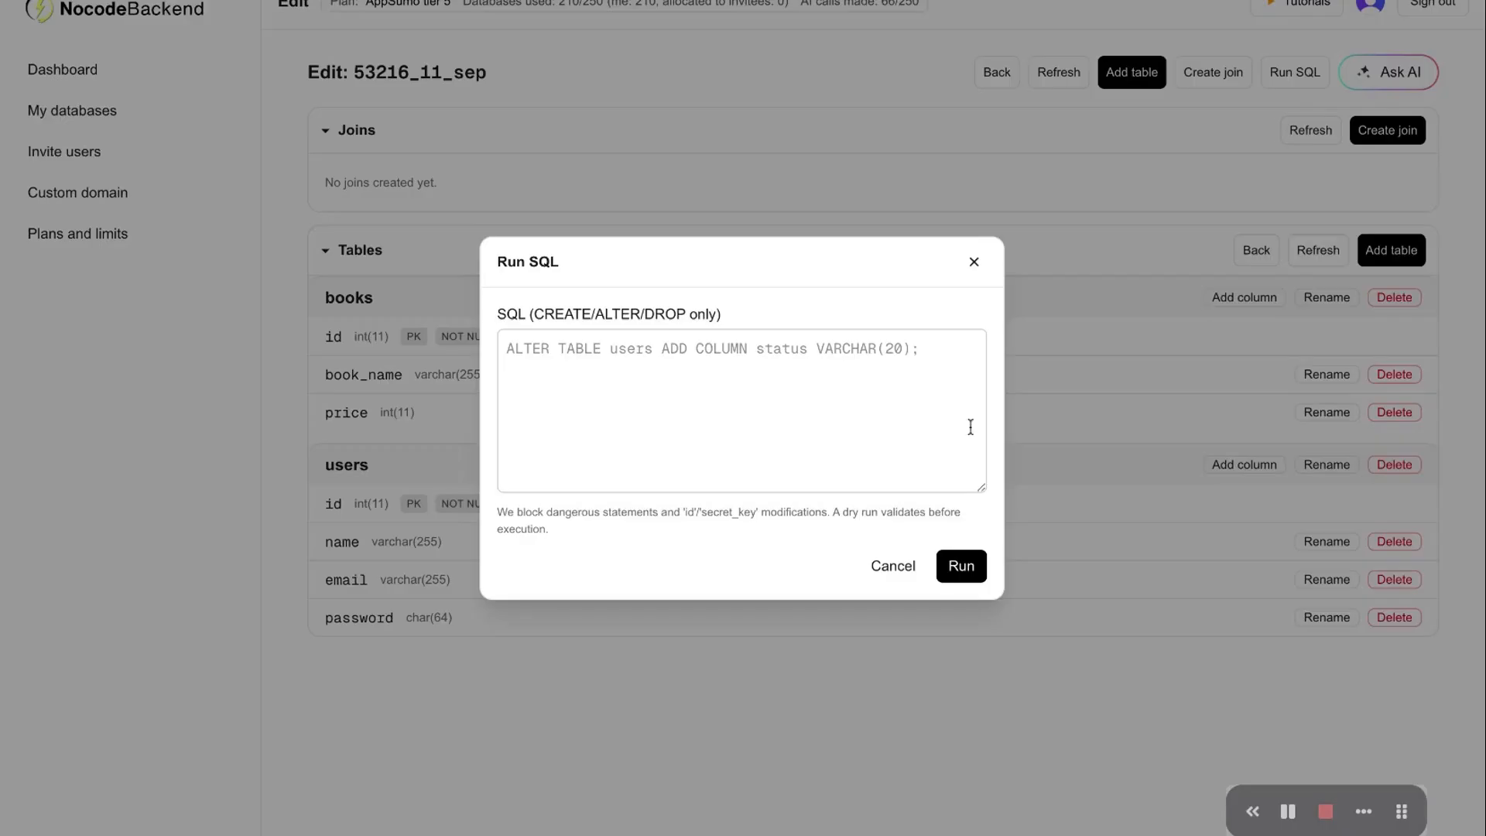
pyautogui.click(975, 263)
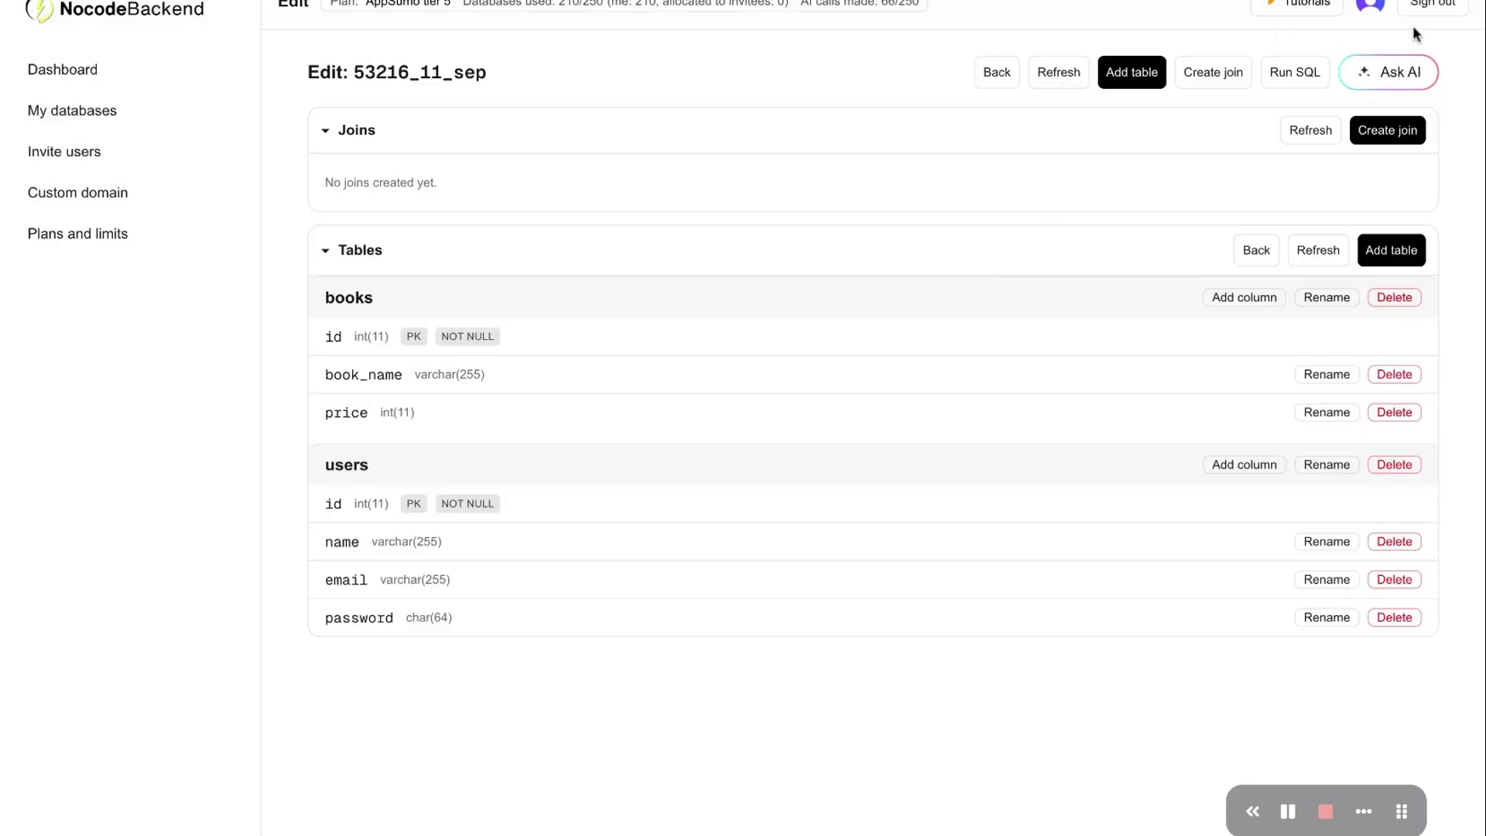
pyautogui.click(1395, 80)
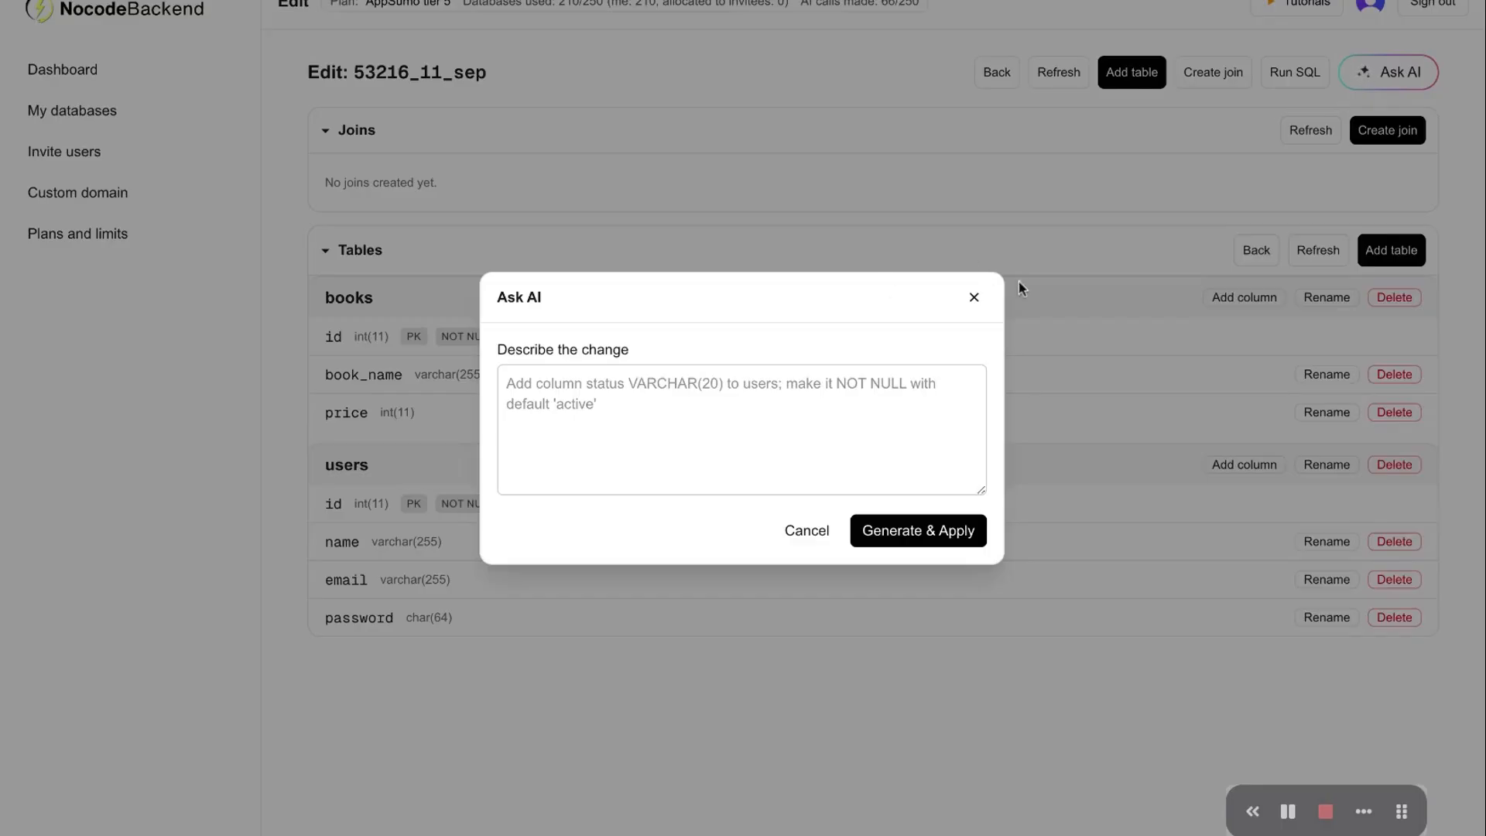
# Paste a books–users join request (id, book name, user name, email) into Ask AI and apply it
pyautogui.click(973, 298)
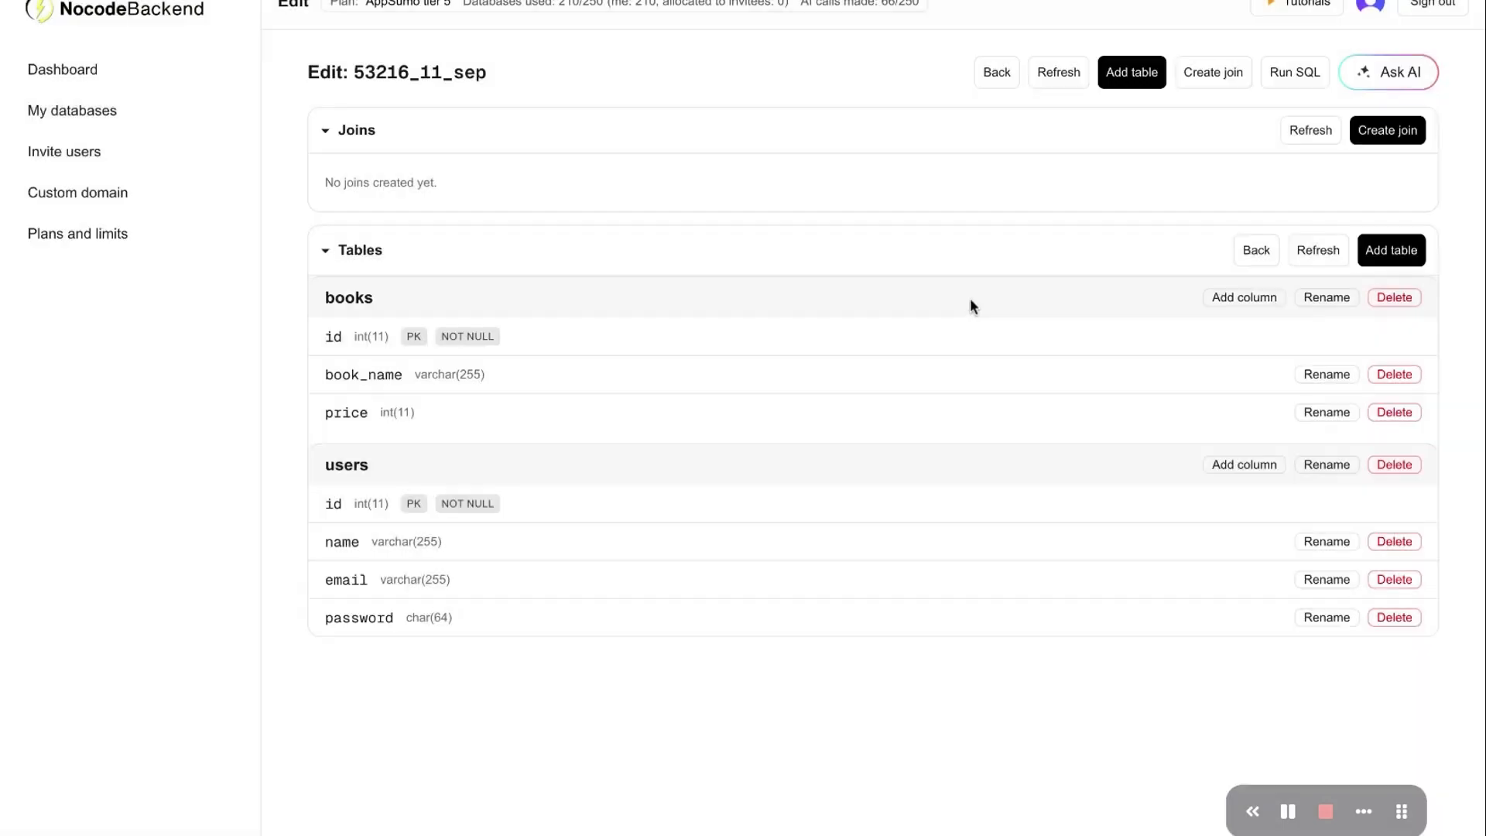
pyautogui.click(1413, 78)
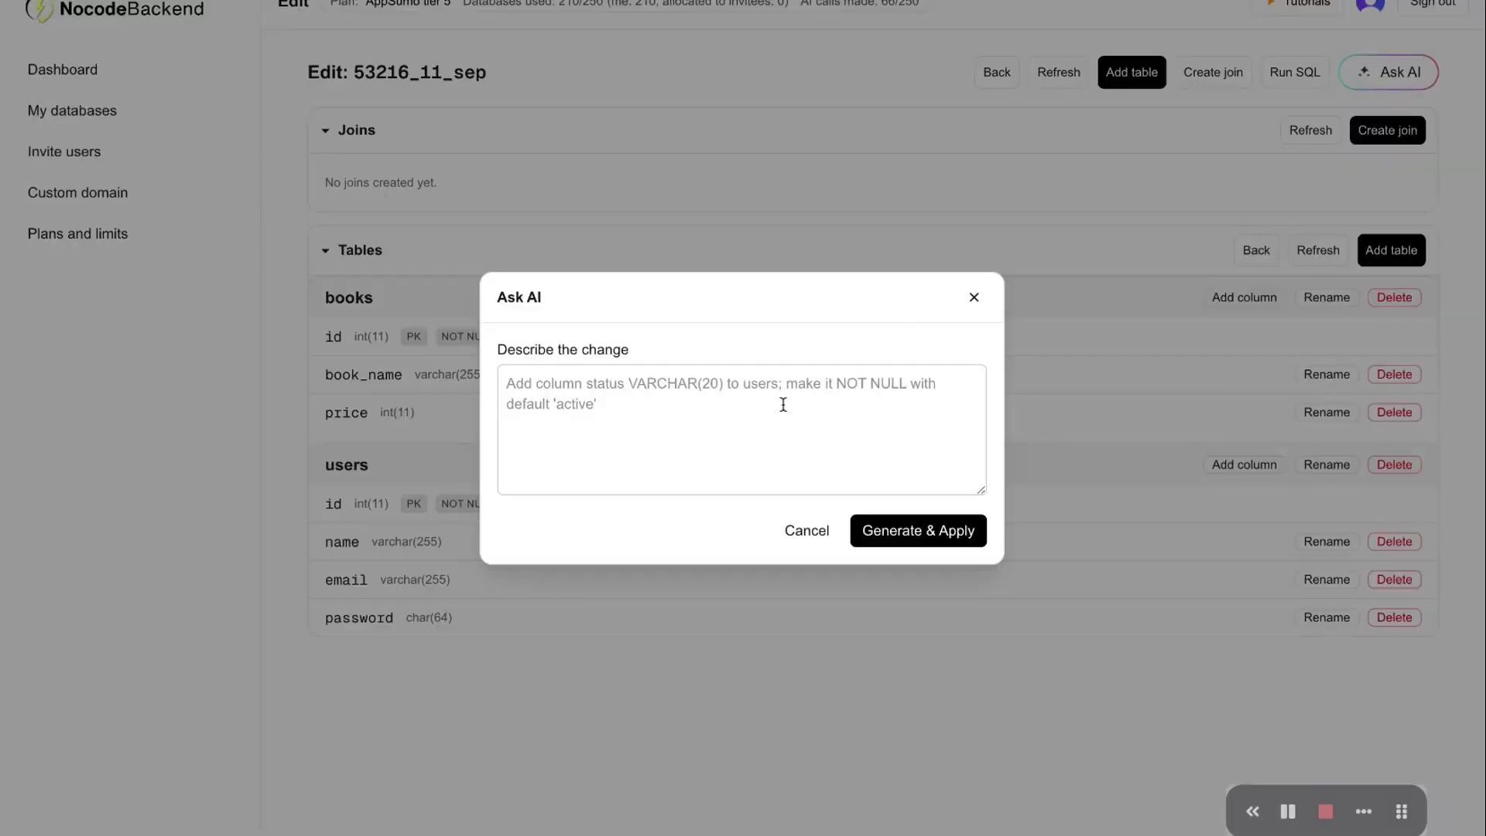
pyautogui.click(726, 395)
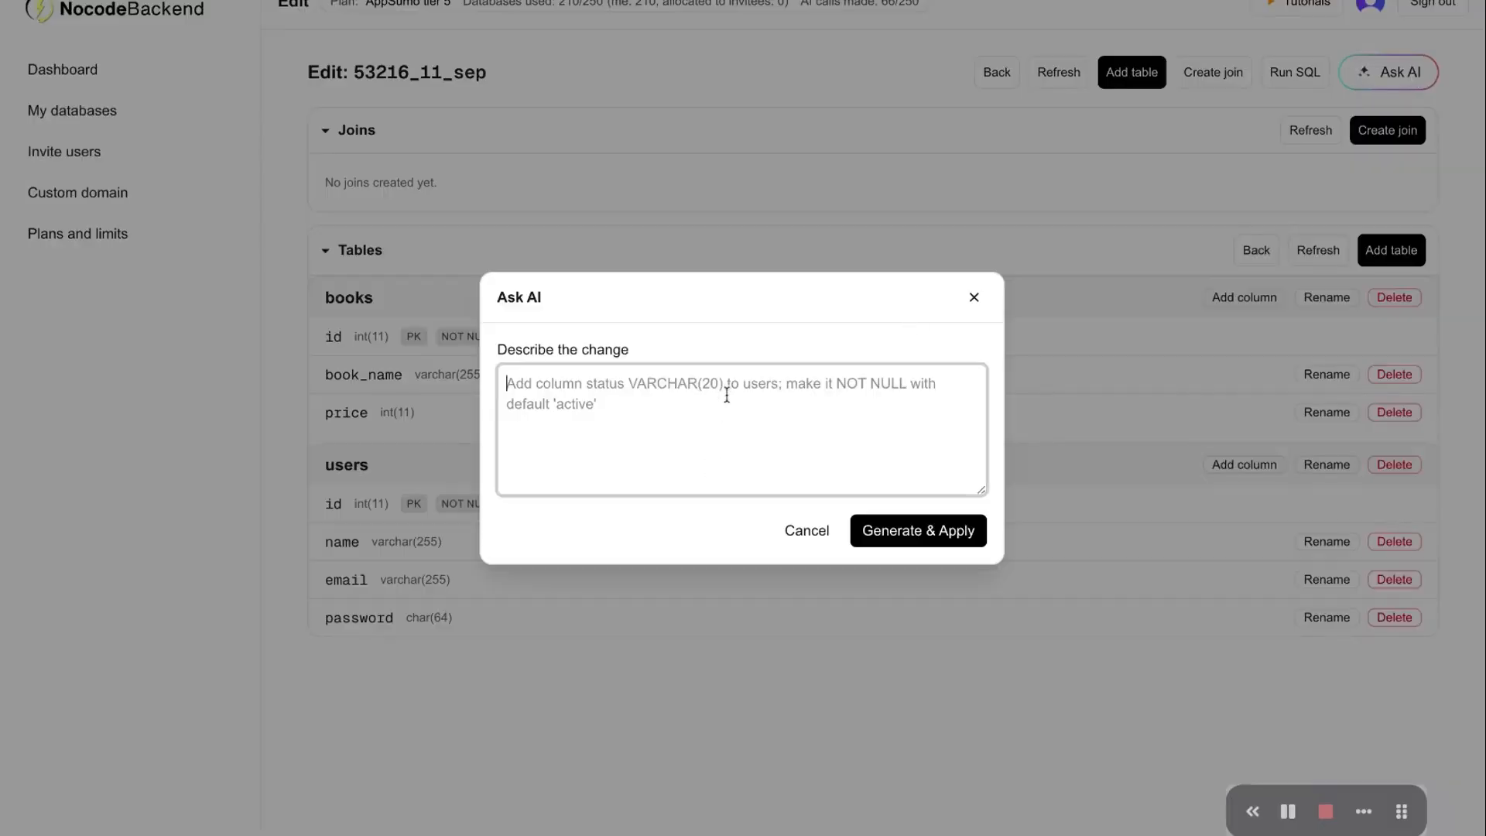
pyautogui.hotkey('ctrl', 'v')
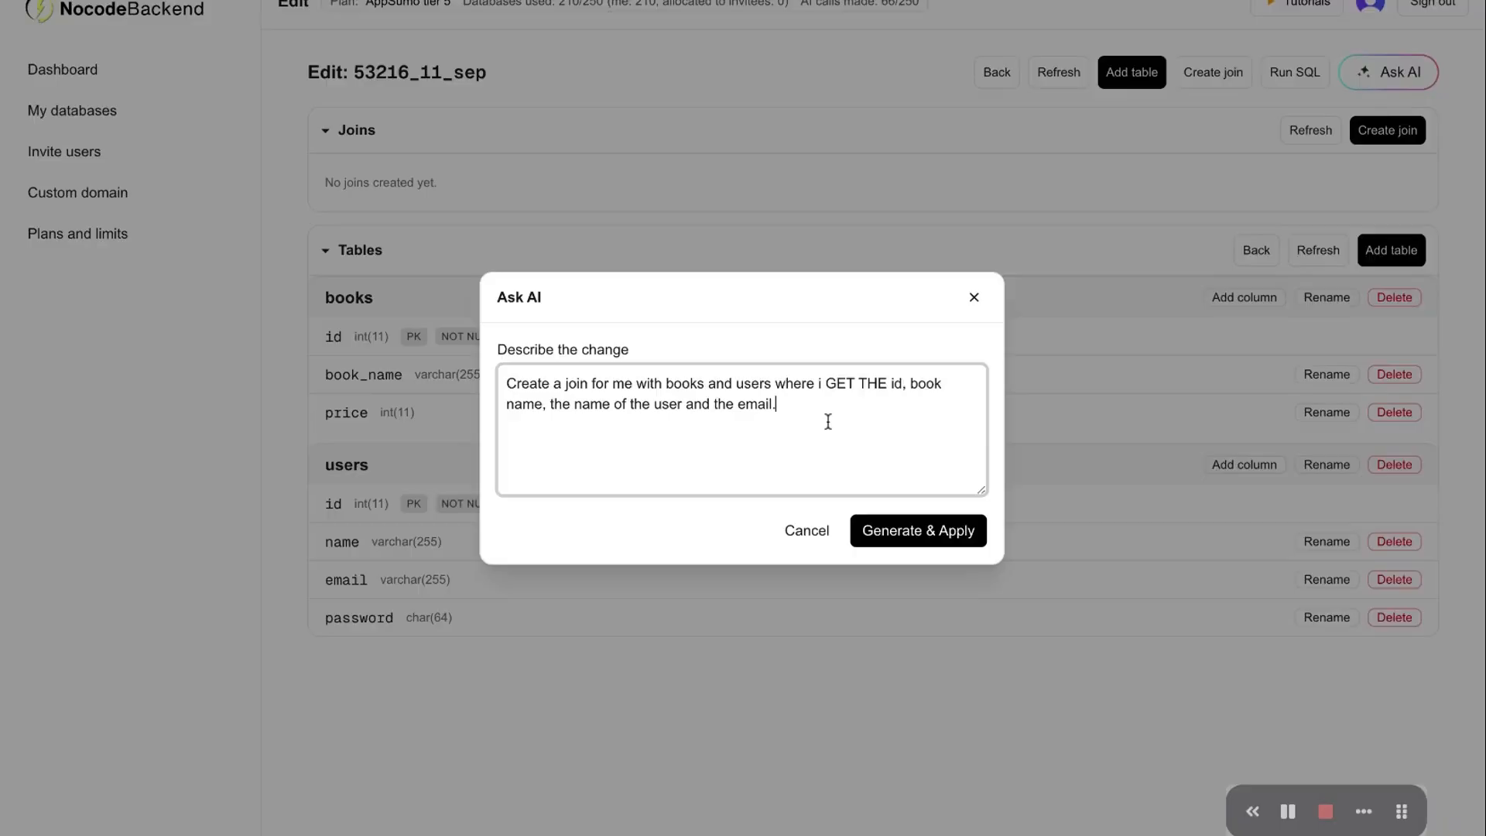
pyautogui.click(921, 531)
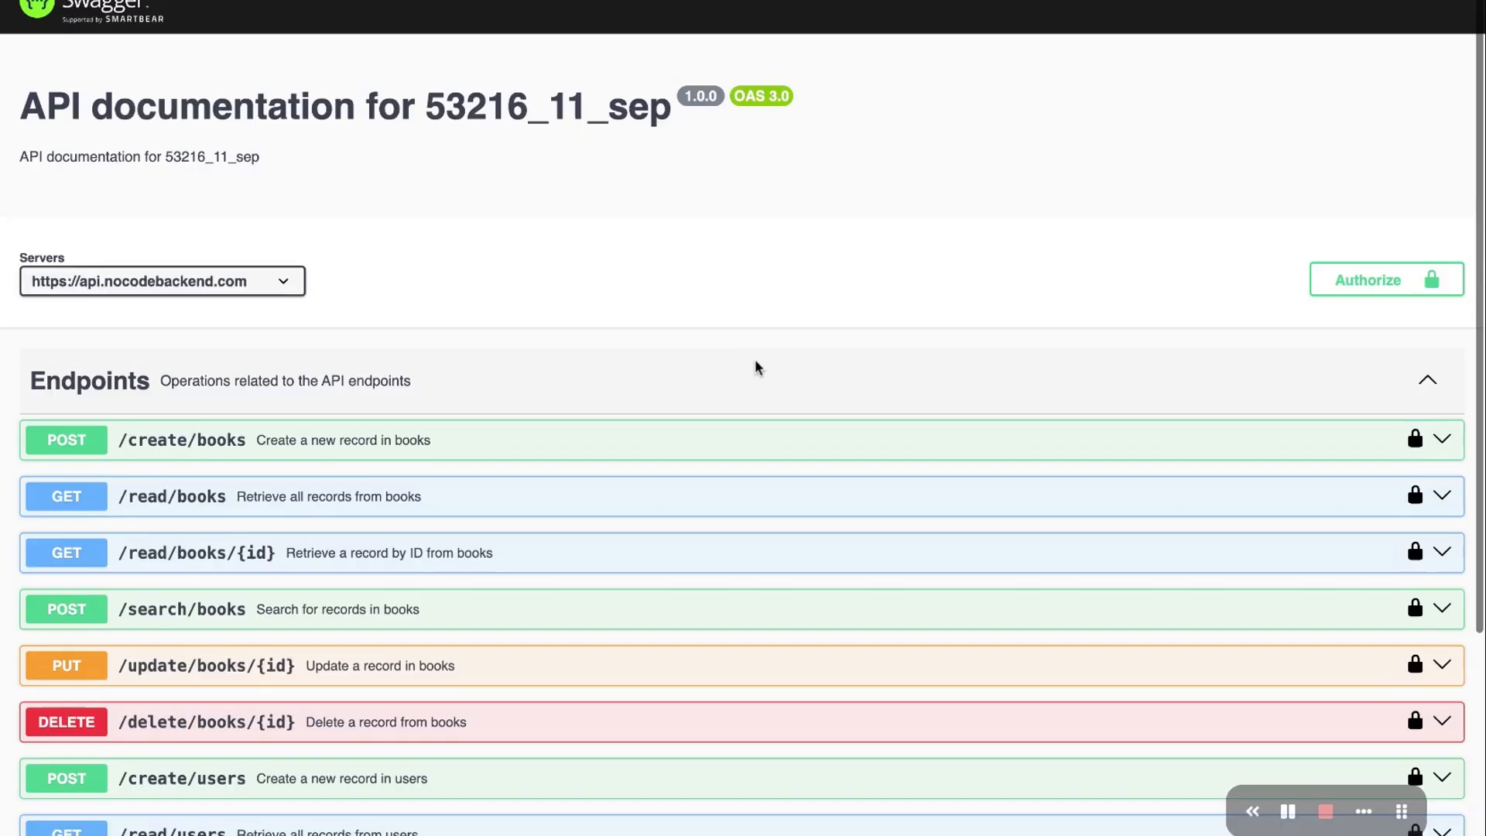
# Reload the Swagger docs and execute GET /read/join/books_users_join_view, which returns 400 Bad Request
pyautogui.scroll(-2, 754, 359)
pyautogui.scroll(3, 755, 359)
pyautogui.scroll(-6, 754, 359)
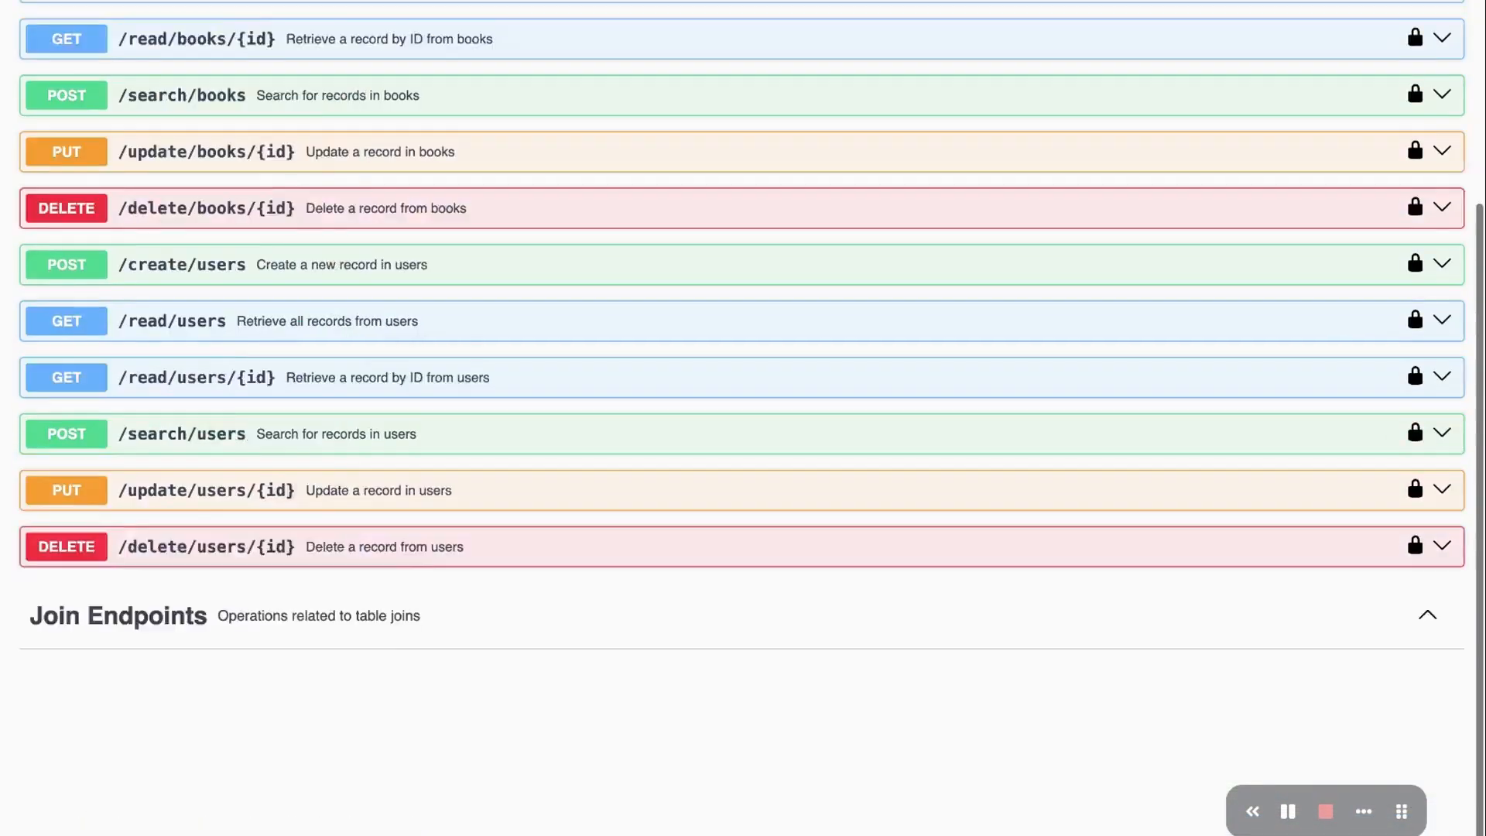
pyautogui.scroll(3, 755, 359)
pyautogui.scroll(4, 431, 498)
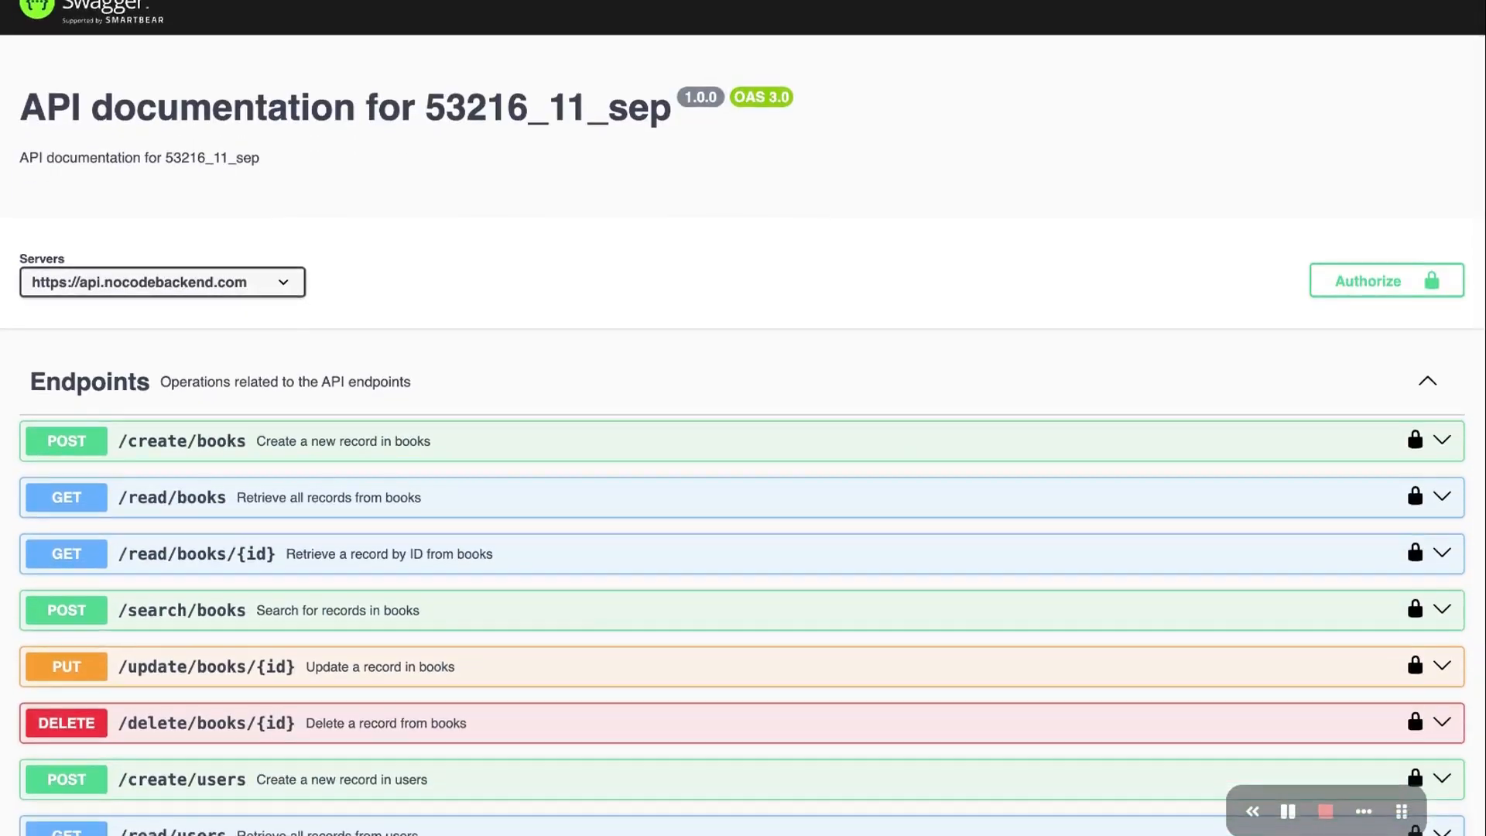
pyautogui.press('super+r')
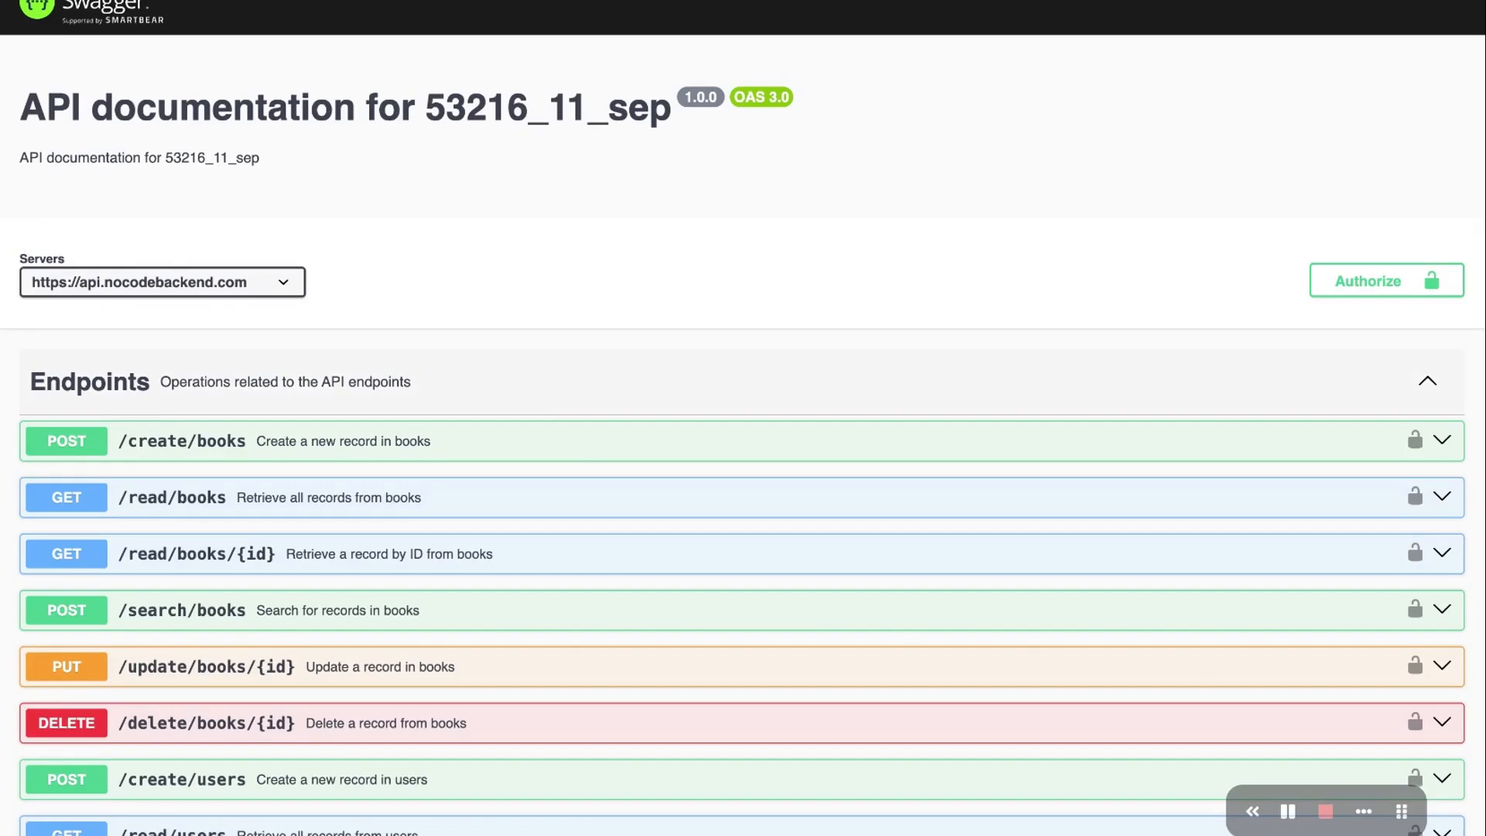
pyautogui.scroll(-5, 557, 399)
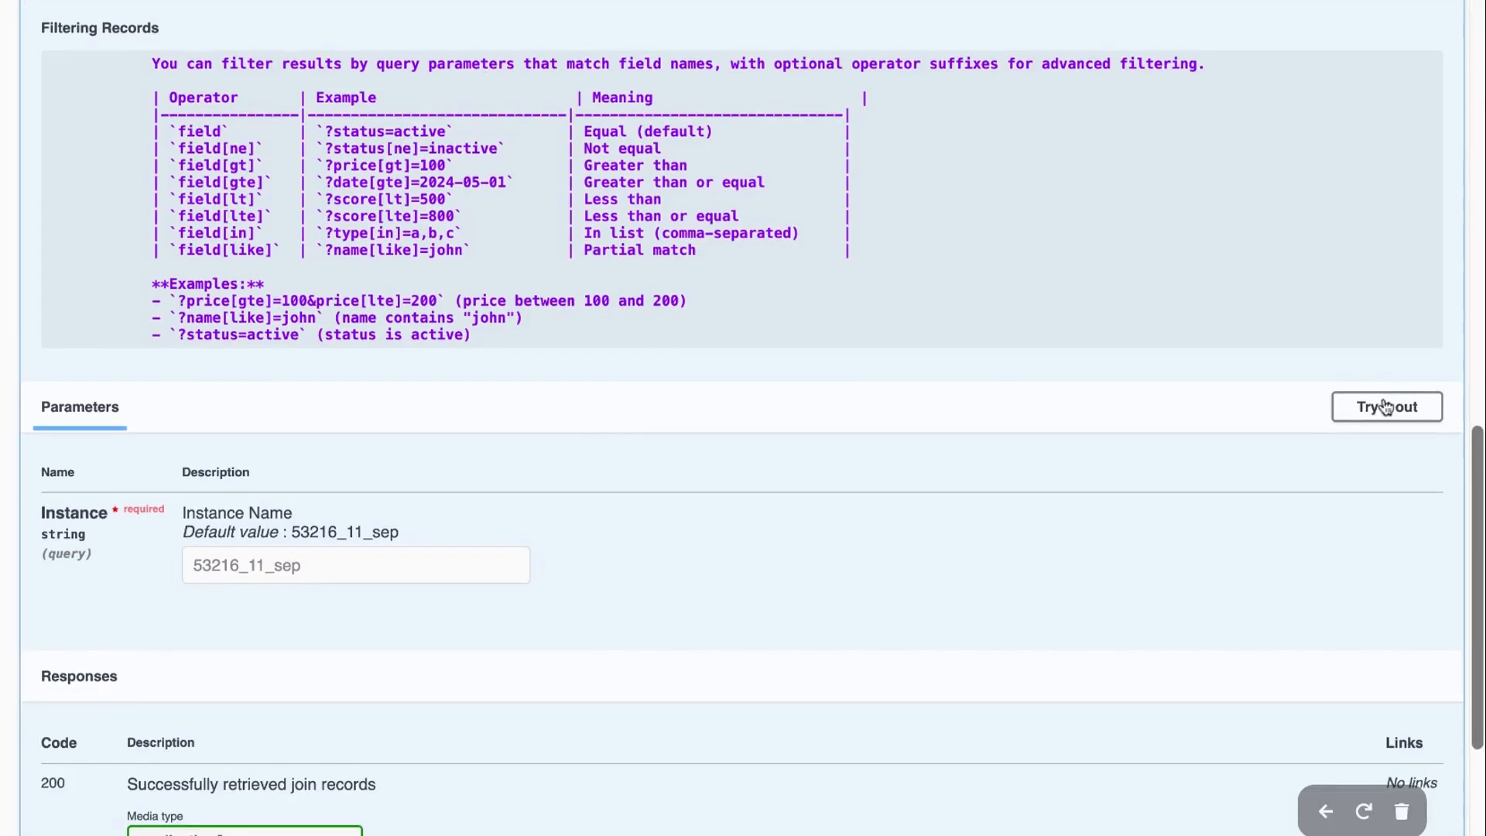
pyautogui.click(1387, 408)
pyautogui.scroll(-3, 803, 444)
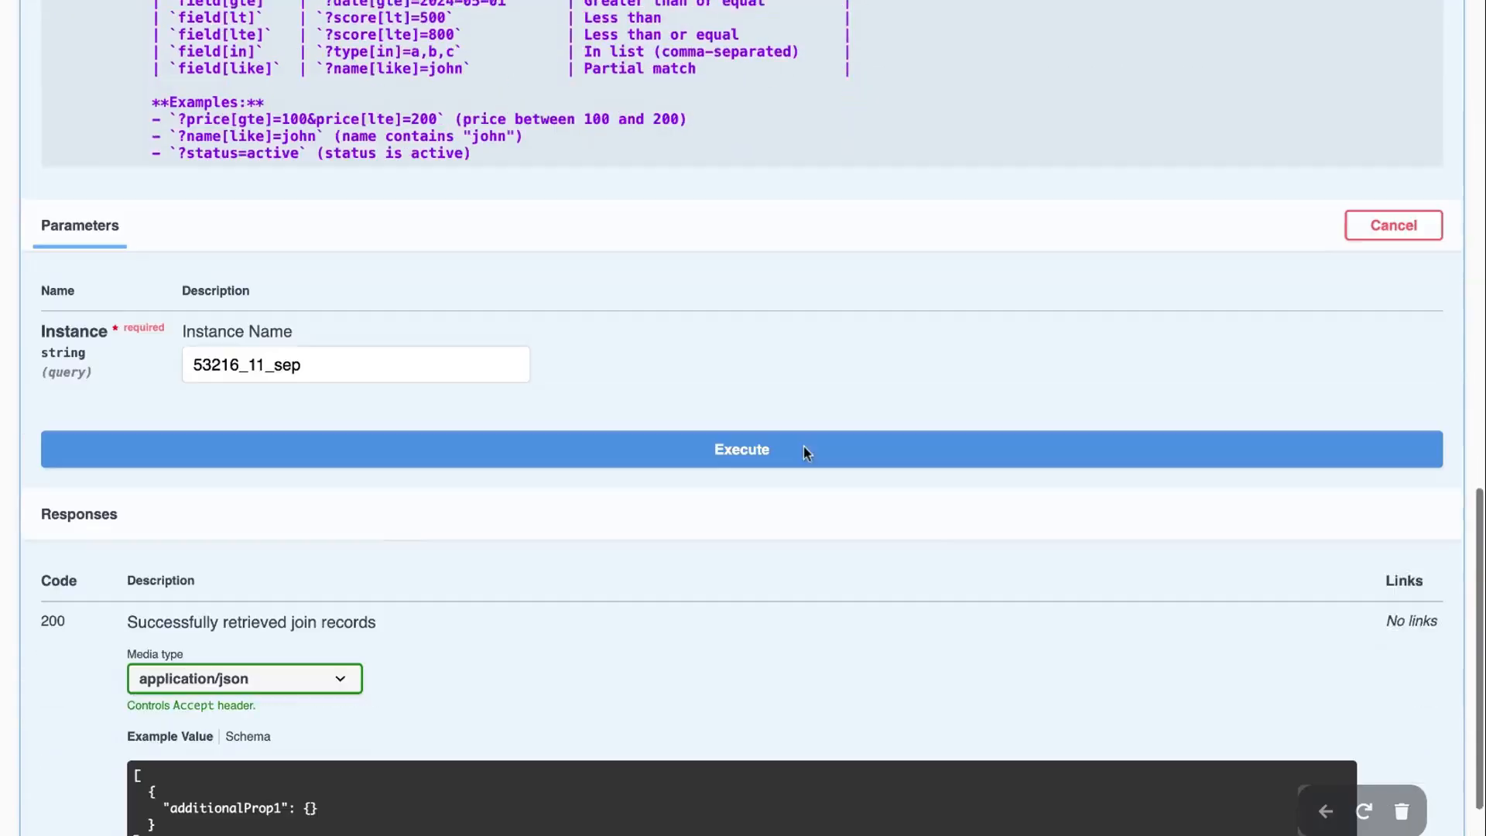
pyautogui.click(720, 438)
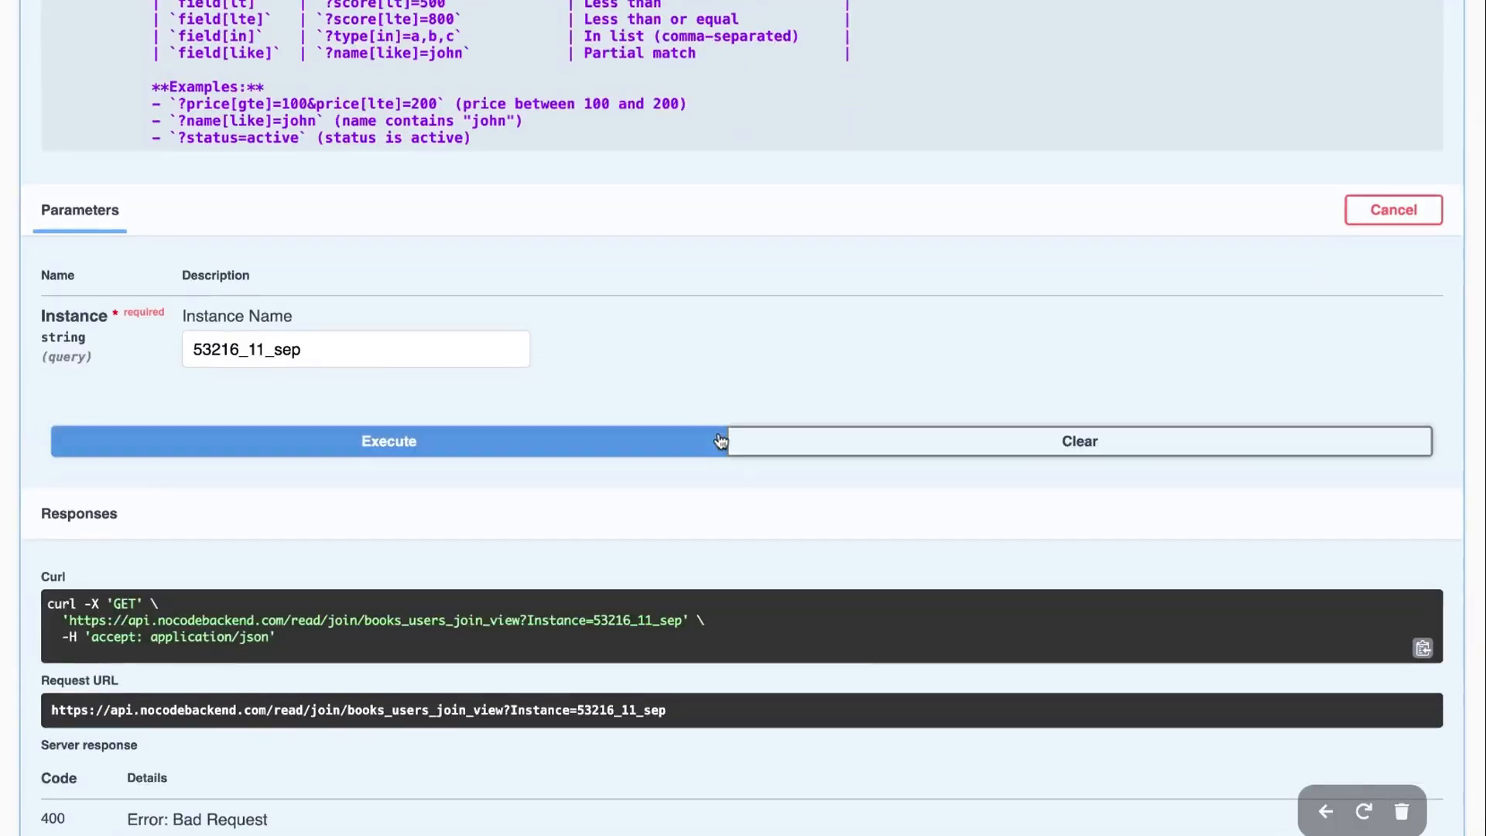
pyautogui.scroll(-3, 720, 439)
pyautogui.scroll(15, 978, 434)
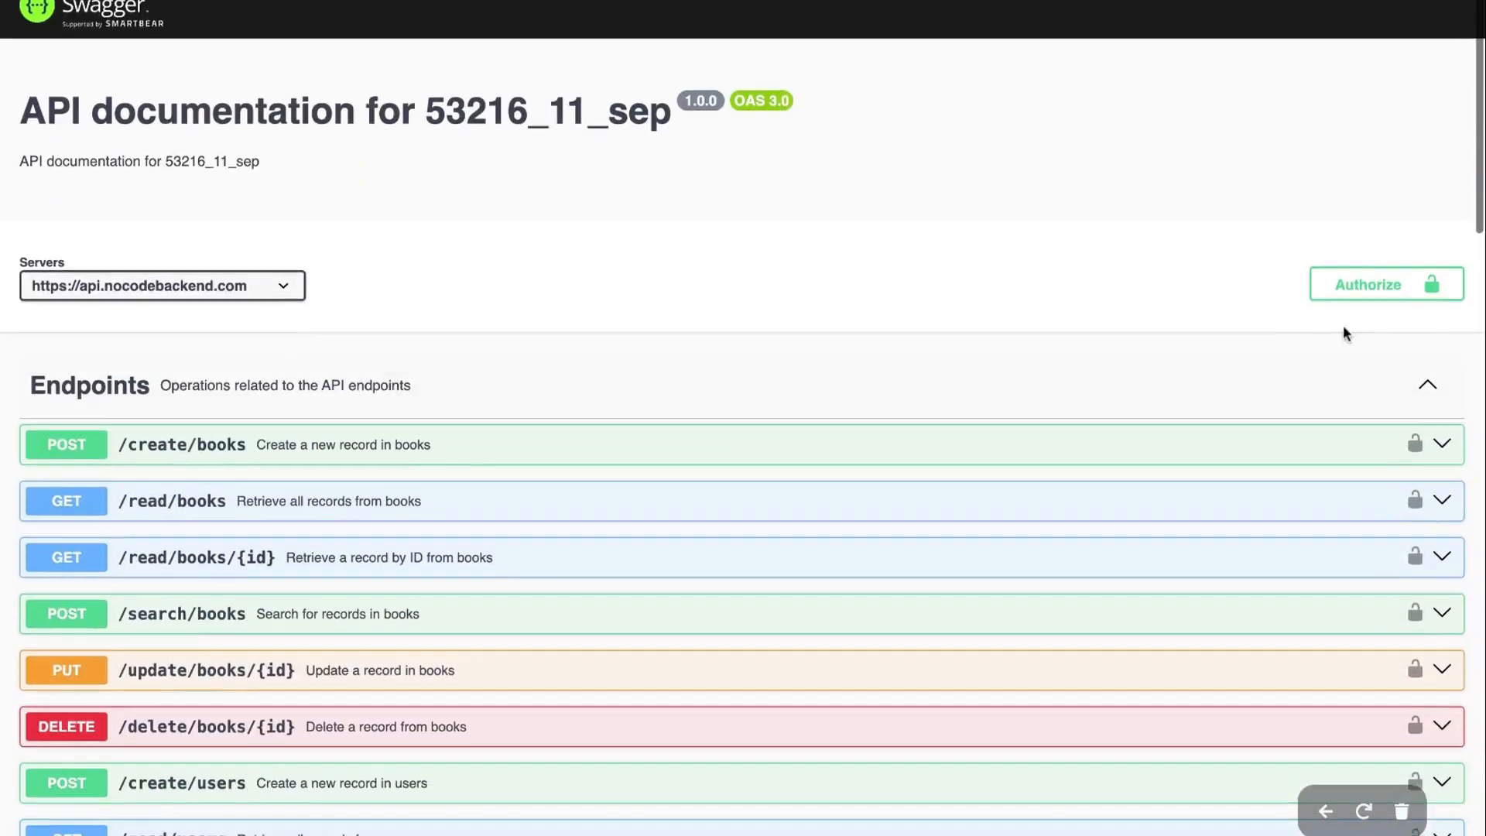
# Authorize the API by pasting the secret key as the bearer token
pyautogui.click(1445, 280)
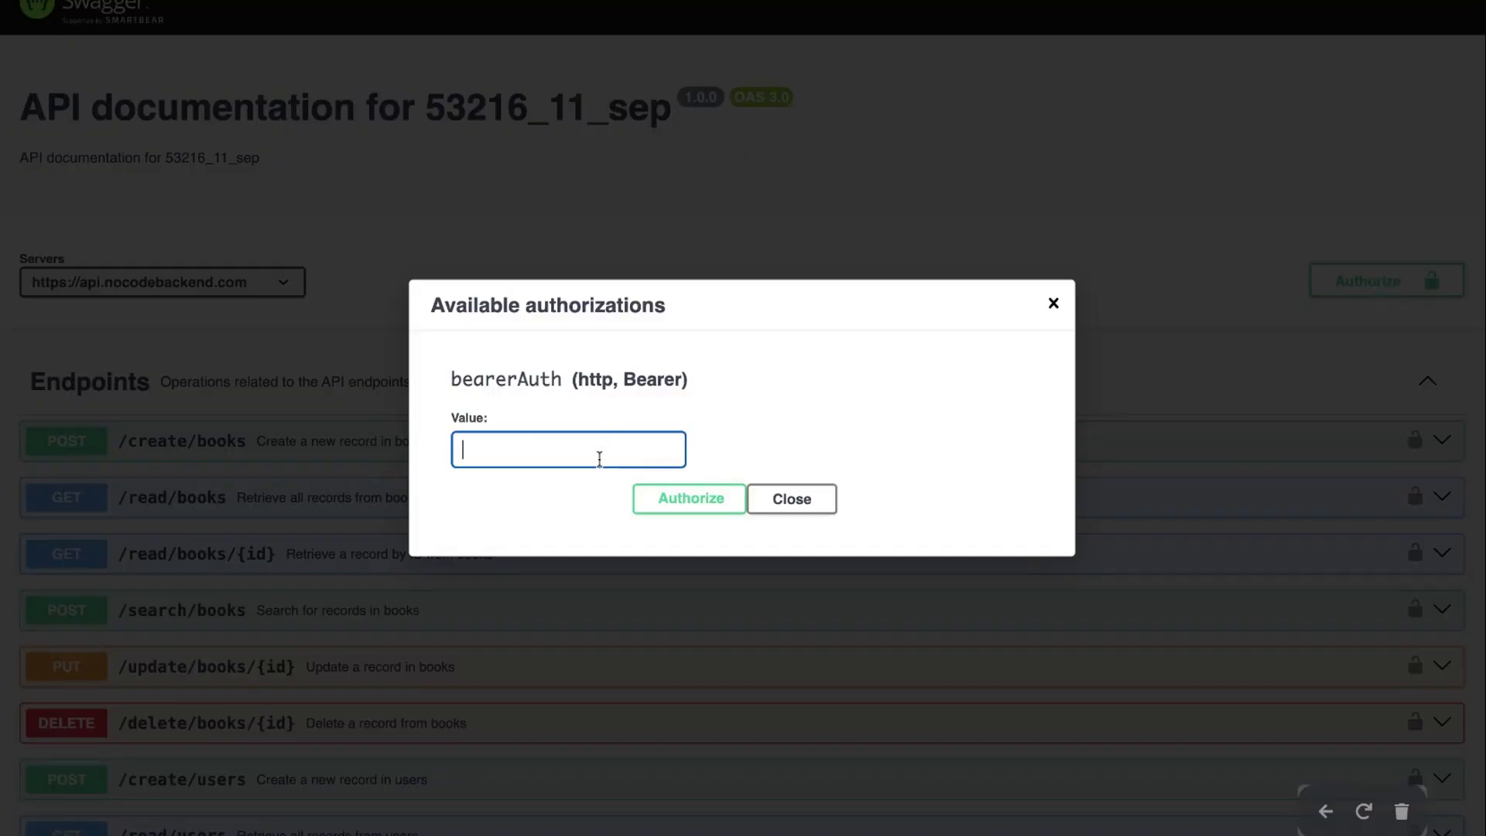
pyautogui.hotkey('ctrl', 'v')
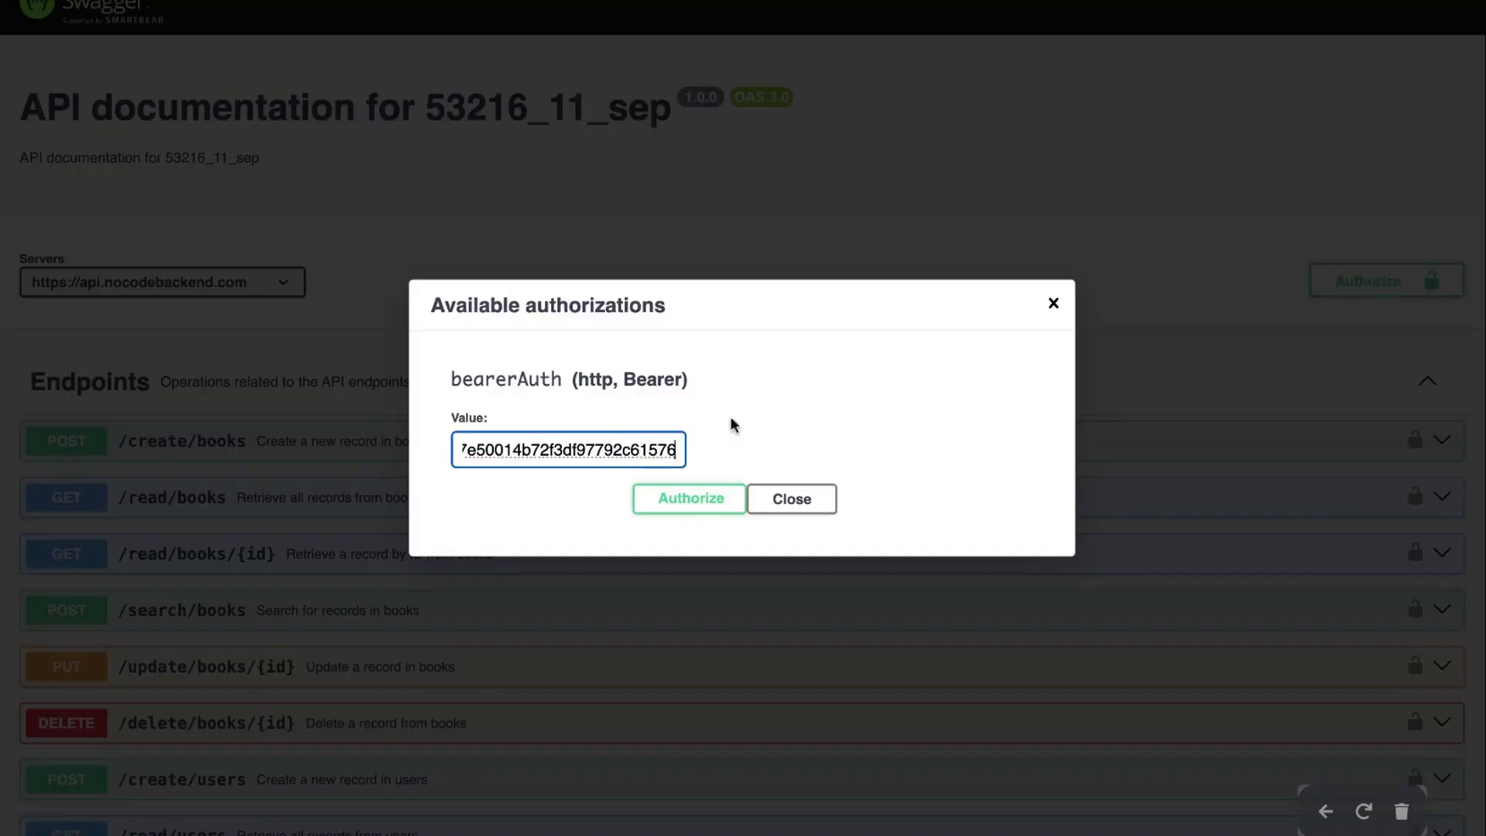
pyautogui.click(729, 499)
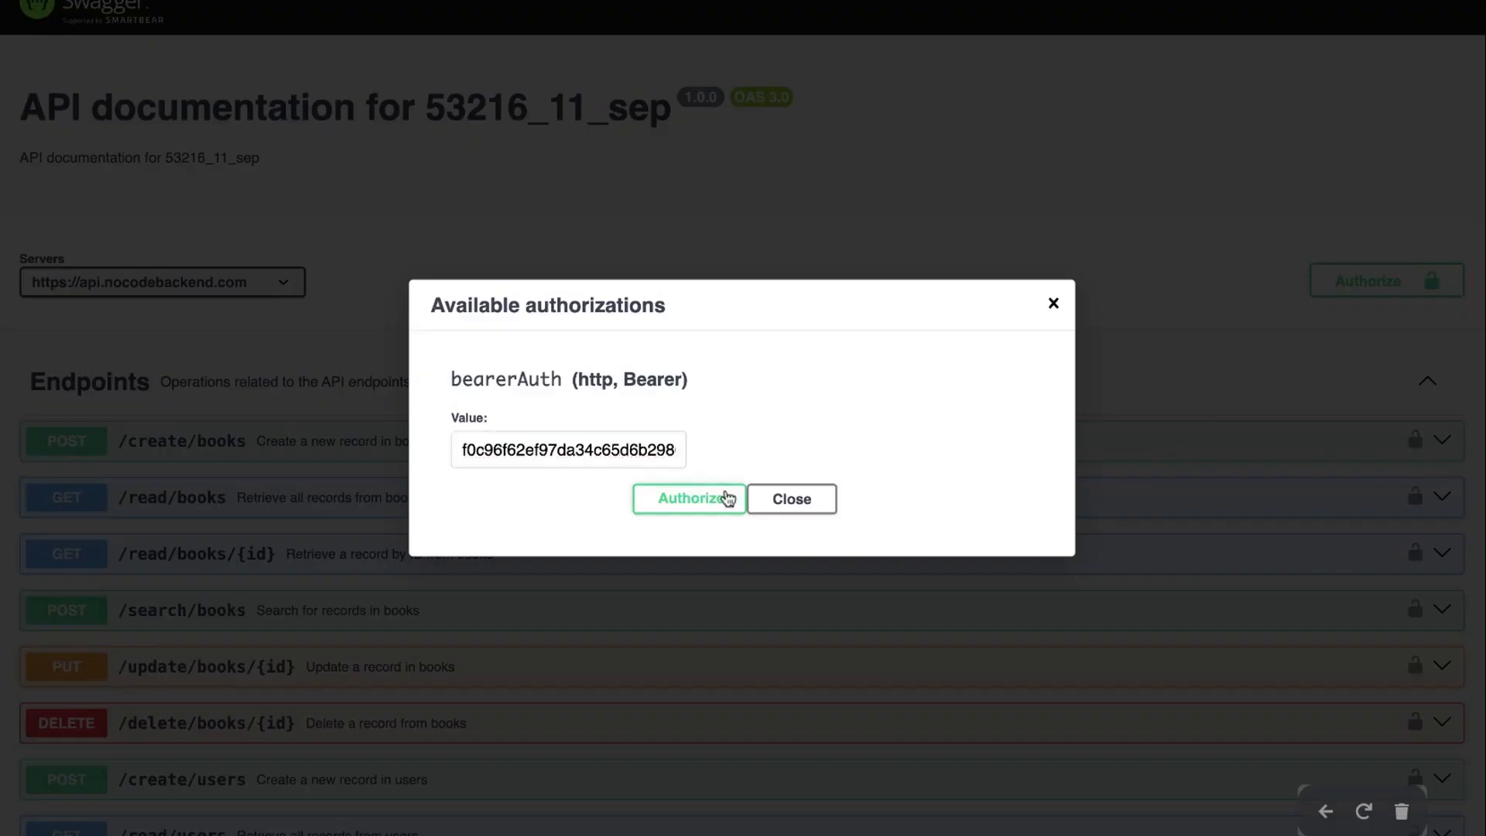
pyautogui.click(818, 503)
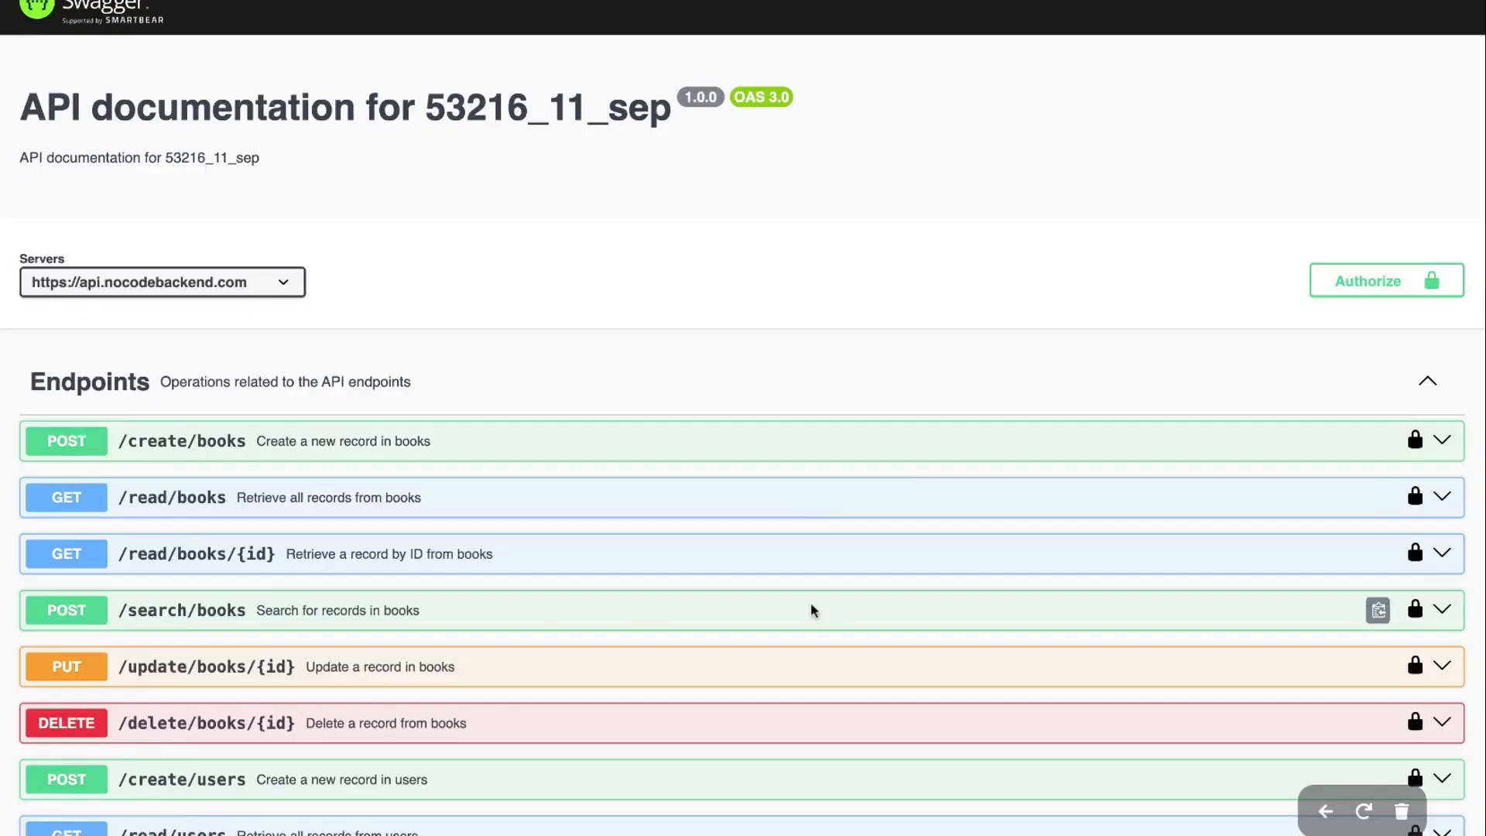
# Re-execute the books_users_join_view endpoint, which now returns 200 with no rows
pyautogui.scroll(-15, 810, 603)
pyautogui.scroll(10, 814, 605)
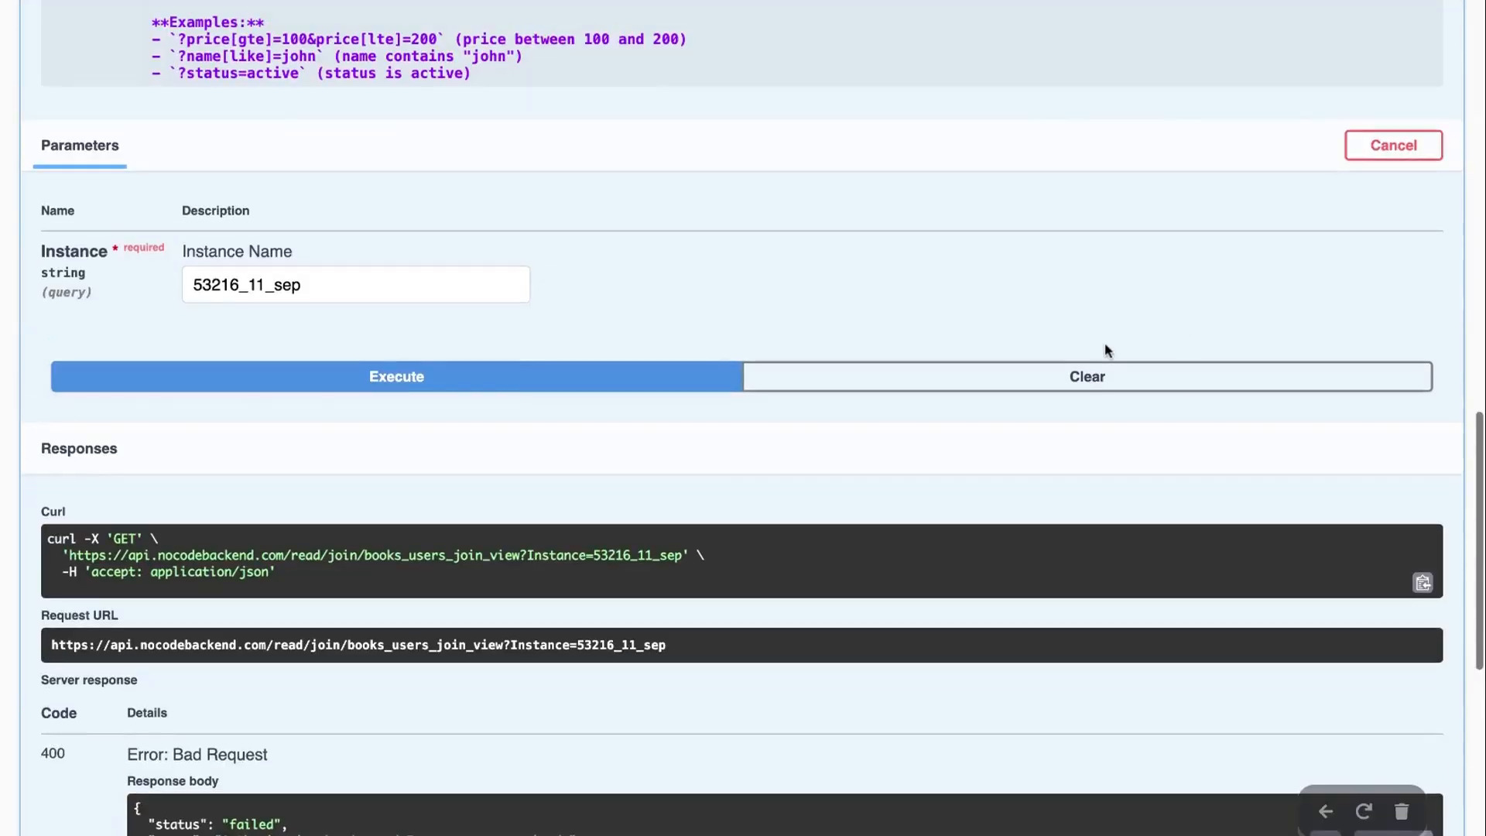
pyautogui.click(434, 382)
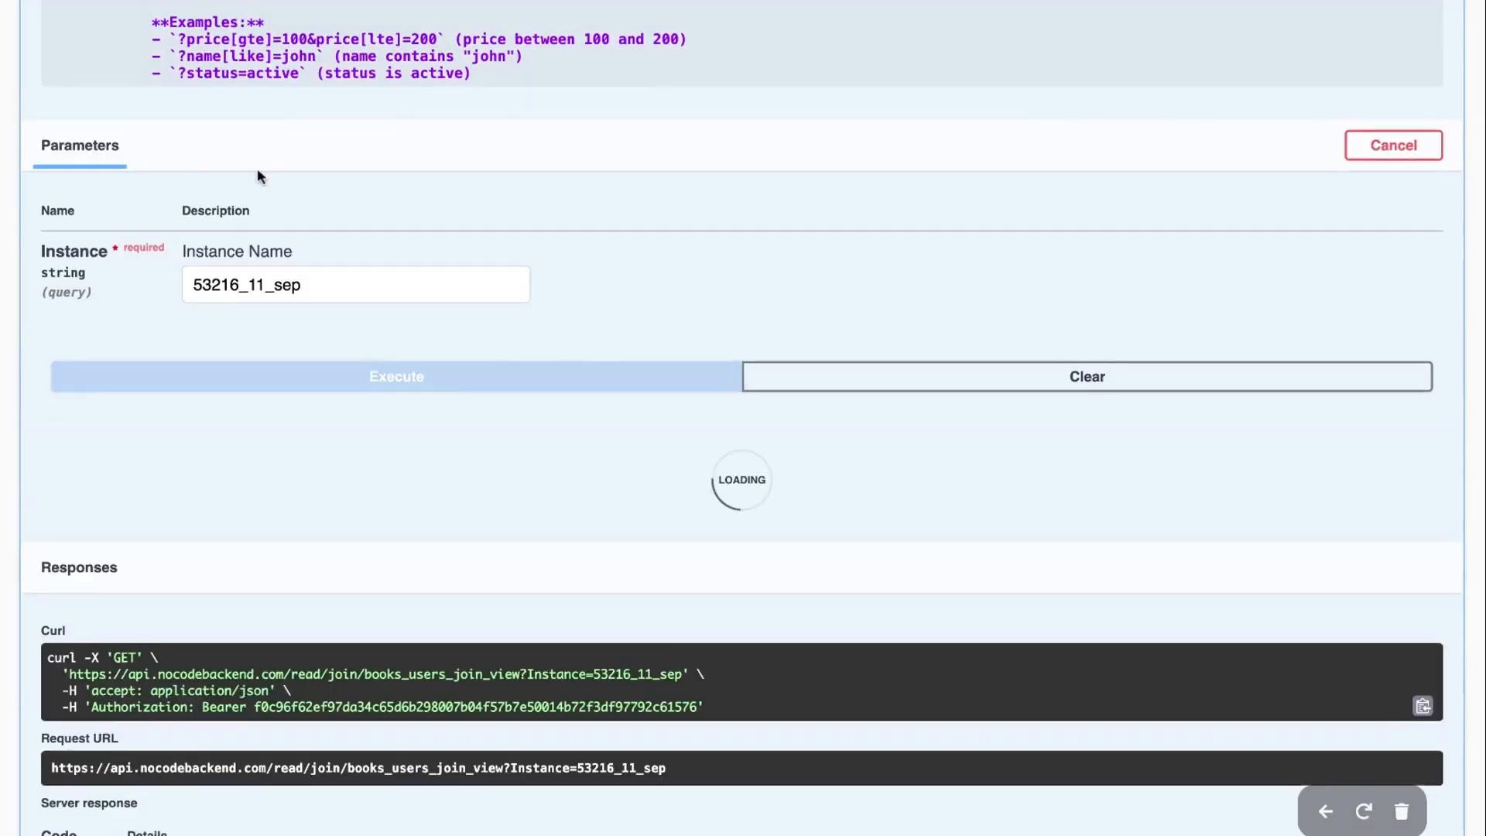
pyautogui.scroll(1, 267, 232)
pyautogui.scroll(-5, 325, 345)
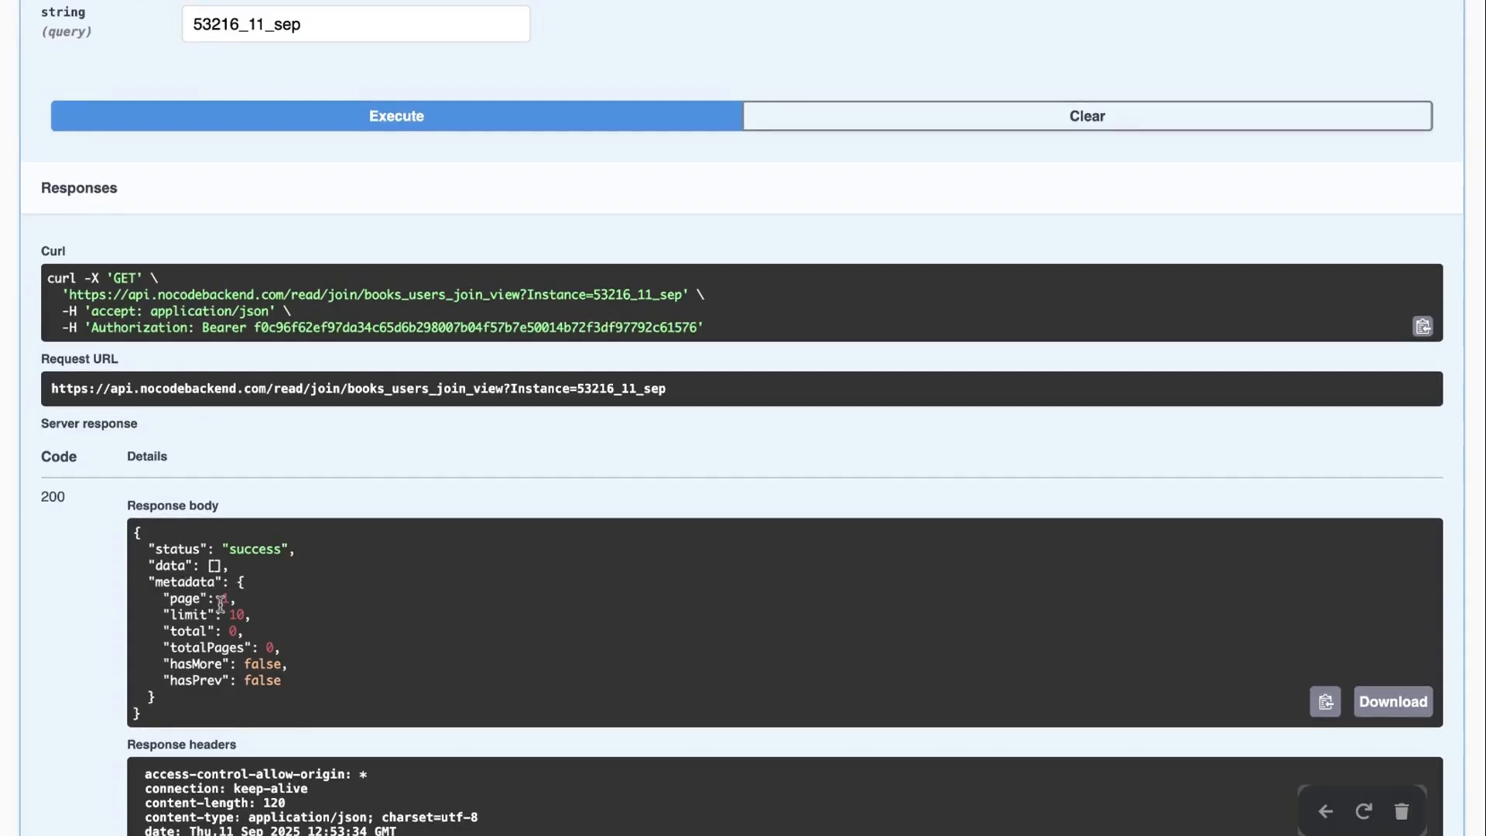
pyautogui.scroll(5, 415, 504)
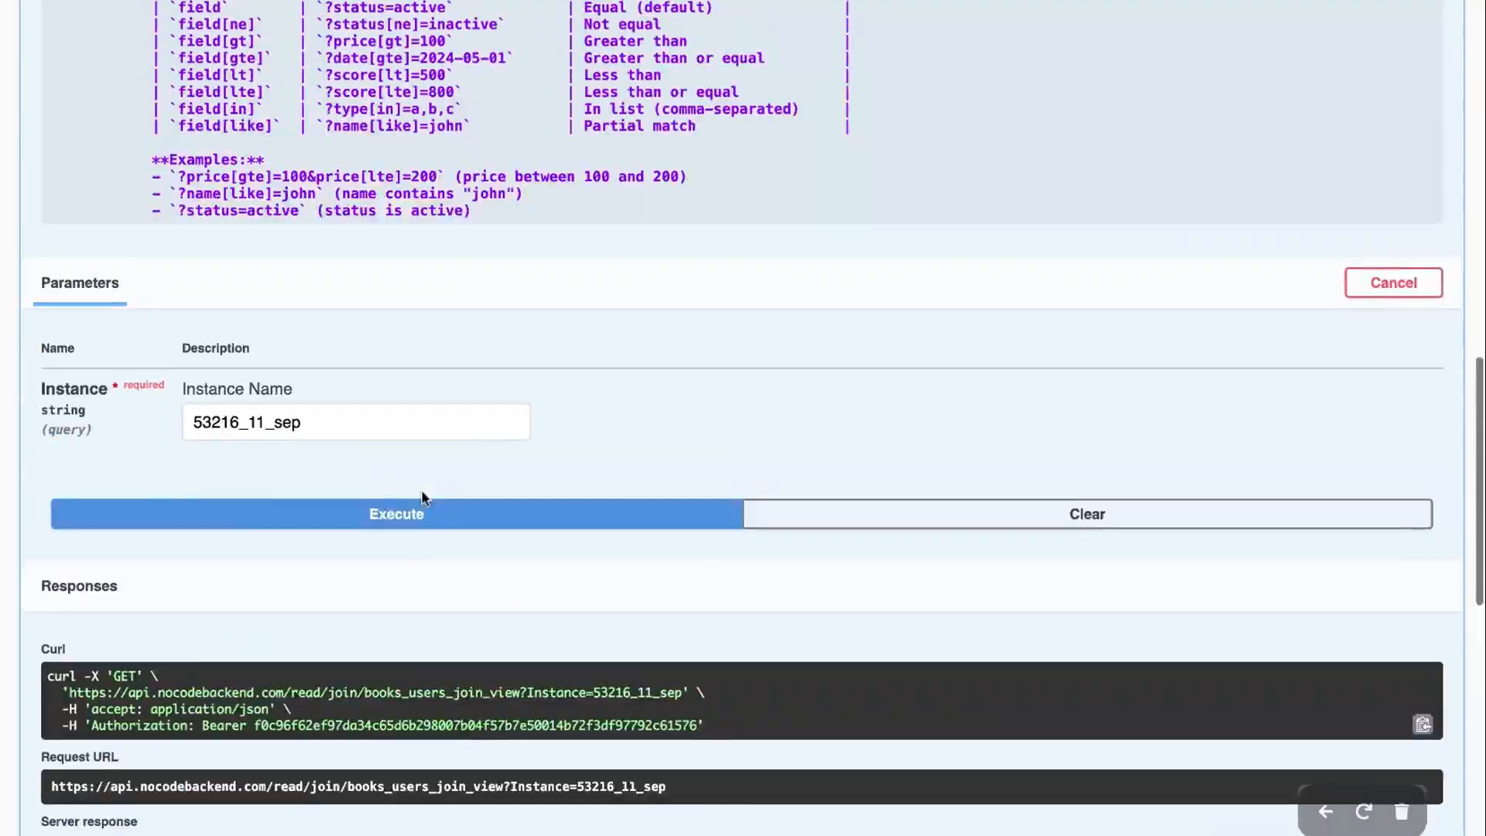
pyautogui.scroll(15, 577, 467)
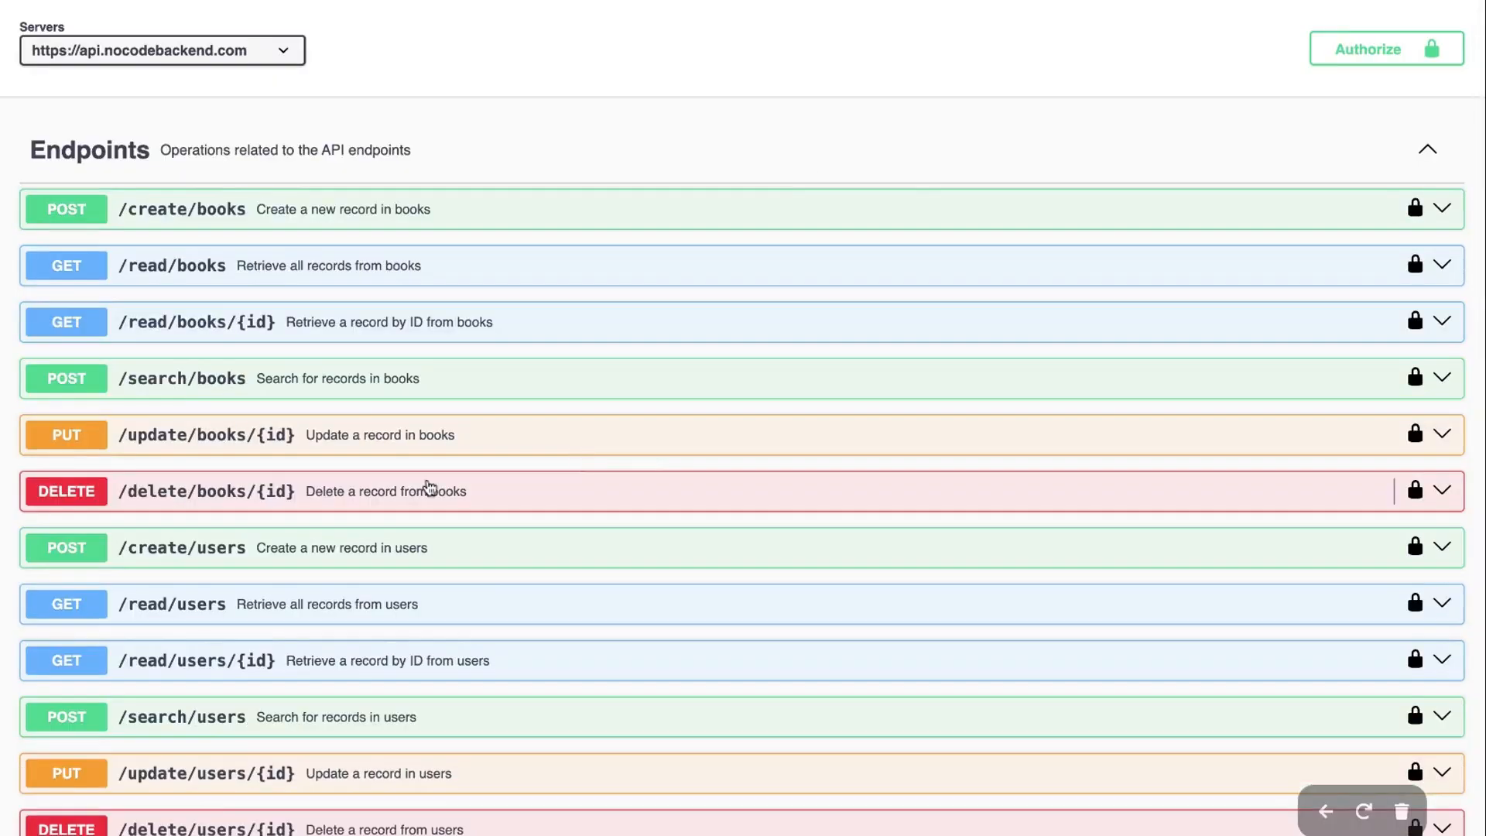
# Expand GET /read/books and switch it into try-it-out mode
pyautogui.click(290, 273)
pyautogui.scroll(-3, 1245, 522)
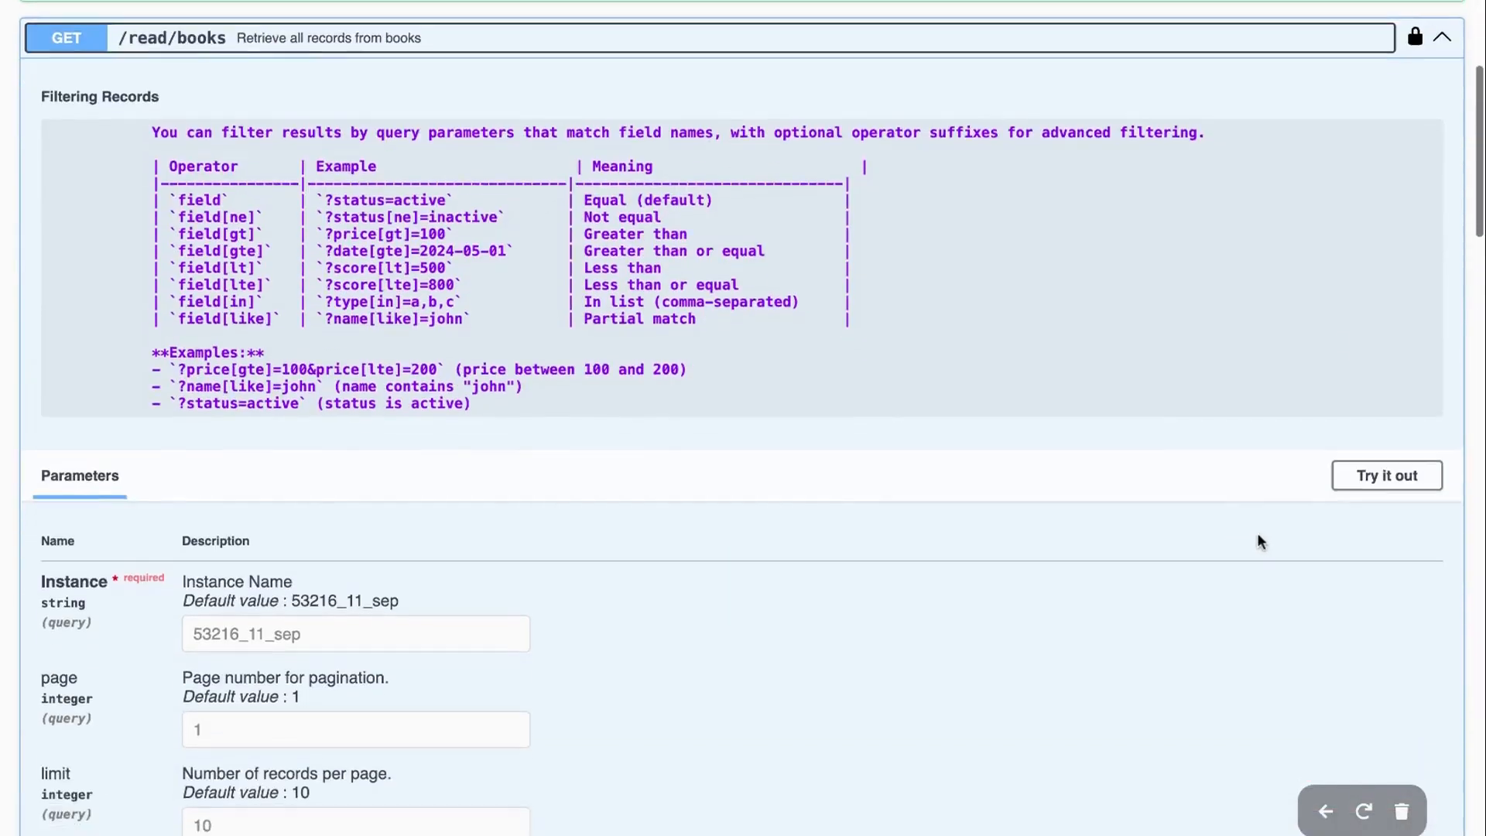
pyautogui.click(1387, 449)
pyautogui.scroll(-2, 809, 623)
# Run the all-books request and review the returned Harry Potter and A Wednesday records
pyautogui.click(763, 669)
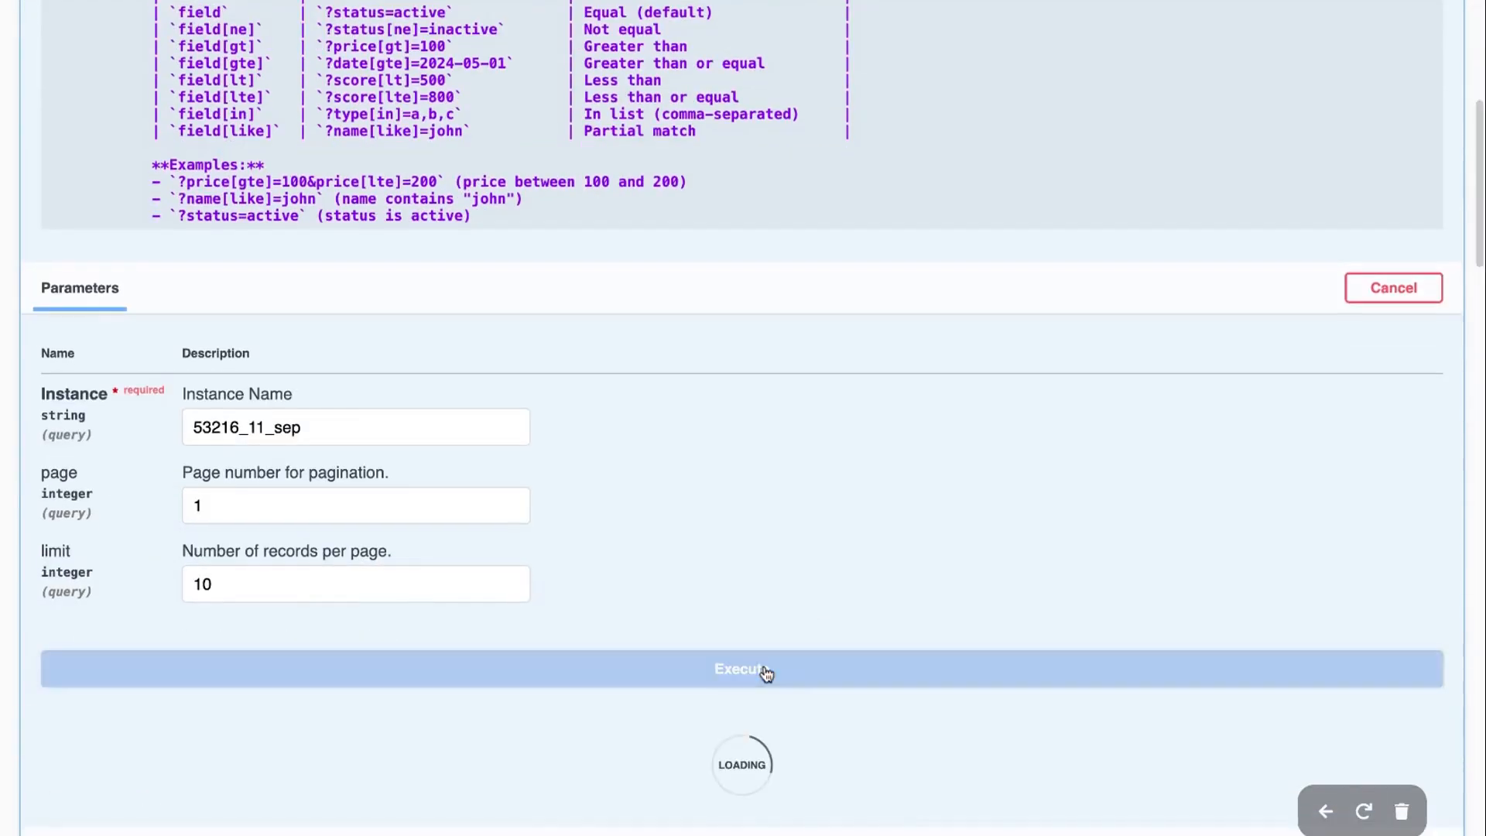
pyautogui.scroll(-9, 833, 456)
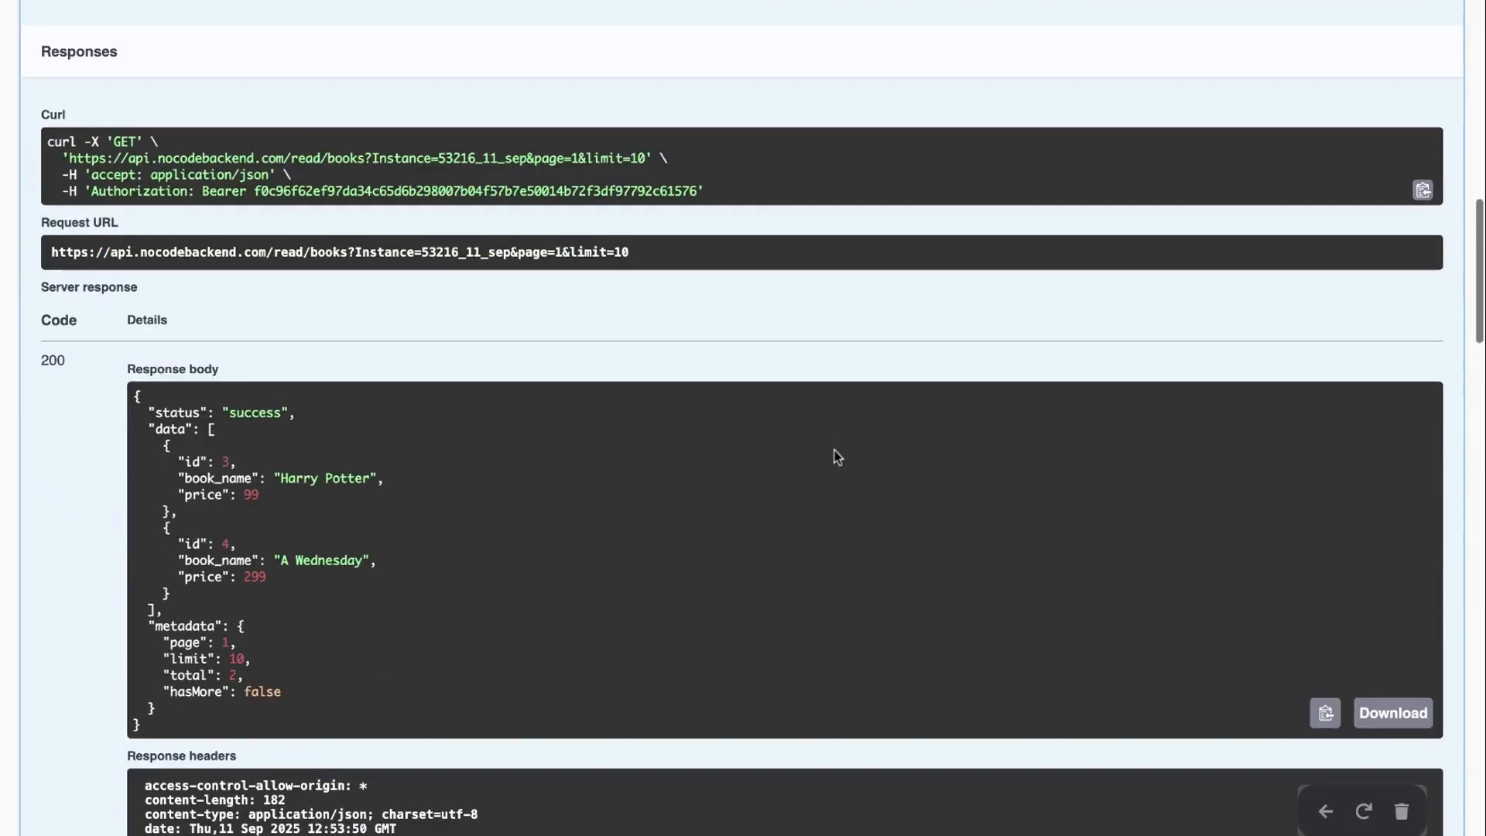
pyautogui.doubleClick(226, 461)
pyautogui.click(246, 539)
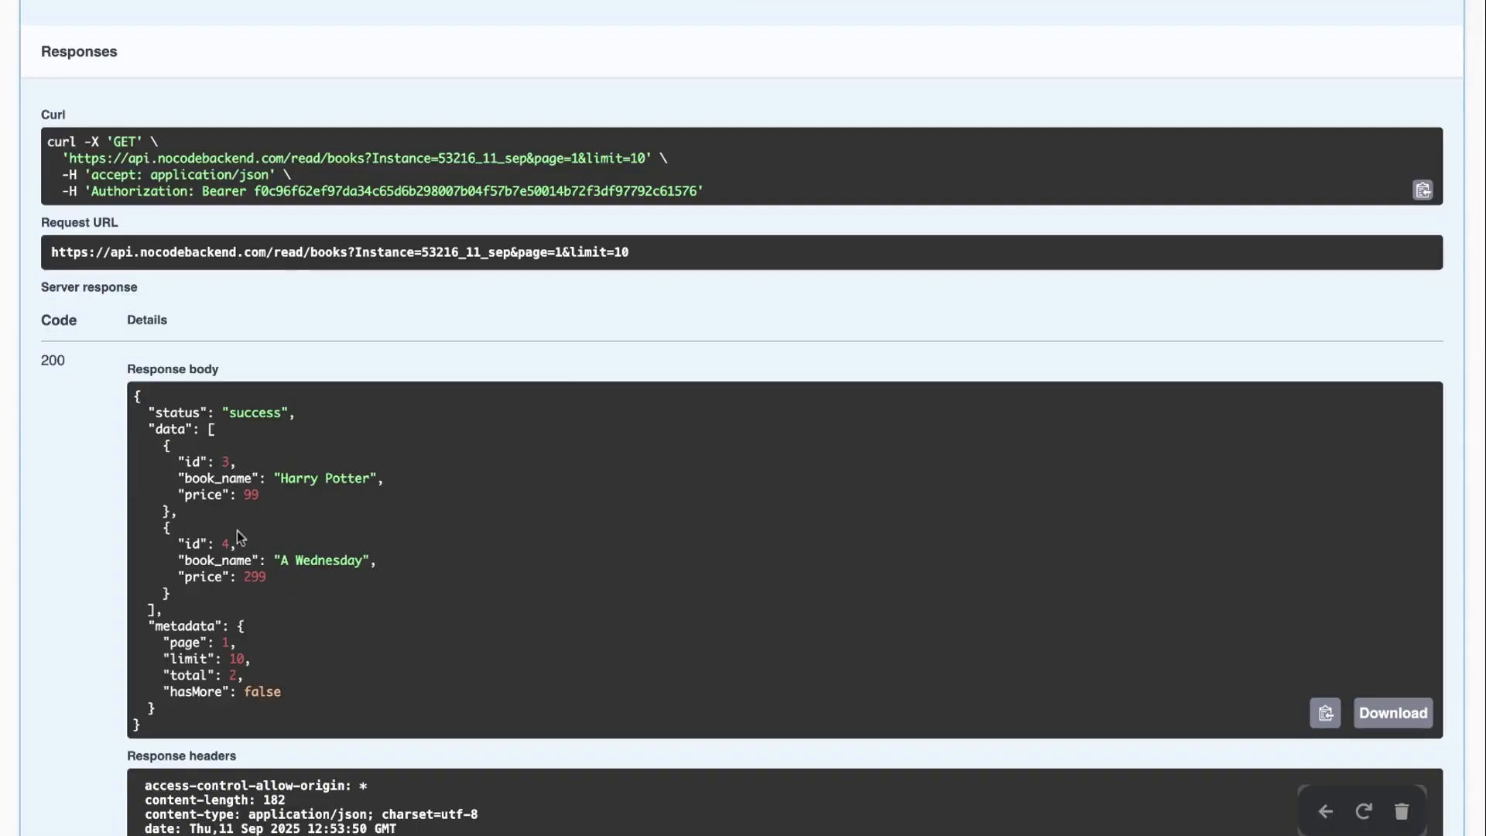
pyautogui.scroll(4, 308, 499)
pyautogui.scroll(-11, 308, 499)
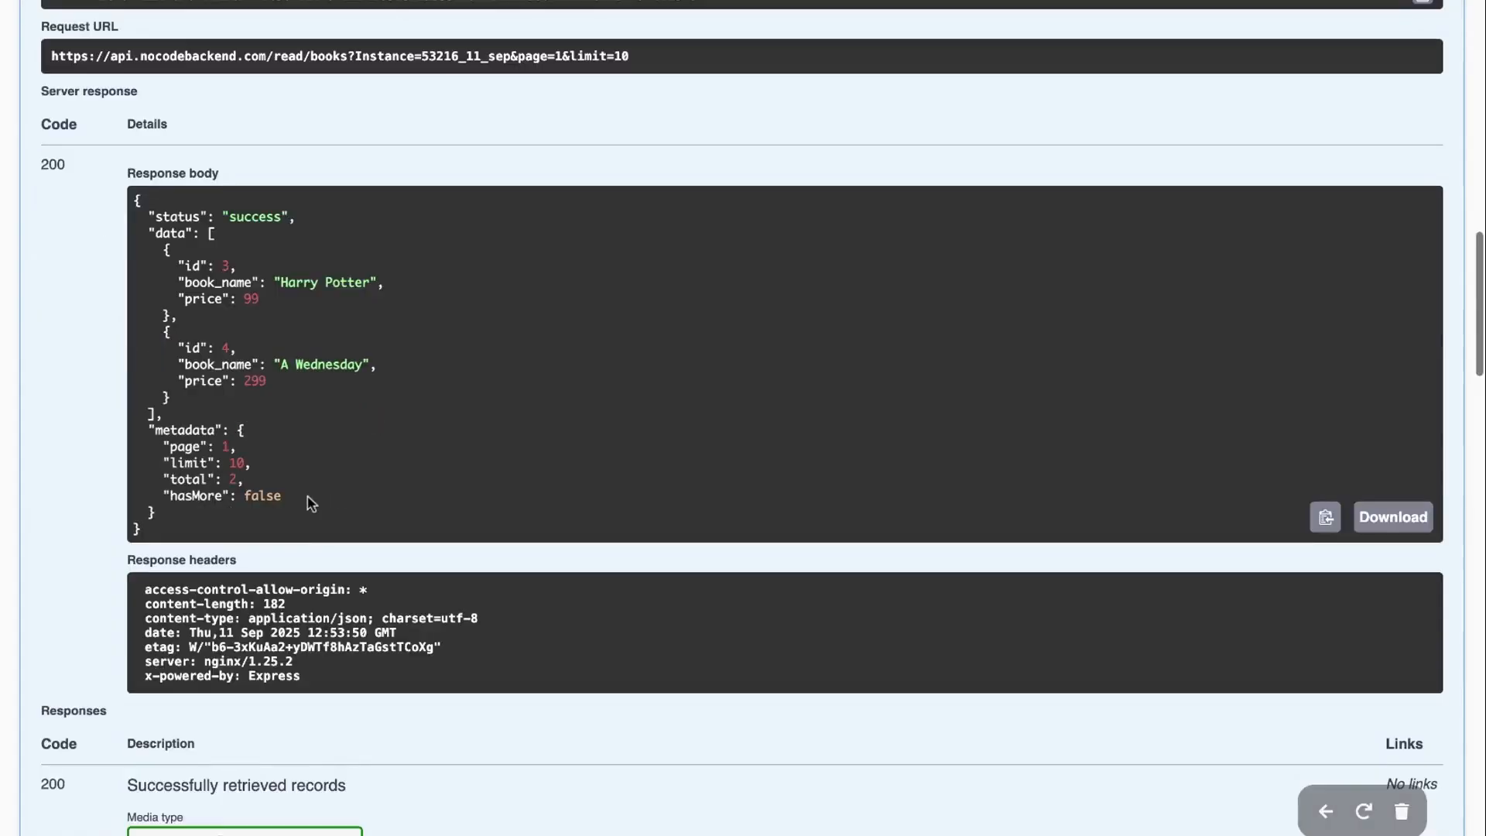
pyautogui.scroll(-9, 1385, 507)
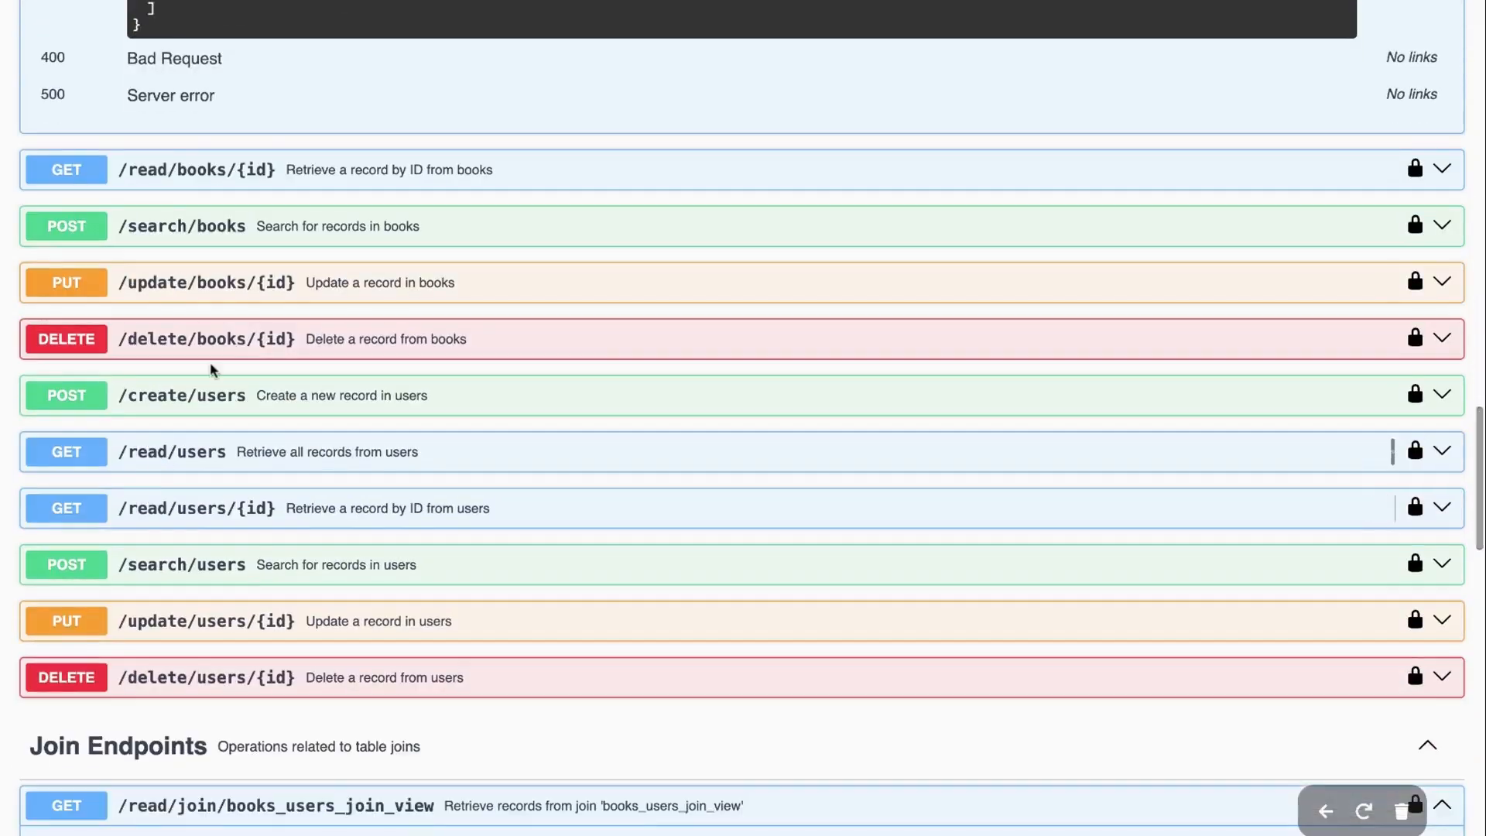
# Expand GET /read/users and execute it to retrieve all users
pyautogui.click(1385, 448)
pyautogui.scroll(-6, 1377, 542)
pyautogui.click(1386, 444)
pyautogui.scroll(-4, 1008, 477)
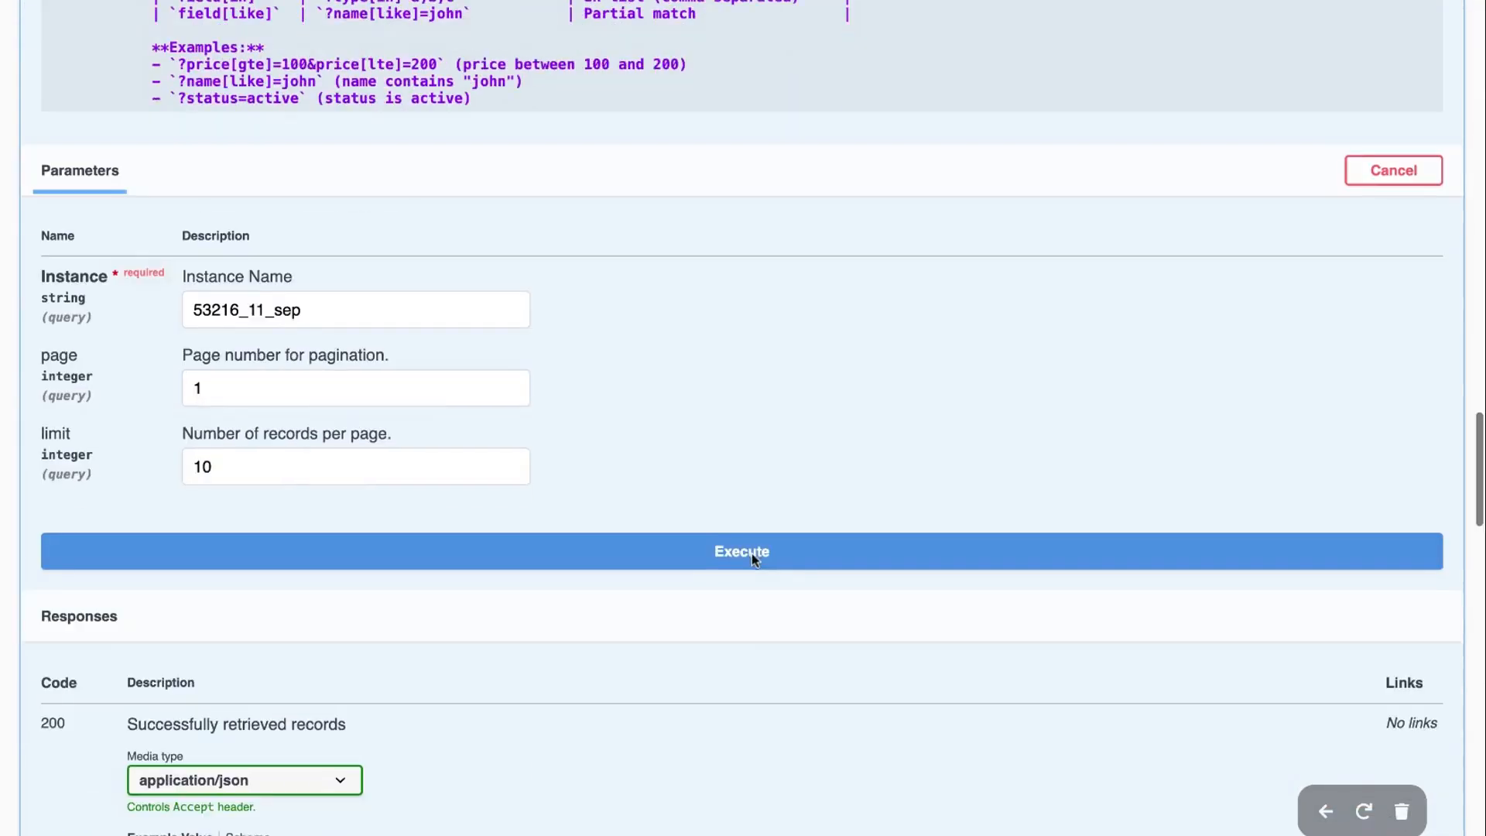
pyautogui.click(740, 552)
pyautogui.scroll(-6, 738, 558)
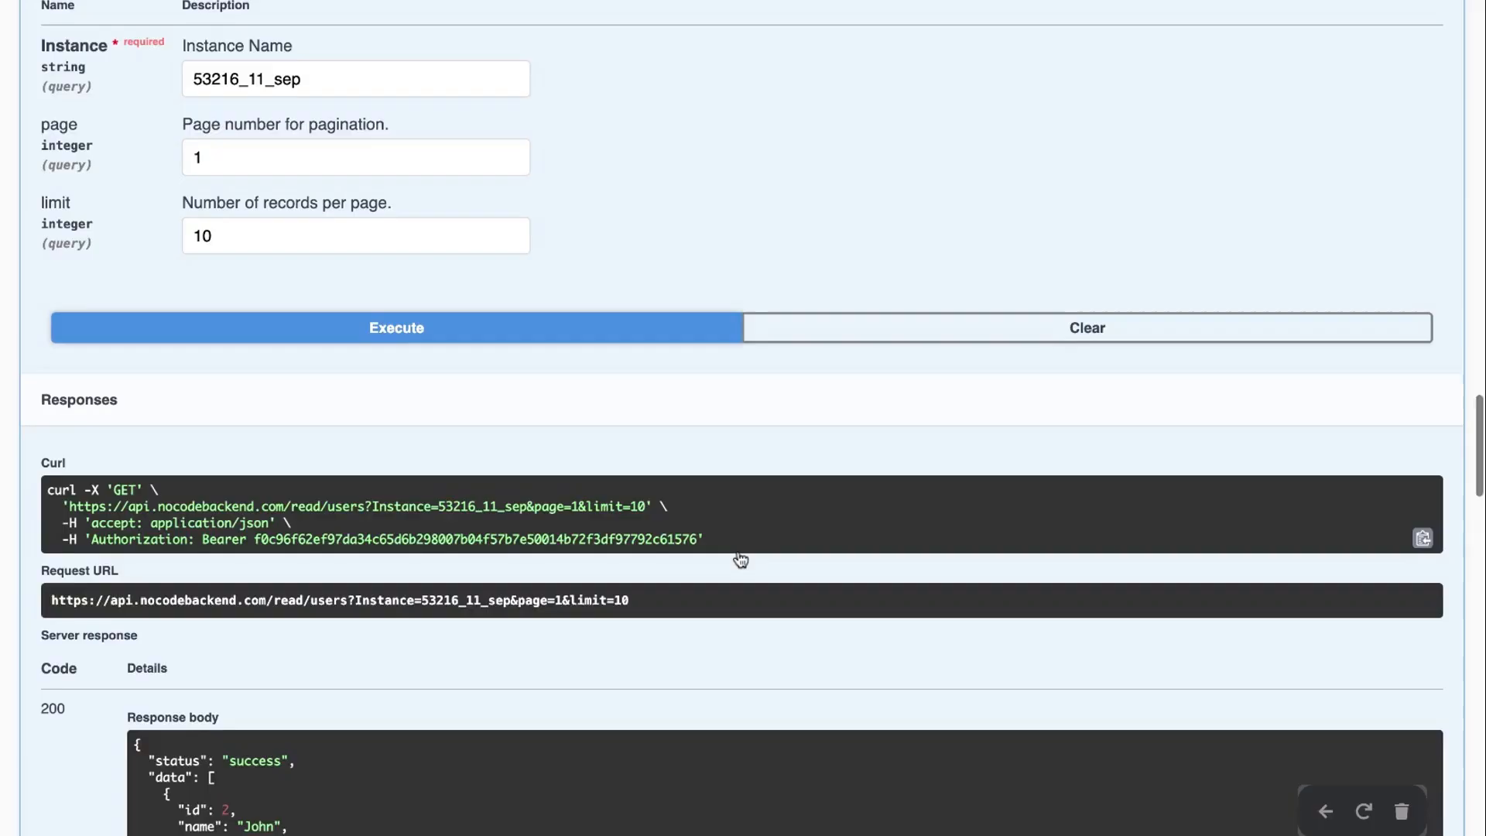
pyautogui.scroll(-2, 303, 631)
# Inspect the single returned user (id 2, total 1), then collapse the users endpoint
pyautogui.moveTo(215, 497); pyautogui.dragTo(273, 501)
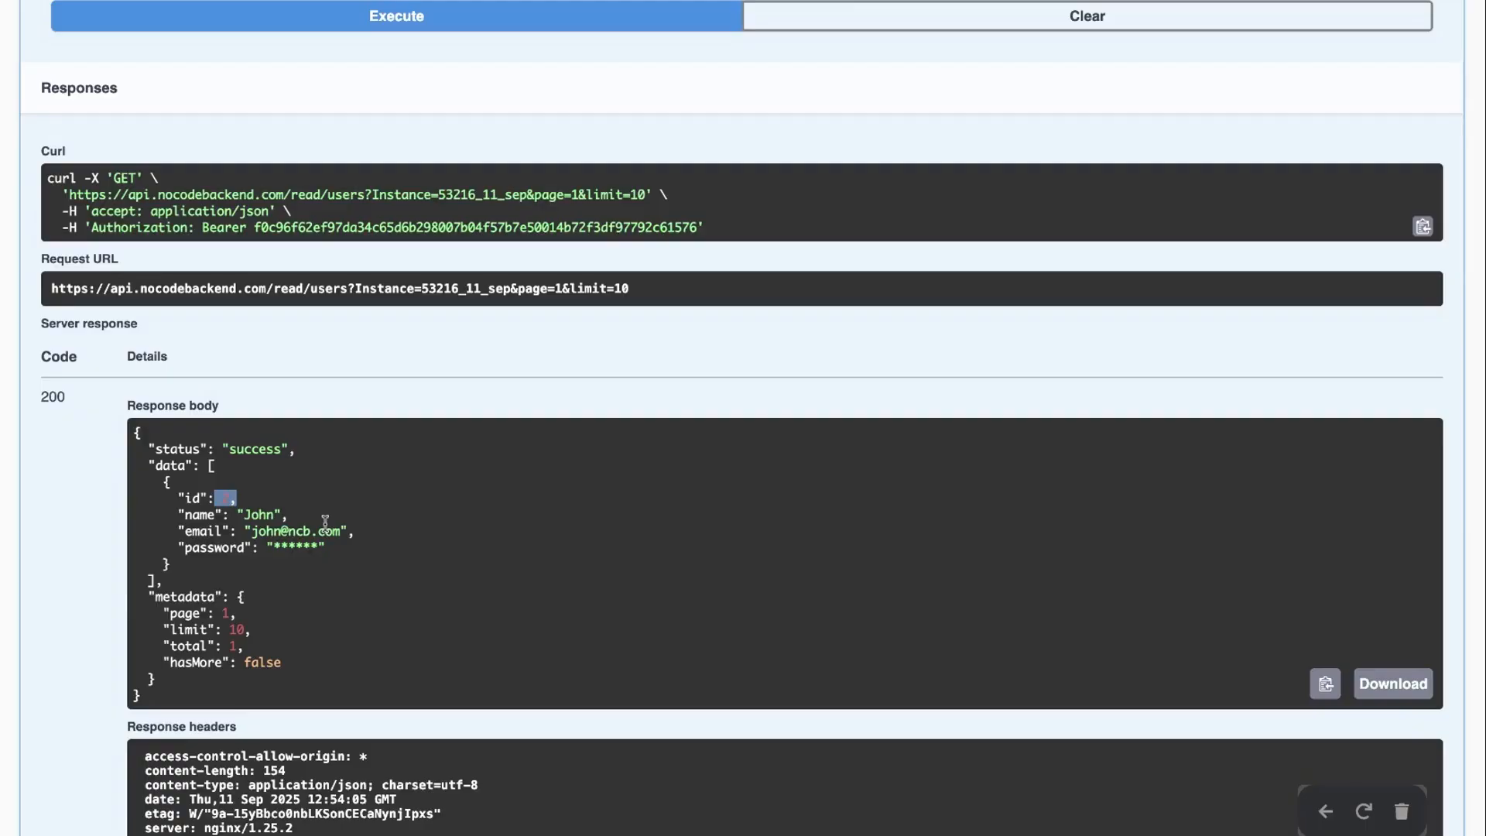
pyautogui.click(247, 508)
pyautogui.moveTo(238, 497); pyautogui.dragTo(224, 497)
pyautogui.click(419, 485)
pyautogui.moveTo(219, 495); pyautogui.dragTo(283, 480)
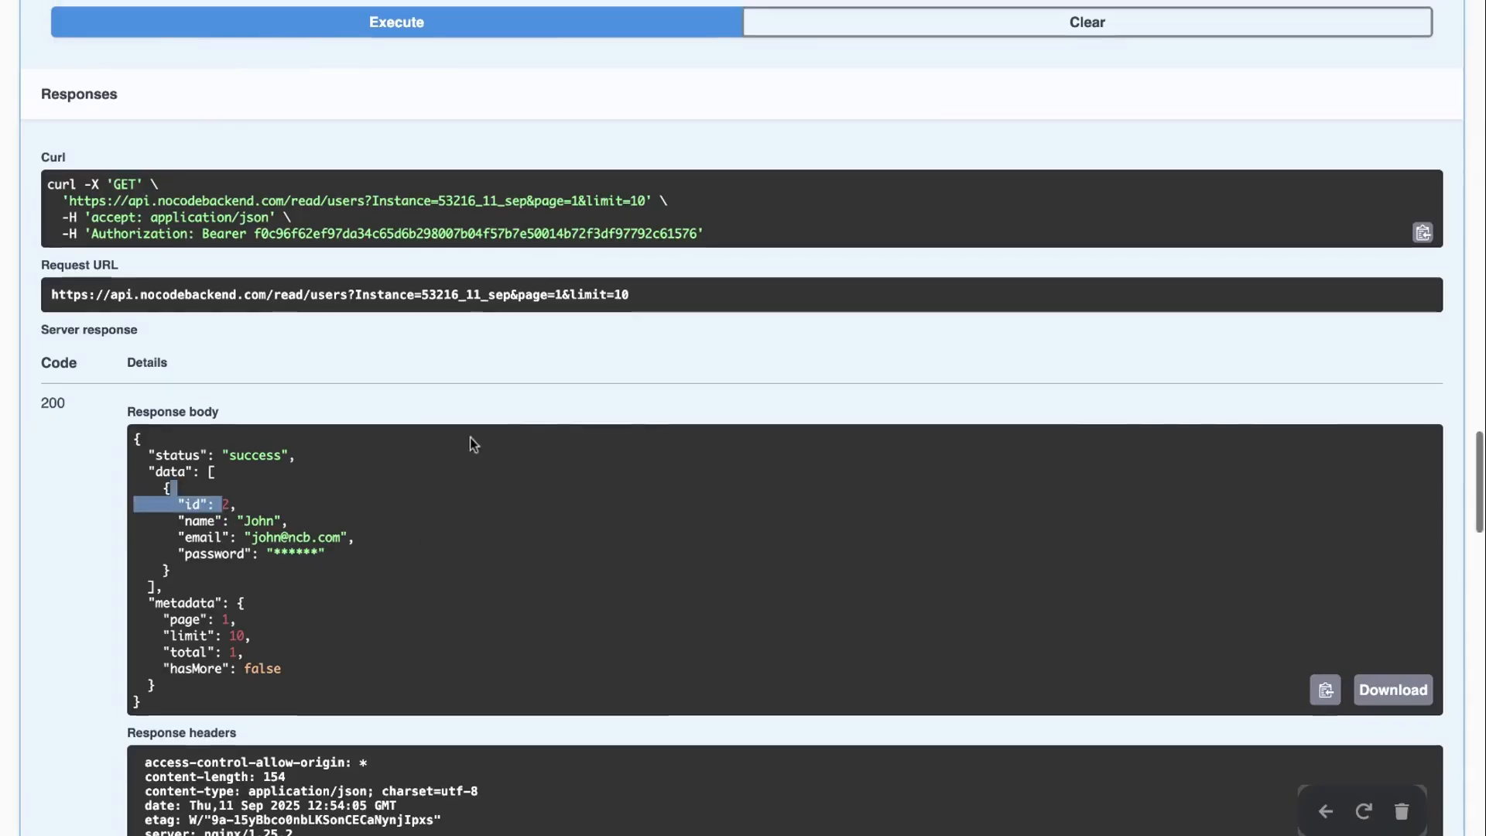
pyautogui.scroll(9, 471, 438)
pyautogui.scroll(4, 471, 438)
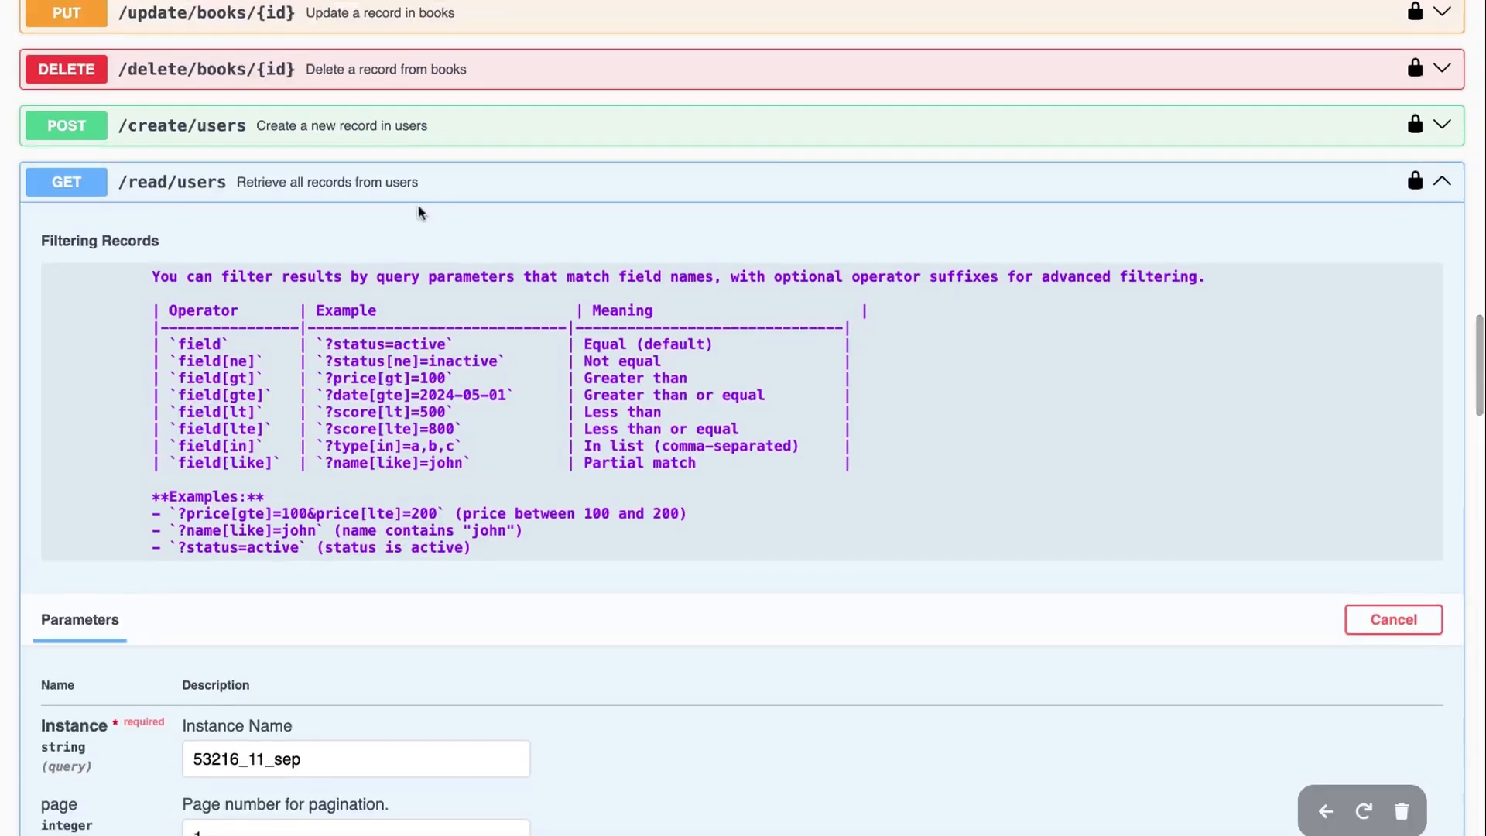
pyautogui.click(416, 183)
# Fill the POST /create/users body with the new user's name, e-mail and password
pyautogui.click(418, 126)
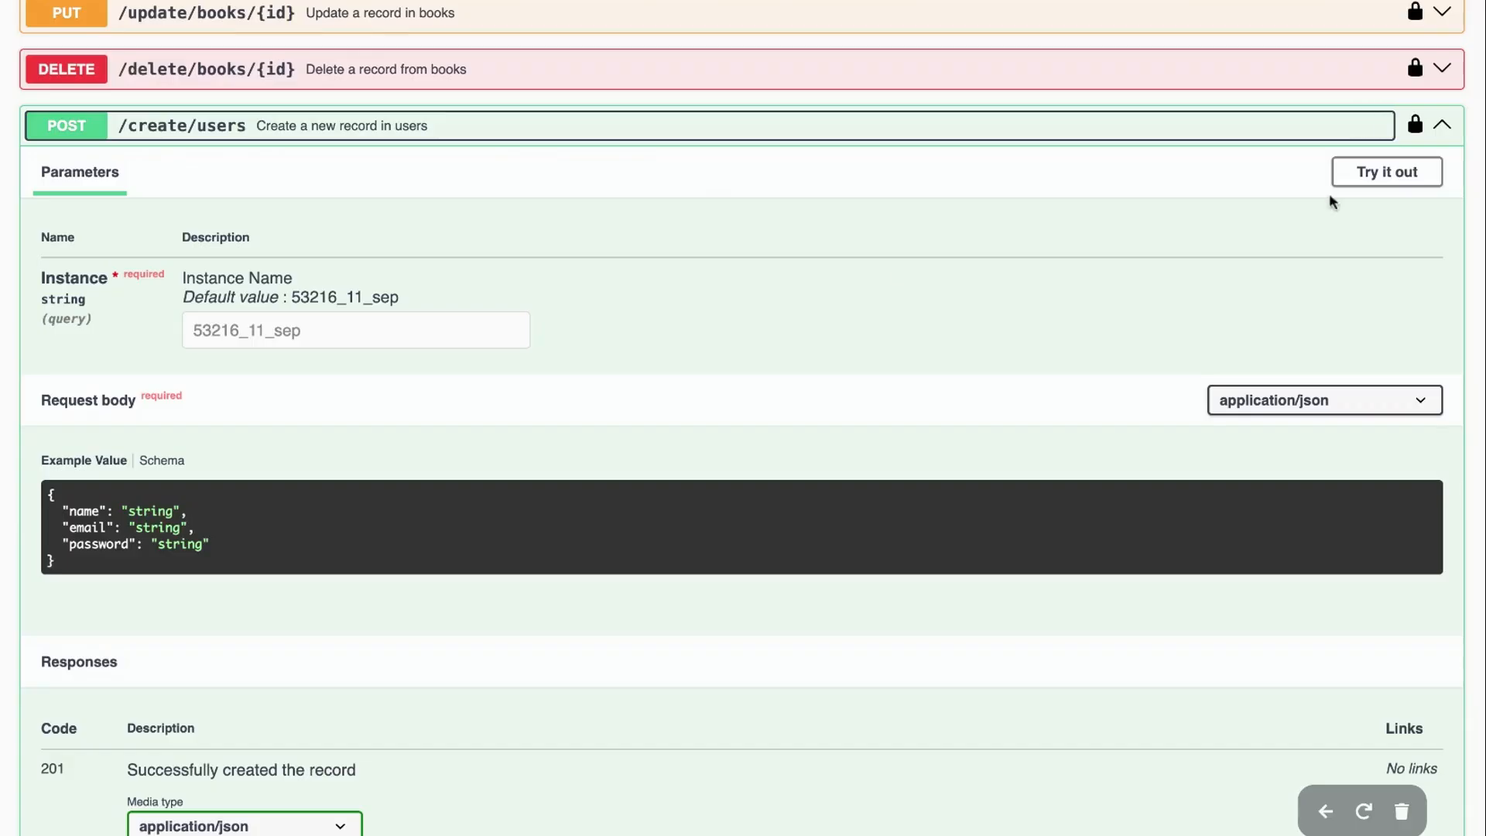
pyautogui.click(1354, 171)
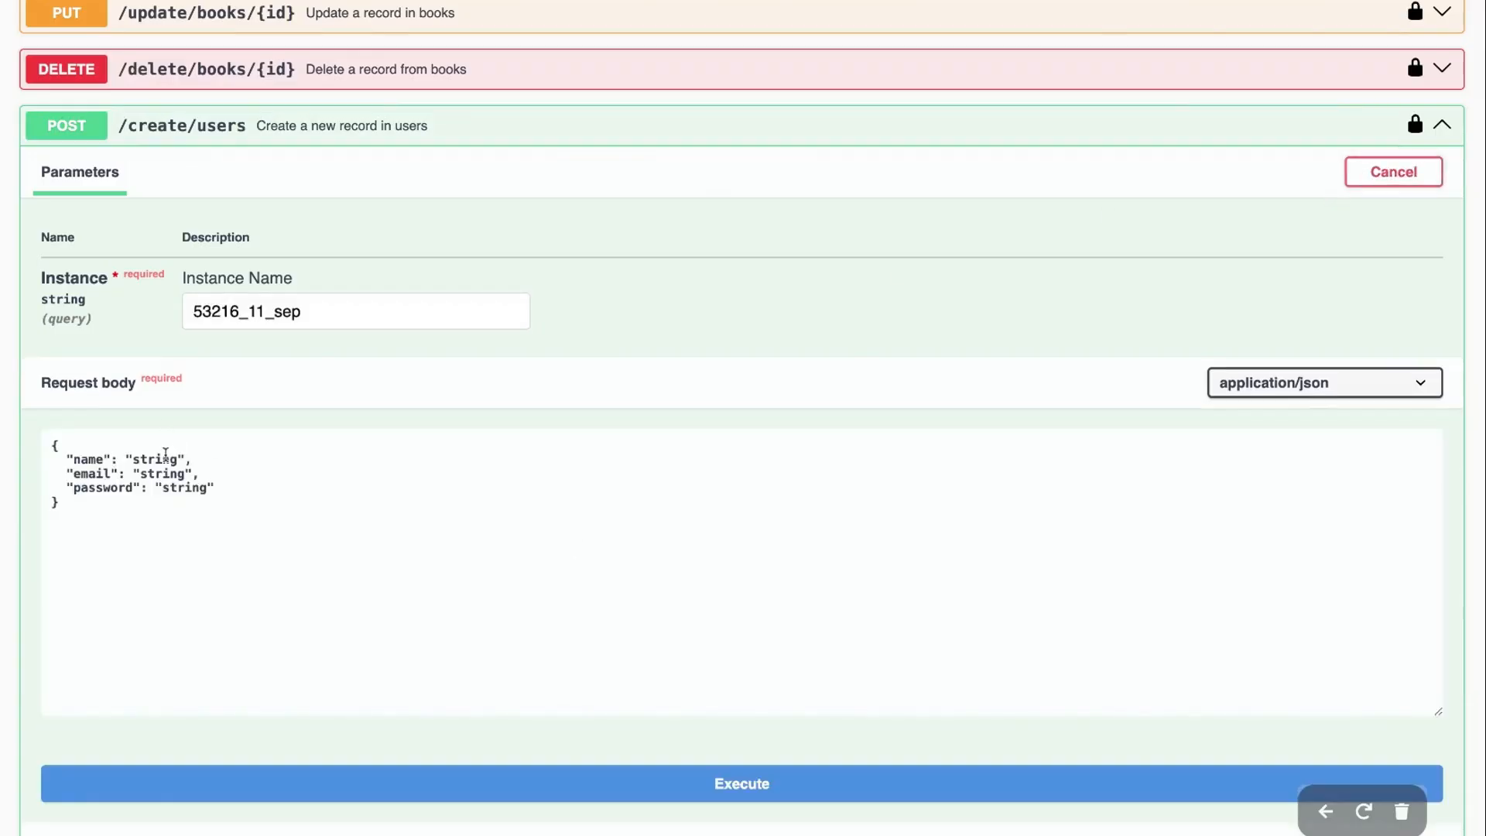
pyautogui.doubleClick(161, 460)
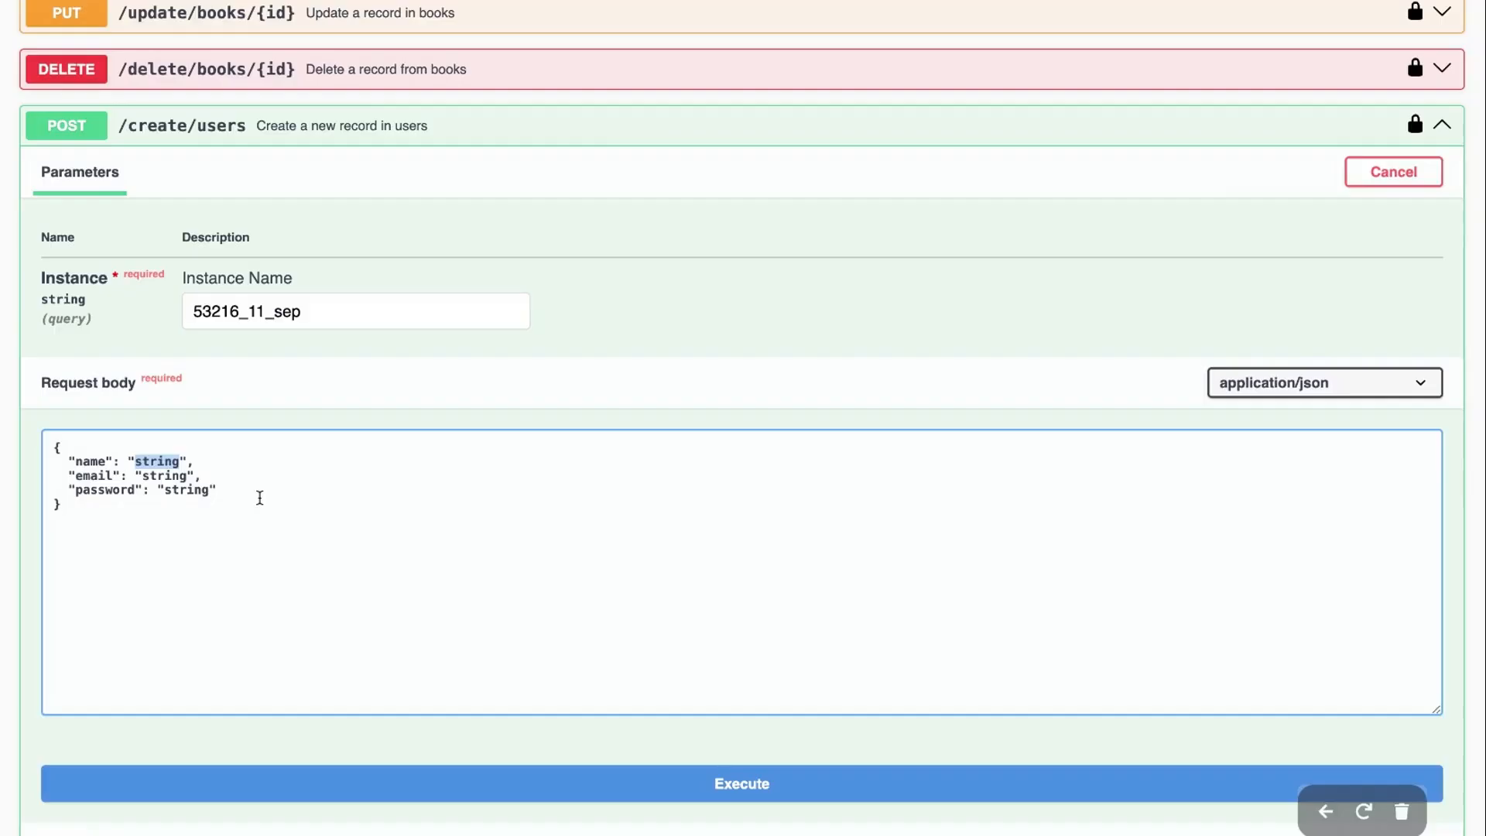
pyautogui.write('NoCode')
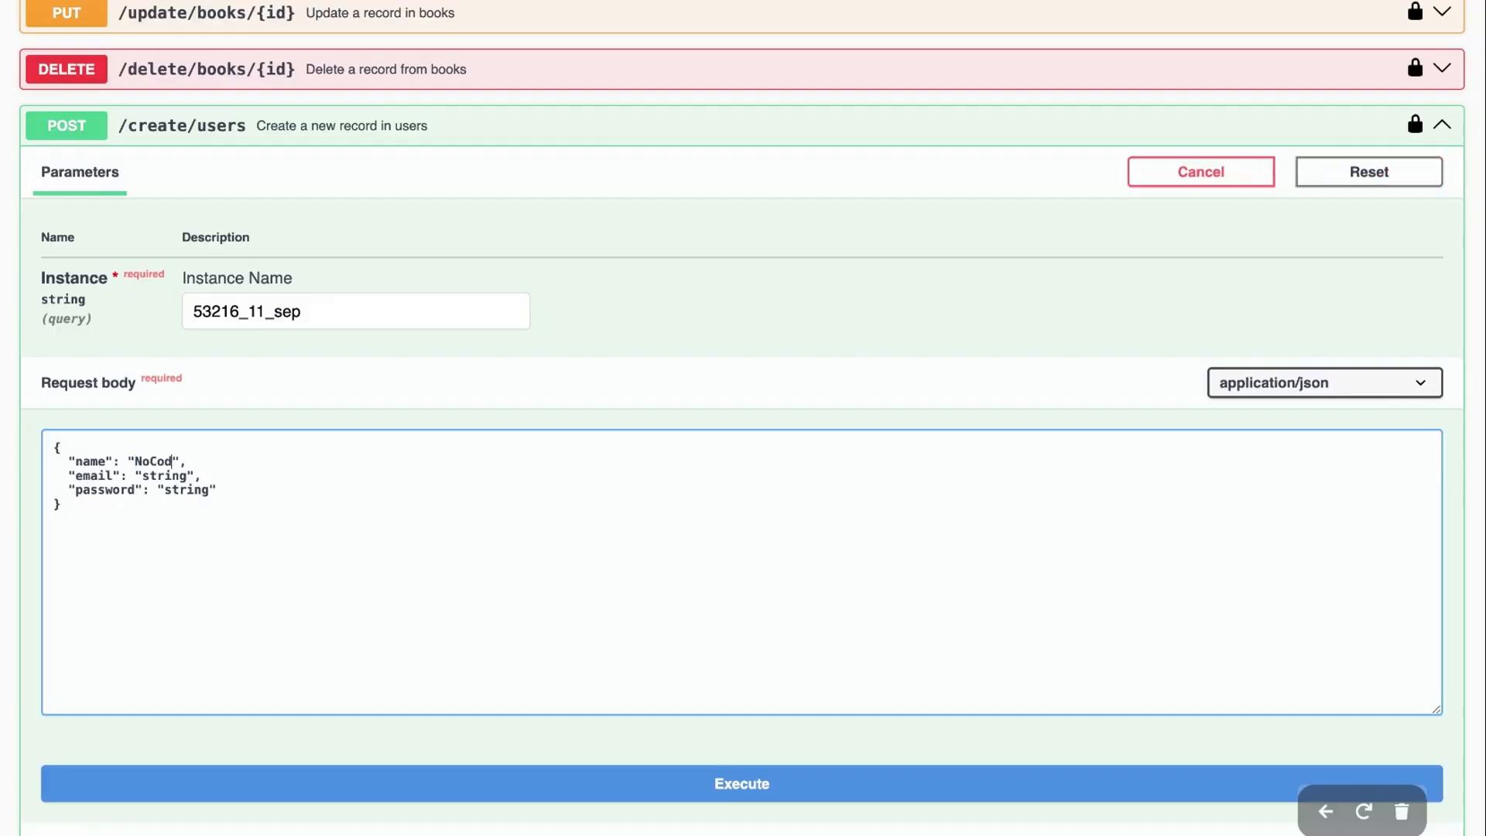
pyautogui.doubleClick(182, 475)
pyautogui.doubleClick(194, 491)
pyautogui.write('mypass')
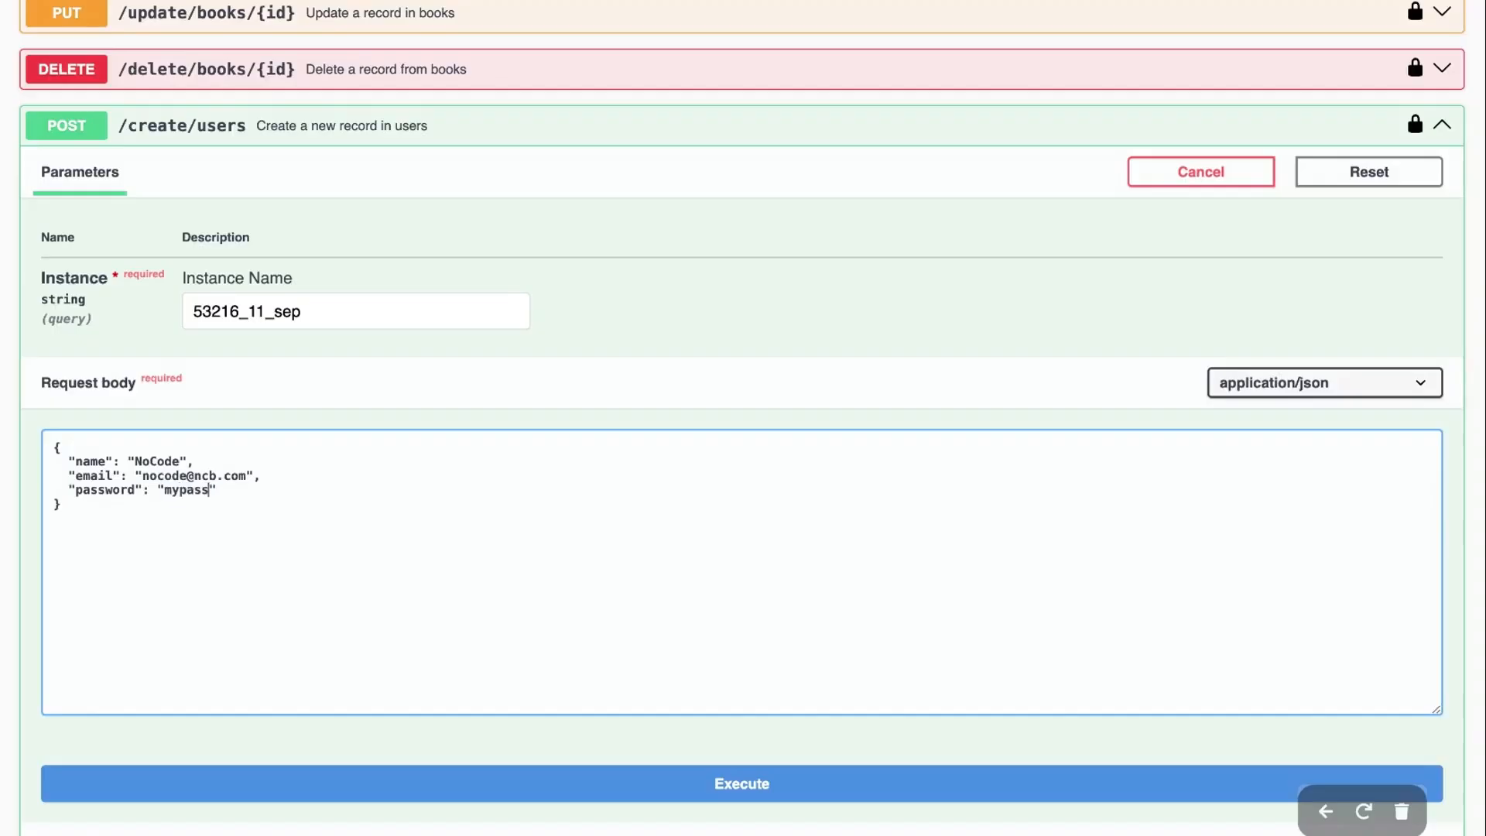
pyautogui.write('word')
# Execute the create-user request and check the 201 response with new id 3
pyautogui.scroll(-3, 187, 398)
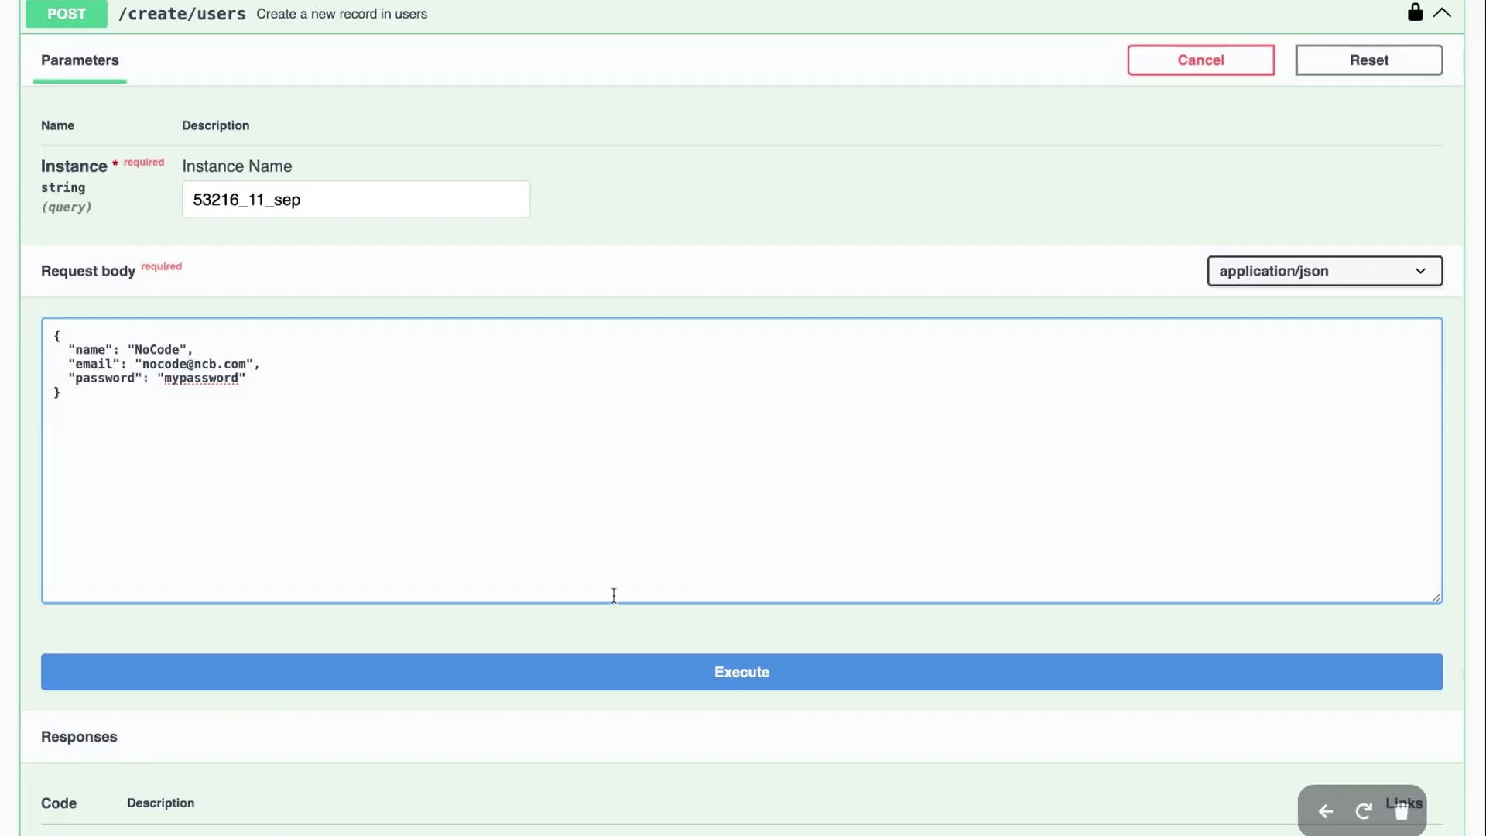
pyautogui.click(647, 669)
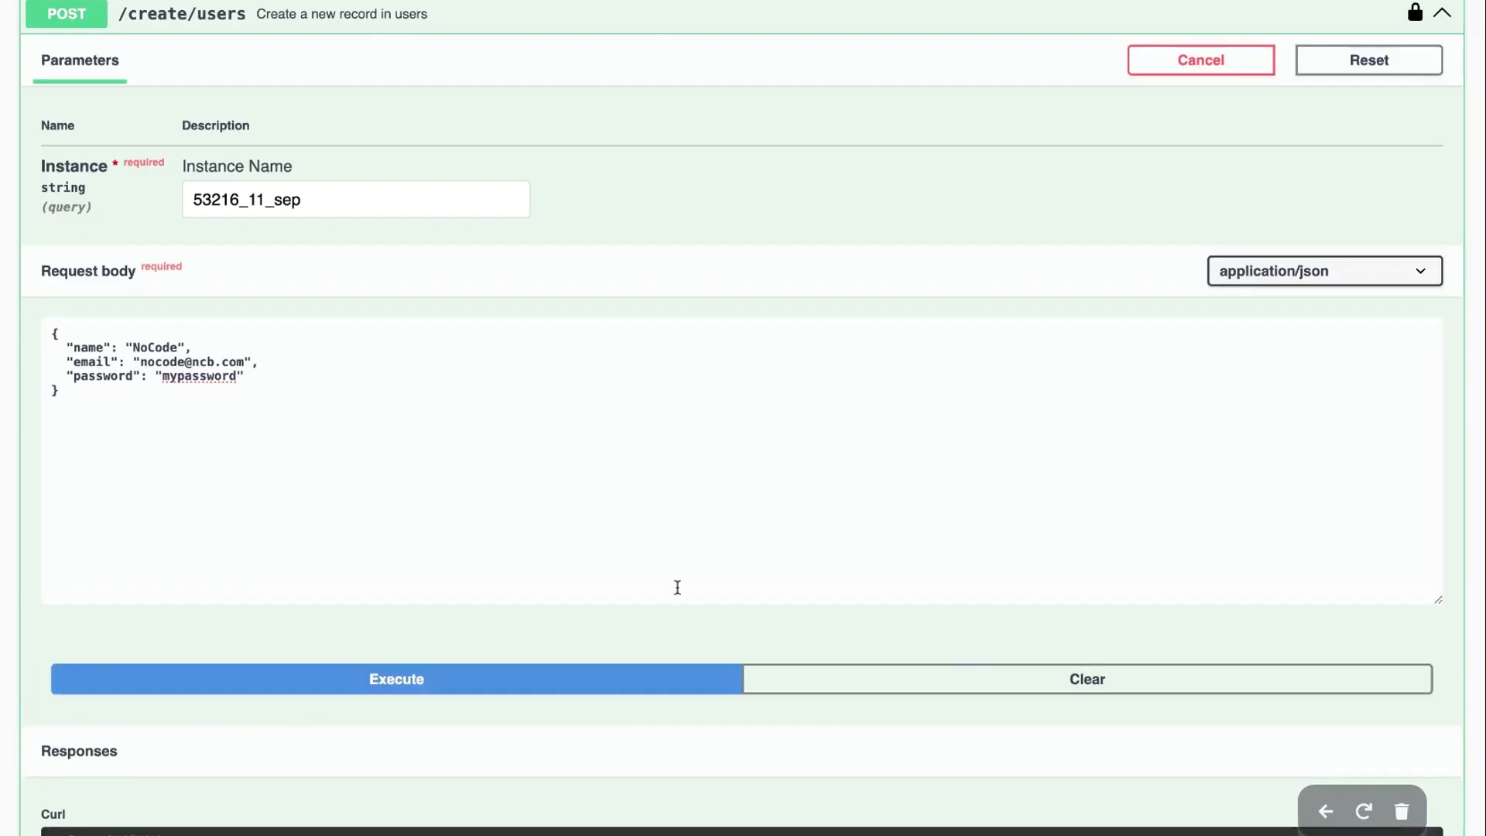
pyautogui.scroll(1, 1149, 216)
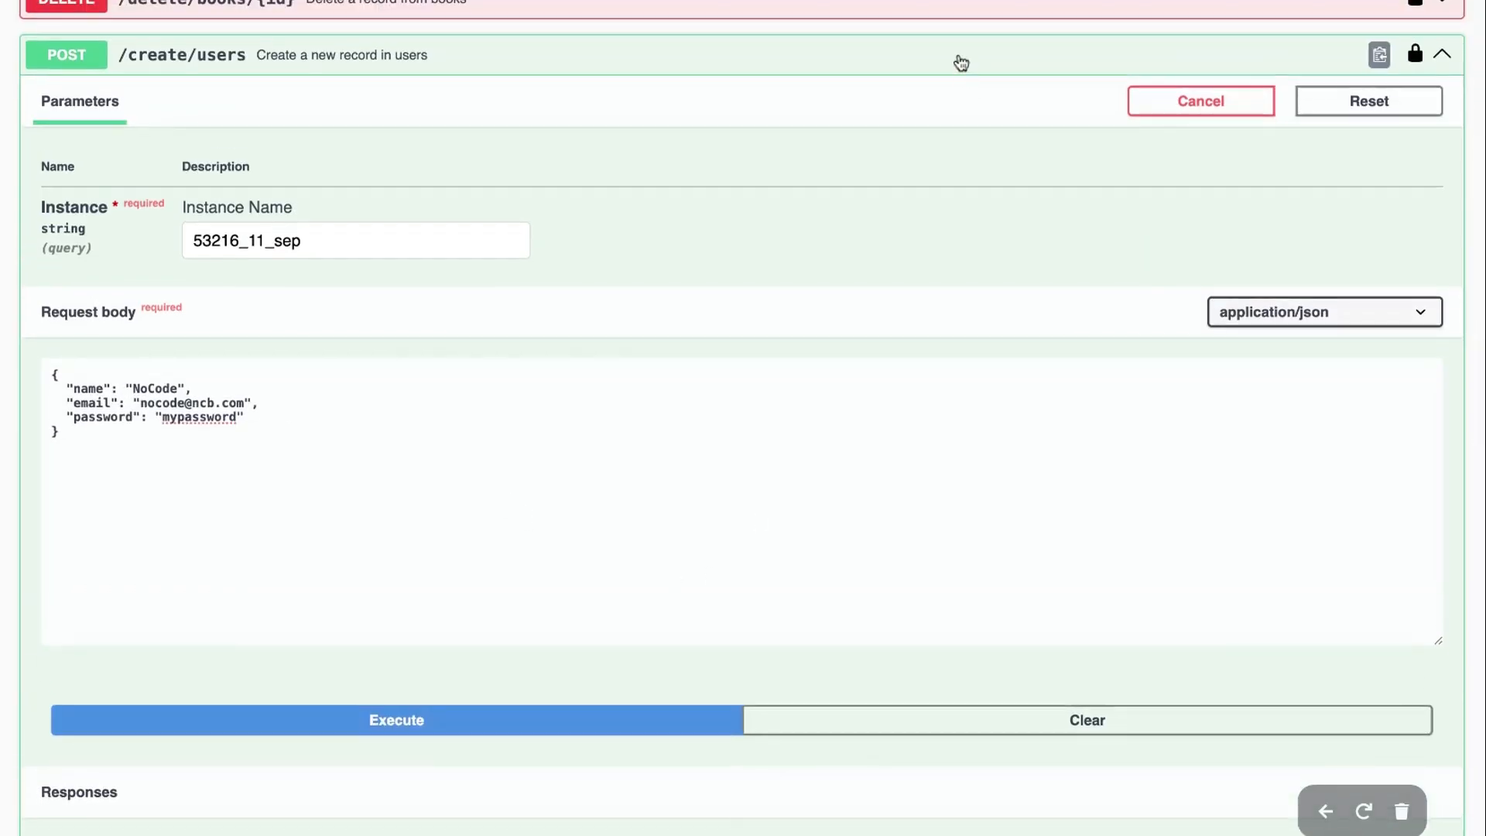
pyautogui.scroll(-9, 853, 514)
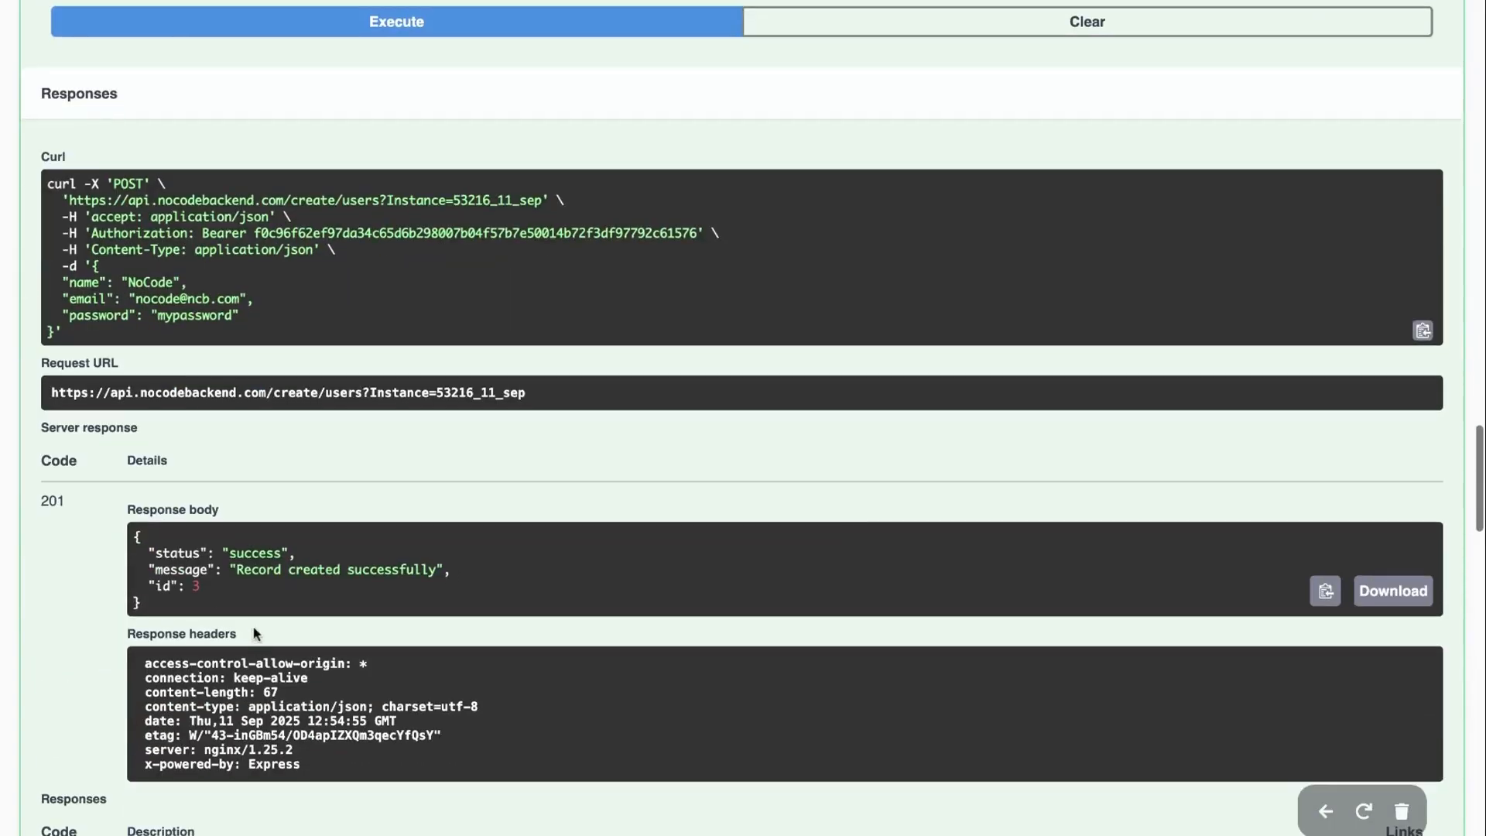
pyautogui.moveTo(200, 586); pyautogui.dragTo(156, 586)
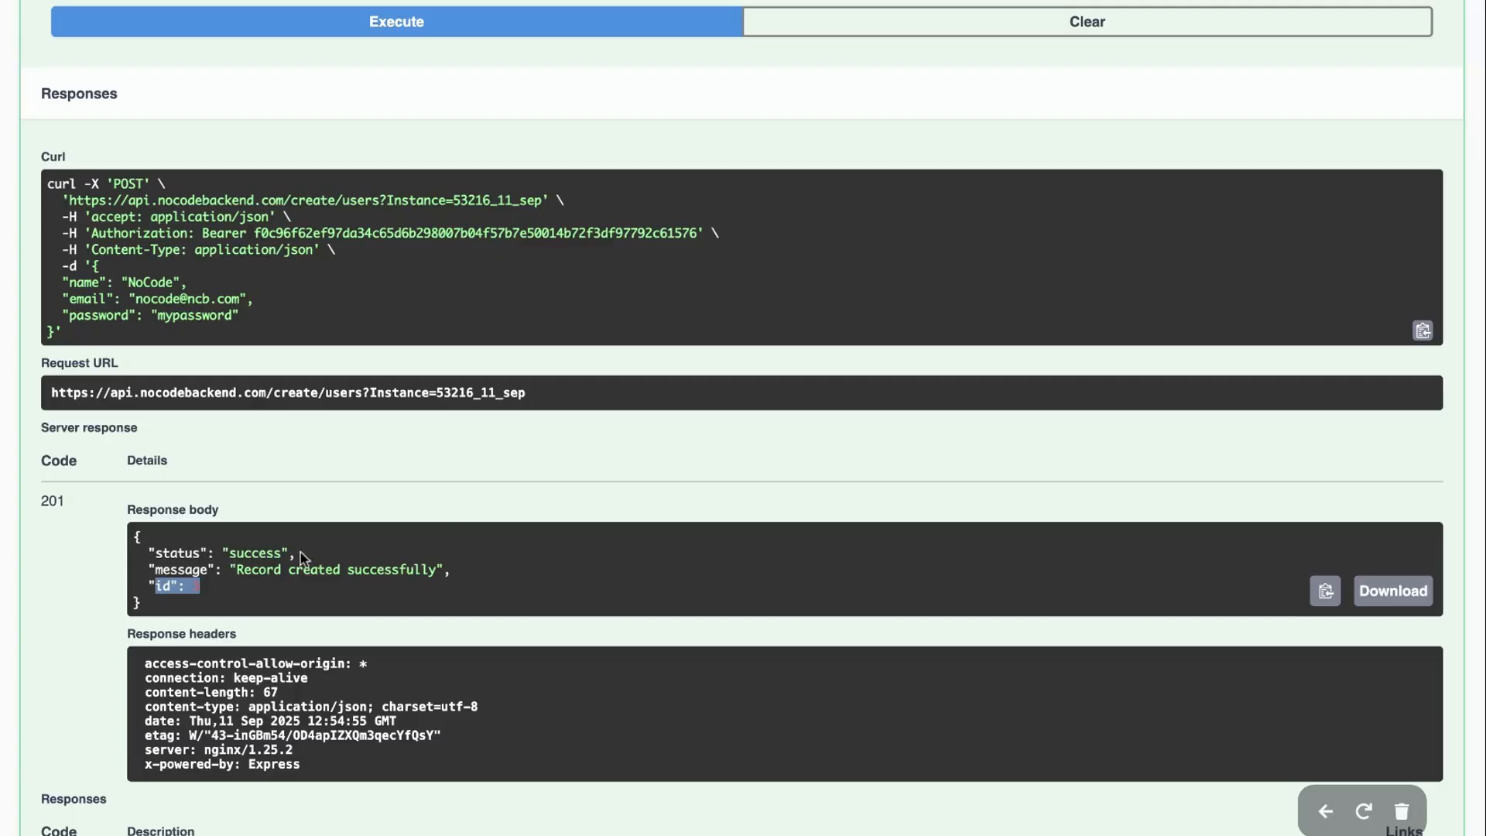
pyautogui.scroll(8, 300, 551)
pyautogui.scroll(2, 558, 295)
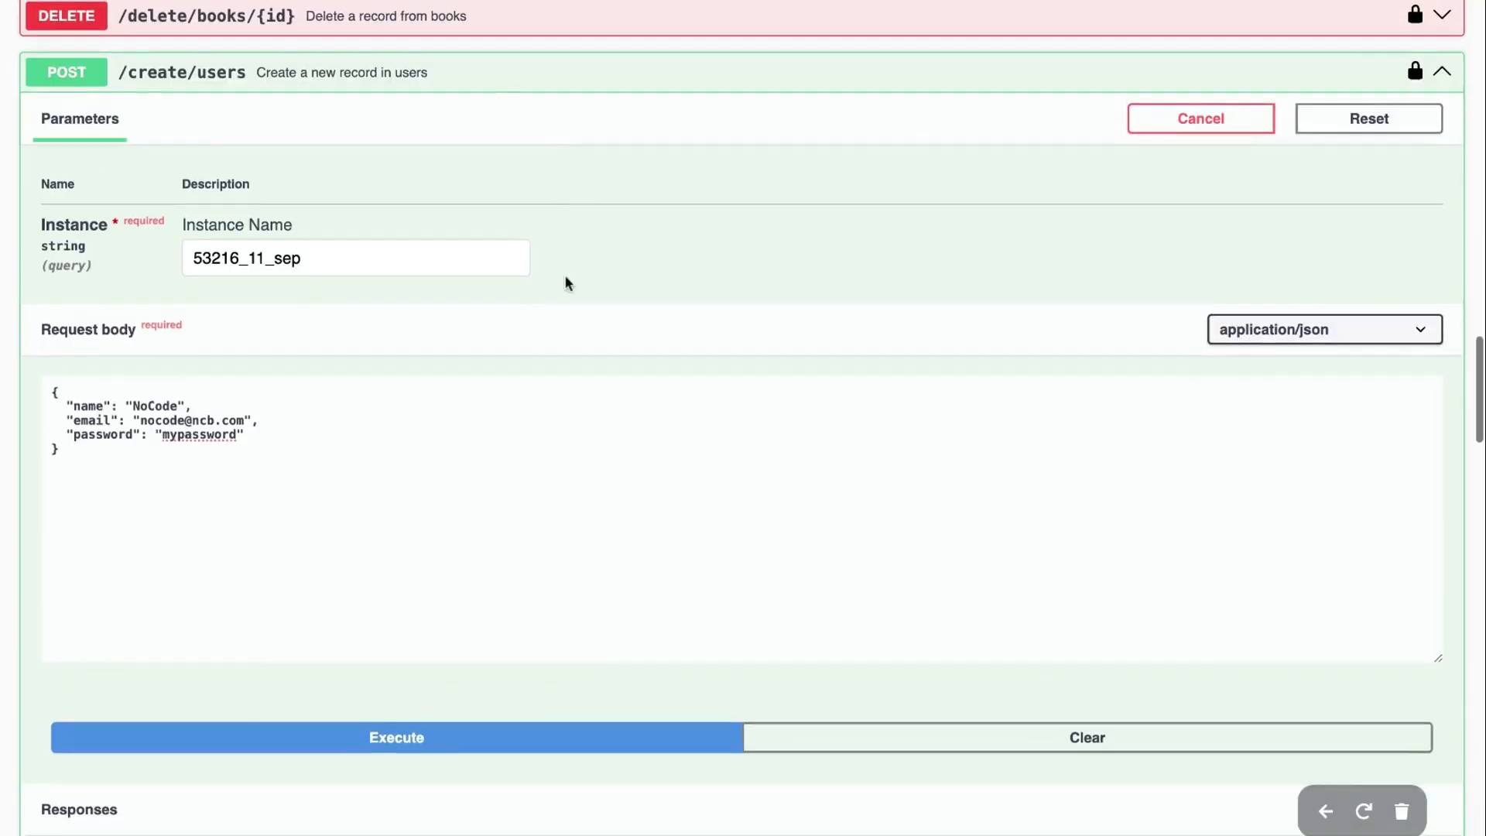
# Collapse the create-user endpoint and re-run the books_users_join_view request
pyautogui.click(550, 83)
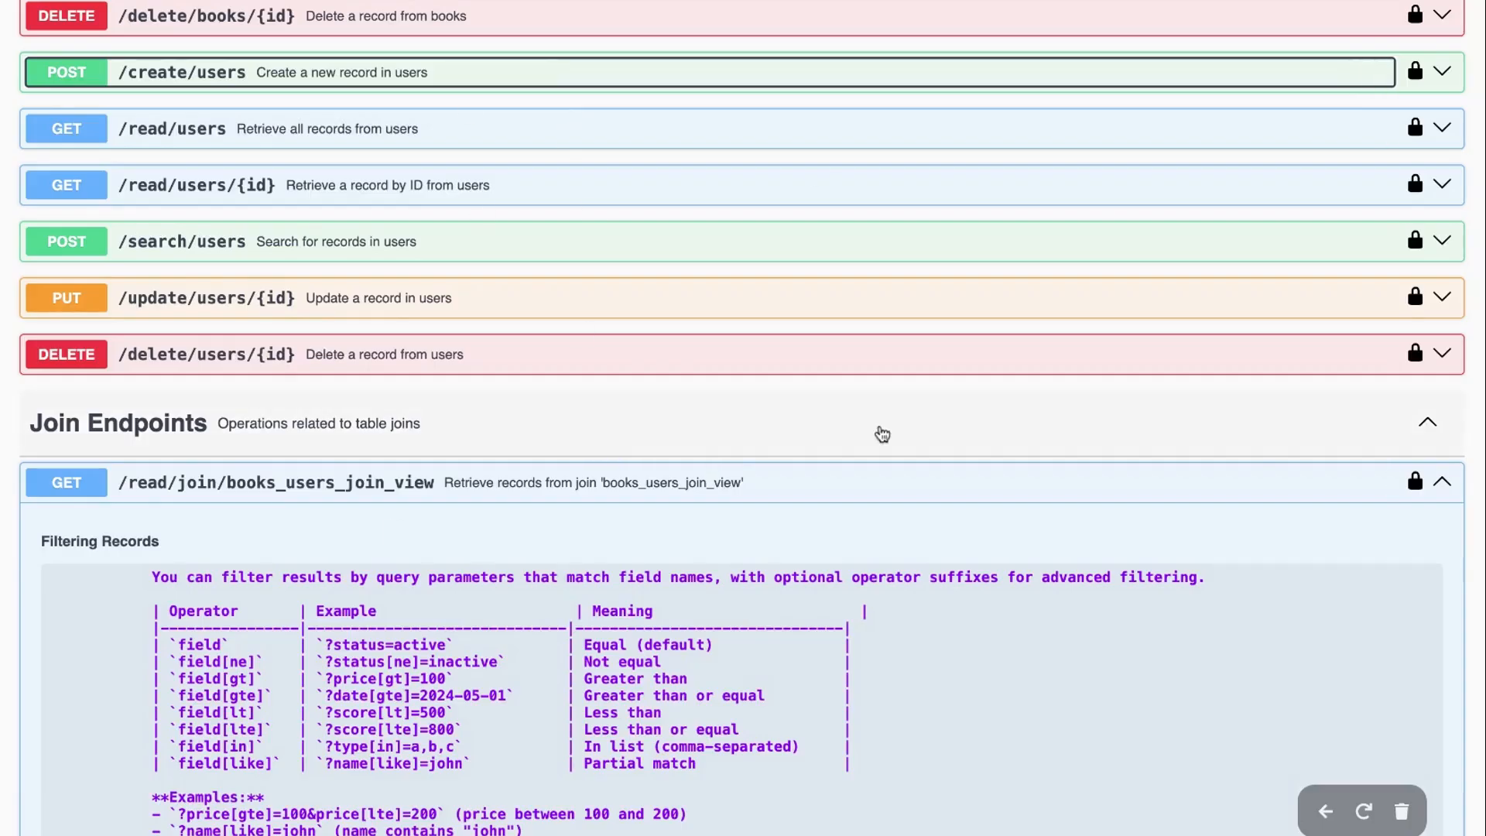
pyautogui.scroll(-8, 882, 431)
pyautogui.scroll(2, 291, 636)
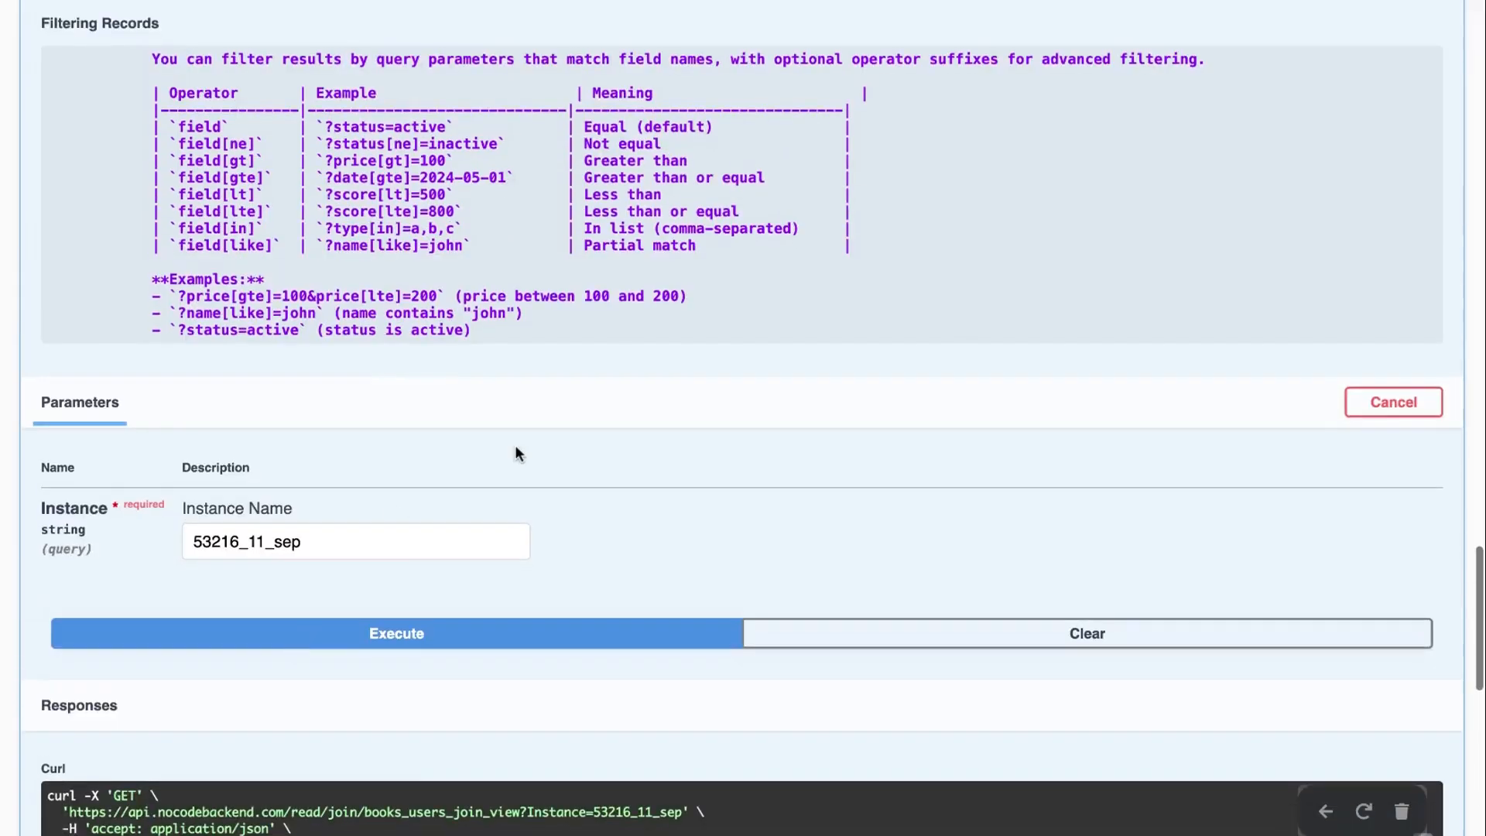
pyautogui.scroll(-2, 514, 444)
pyautogui.click(426, 483)
pyautogui.click(453, 496)
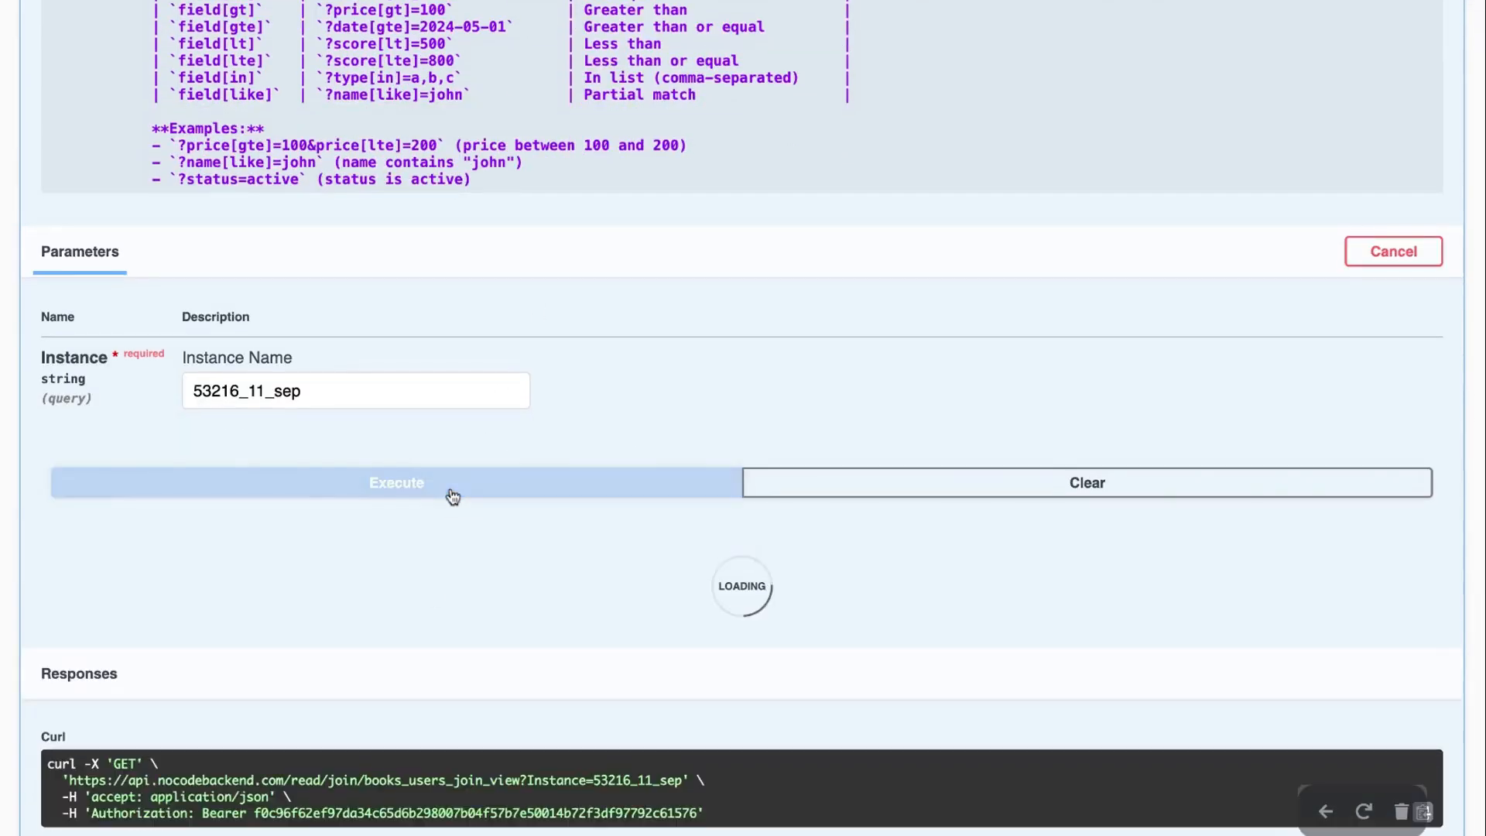
pyautogui.scroll(6, 425, 382)
pyautogui.scroll(-12, 431, 596)
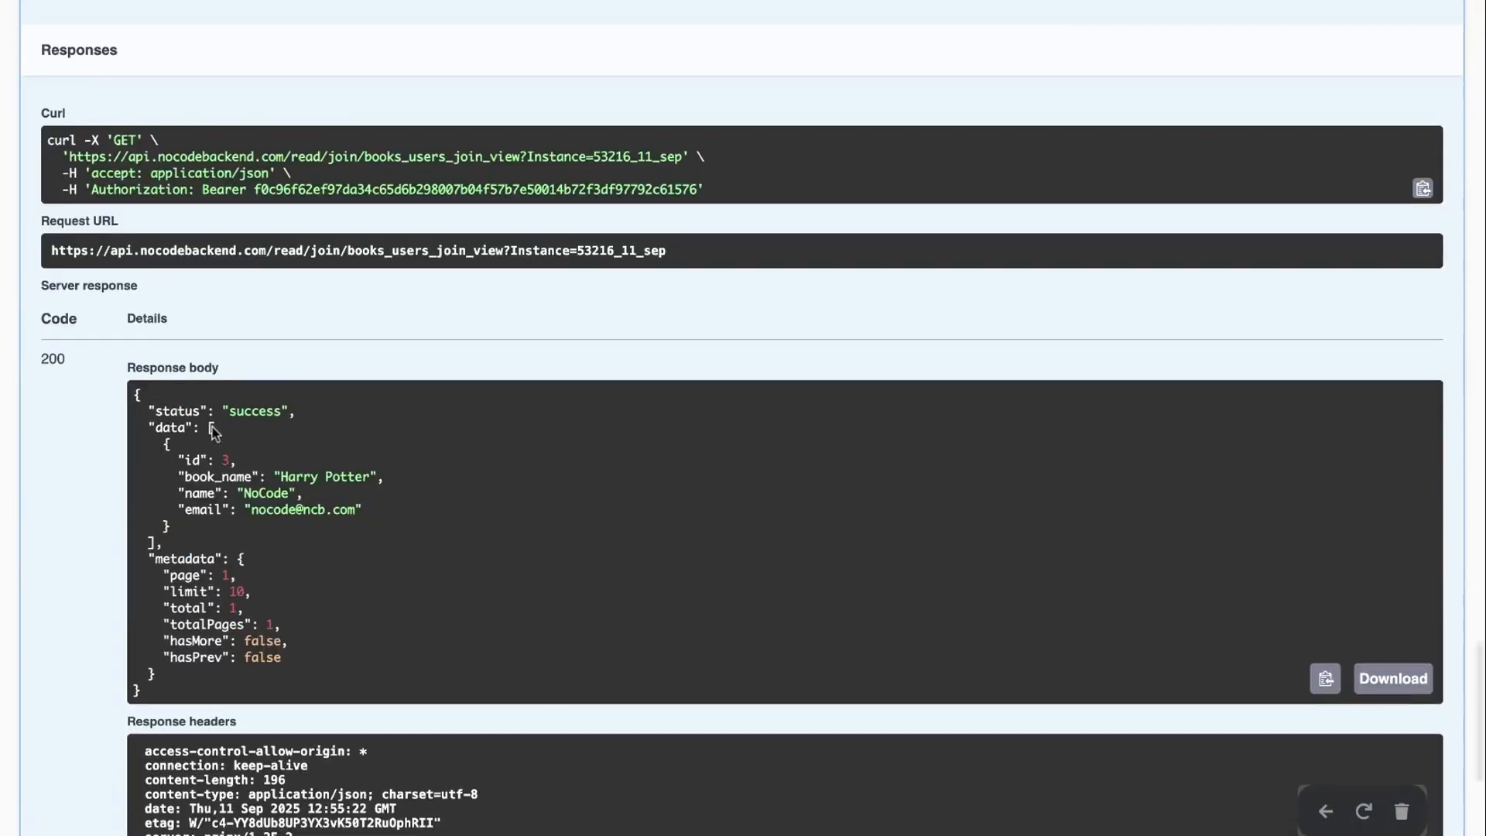
# Review the joined Harry Potter record's book_name, name and email fields
pyautogui.moveTo(164, 439); pyautogui.dragTo(309, 527)
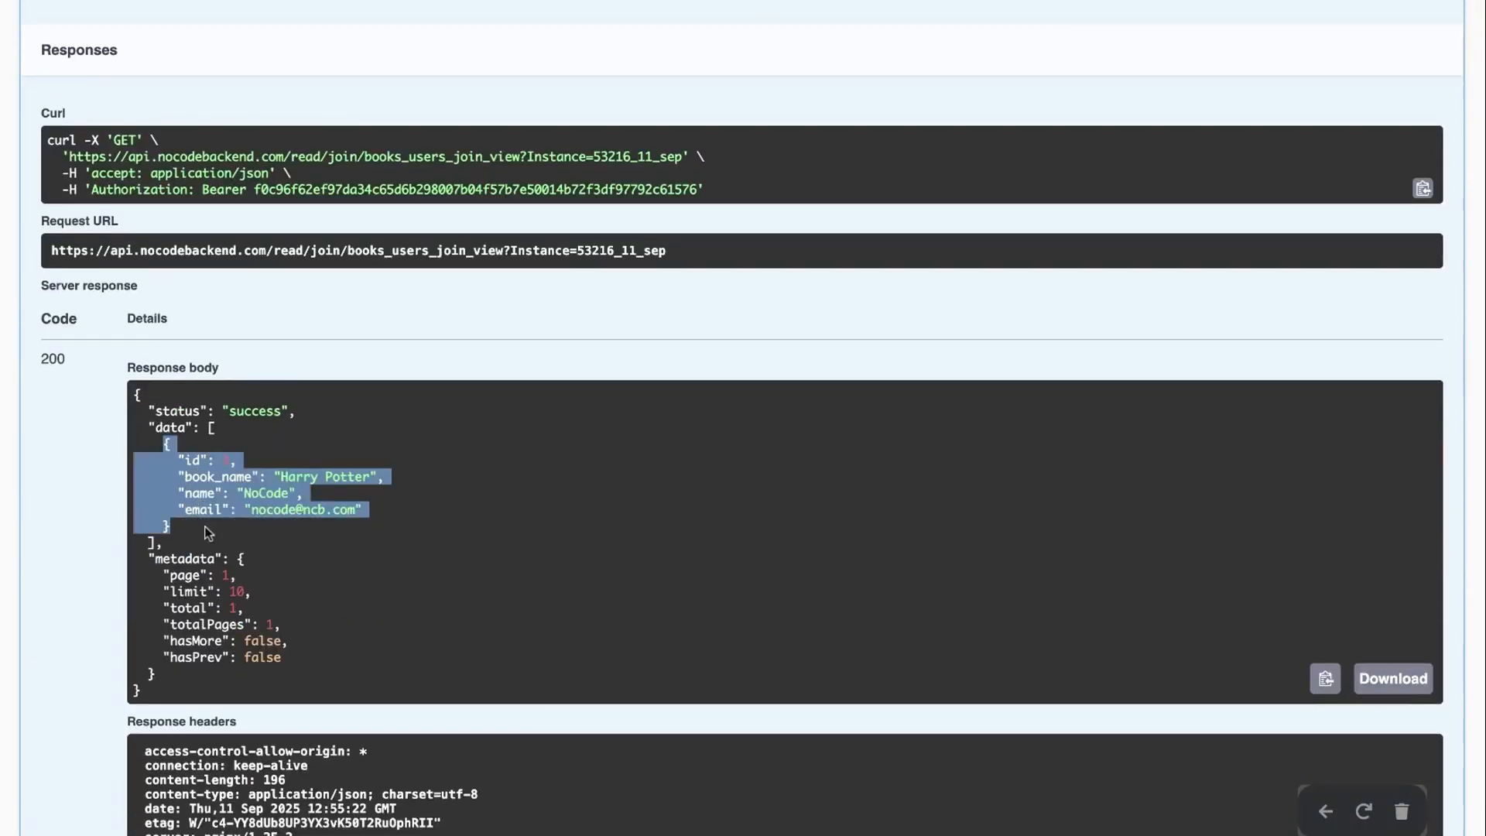
pyautogui.click(308, 527)
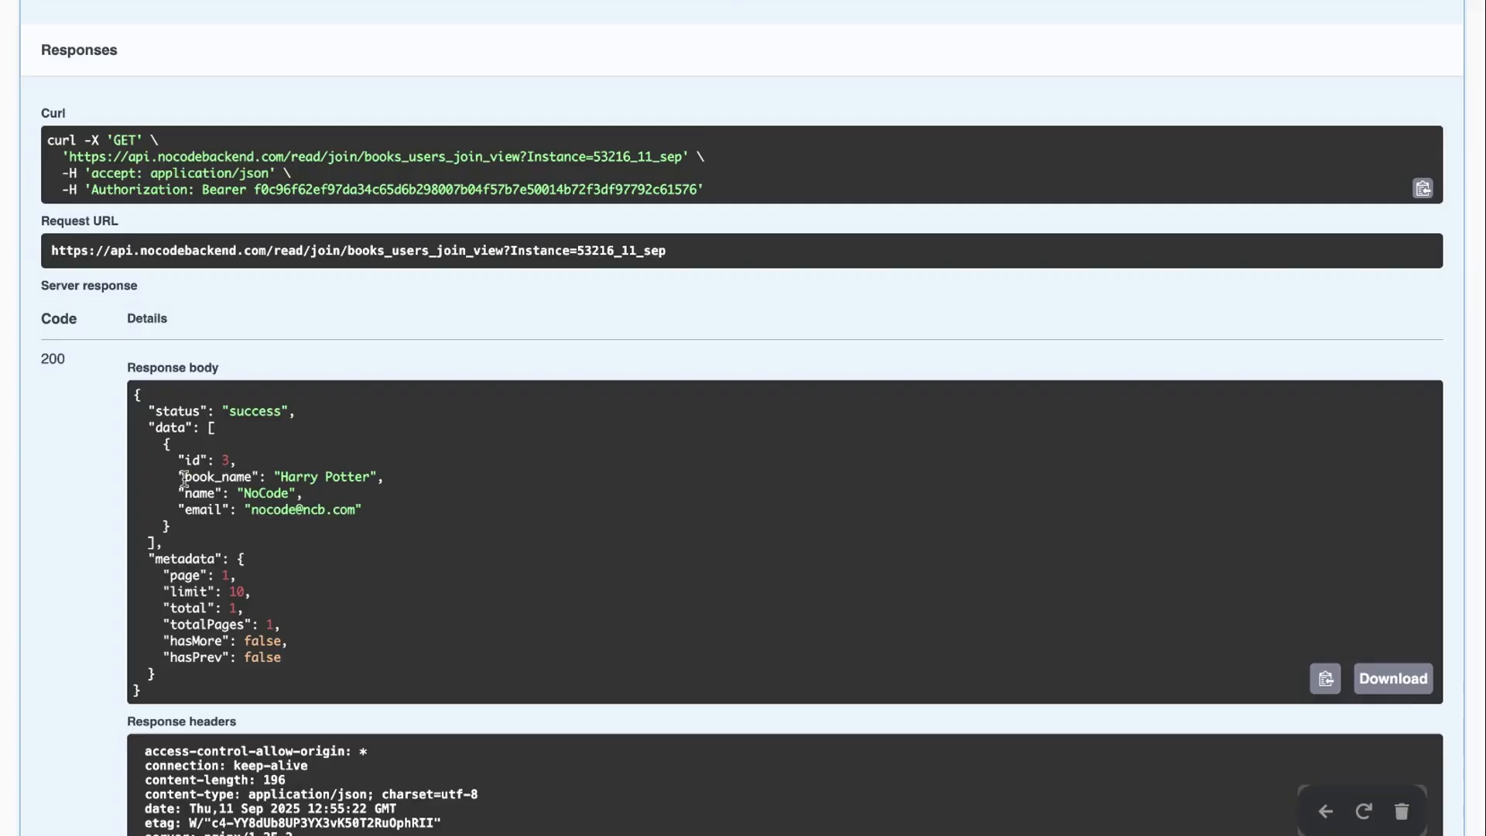
pyautogui.moveTo(178, 487); pyautogui.dragTo(398, 520)
pyautogui.click(394, 512)
pyautogui.moveTo(178, 476); pyautogui.dragTo(463, 479)
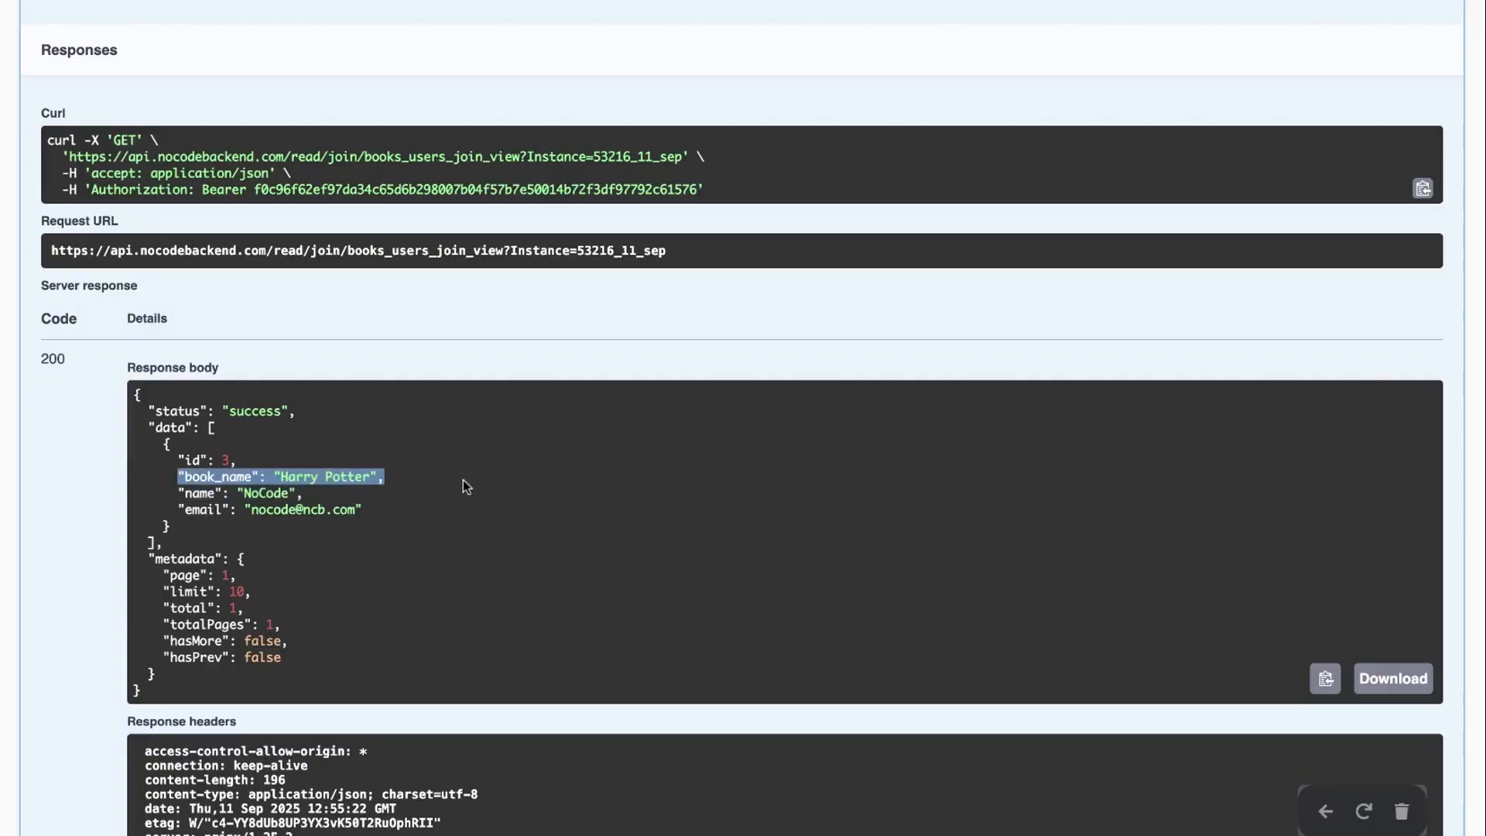
pyautogui.click(229, 456)
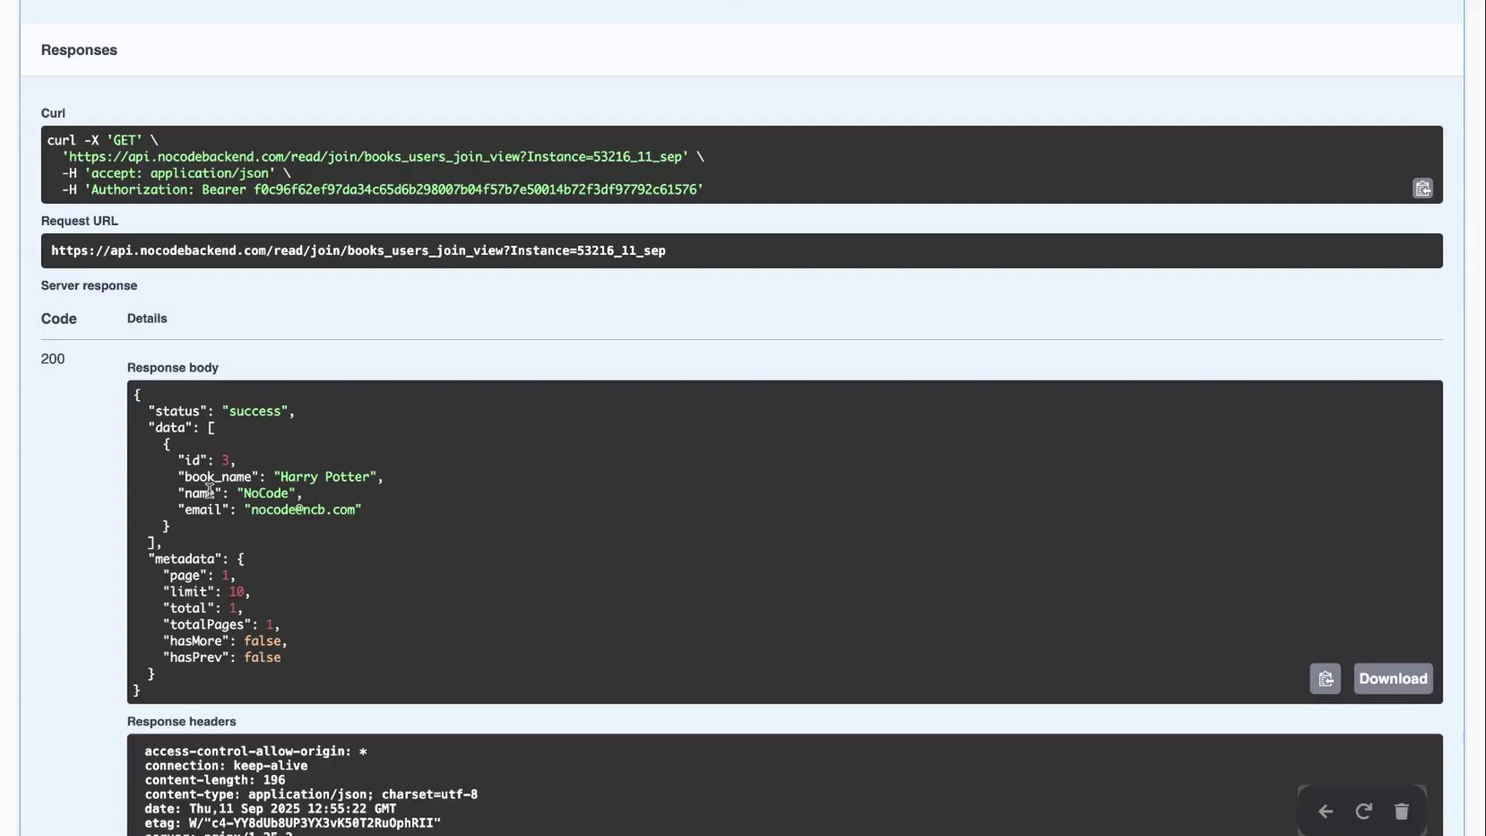
pyautogui.moveTo(368, 512); pyautogui.dragTo(181, 504)
pyautogui.click(429, 532)
# Review the curl command, then collapse the books_users_join_view endpoint
pyautogui.scroll(3, 301, 286)
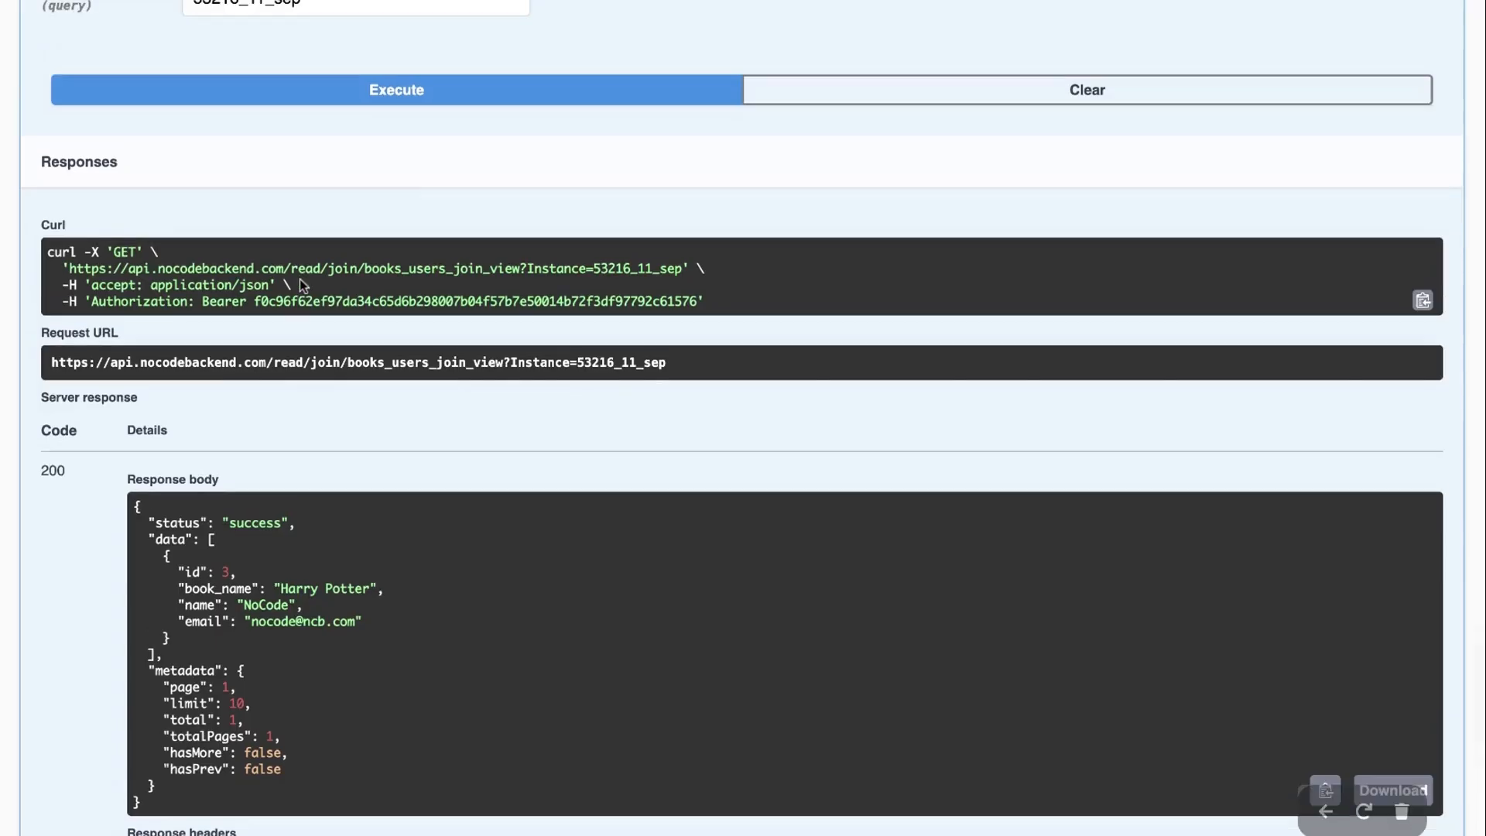
pyautogui.scroll(2, 300, 278)
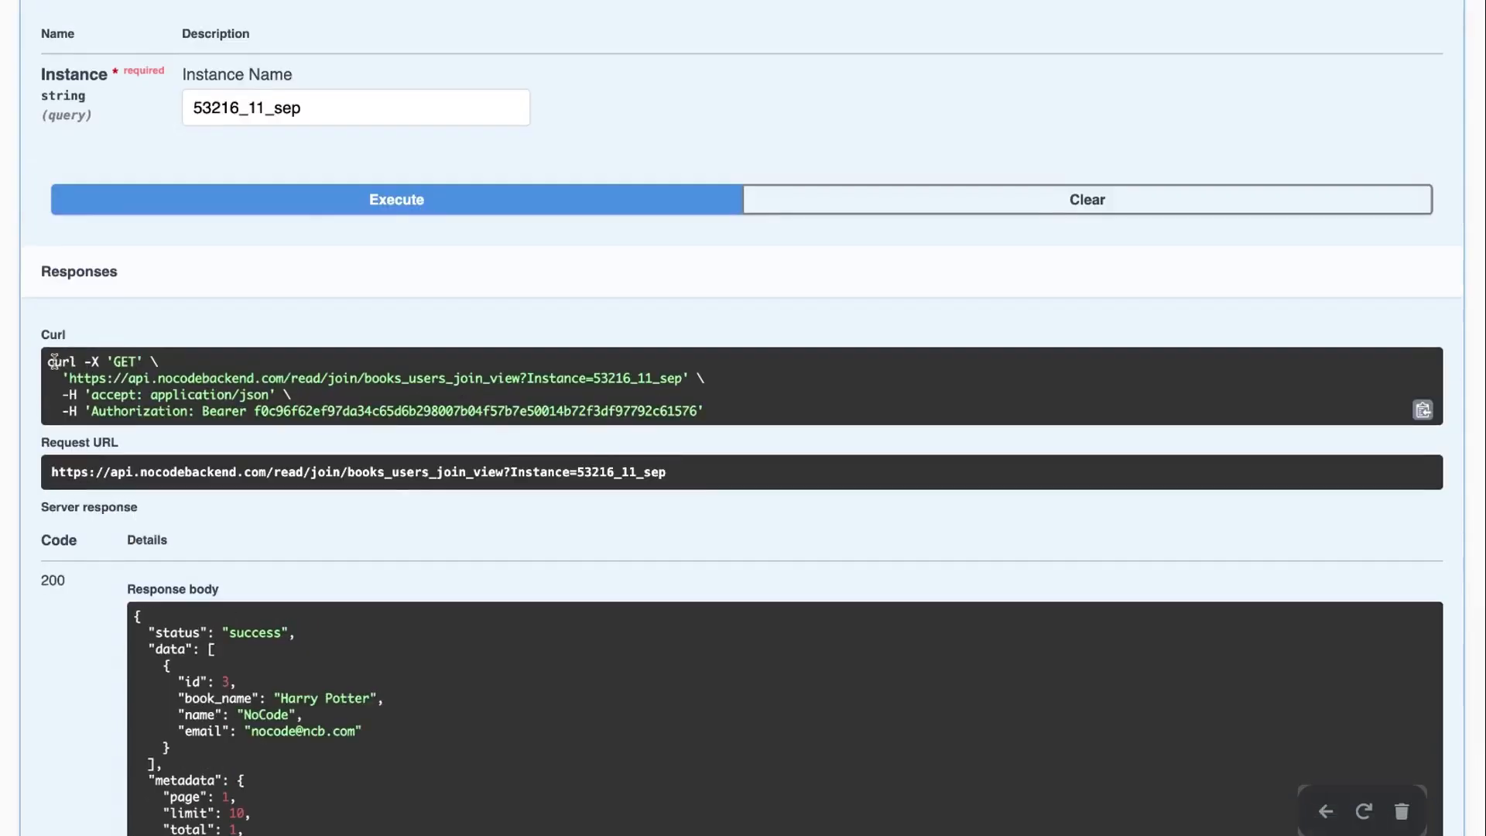
pyautogui.moveTo(49, 361); pyautogui.dragTo(733, 411)
pyautogui.scroll(1, 731, 412)
pyautogui.scroll(-1, 732, 412)
pyautogui.click(421, 462)
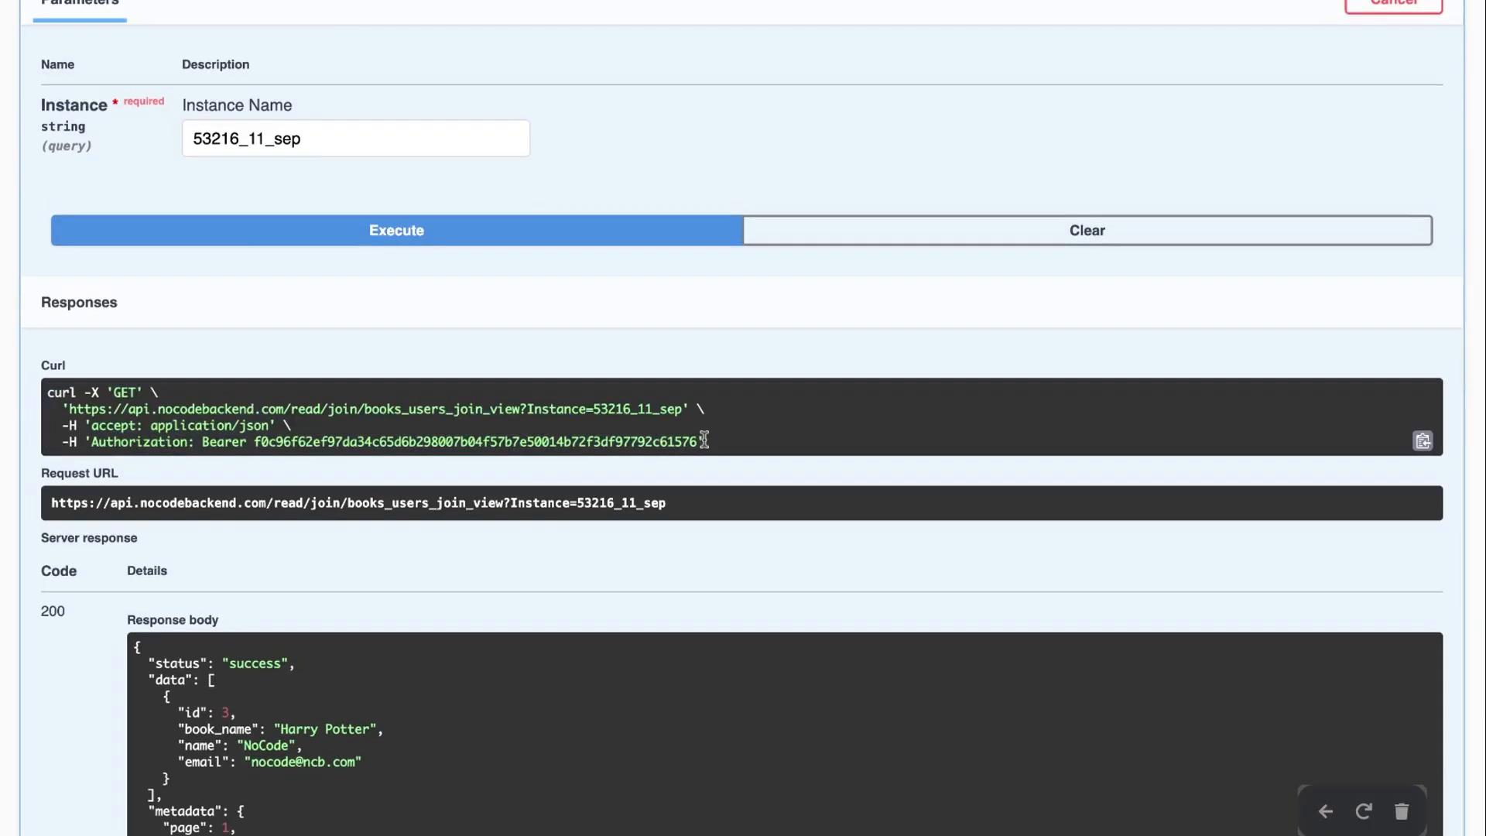
pyautogui.scroll(7, 704, 440)
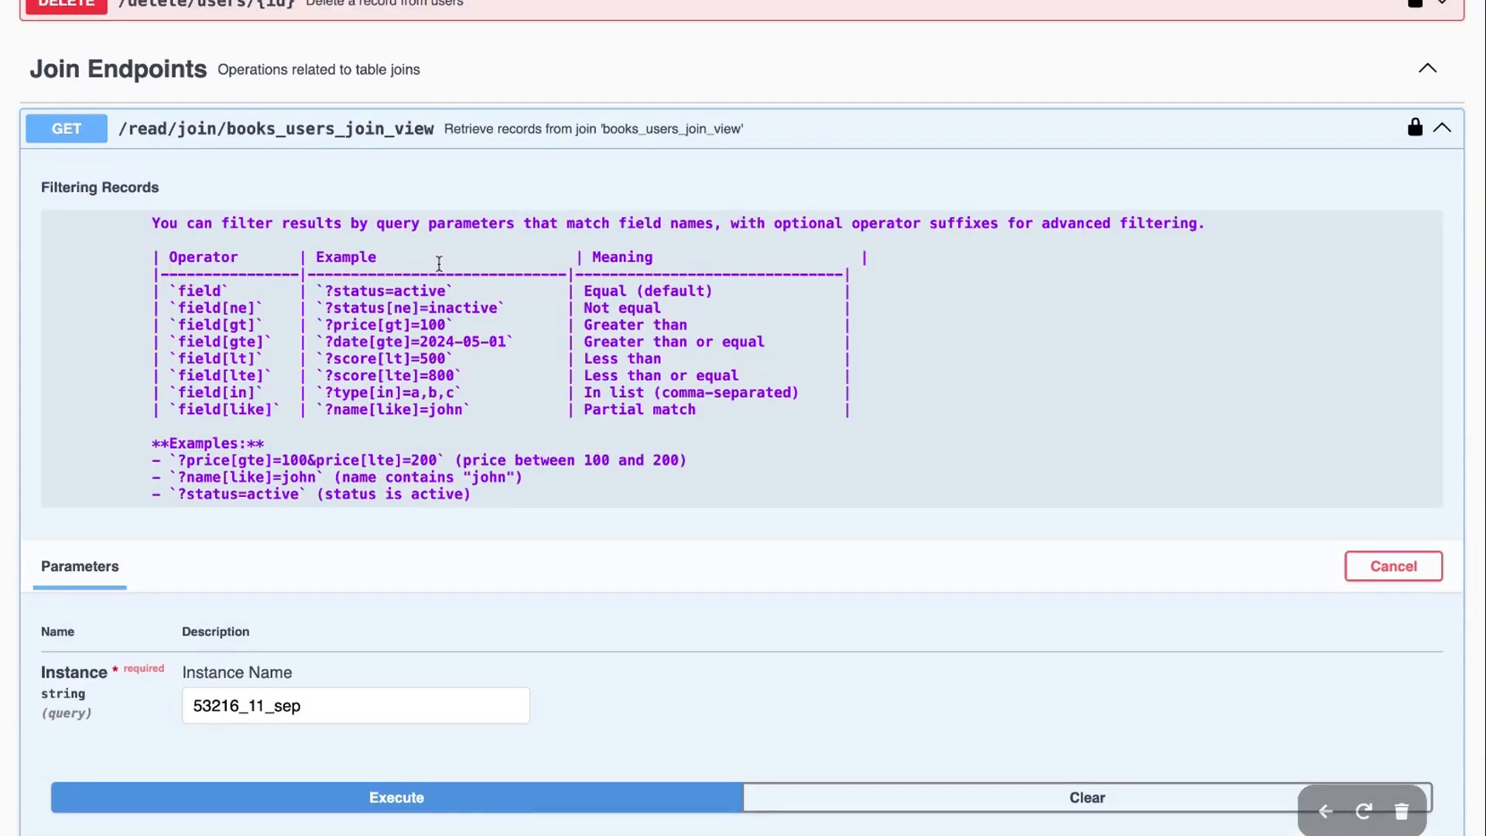
pyautogui.click(649, 132)
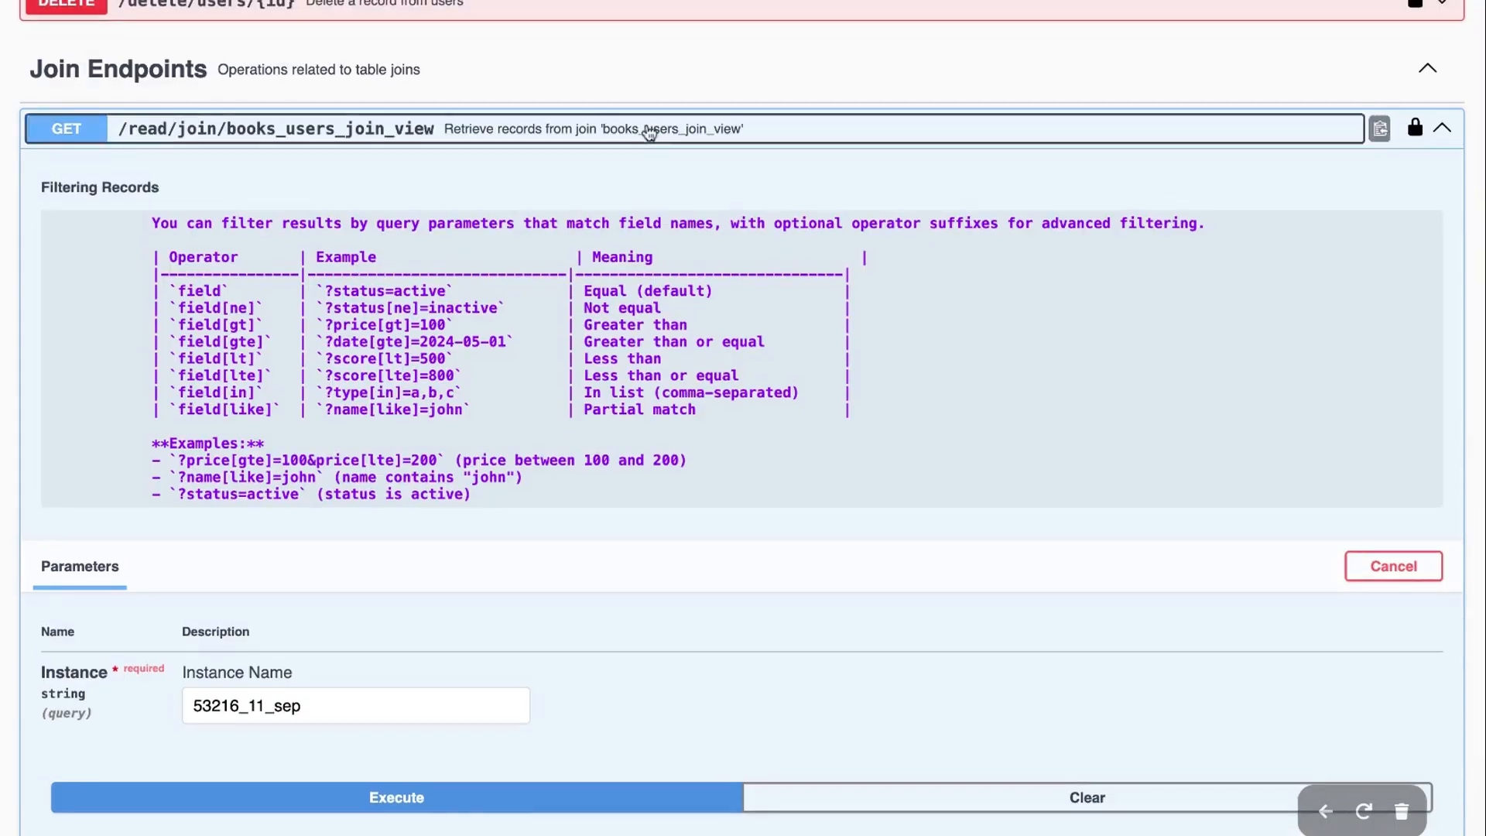
pyautogui.scroll(15, 626, 325)
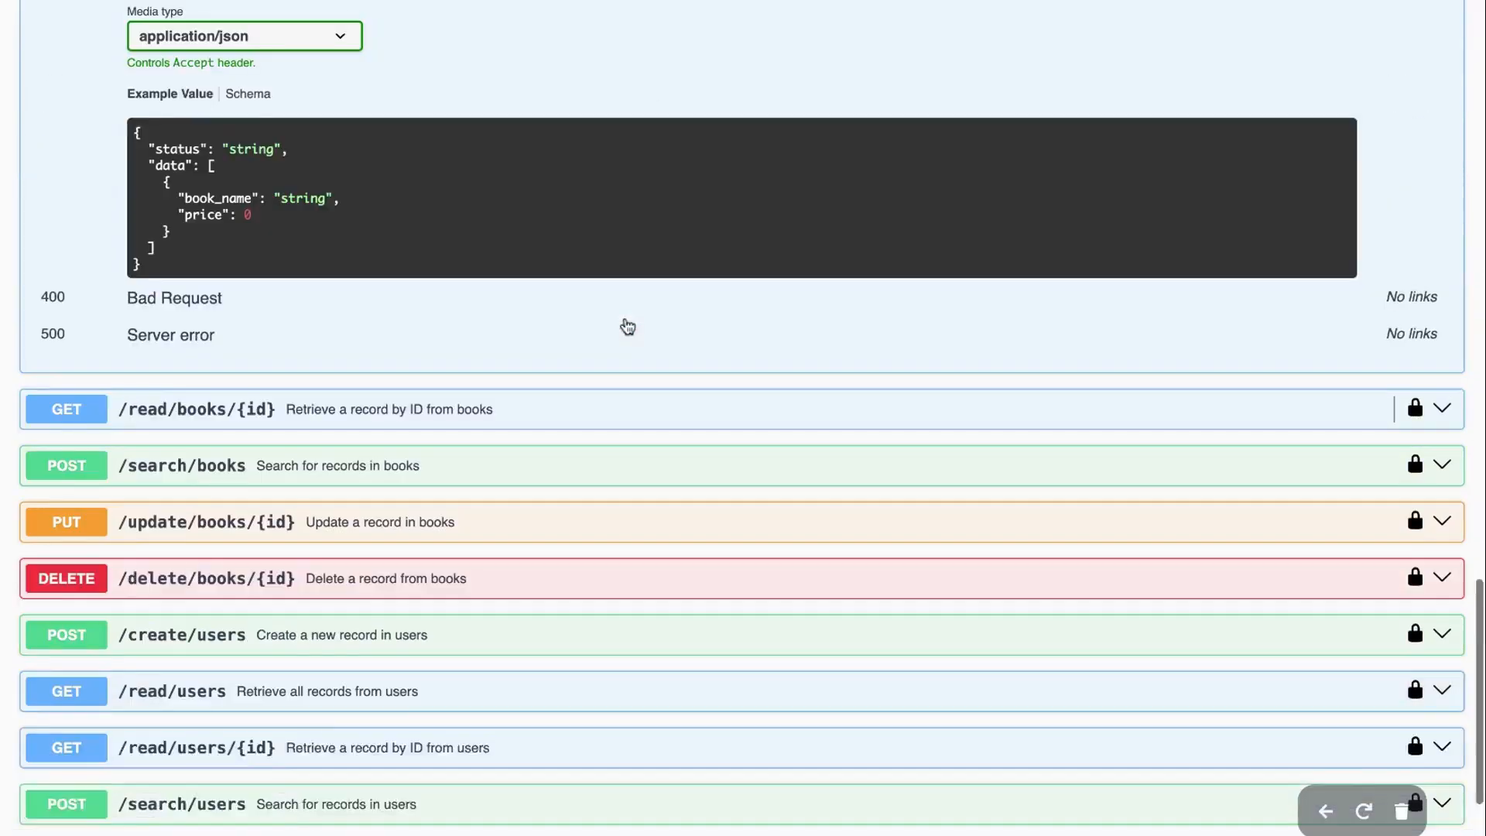
pyautogui.scroll(5, 629, 286)
pyautogui.scroll(-20, 628, 248)
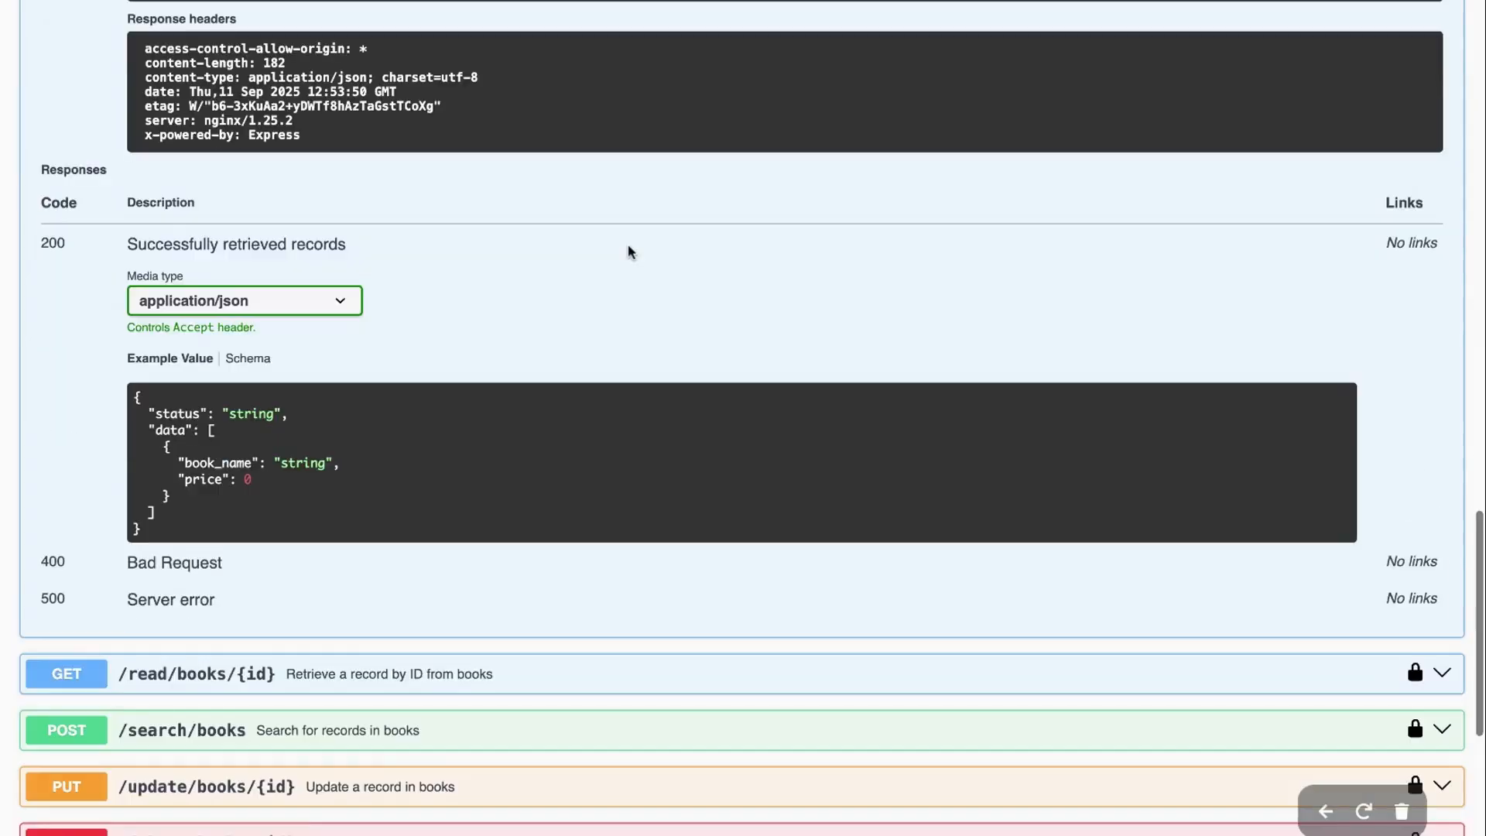
pyautogui.scroll(1, 539, 526)
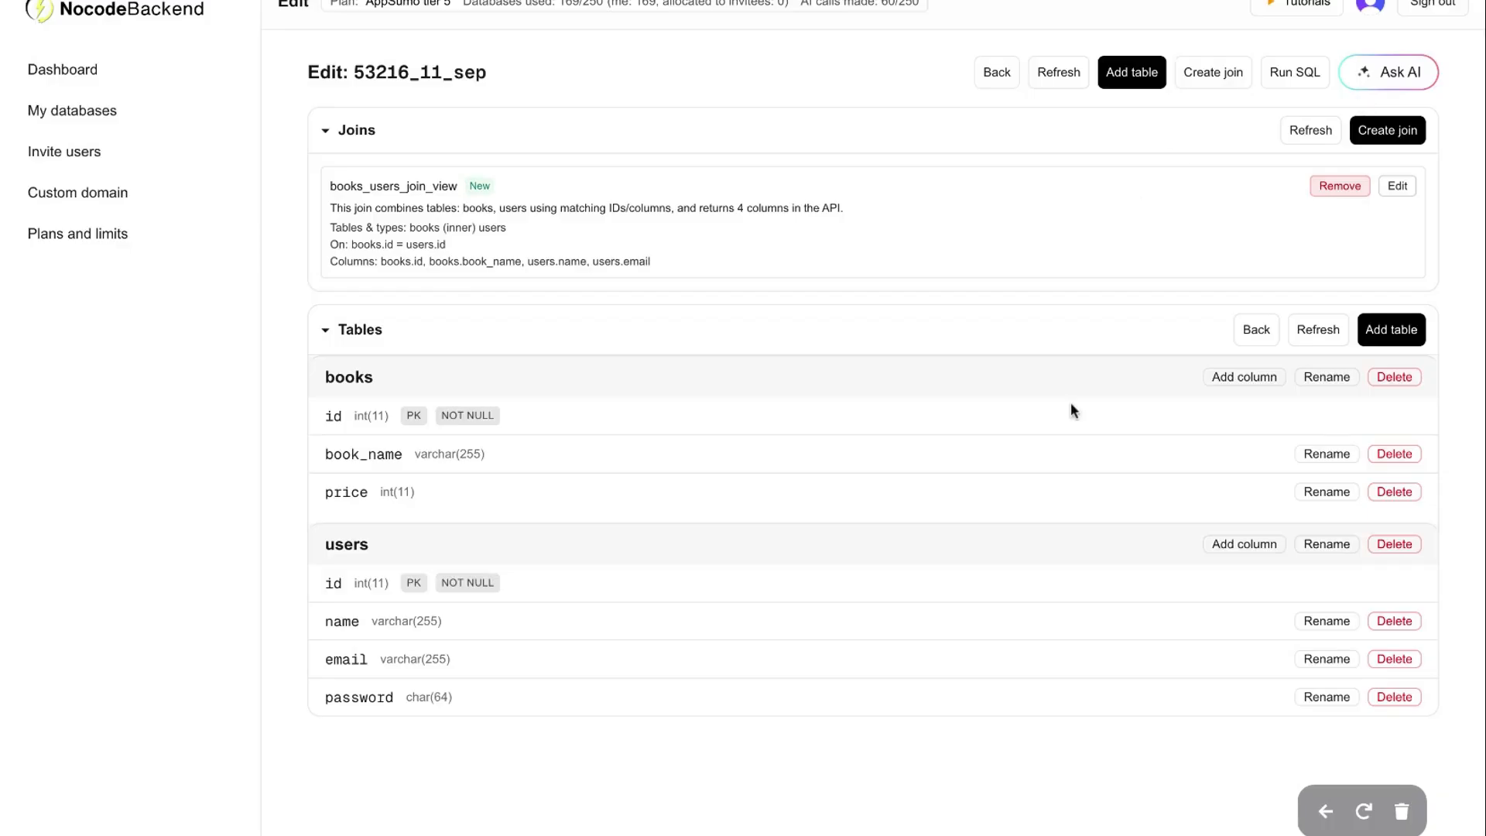
pyautogui.click(1298, 78)
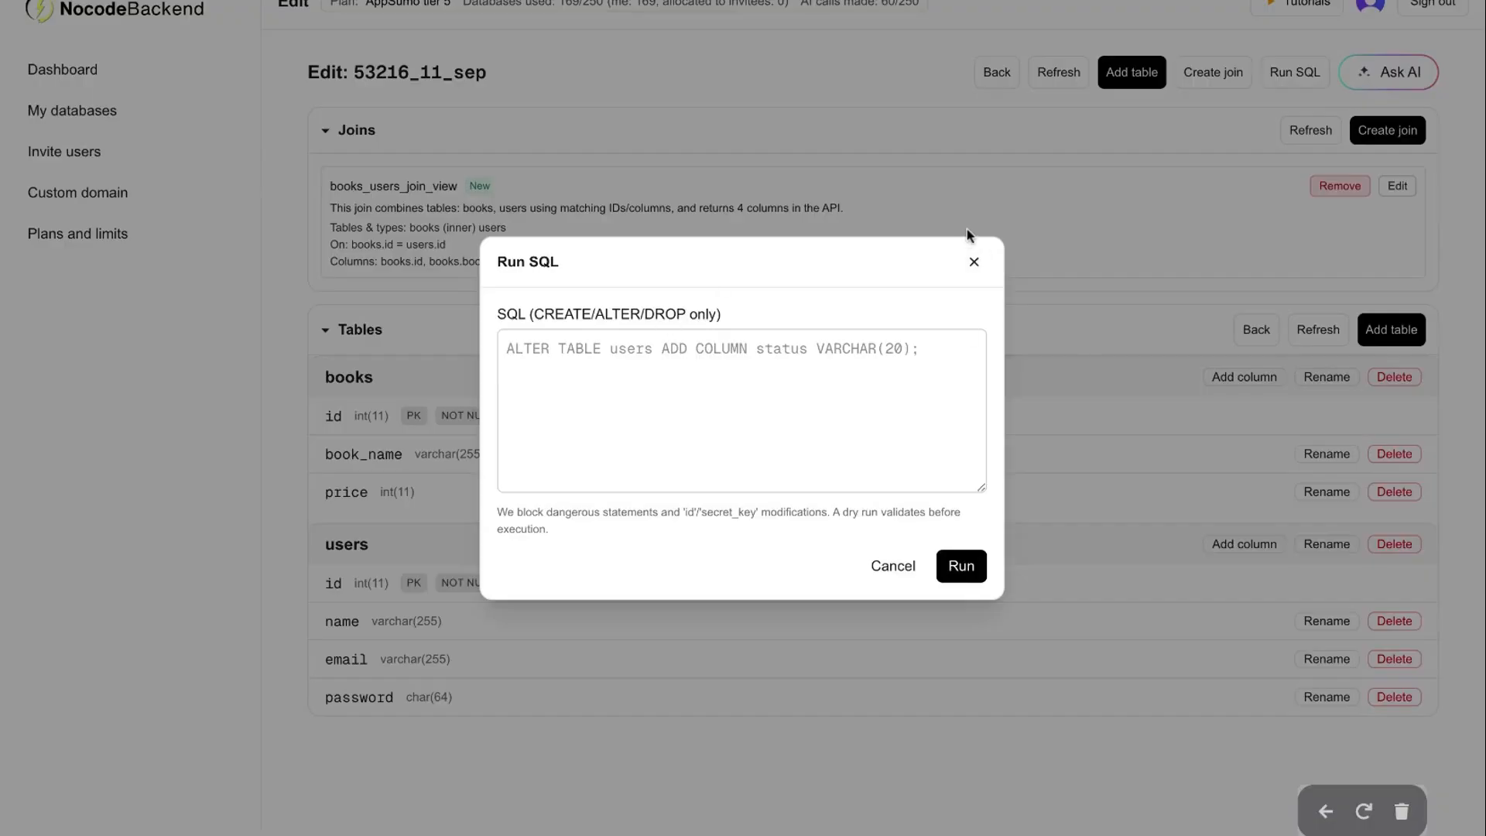
pyautogui.click(973, 263)
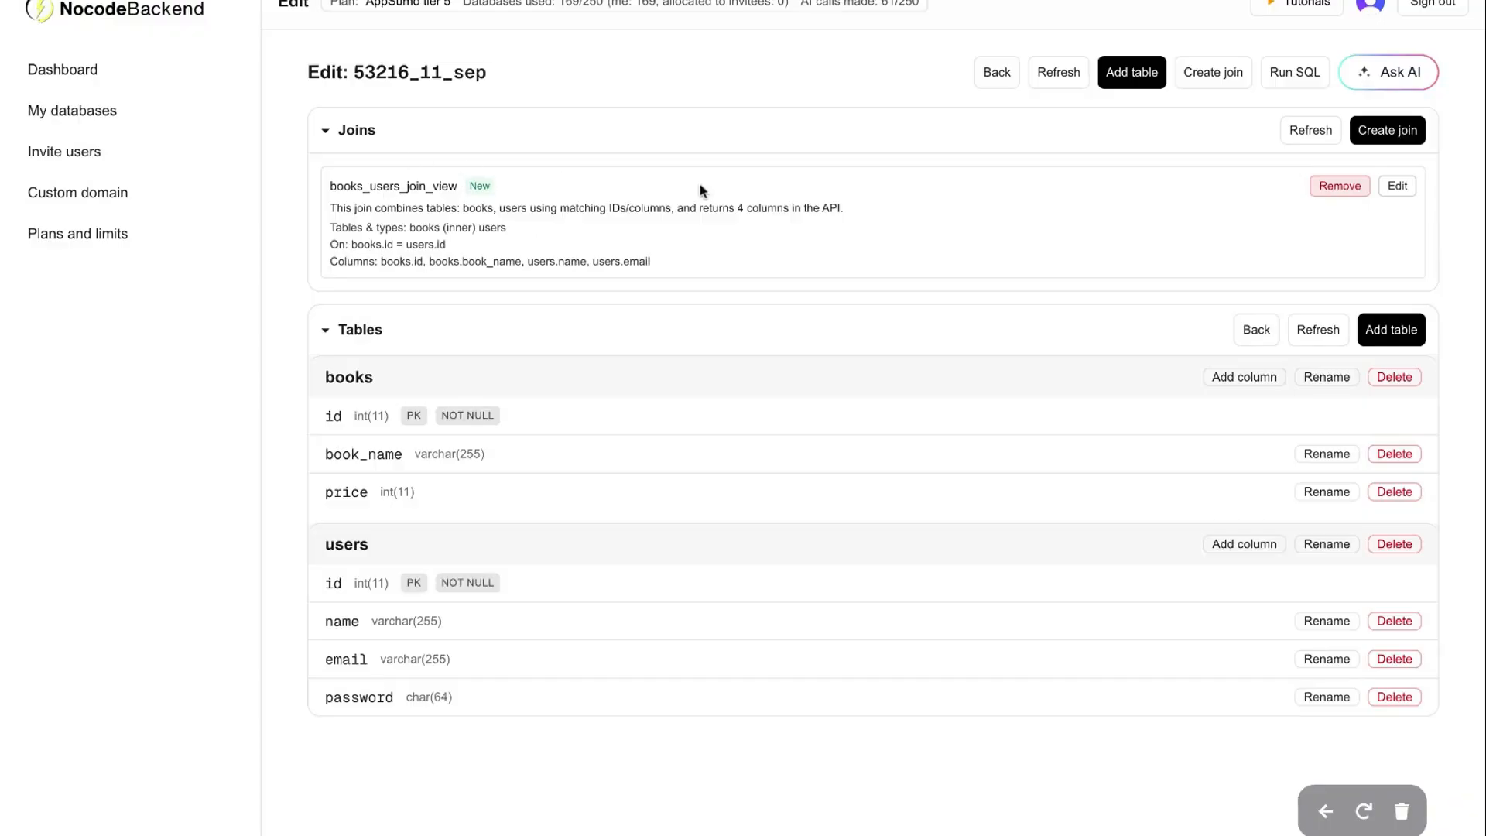
pyautogui.click(1402, 187)
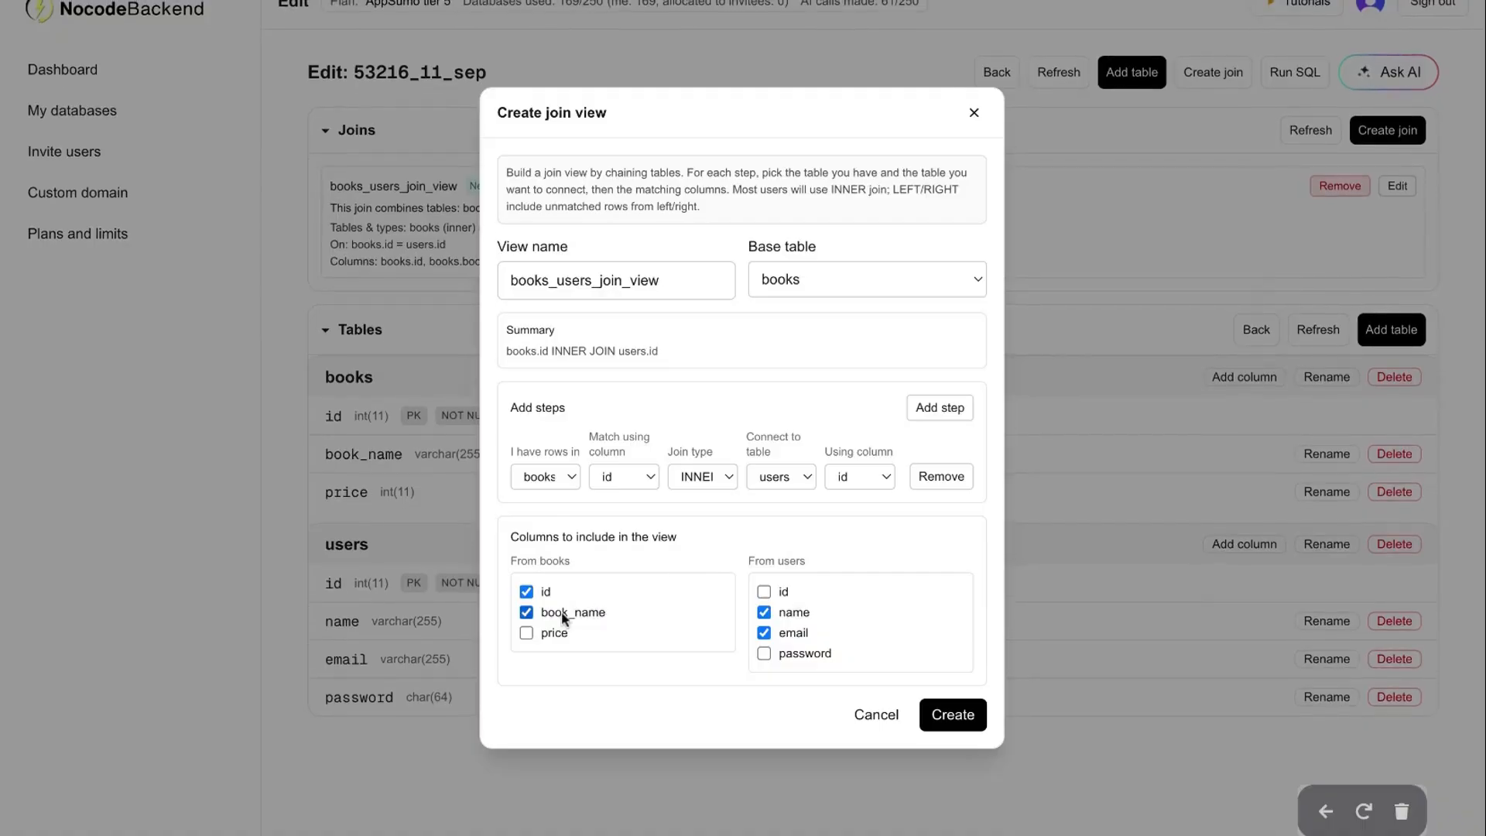
pyautogui.click(527, 632)
pyautogui.click(527, 633)
pyautogui.click(881, 726)
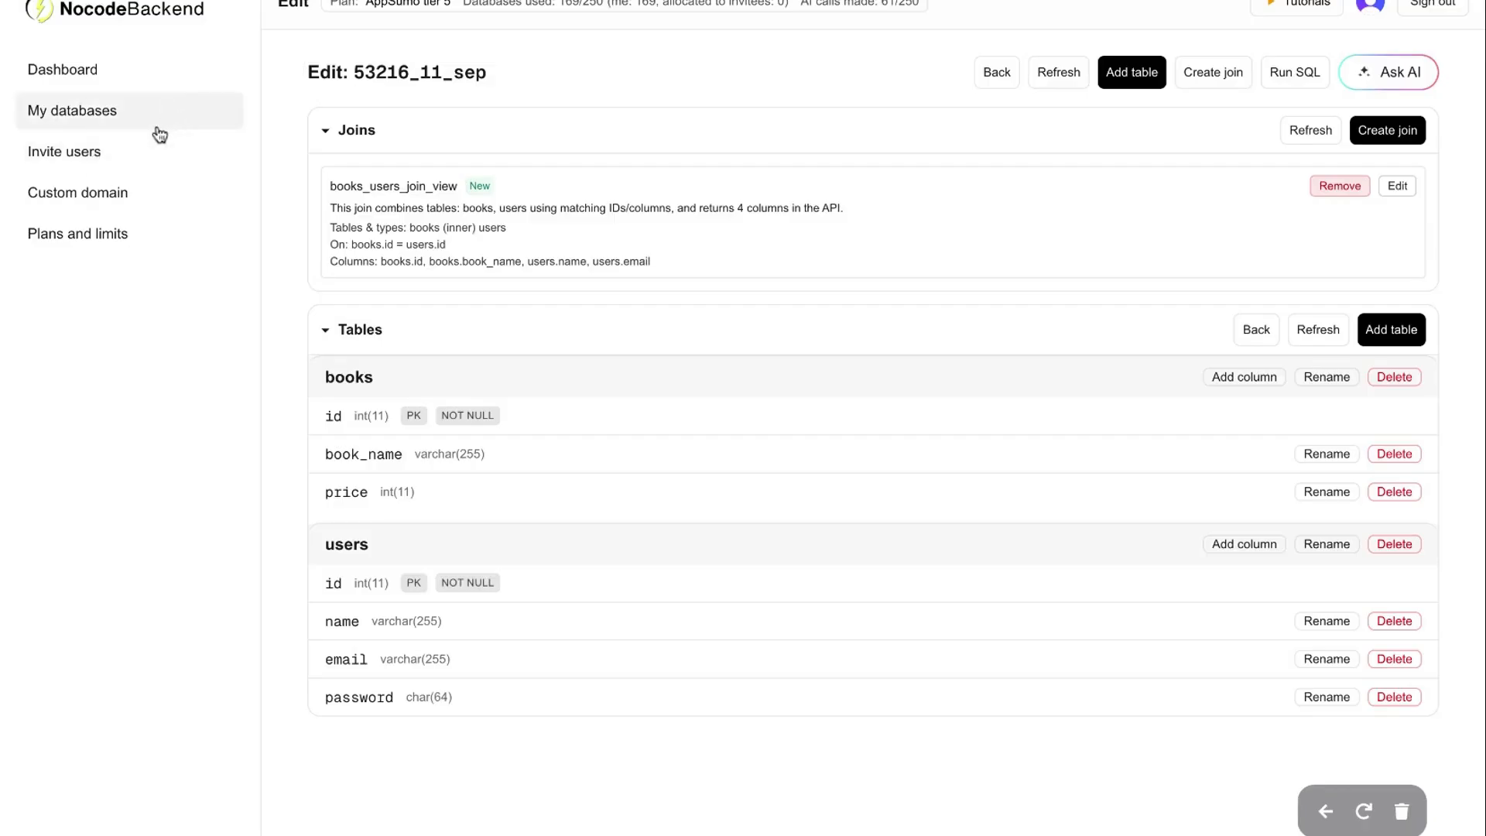
# Browse the Invite users, Shared with me (creator filter) and Custom domain pages
pyautogui.click(108, 154)
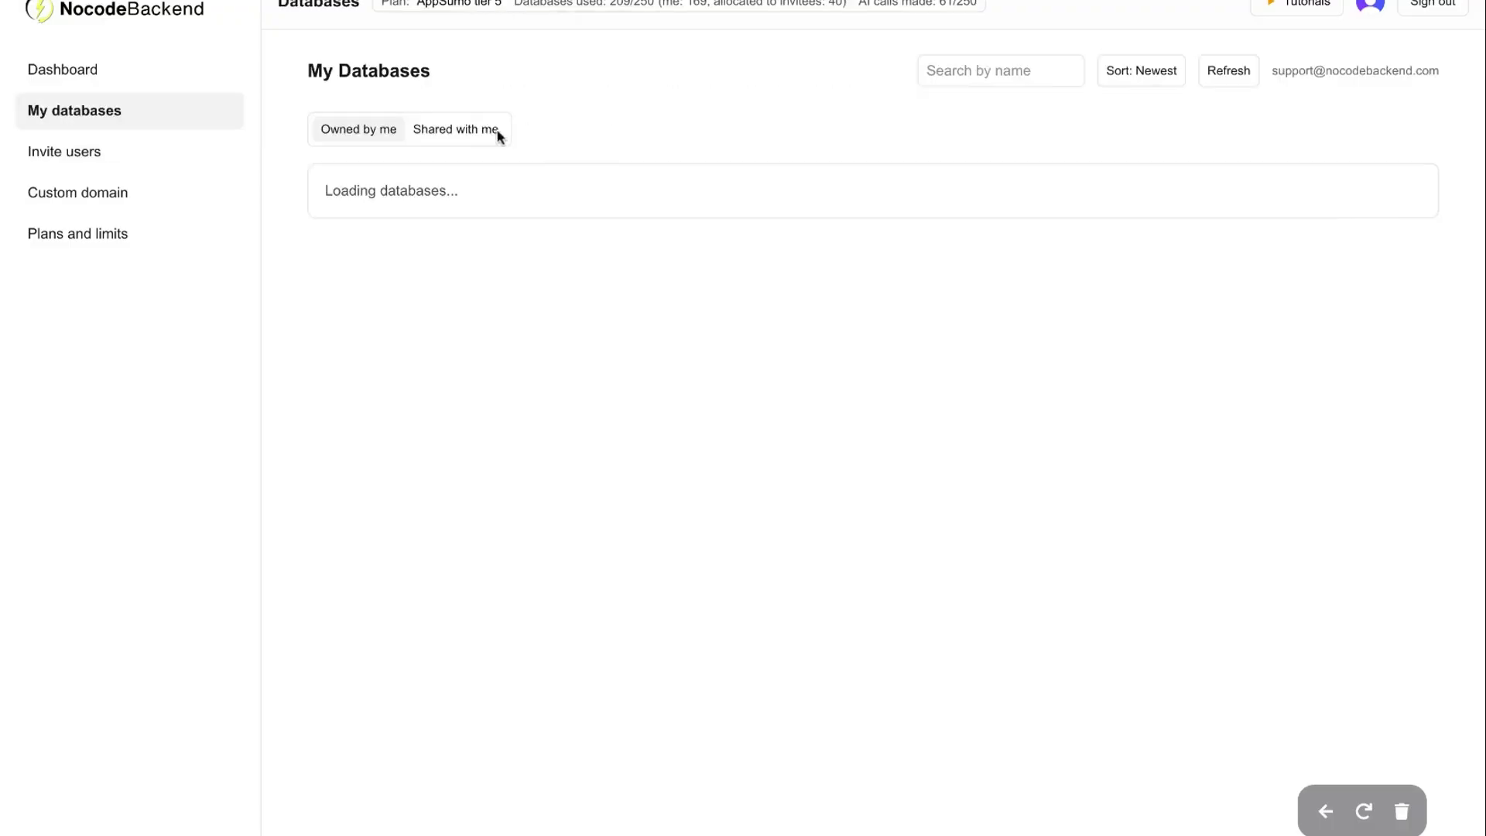
pyautogui.click(467, 128)
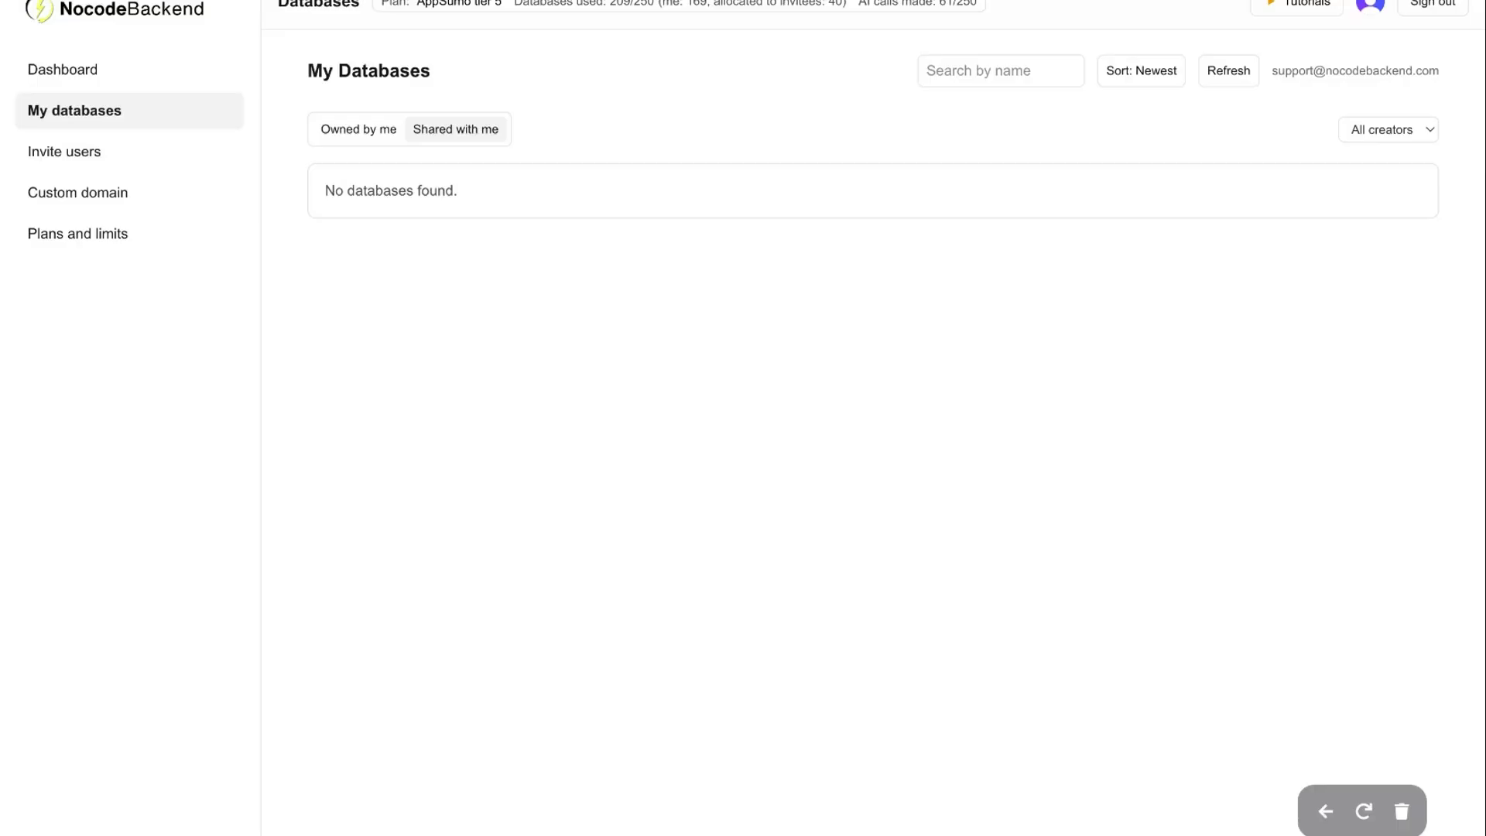
pyautogui.click(746, 250)
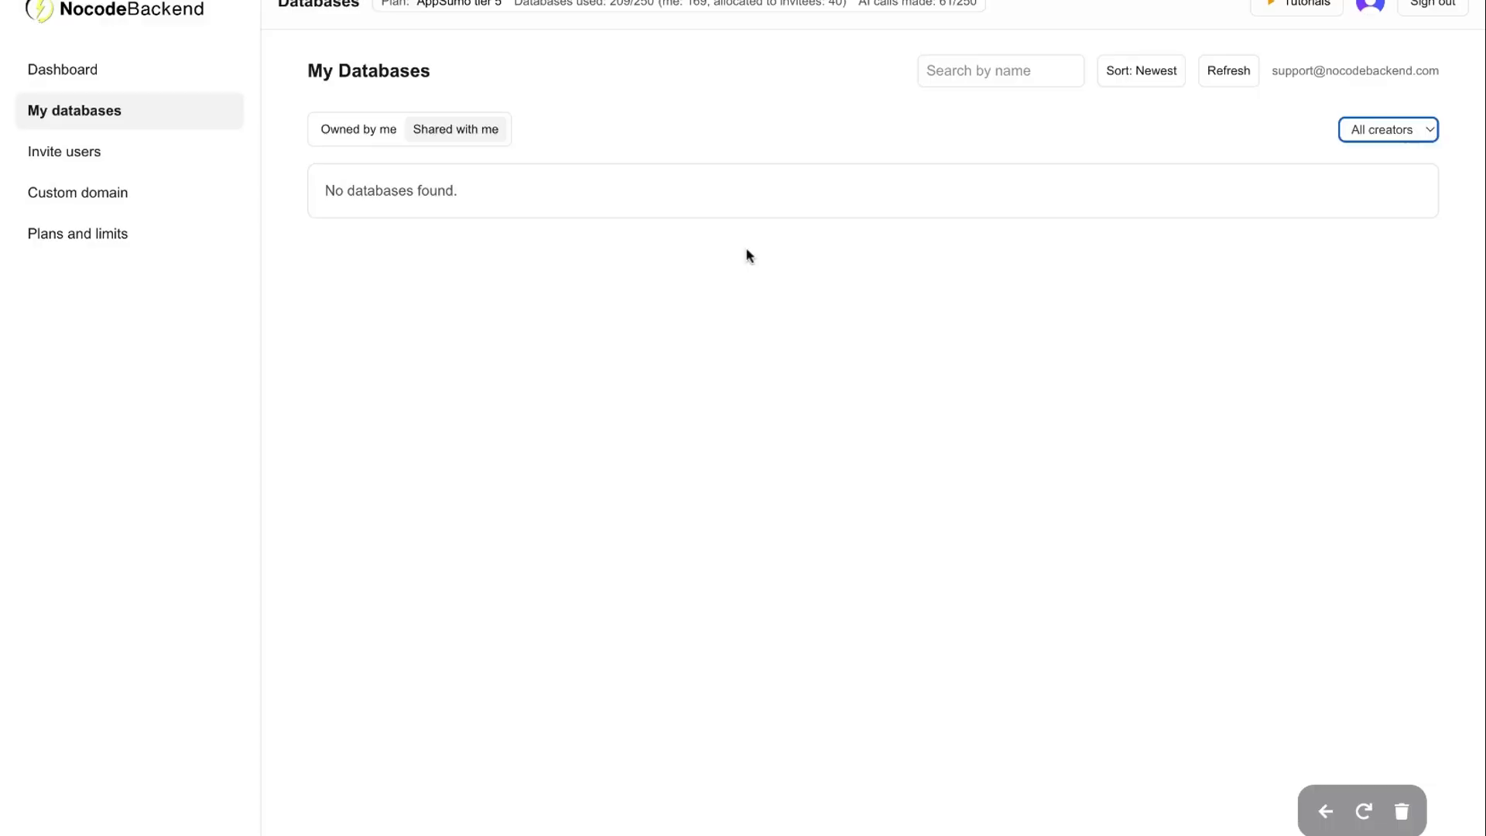
pyautogui.click(82, 208)
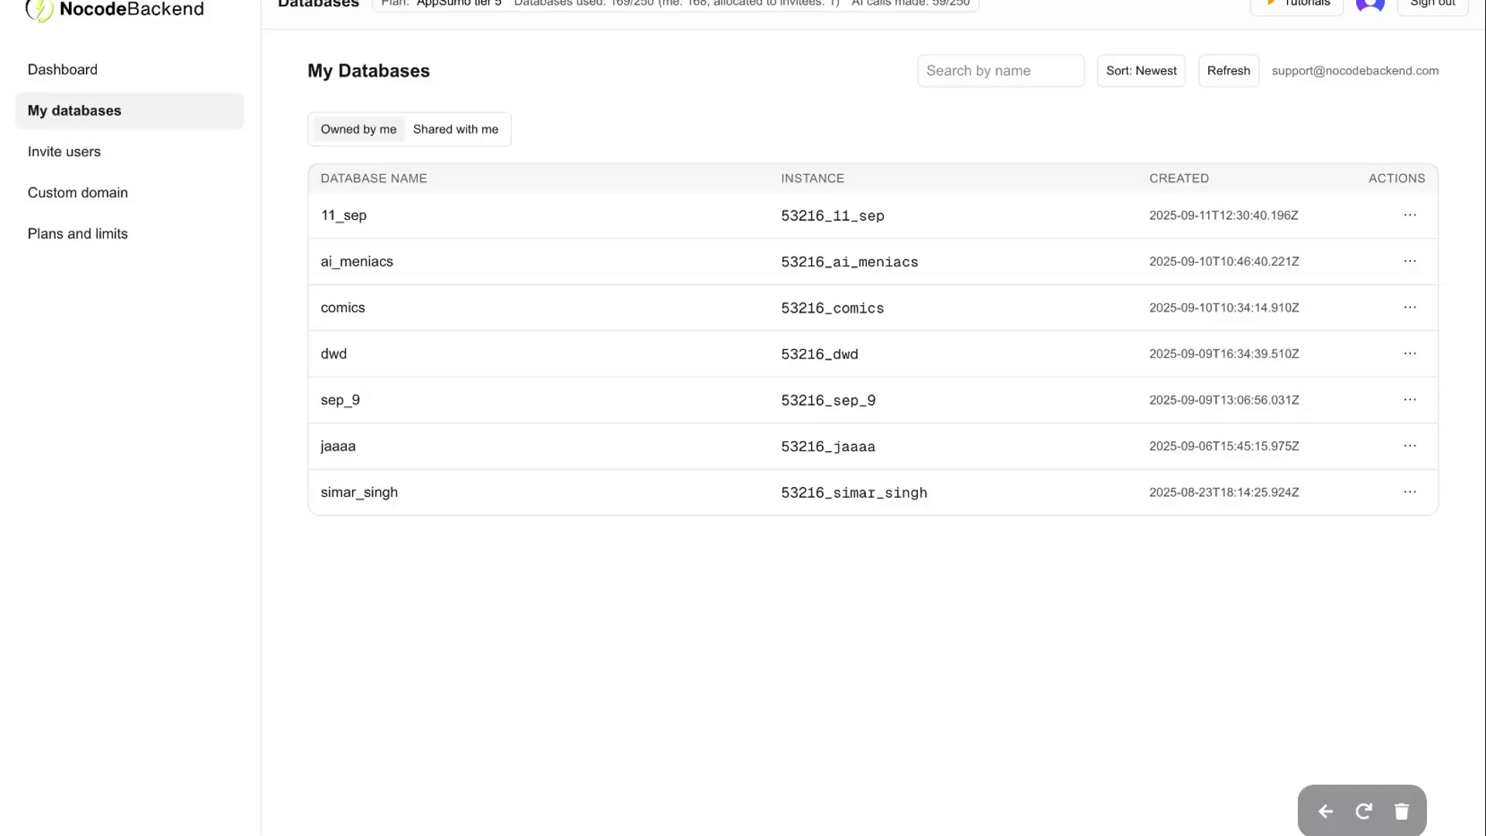
pyautogui.click(225, 239)
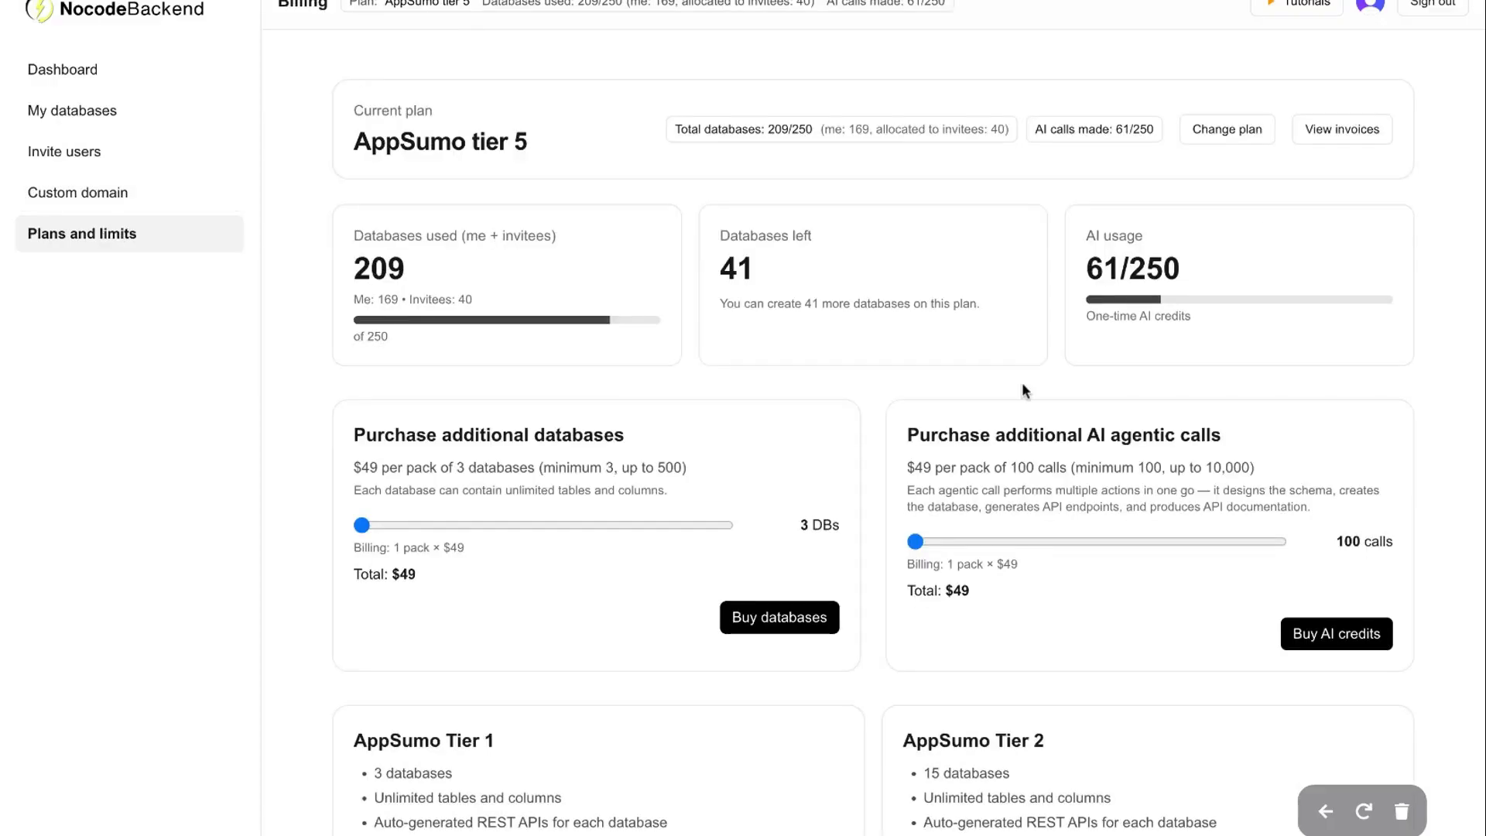
# Preview an AI-calls purchase of 3200 calls, then reset it to 100
pyautogui.scroll(-2, 1023, 387)
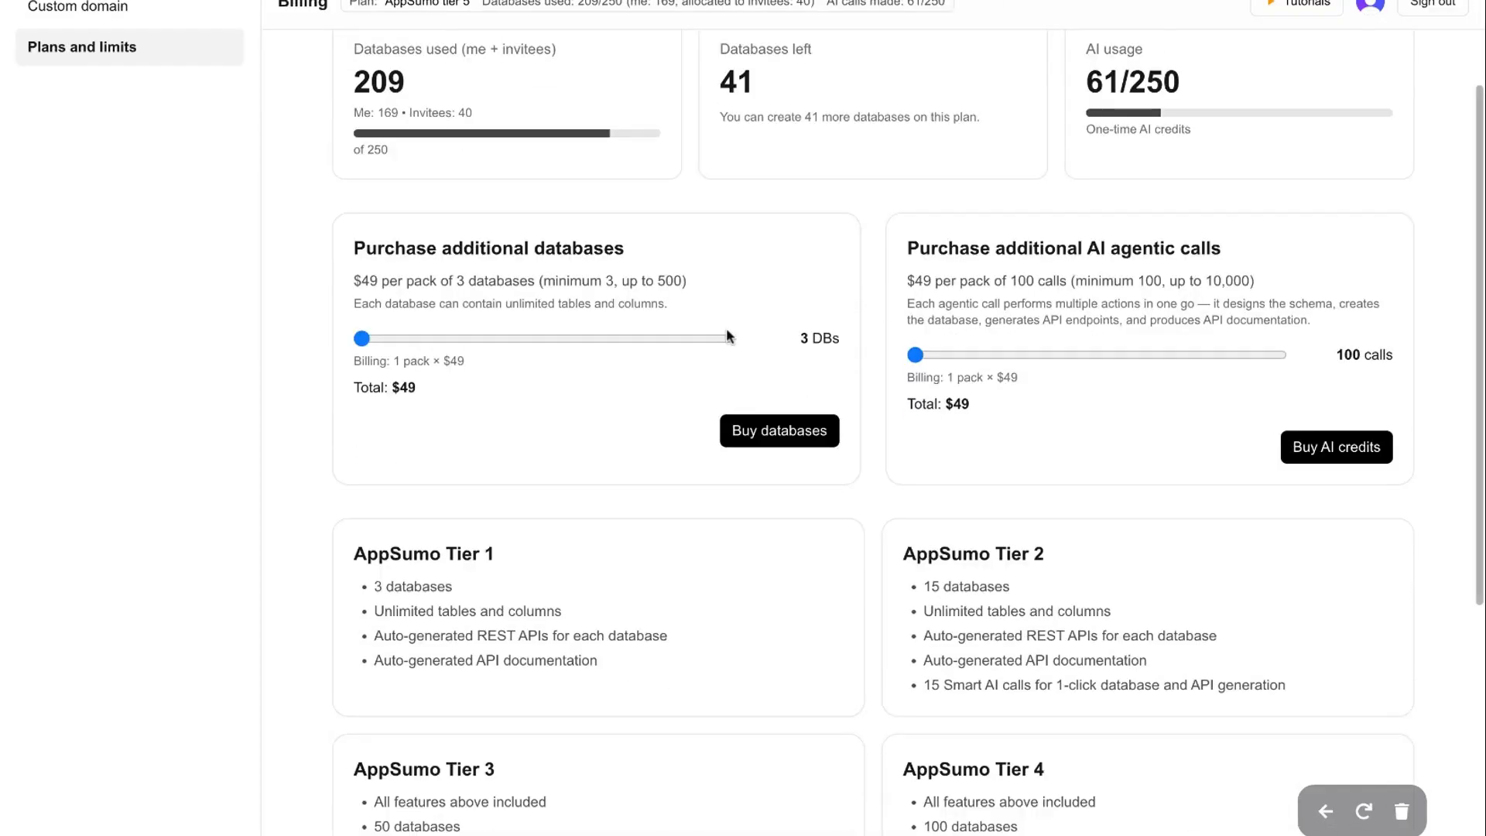
pyautogui.scroll(-2, 607, 256)
pyautogui.scroll(2, 1060, 209)
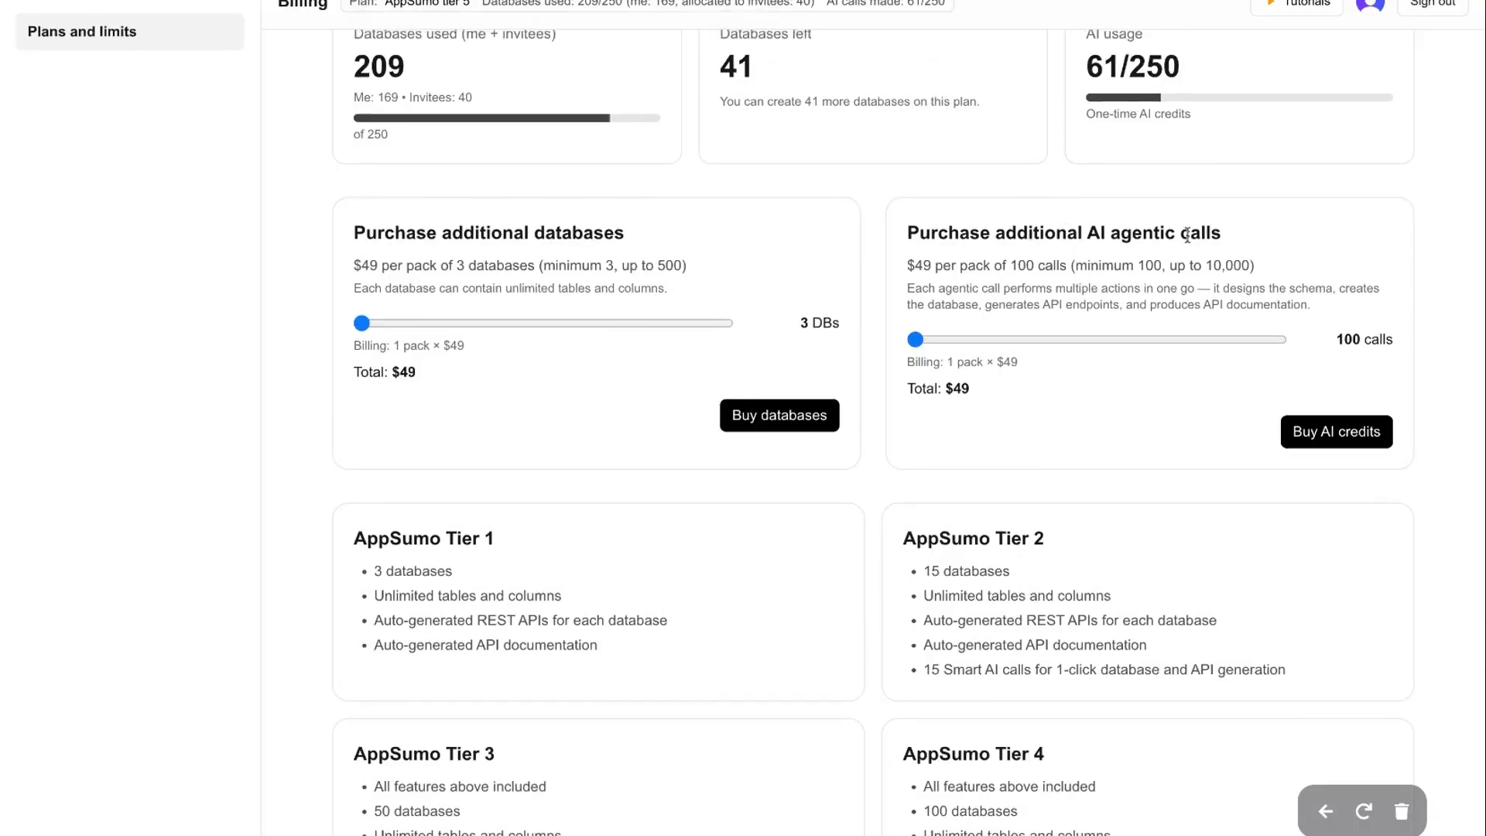
pyautogui.scroll(1, 1184, 240)
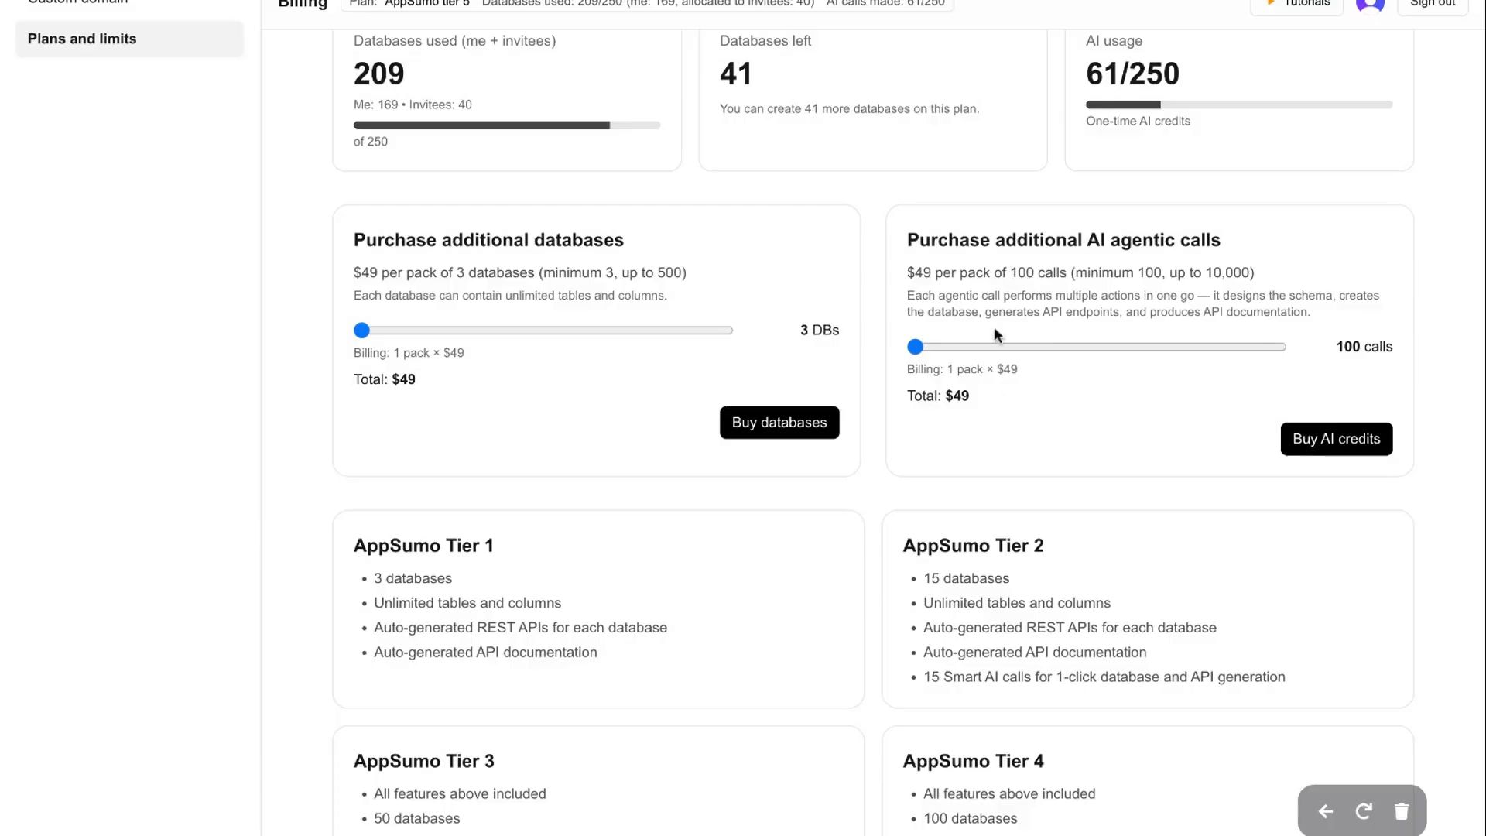
pyautogui.moveTo(921, 350); pyautogui.dragTo(1029, 346)
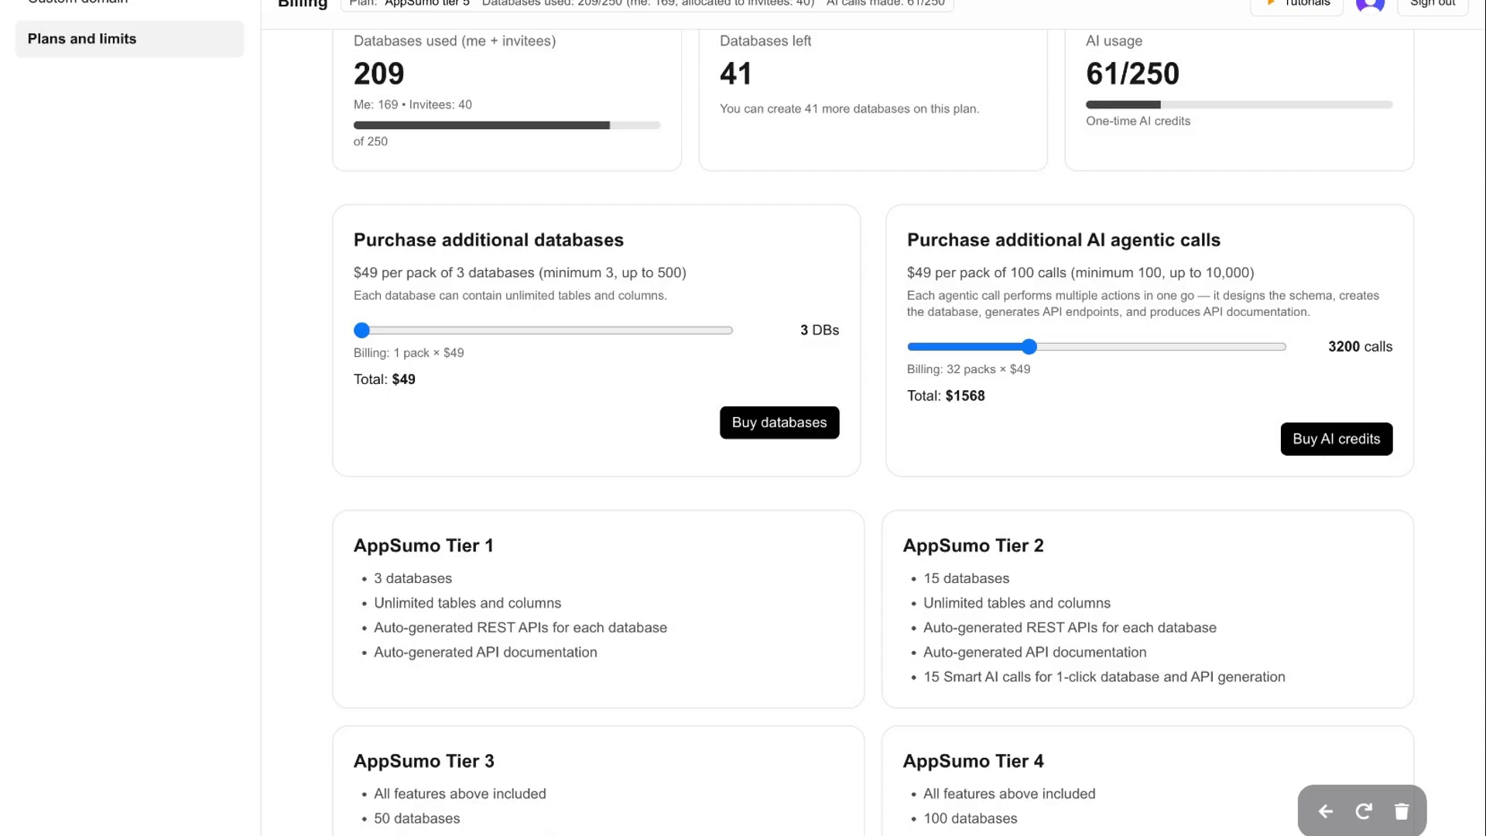
pyautogui.moveTo(1028, 346); pyautogui.dragTo(881, 366)
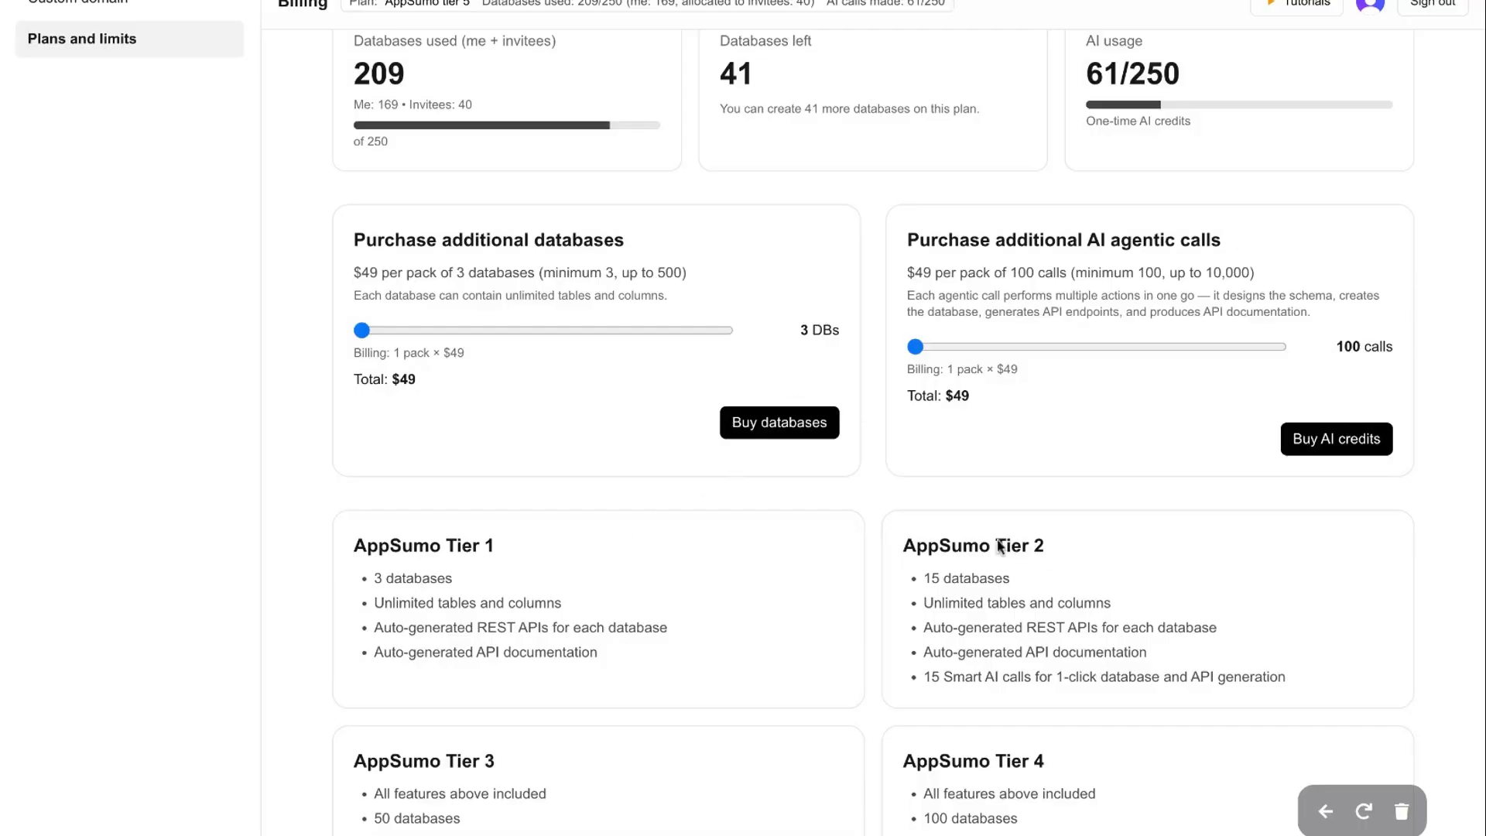
pyautogui.scroll(3, 953, 768)
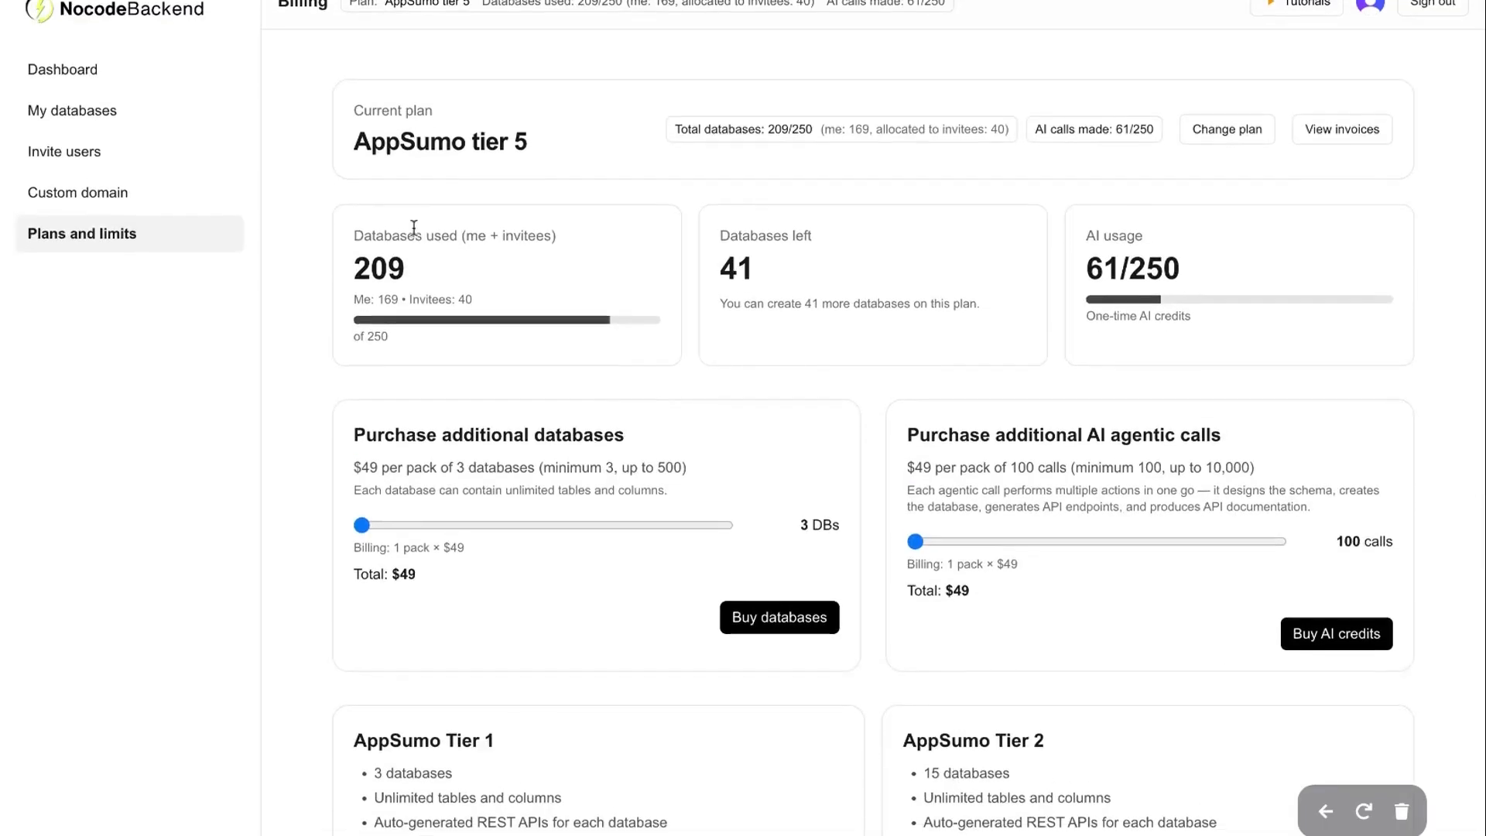
# Launch the AI builder from the Dashboard and load the LMS sample into an enlarged description box
pyautogui.click(66, 85)
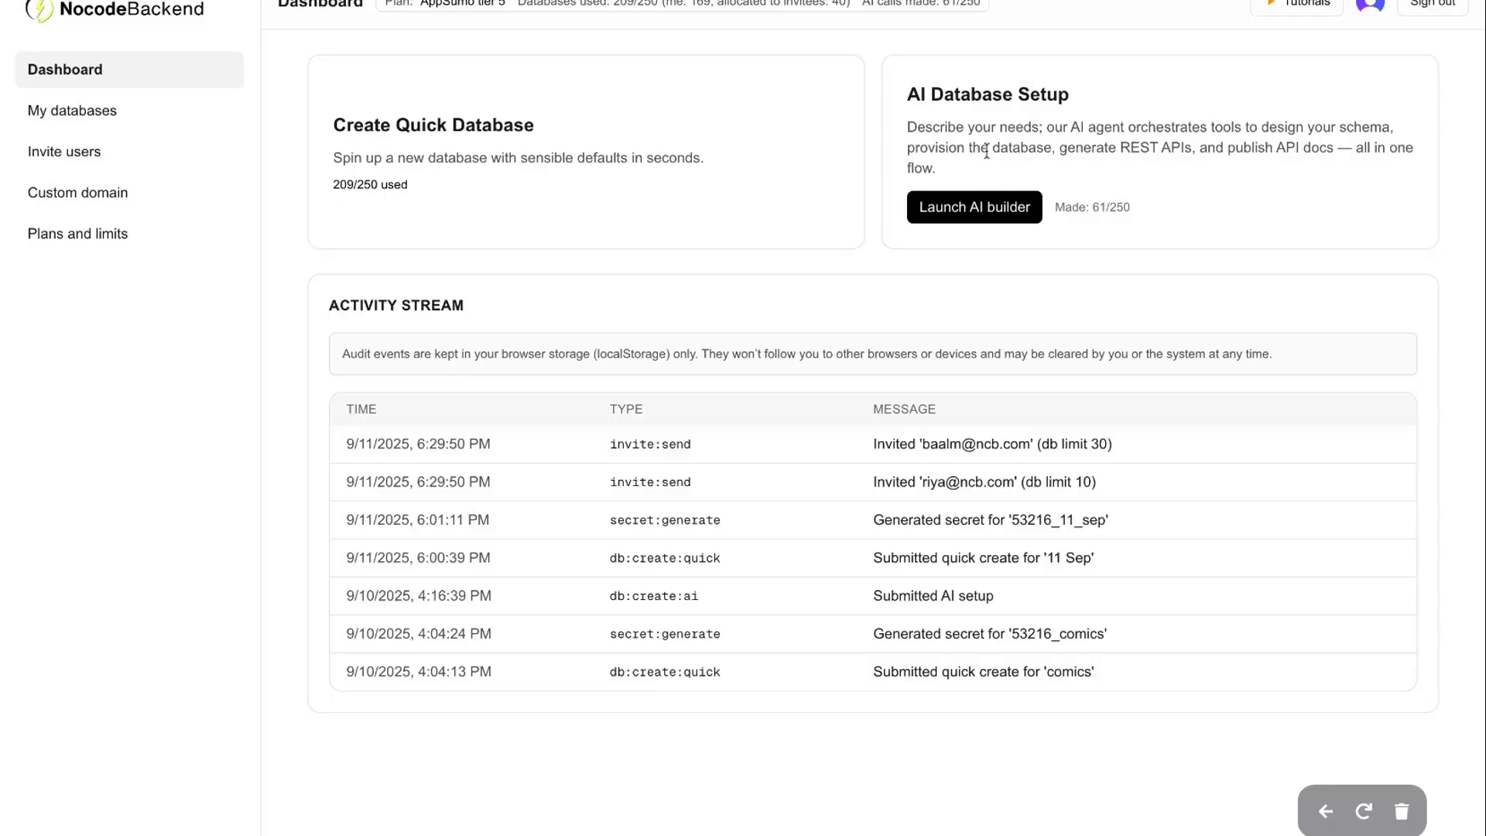
pyautogui.click(977, 207)
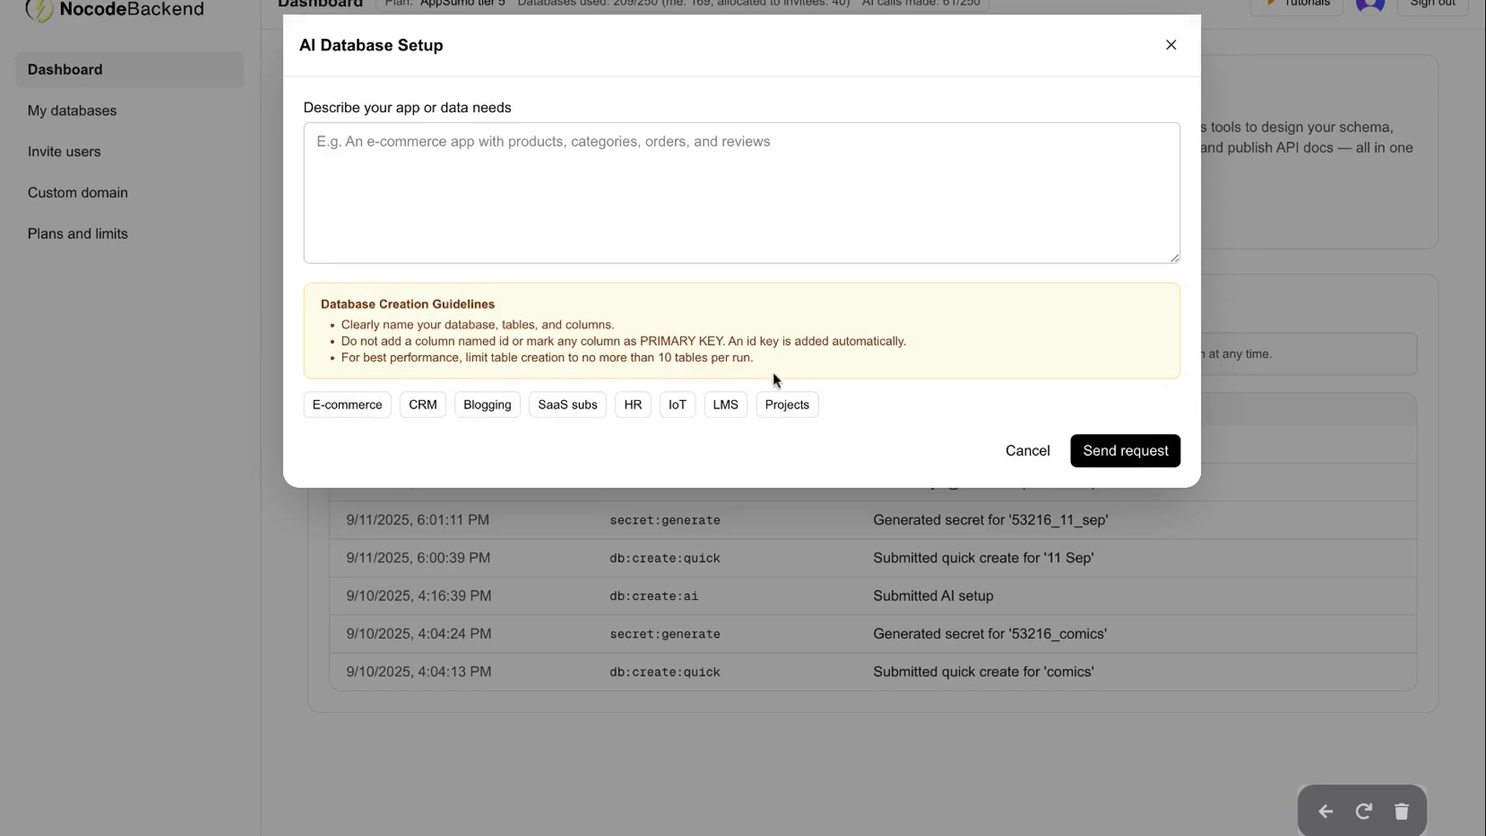
pyautogui.click(731, 404)
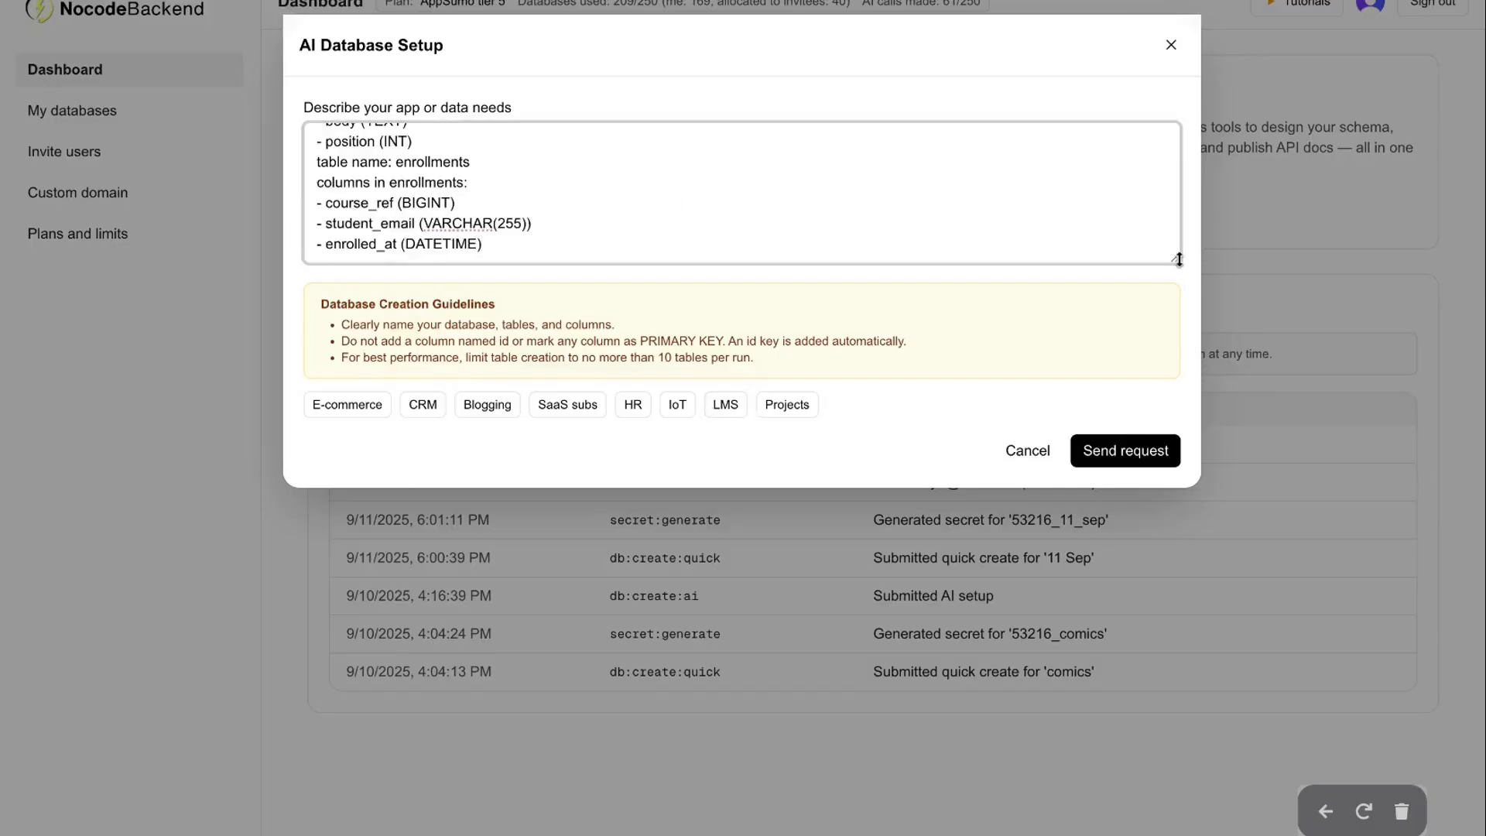
pyautogui.moveTo(1176, 258); pyautogui.dragTo(1174, 474)
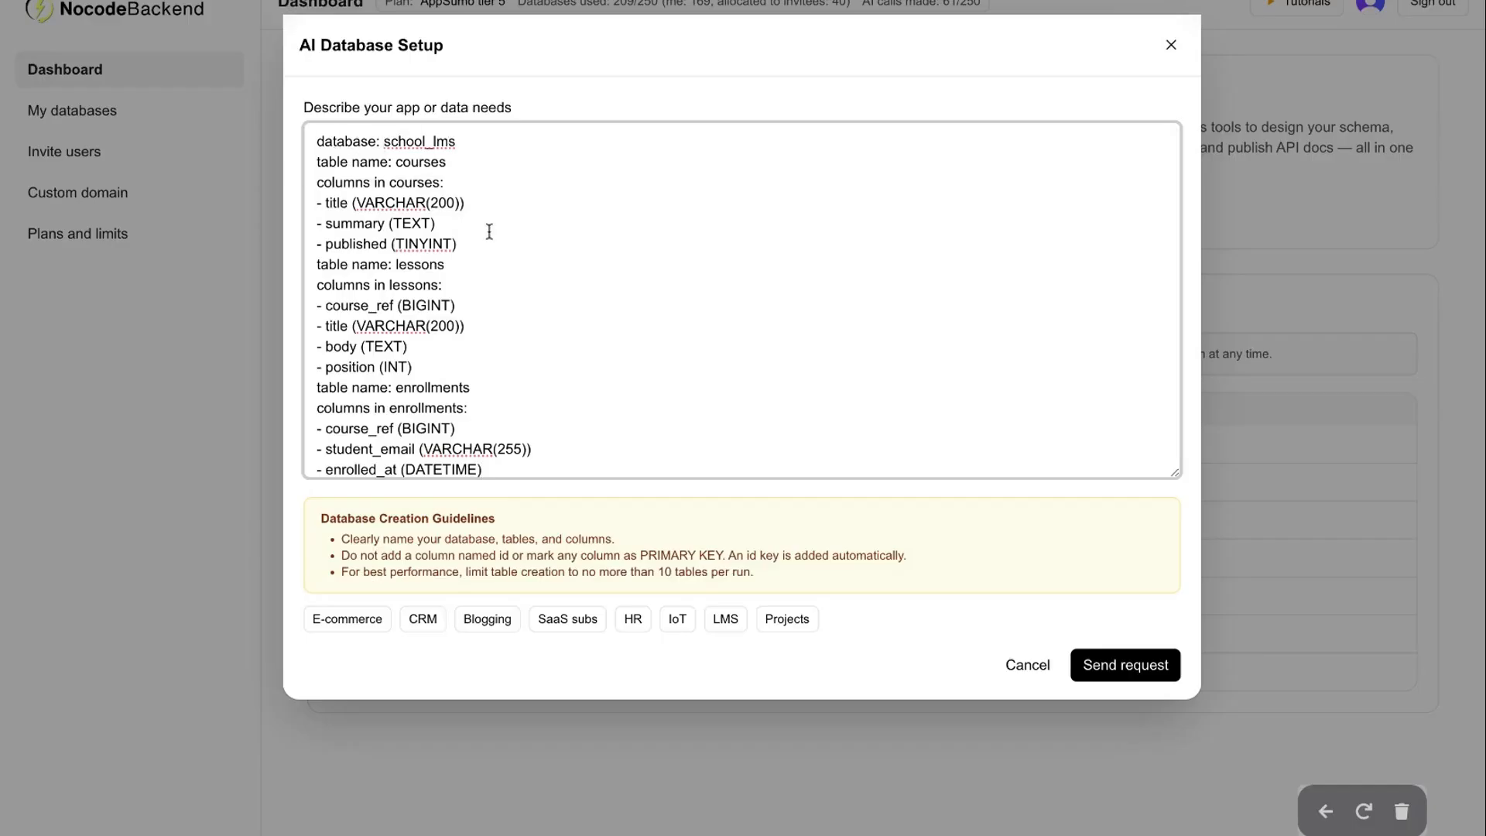
pyautogui.scroll(-1, 489, 232)
pyautogui.scroll(1, 489, 232)
# Review the school_lms sample, then clear the entire description
pyautogui.moveTo(385, 141); pyautogui.dragTo(495, 141)
pyautogui.click(499, 293)
pyautogui.scroll(-1, 459, 284)
pyautogui.scroll(1, 459, 284)
pyautogui.hotkey('ctrl', 'a')
pyautogui.press('BackSpace')
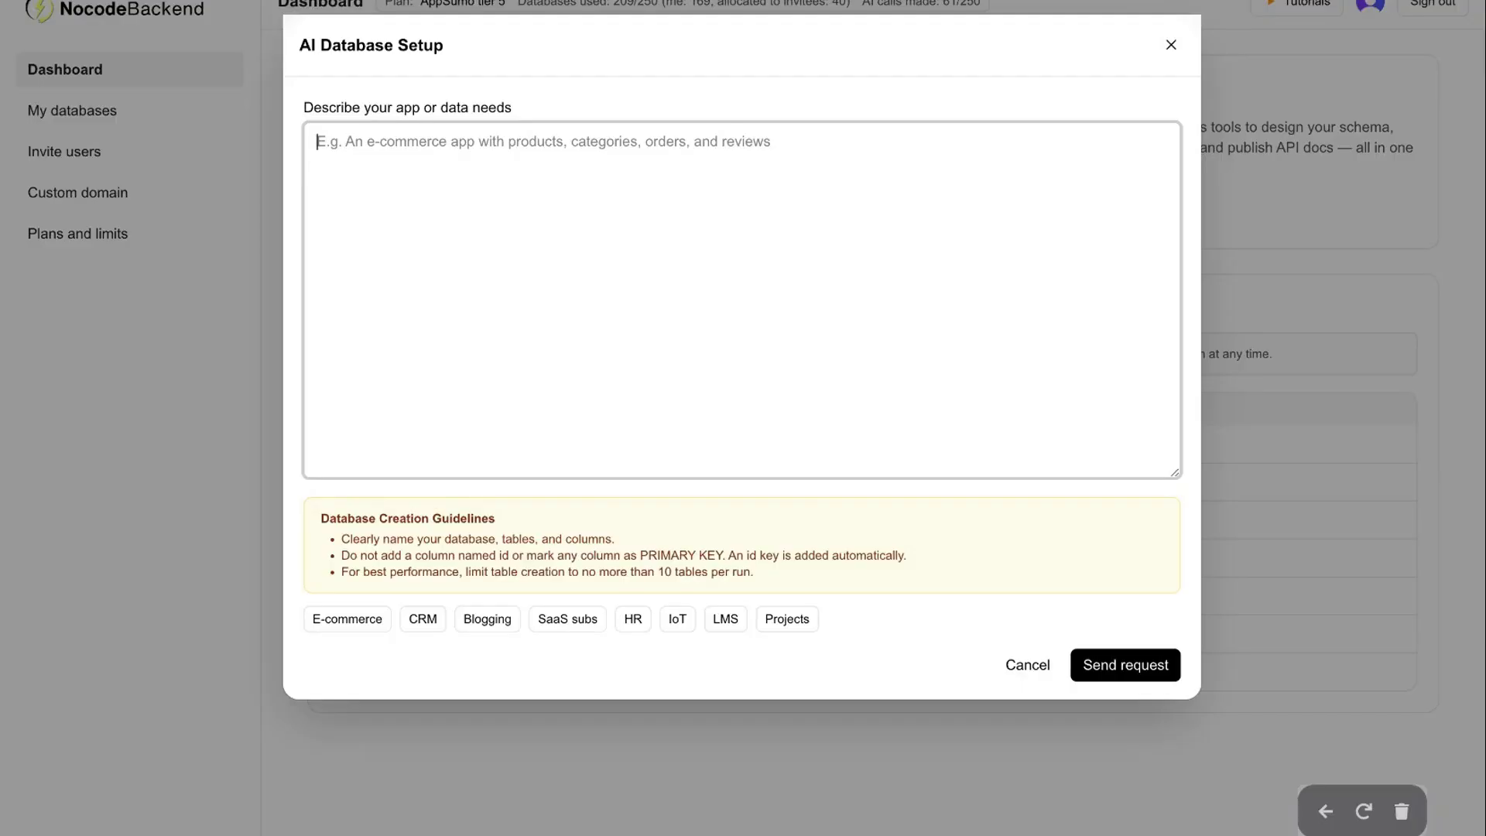
# Describe a Movies database: Hollywood and Bollywood tables, name, release date, genre dropdown starting with Action
pyautogui.write('I need a database called')
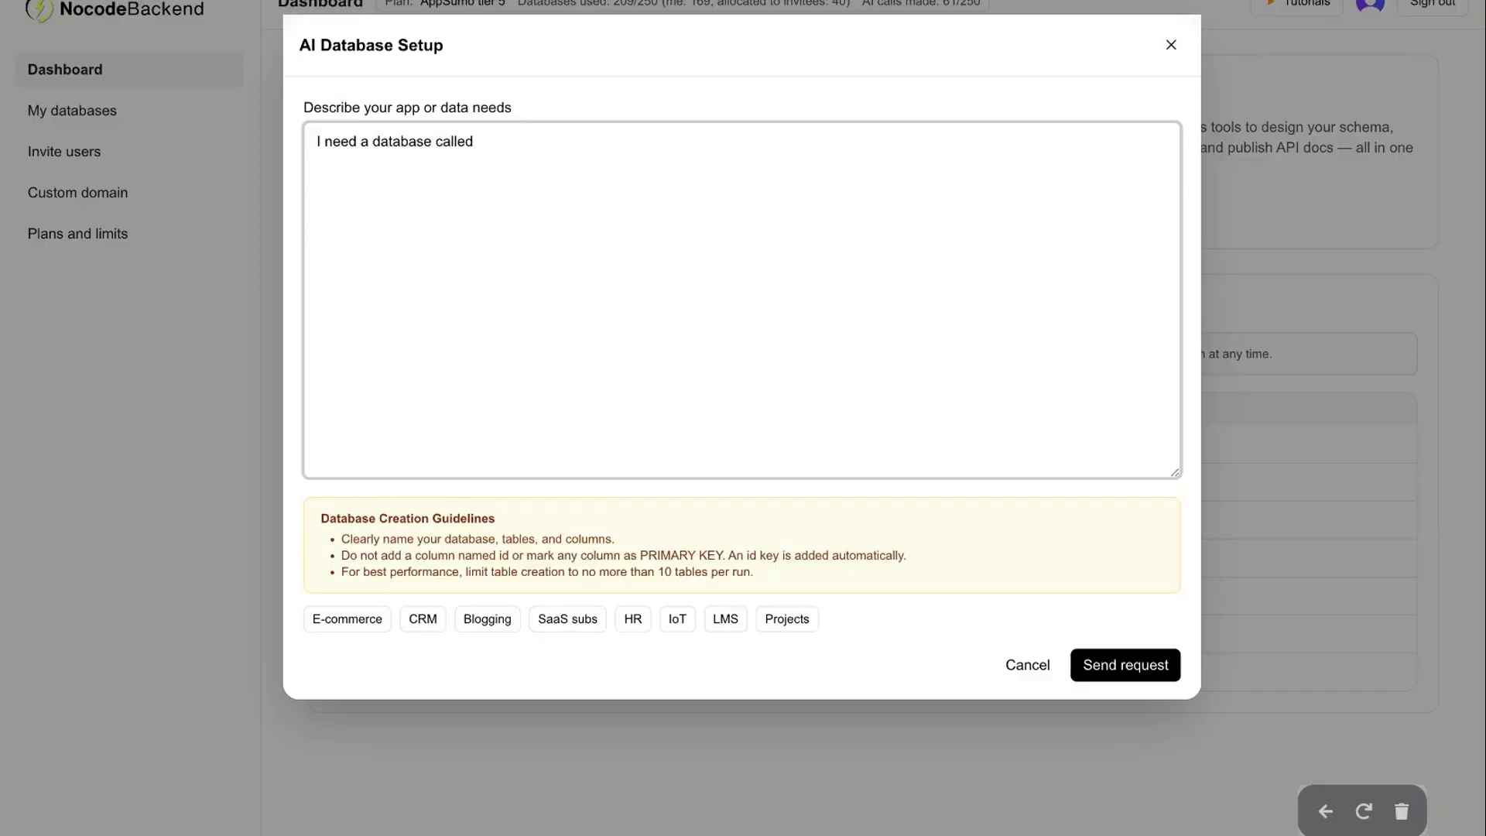
pyautogui.write(' Movies. It should have tables for ')
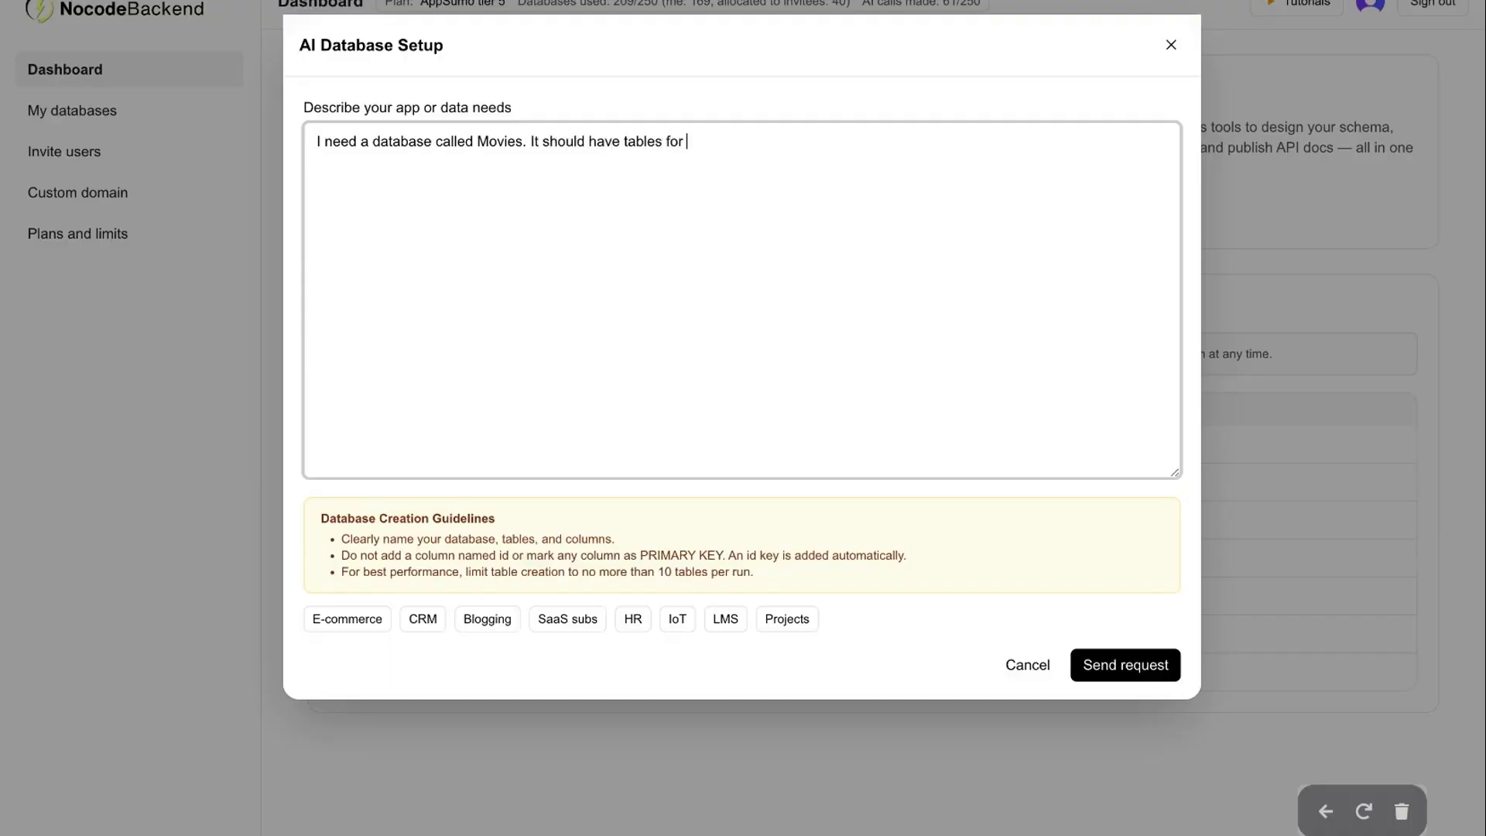
pyautogui.write('Hollywood and Bolyywod')
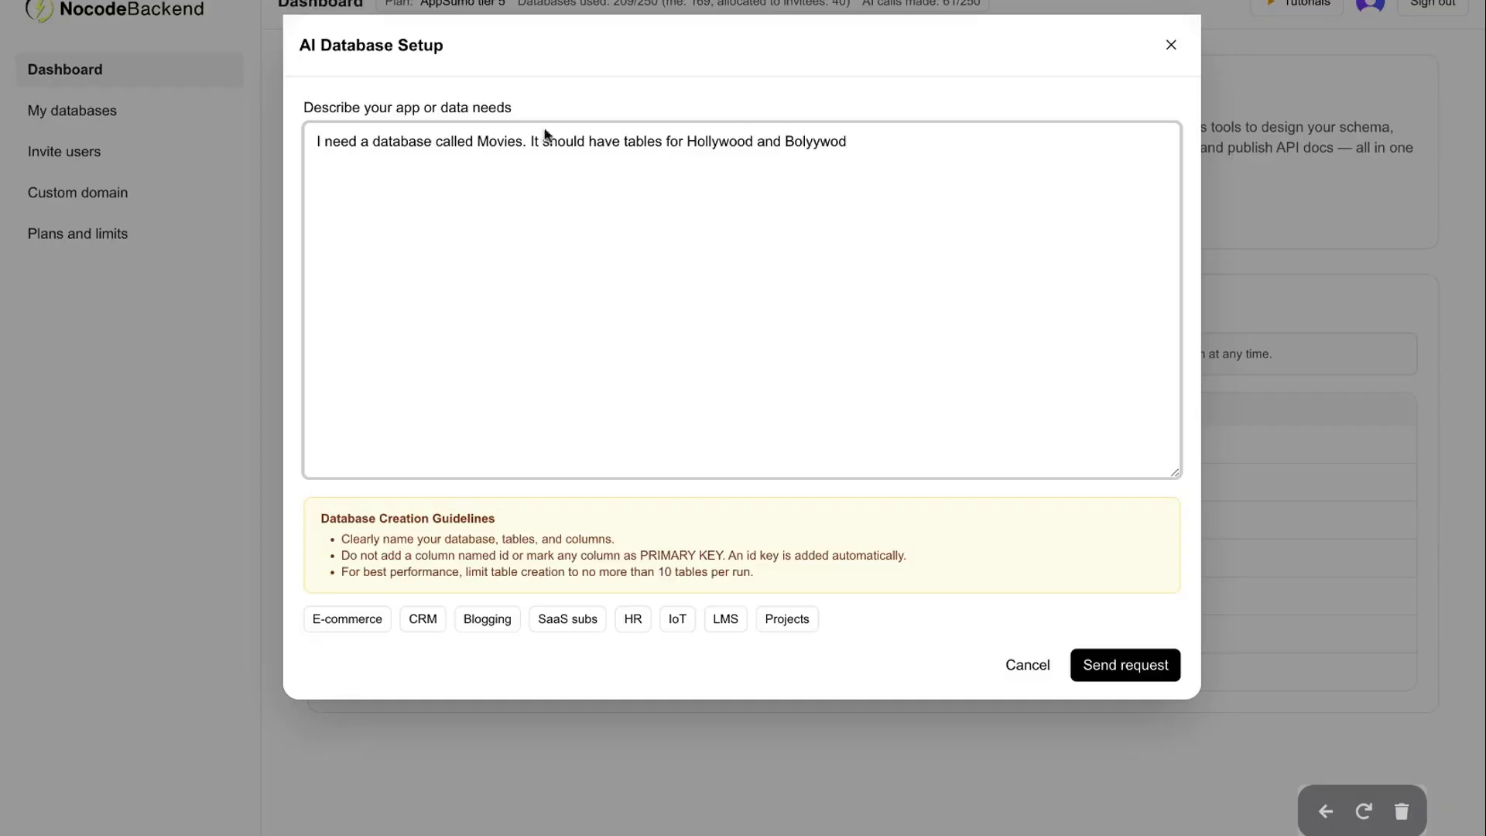
pyautogui.press('BackSpace')
pyautogui.press('BackSpace')
pyautogui.press('BackSpace')
pyautogui.press('BackSpace')
pyautogui.press('BackSpace')
pyautogui.write('lywood. And')
pyautogui.write('then I need')
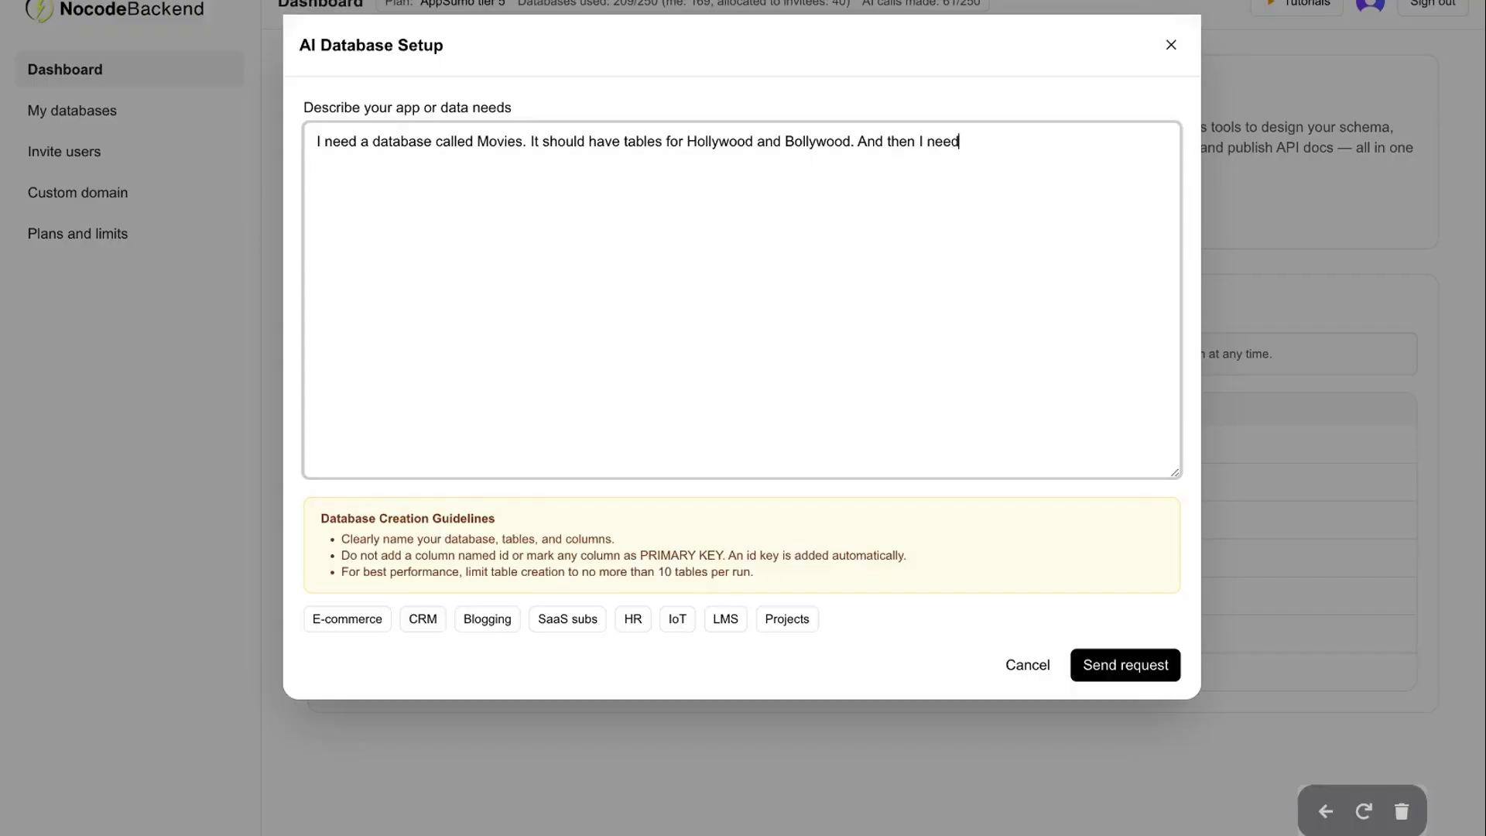
pyautogui.write(' to have columns called mo')
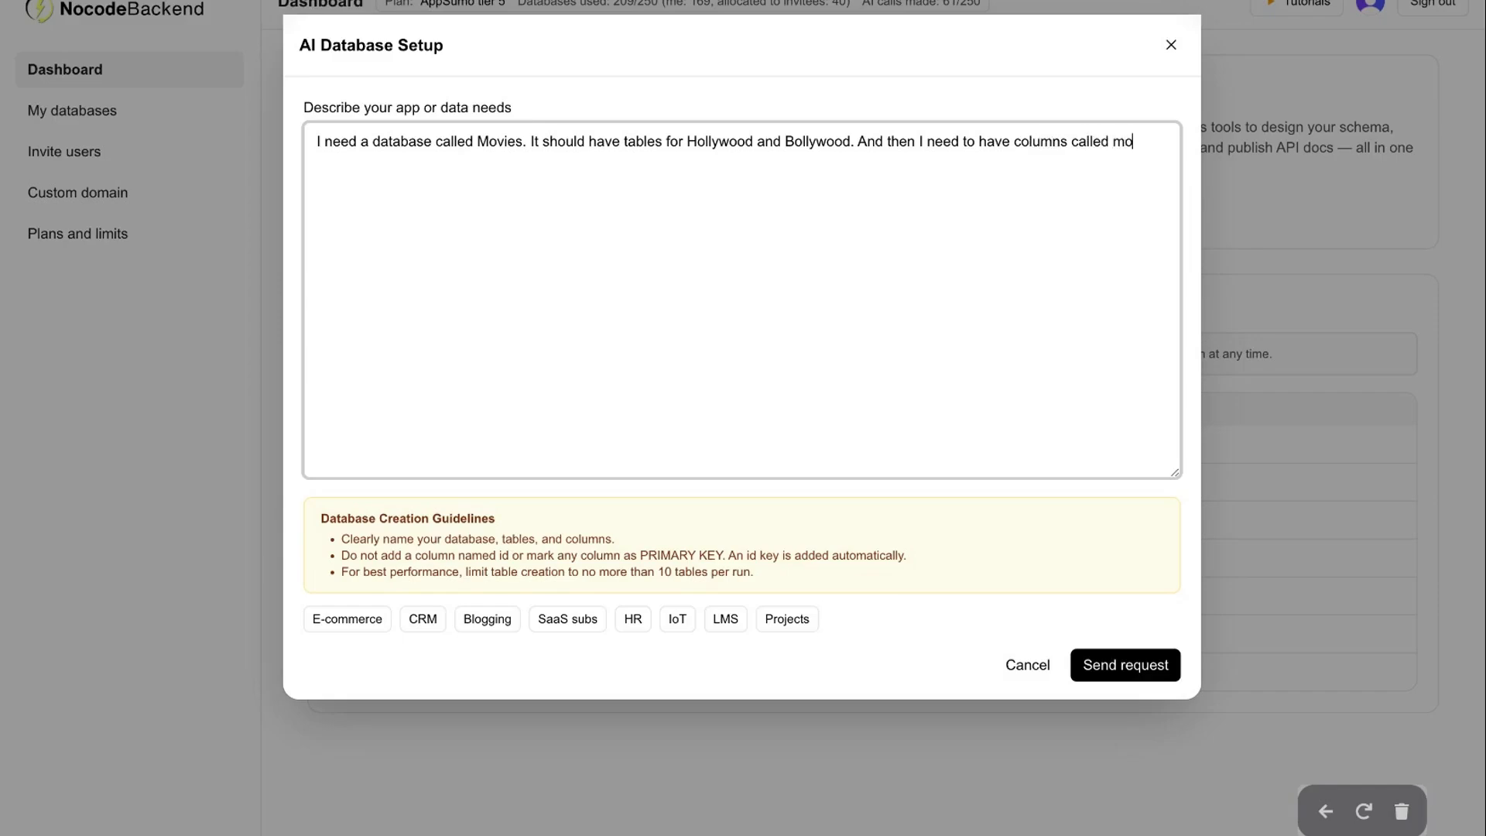
pyautogui.write('vie name, movie release')
pyautogui.press('BackSpace')
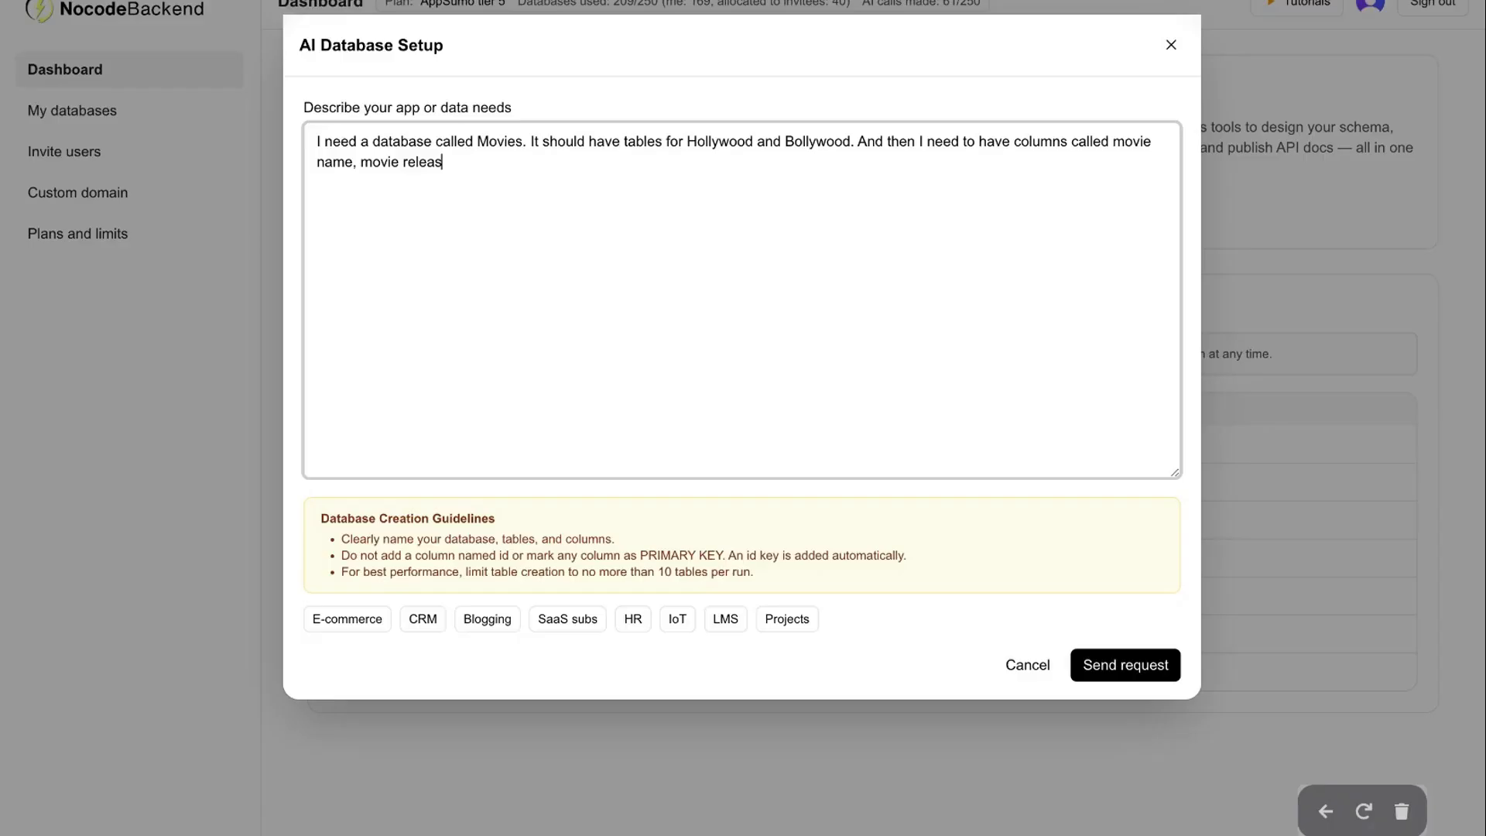
pyautogui.write('e date and t')
pyautogui.write('hen')
pyautogui.write(' movie')
pyautogui.write(' gen')
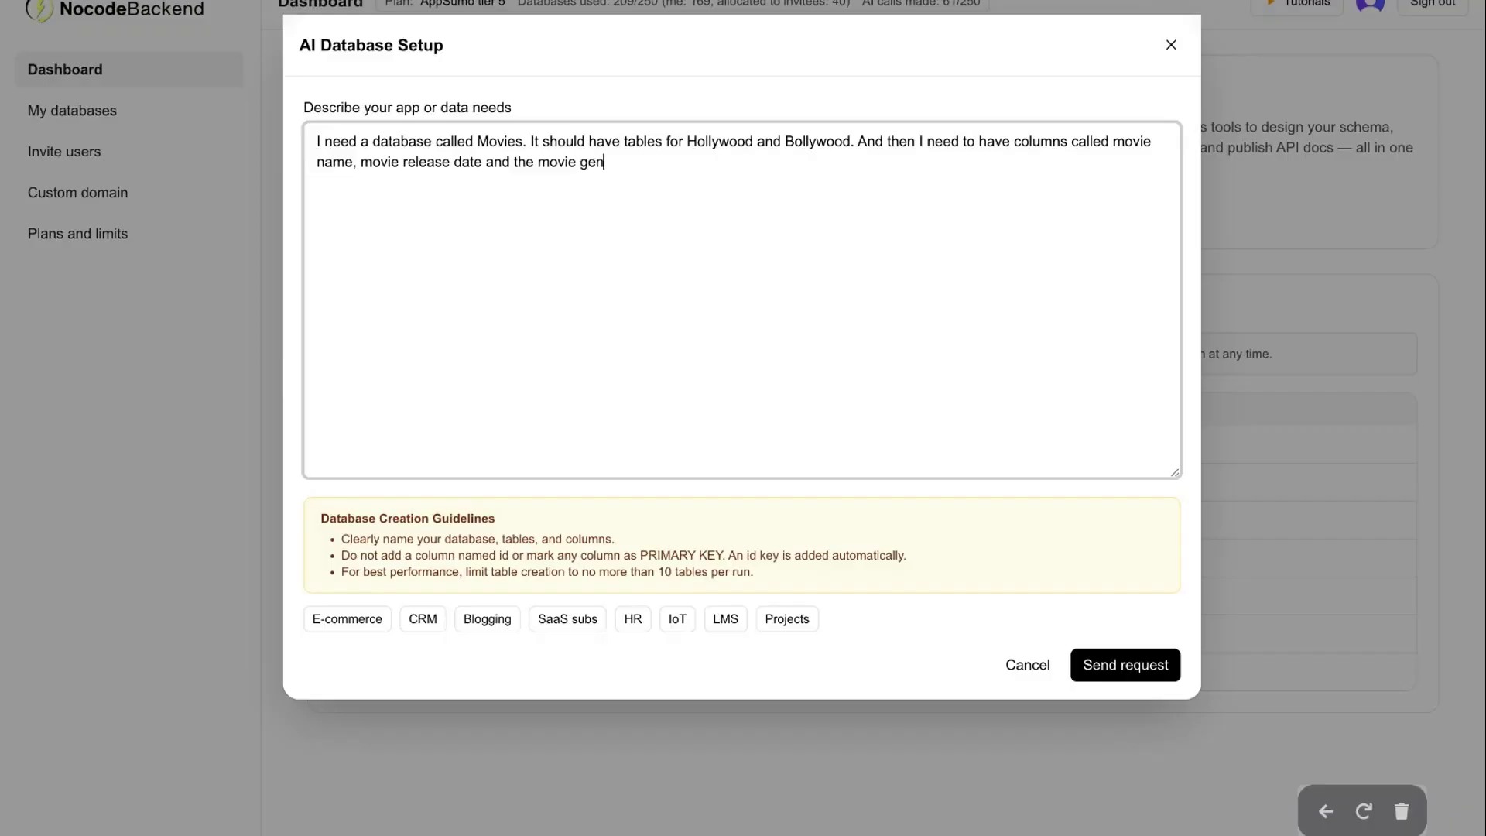
pyautogui.write('re. The gener')
pyautogui.press('BackSpace')
pyautogui.press('BackSpace')
pyautogui.press('BackSpace')
pyautogui.write('re will be a ')
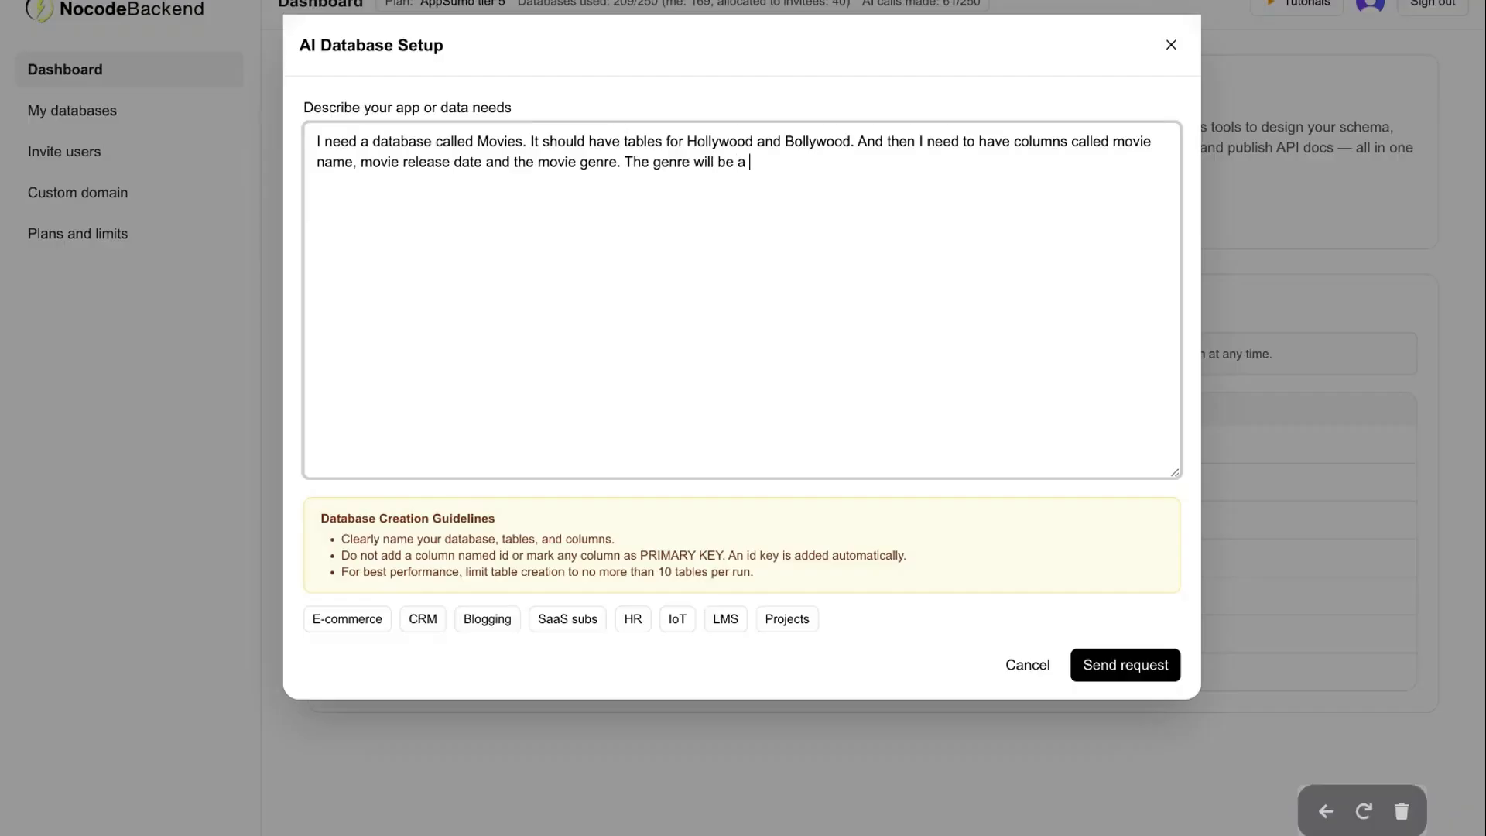
pyautogui.write('dropdown: ')
pyautogui.write('Action')
pyautogui.press('Return')
# Add Sci-fi and Romance as further genre options
pyautogui.write('Sci-fi')
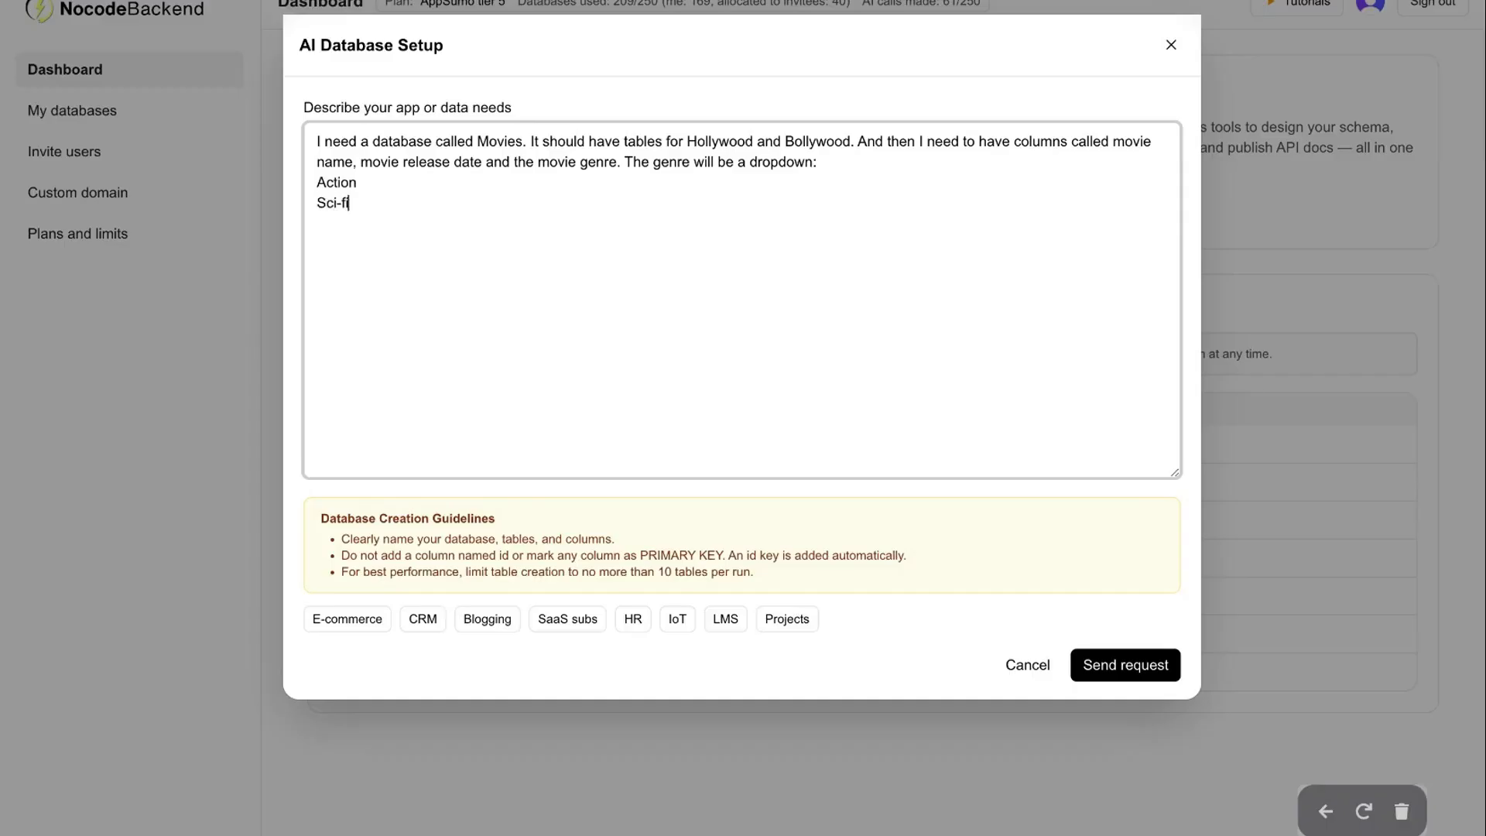
pyautogui.press('Return')
pyautogui.write('Romance')
# Review the database name, tables and genre options, then submit the description to the AI builder
pyautogui.moveTo(475, 141); pyautogui.dragTo(526, 143)
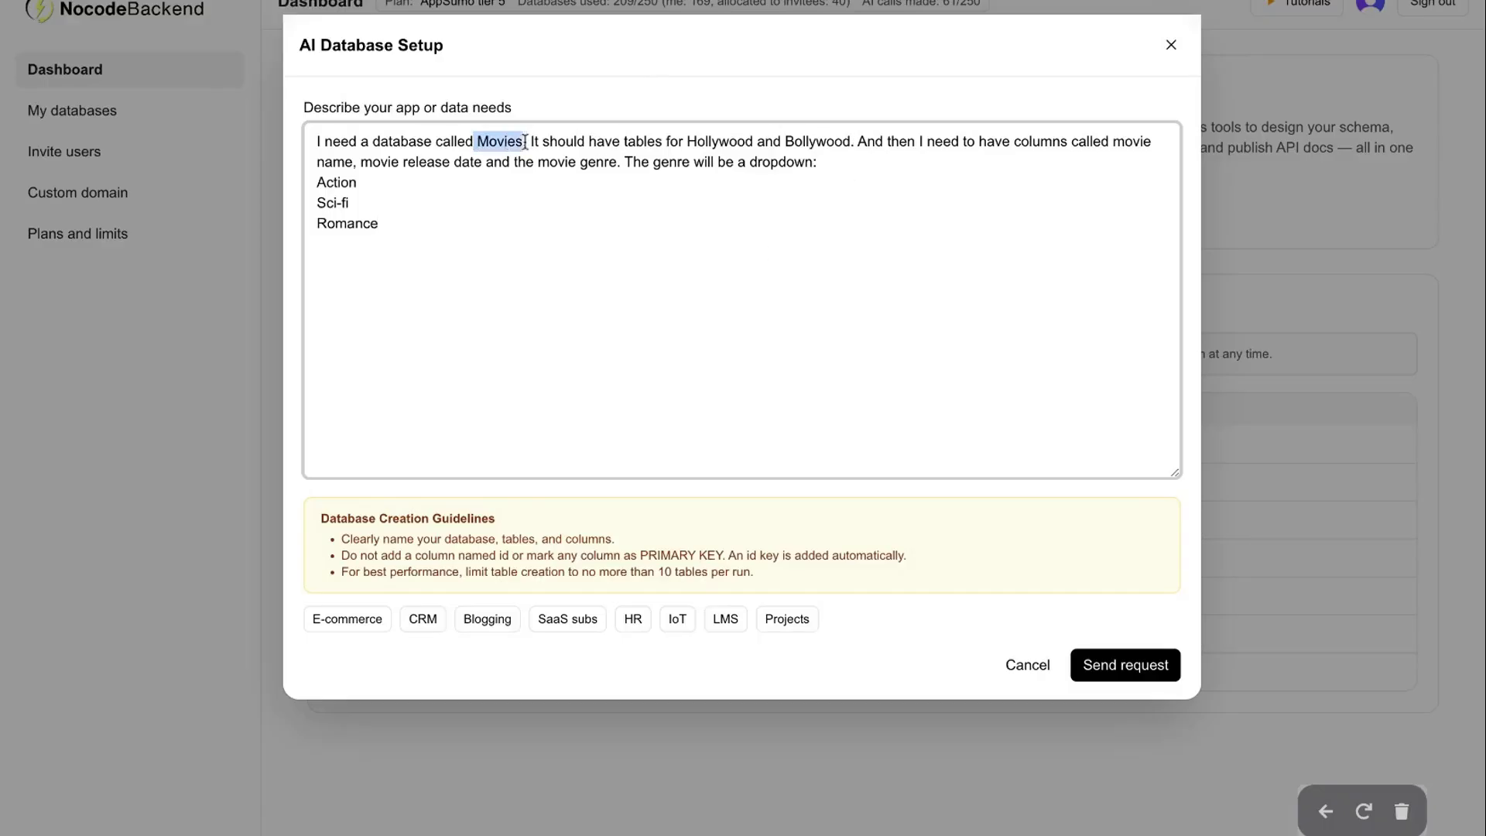
pyautogui.moveTo(685, 141); pyautogui.dragTo(861, 142)
pyautogui.click(797, 205)
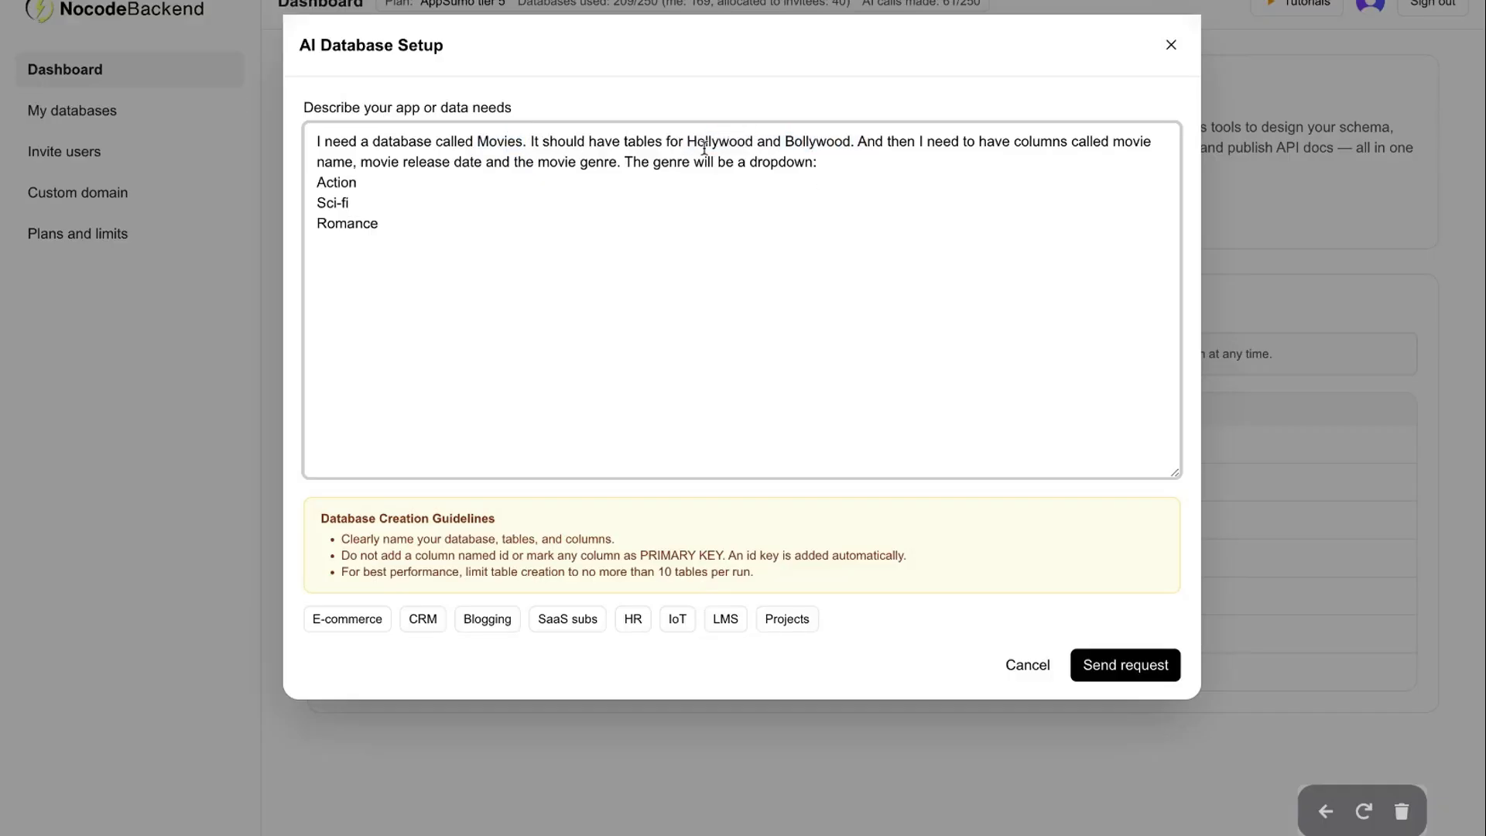
pyautogui.moveTo(973, 131); pyautogui.dragTo(987, 169)
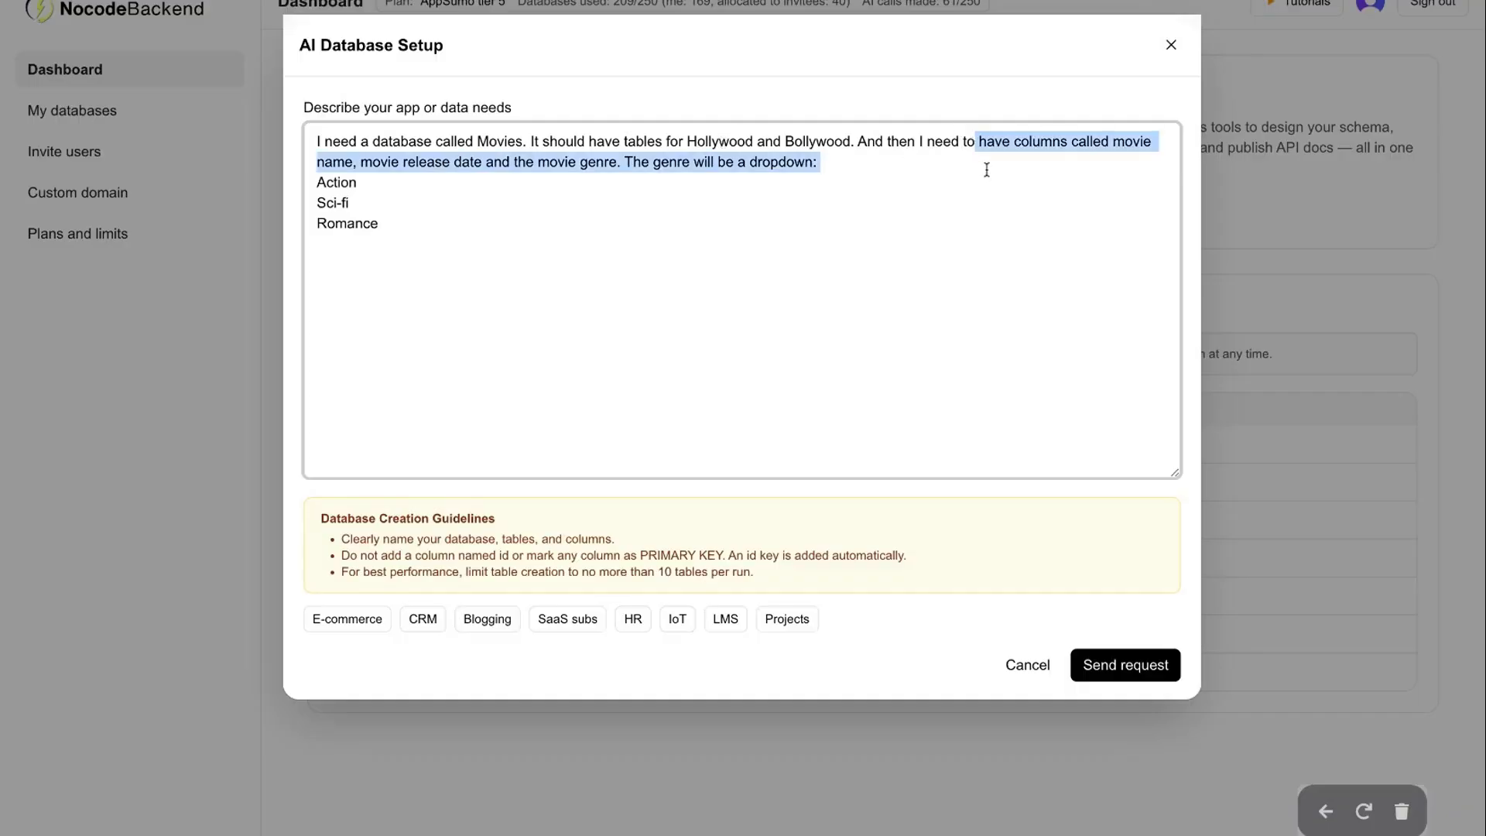
pyautogui.click(735, 255)
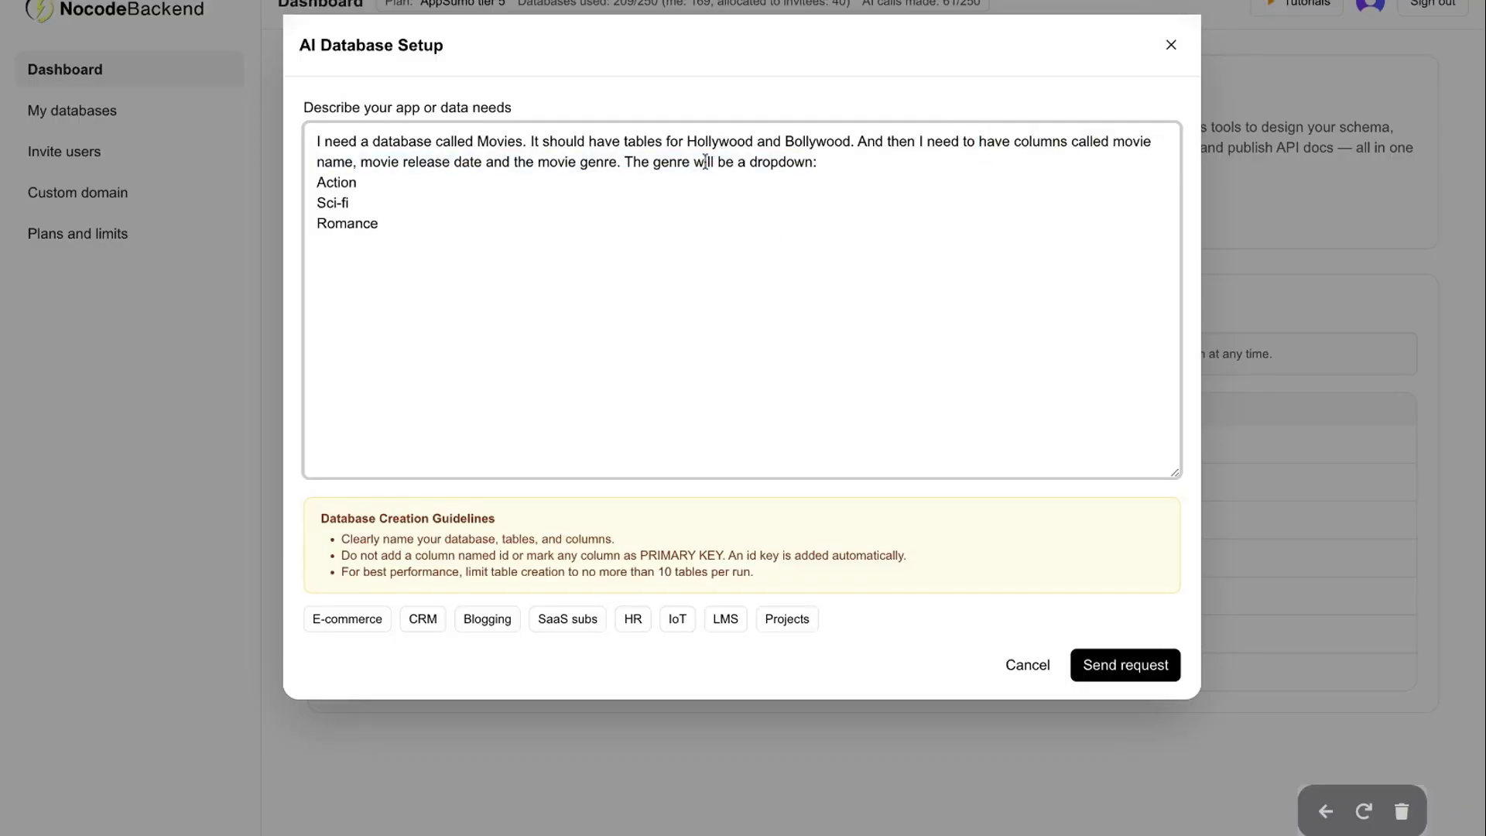
pyautogui.moveTo(317, 174); pyautogui.dragTo(390, 230)
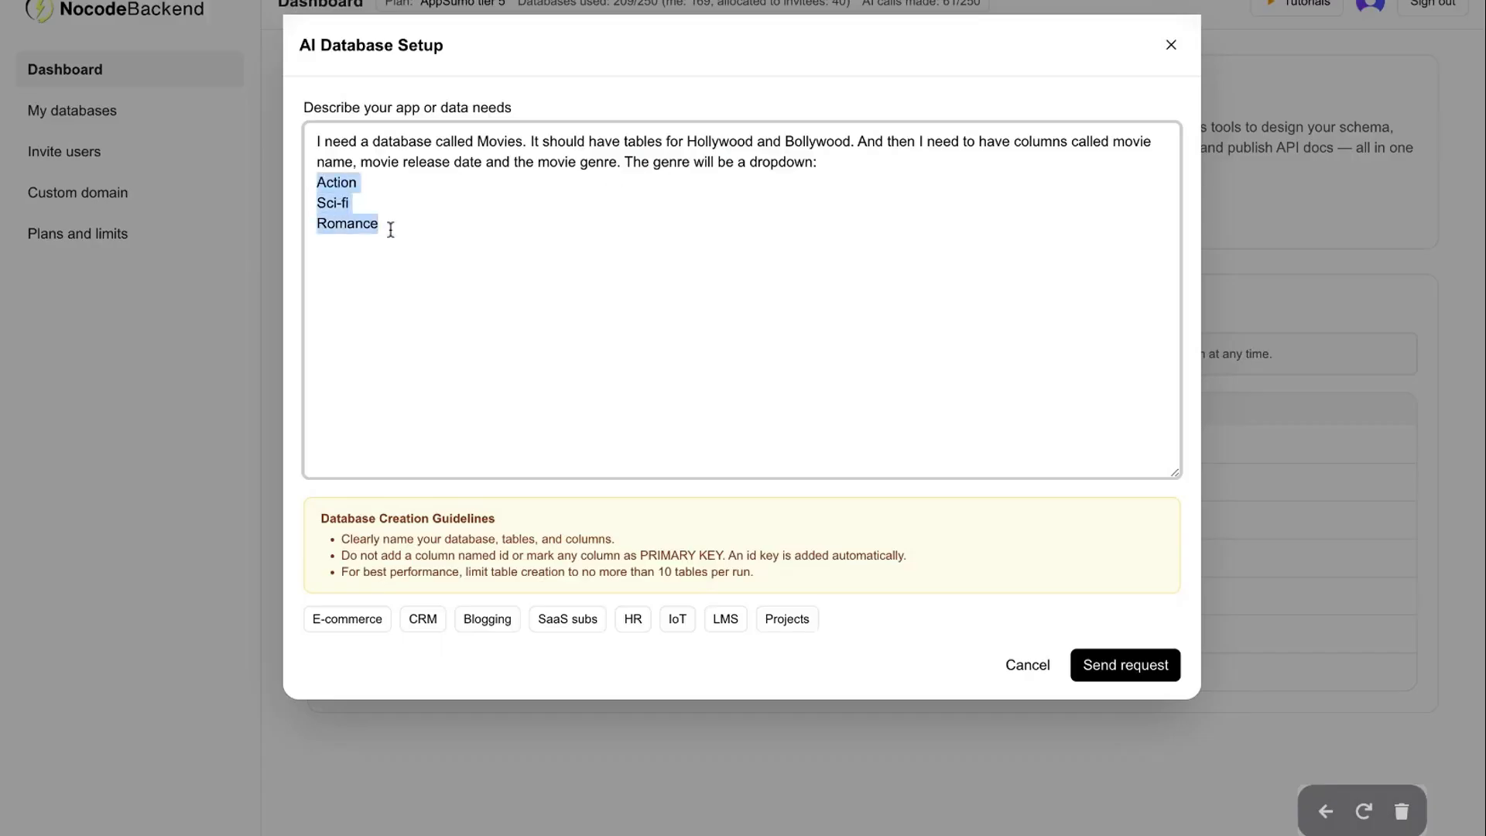
pyautogui.click(547, 283)
pyautogui.scroll(-1, 547, 283)
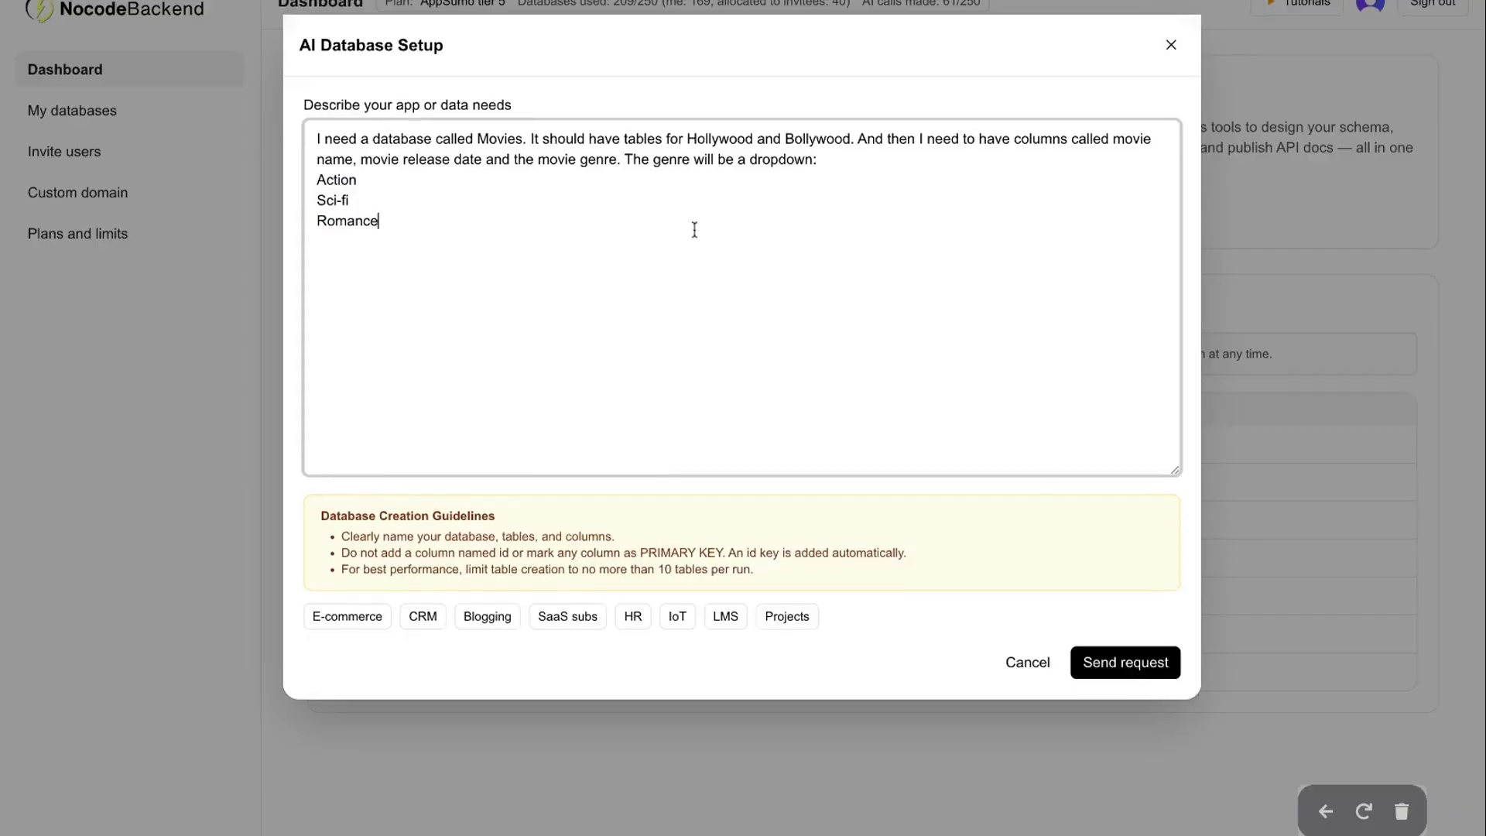
pyautogui.click(1105, 662)
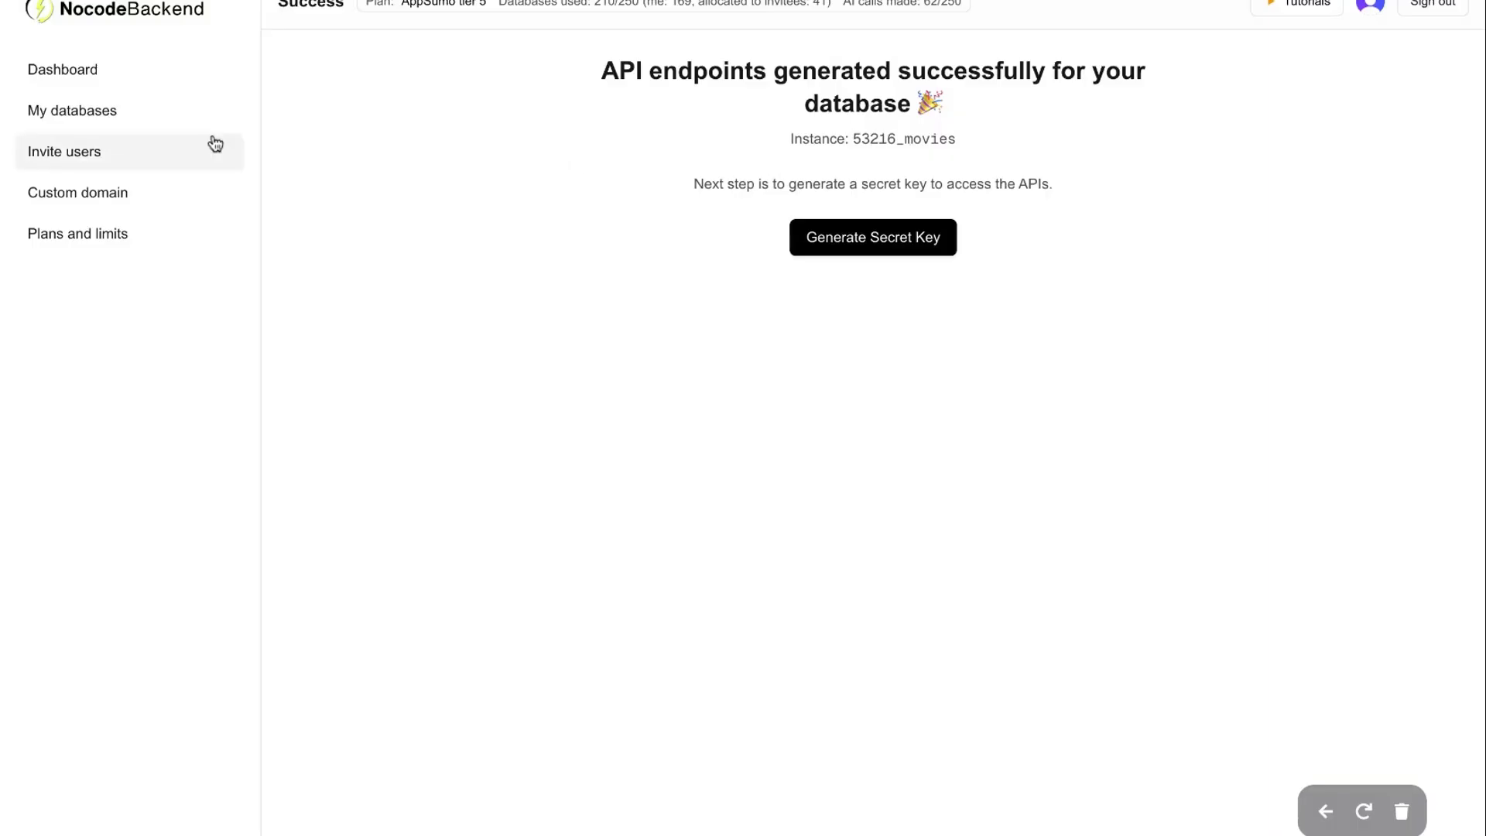
# Open My databases and show the actions menu for the new movies database
pyautogui.click(139, 109)
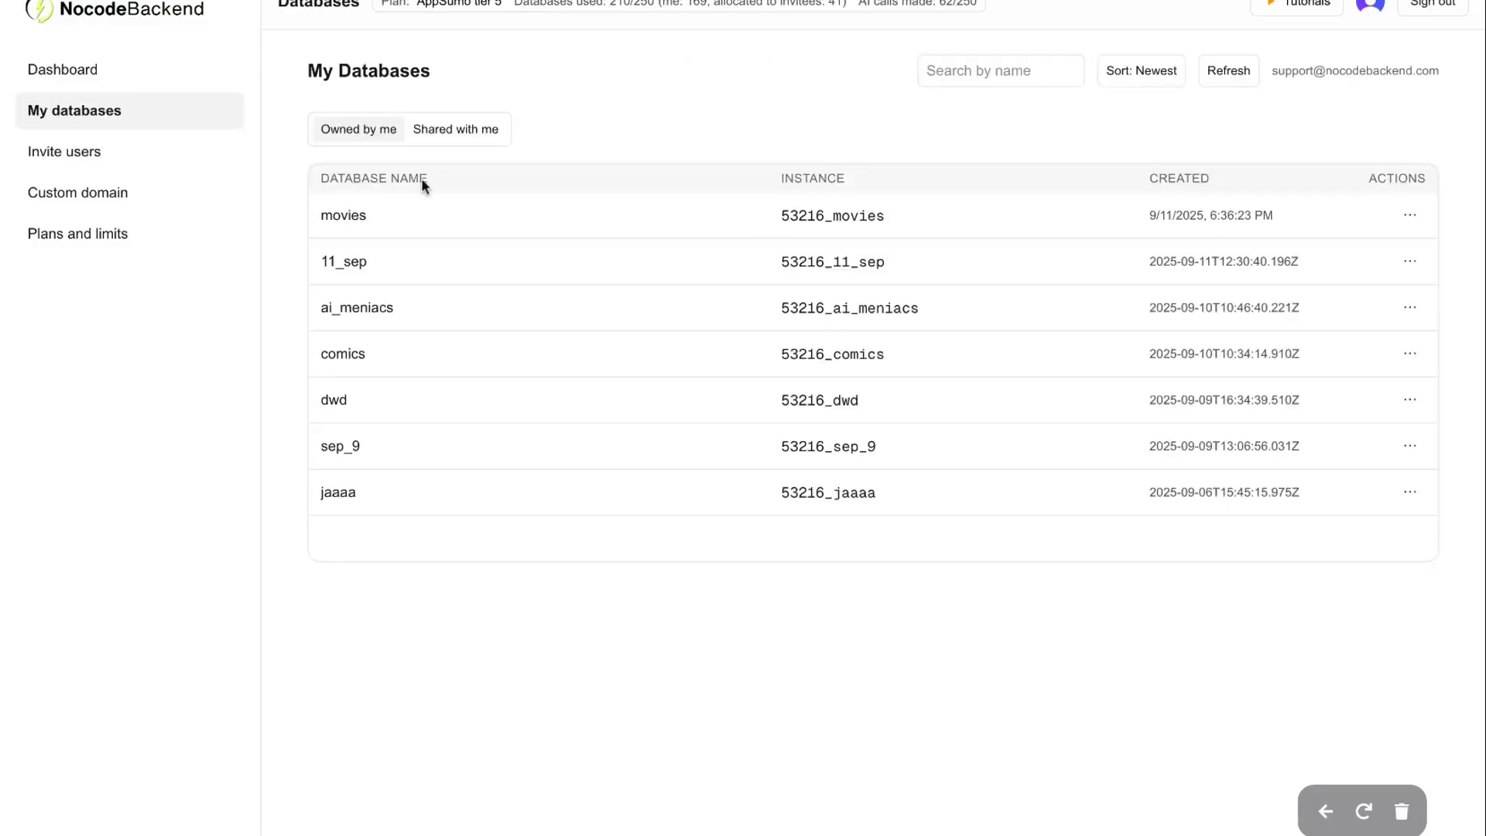
pyautogui.click(1416, 215)
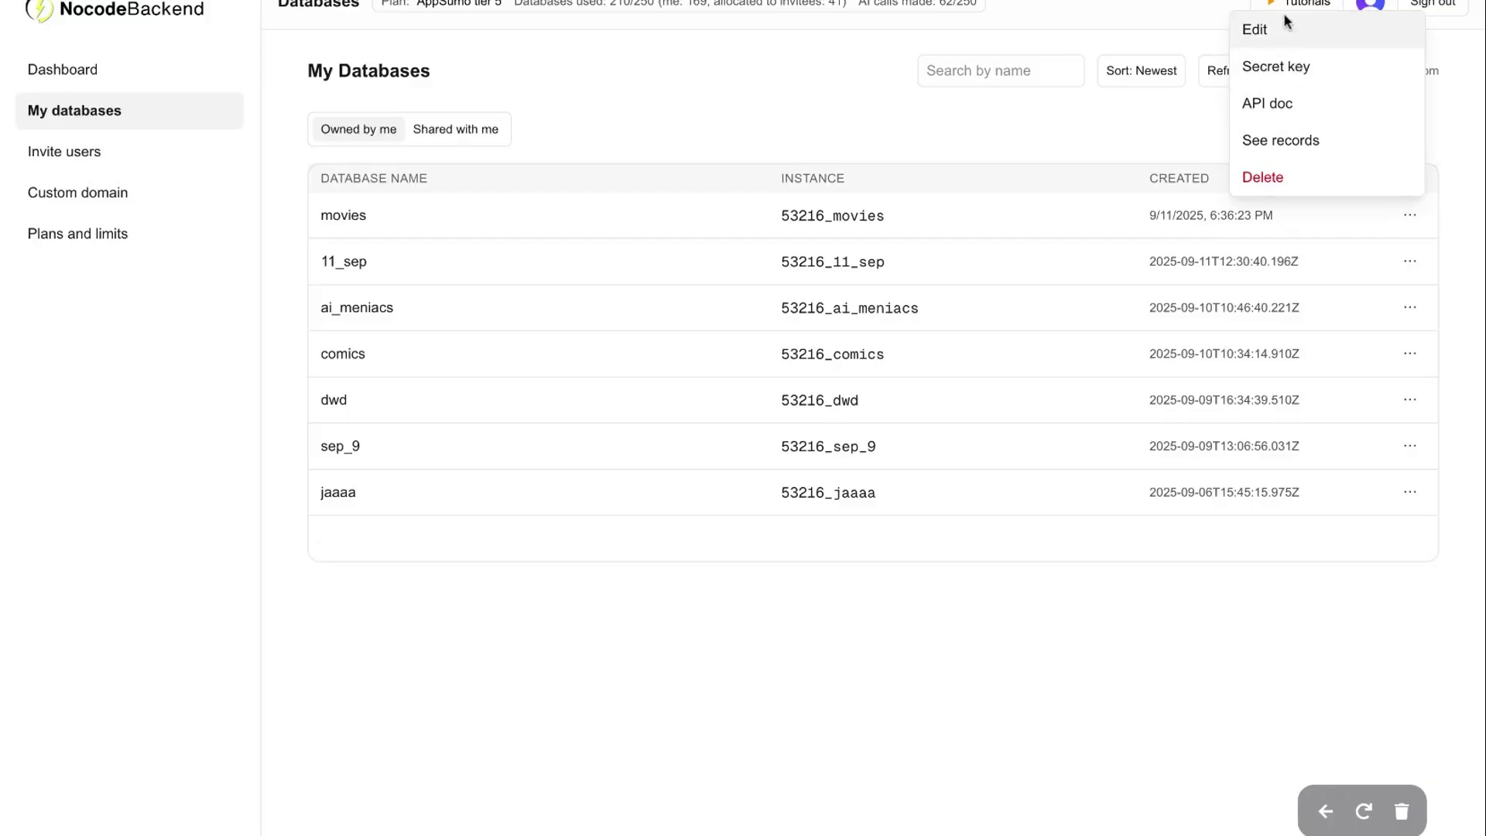
# Open the Swagger API documentation for 53216_movies and scan its endpoints
pyautogui.click(1291, 109)
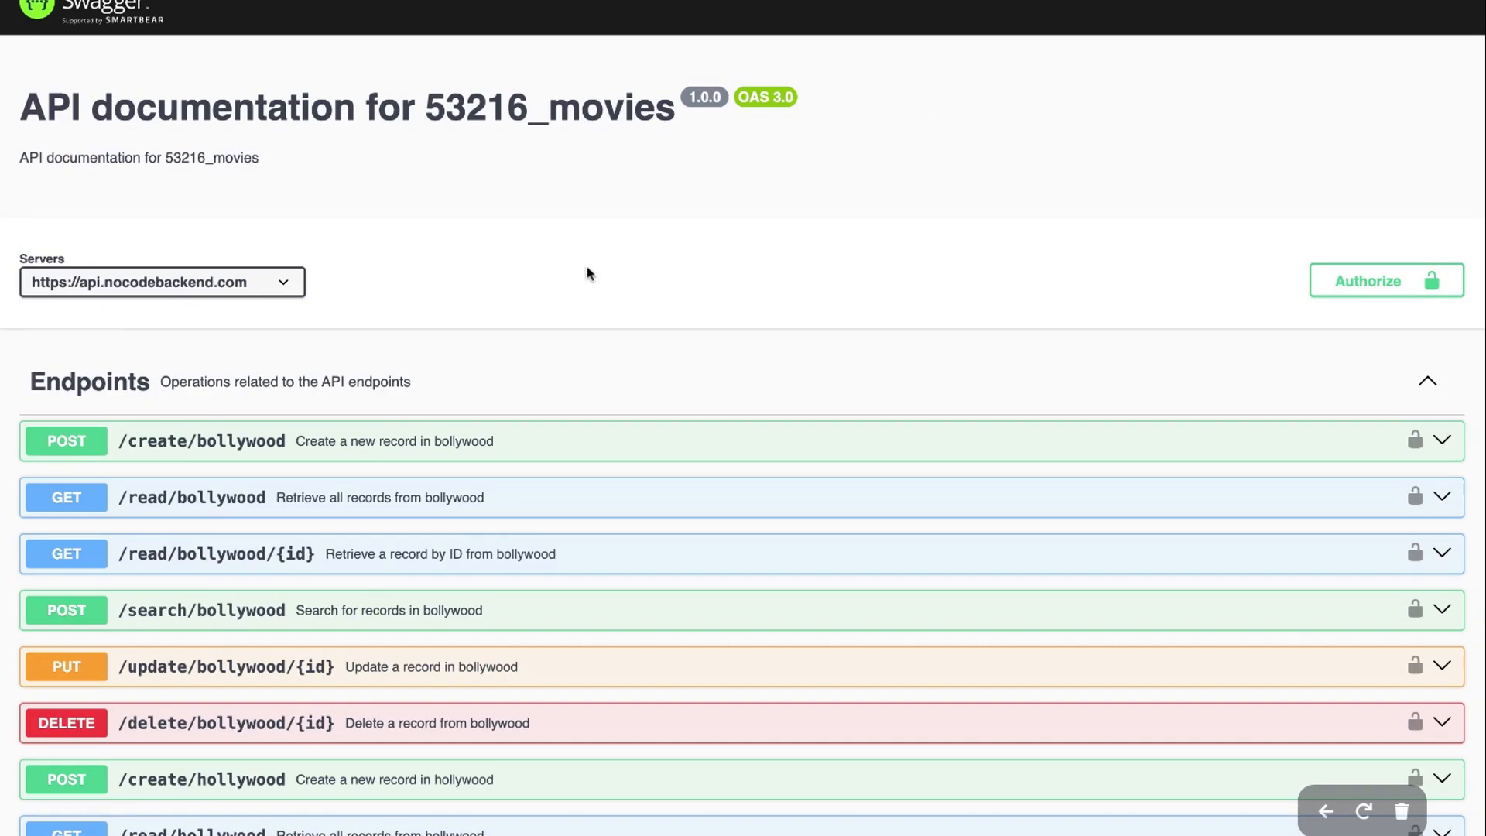
pyautogui.scroll(-3, 588, 273)
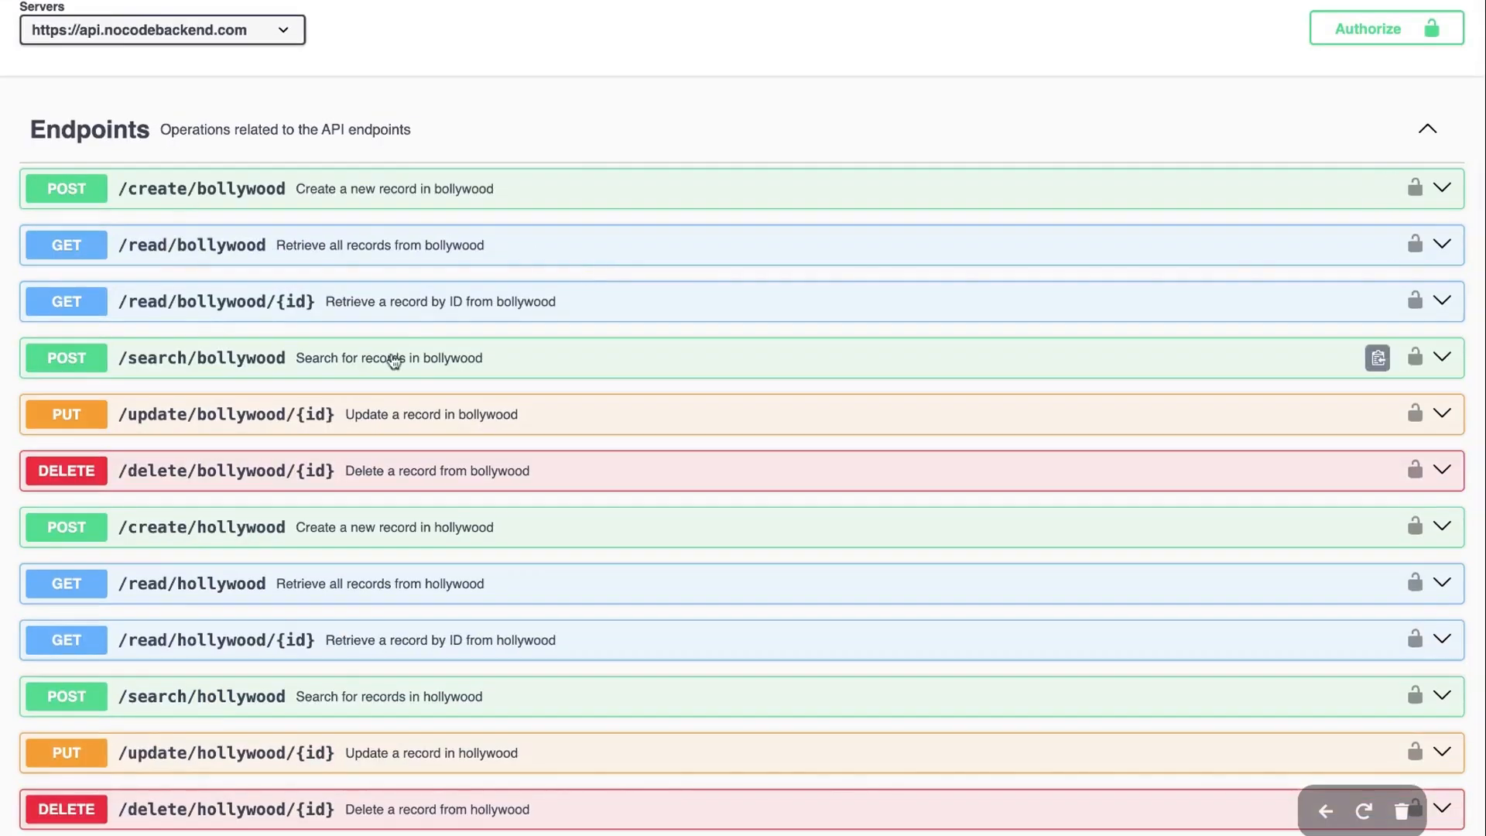
pyautogui.scroll(-1, 393, 357)
pyautogui.scroll(1, 346, 420)
pyautogui.scroll(3, 471, 327)
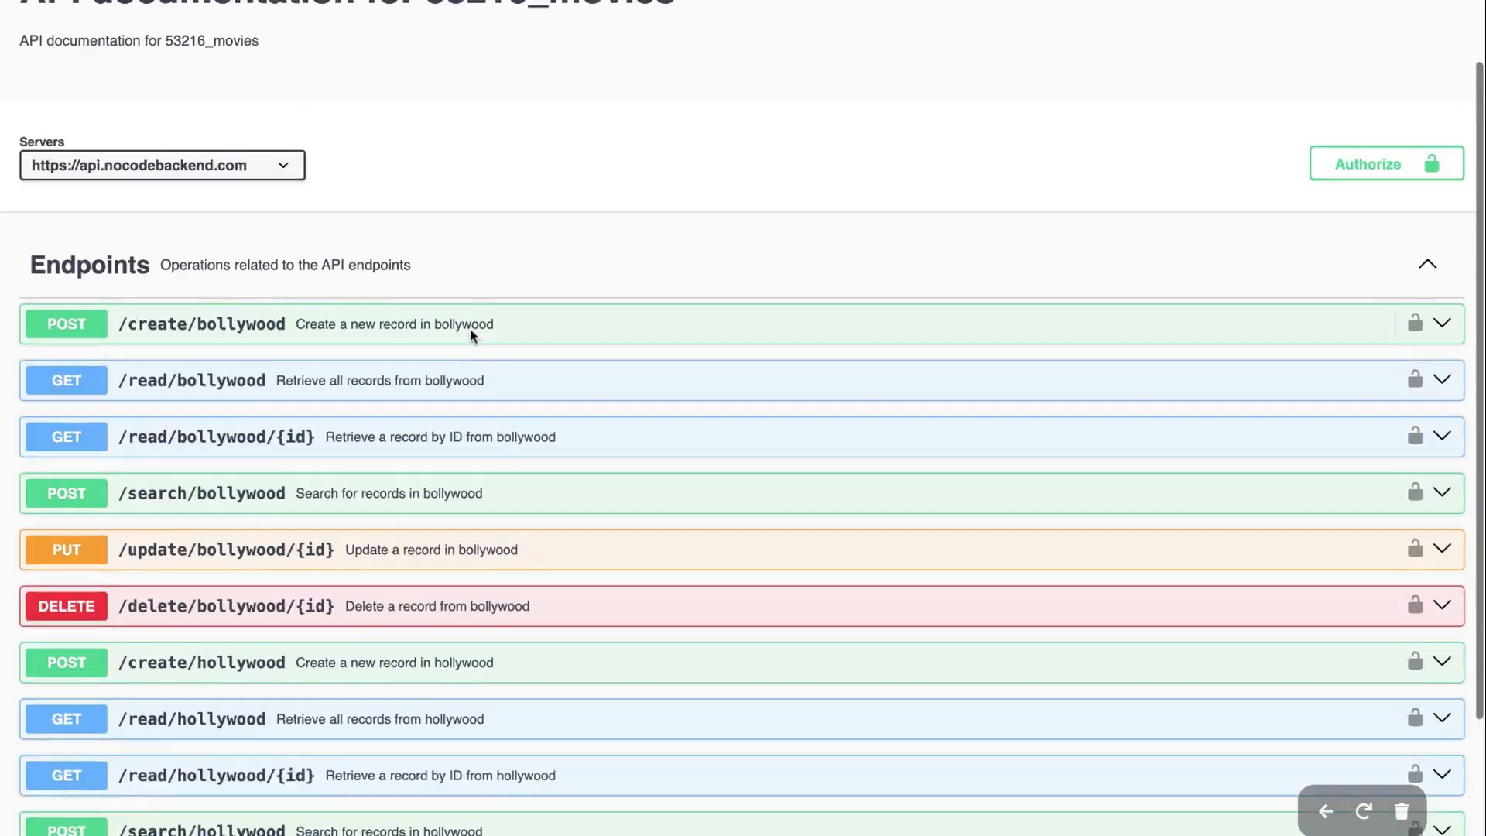
# Expand POST /create/bollywood and inspect its movie_name, movie_release_date and movie_genre fields
pyautogui.click(393, 359)
pyautogui.scroll(-3, 643, 285)
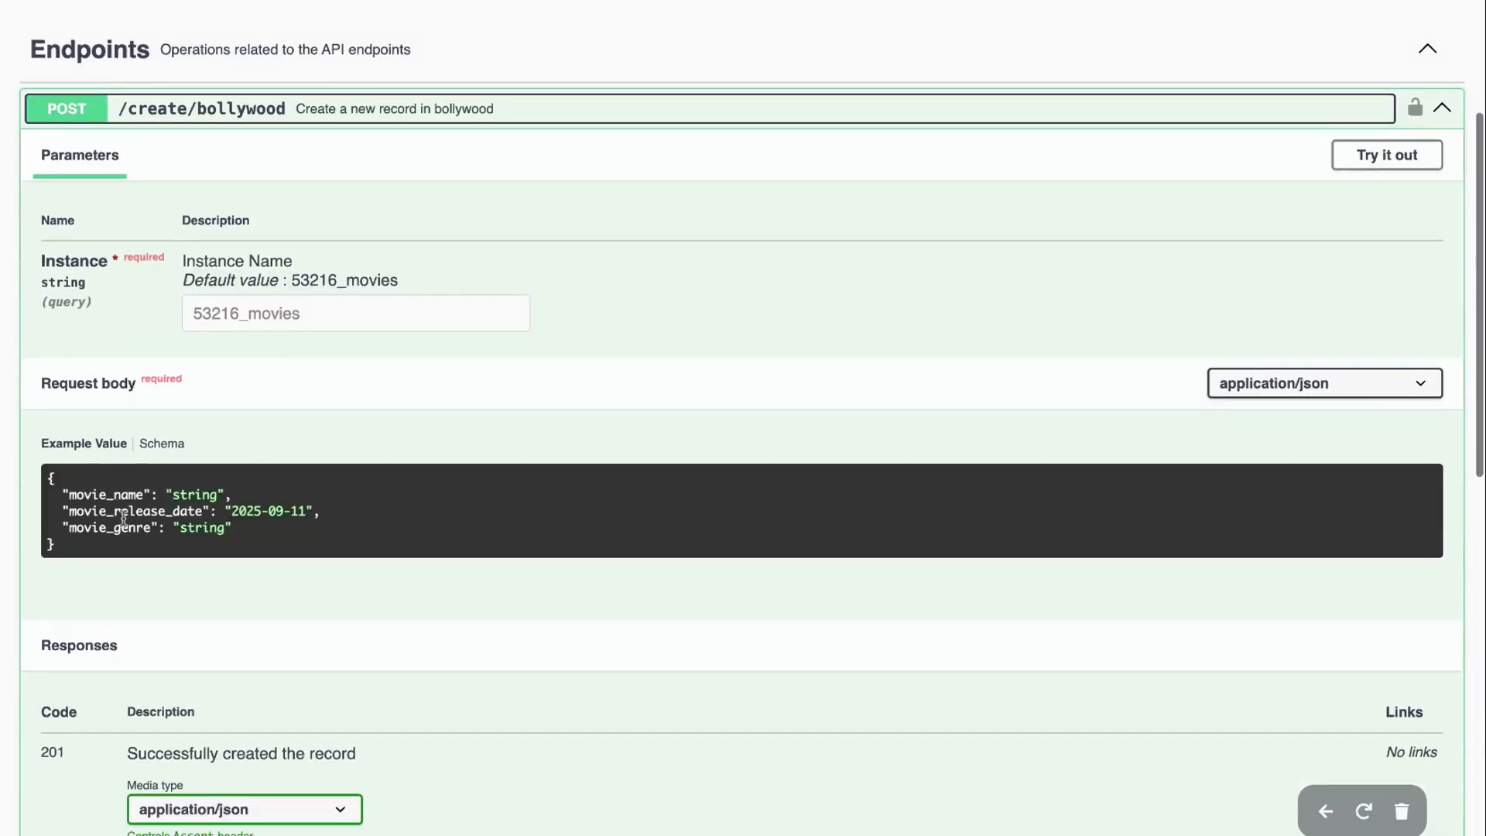
pyautogui.moveTo(63, 495); pyautogui.dragTo(172, 495)
pyautogui.click(175, 499)
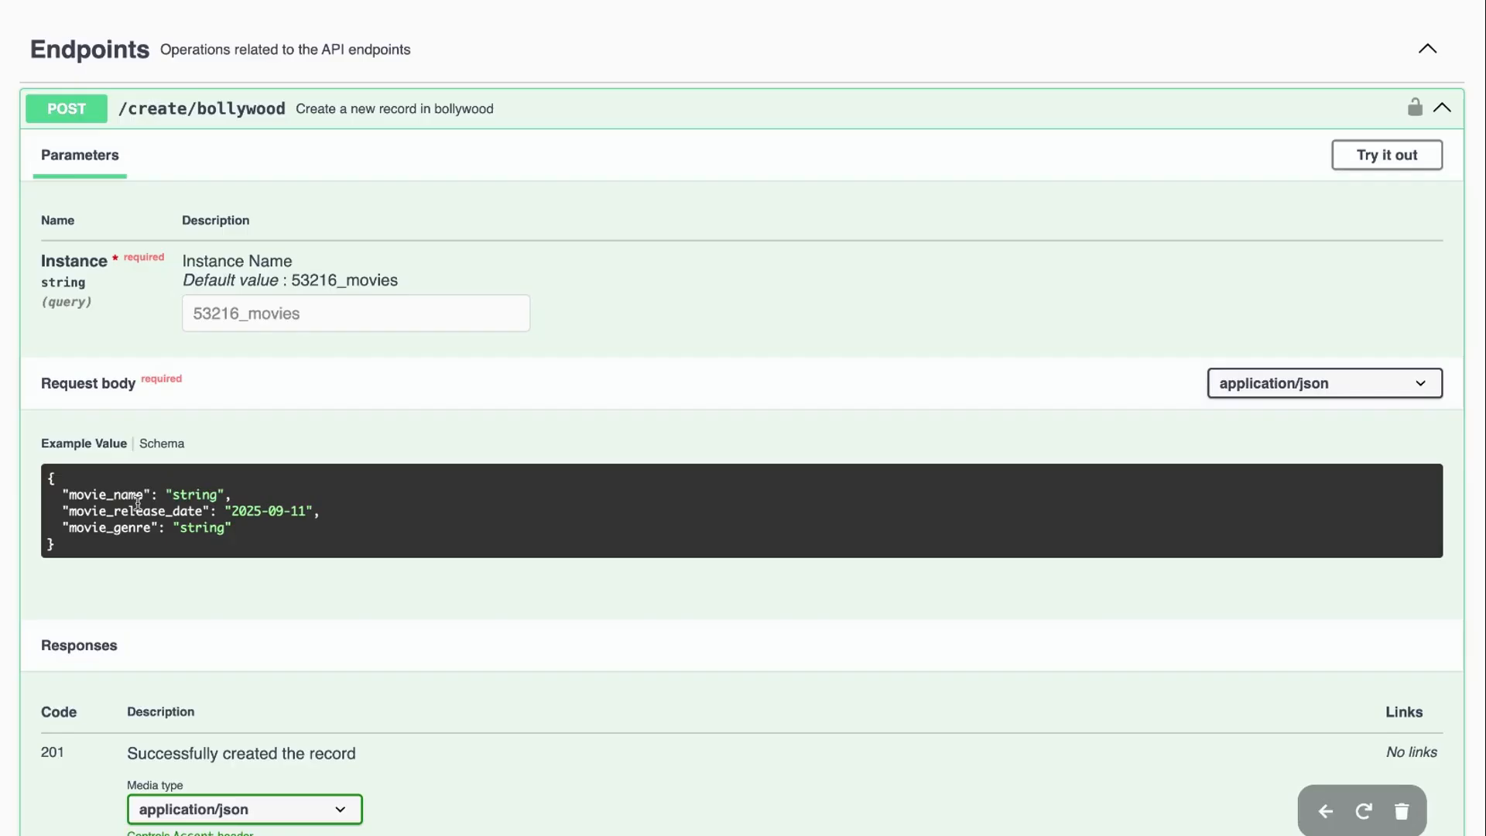
pyautogui.moveTo(68, 512); pyautogui.dragTo(279, 513)
pyautogui.click(117, 534)
pyautogui.moveTo(68, 528); pyautogui.dragTo(185, 528)
pyautogui.click(333, 522)
pyautogui.scroll(5, 786, 81)
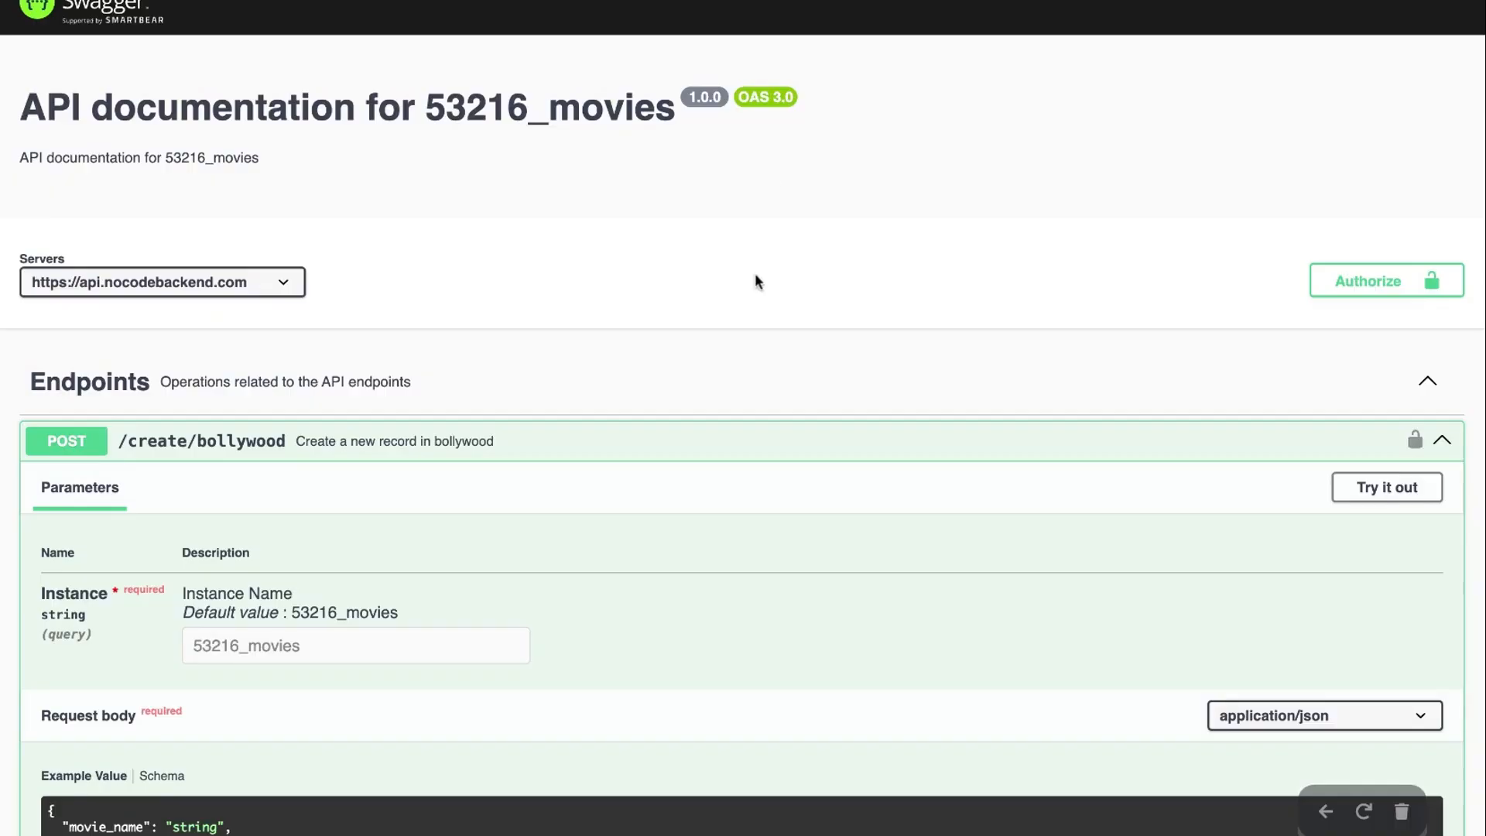
# Collapse POST /create/bollywood and review the 53216_movies bollywood and hollywood CRUD endpoints
pyautogui.click(534, 438)
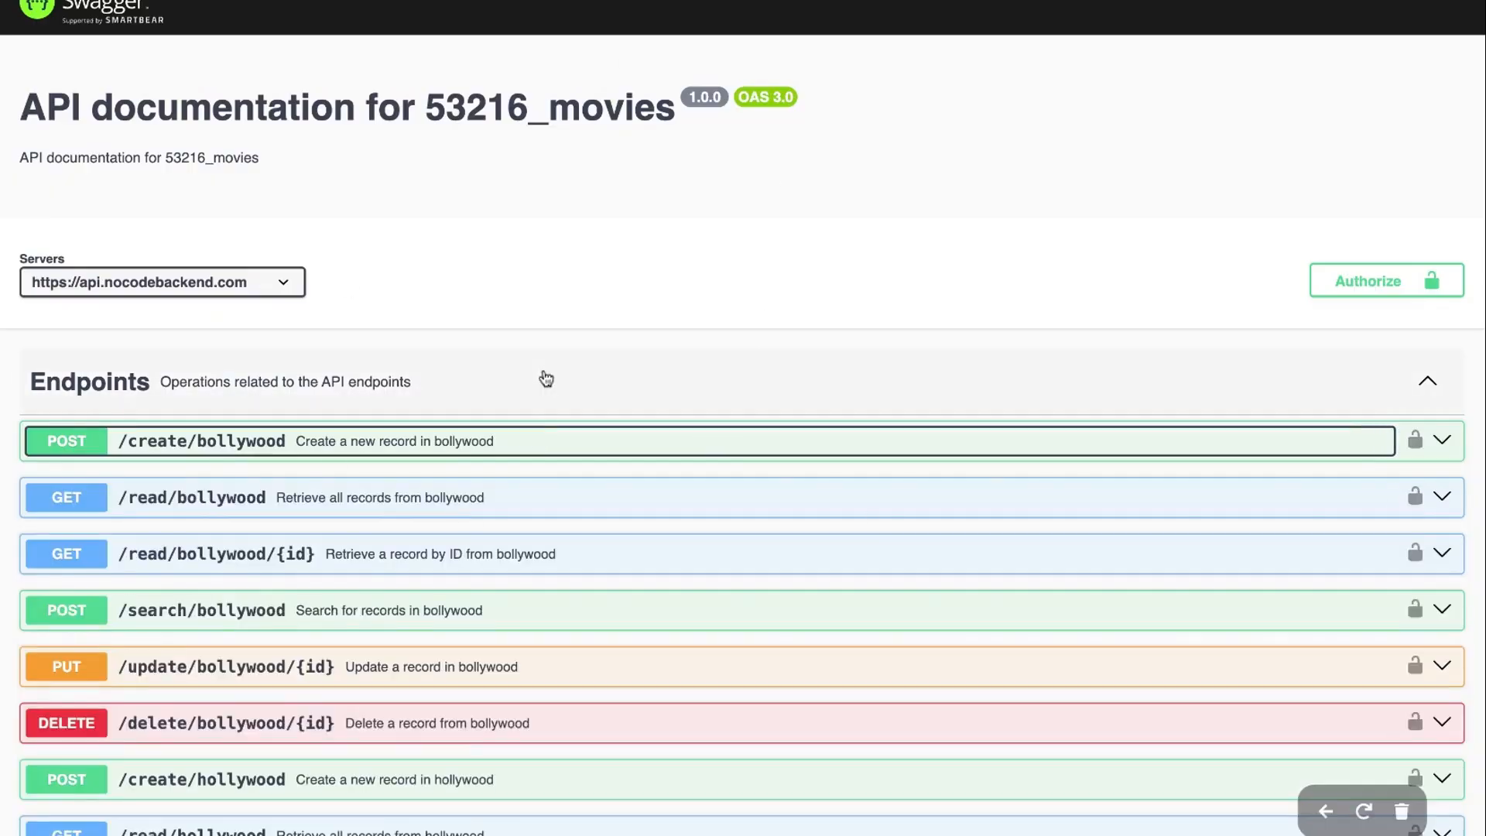
pyautogui.scroll(-4, 634, 387)
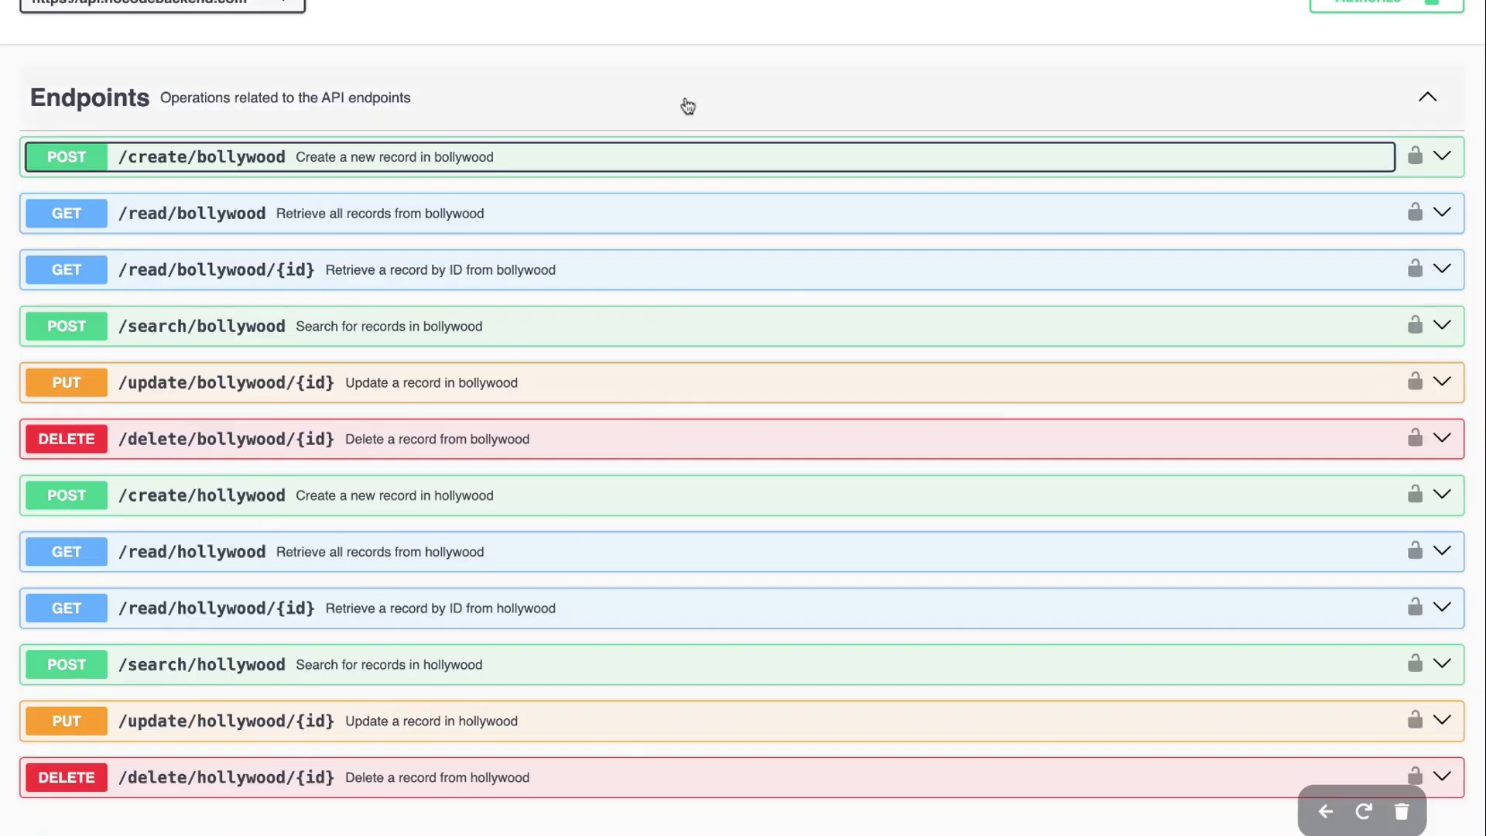
pyautogui.scroll(4, 606, 416)
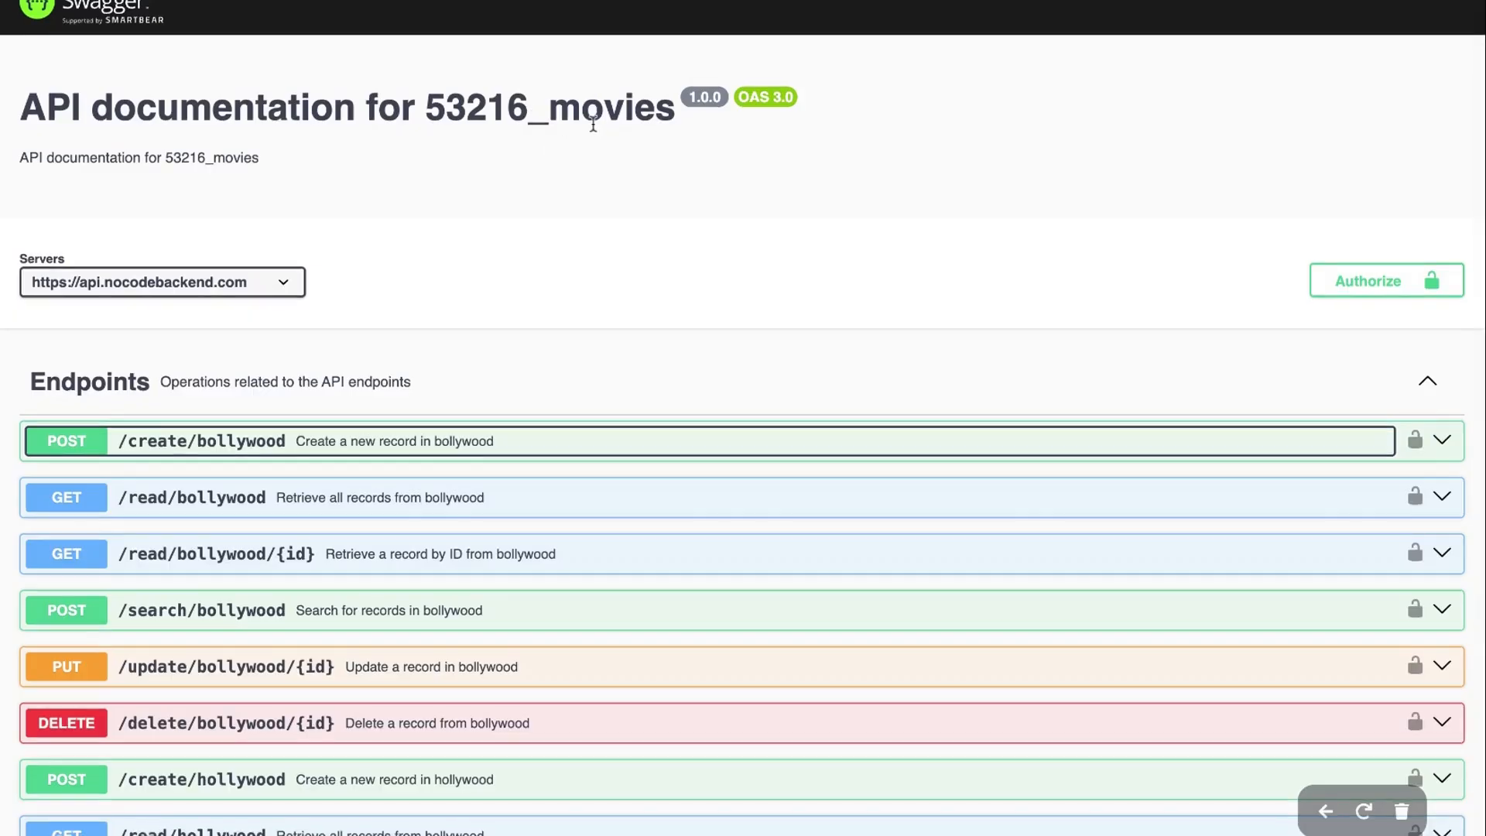
pyautogui.click(629, 207)
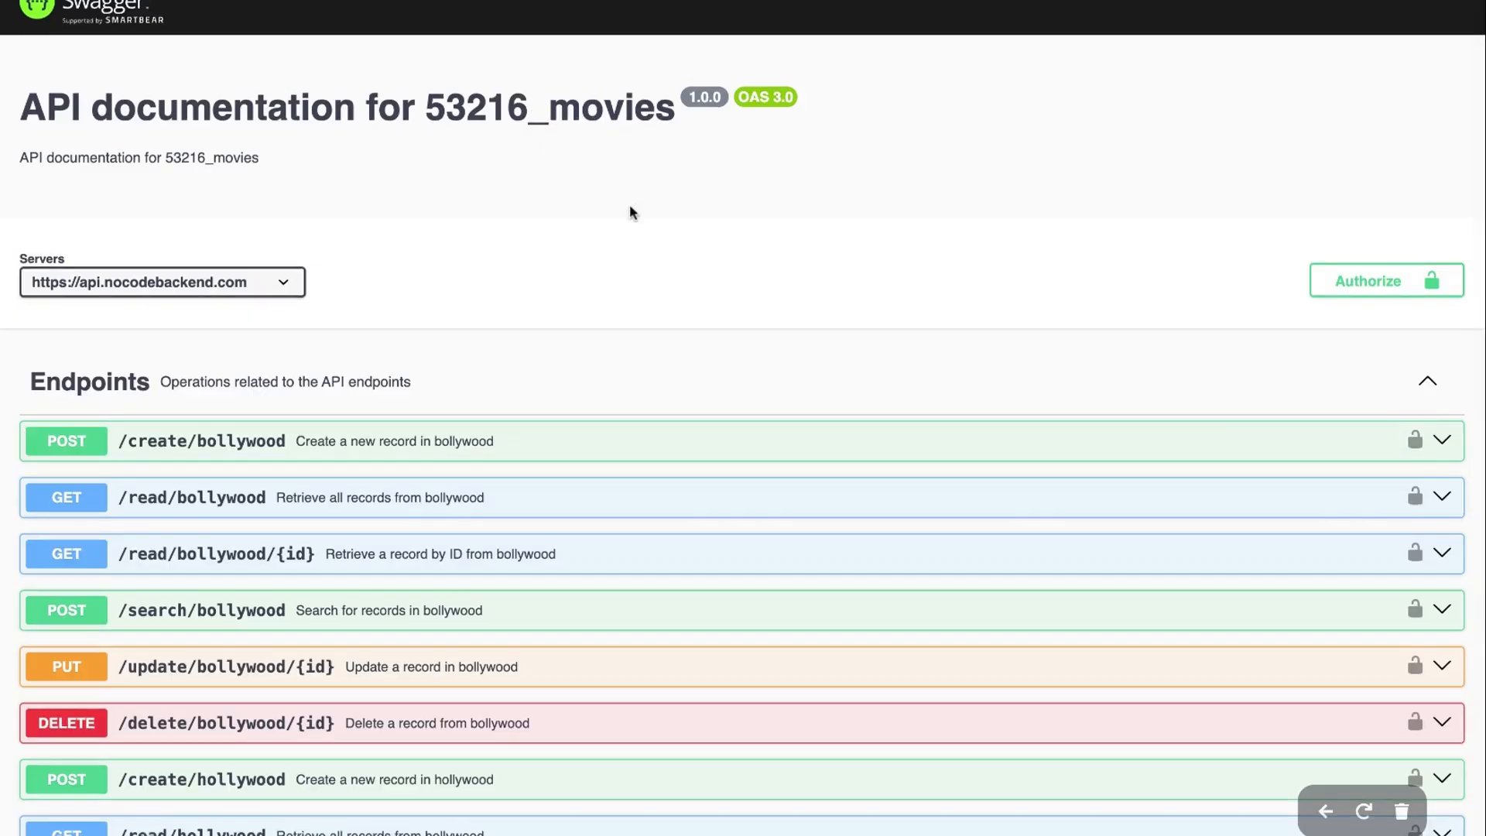